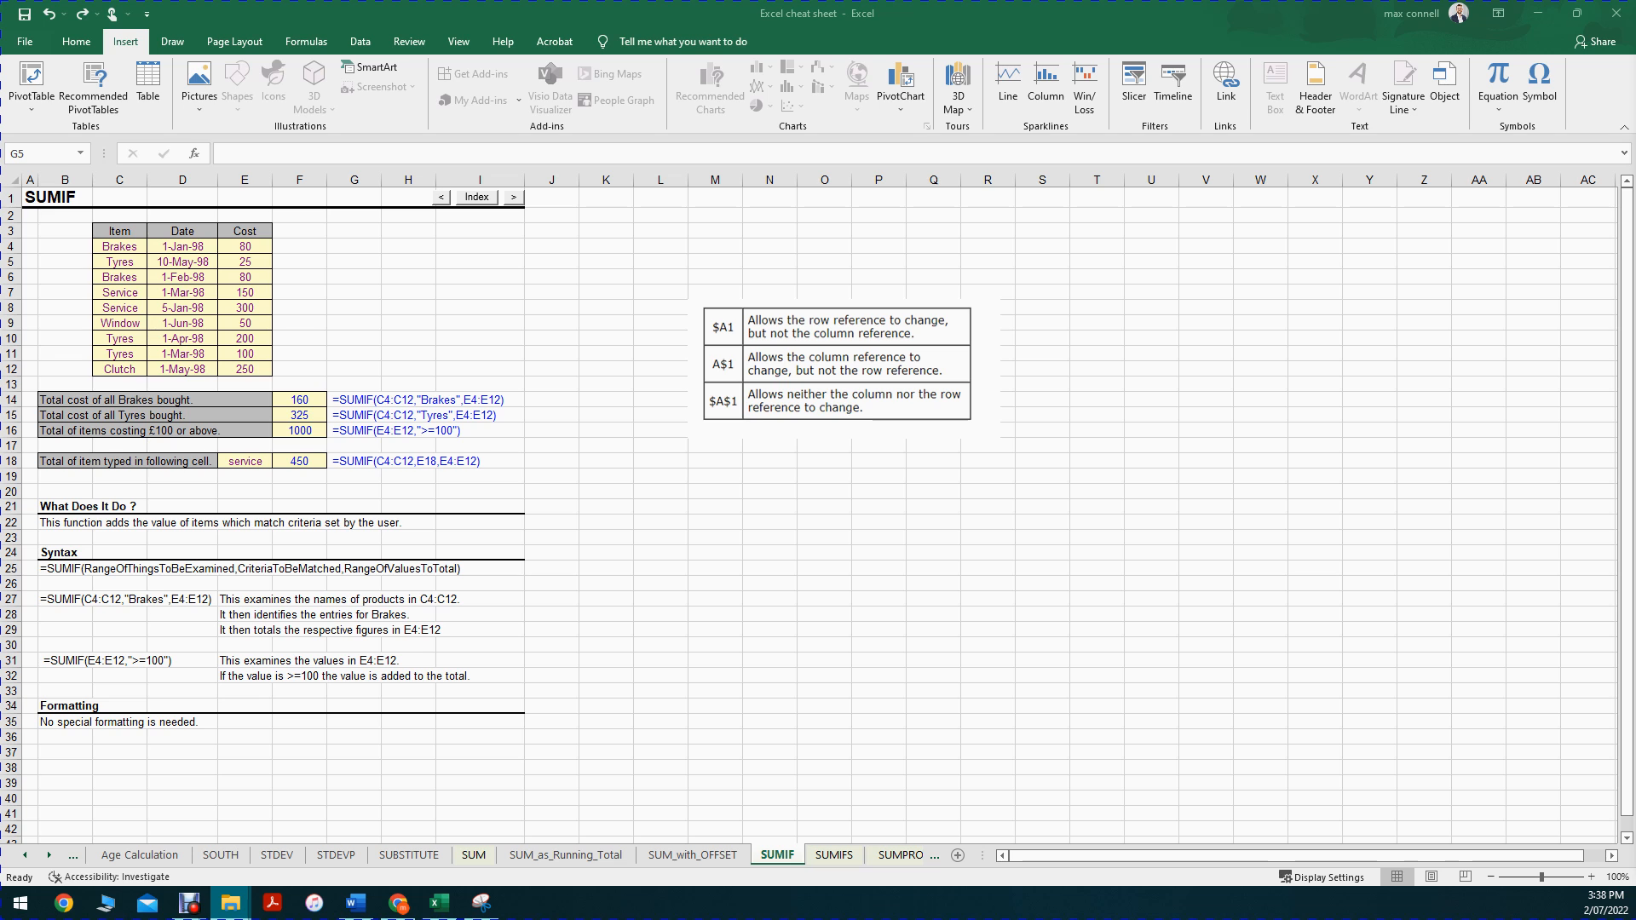
Step: Examine the SUMIF function's description and the Item column of the cost table
click(324, 250)
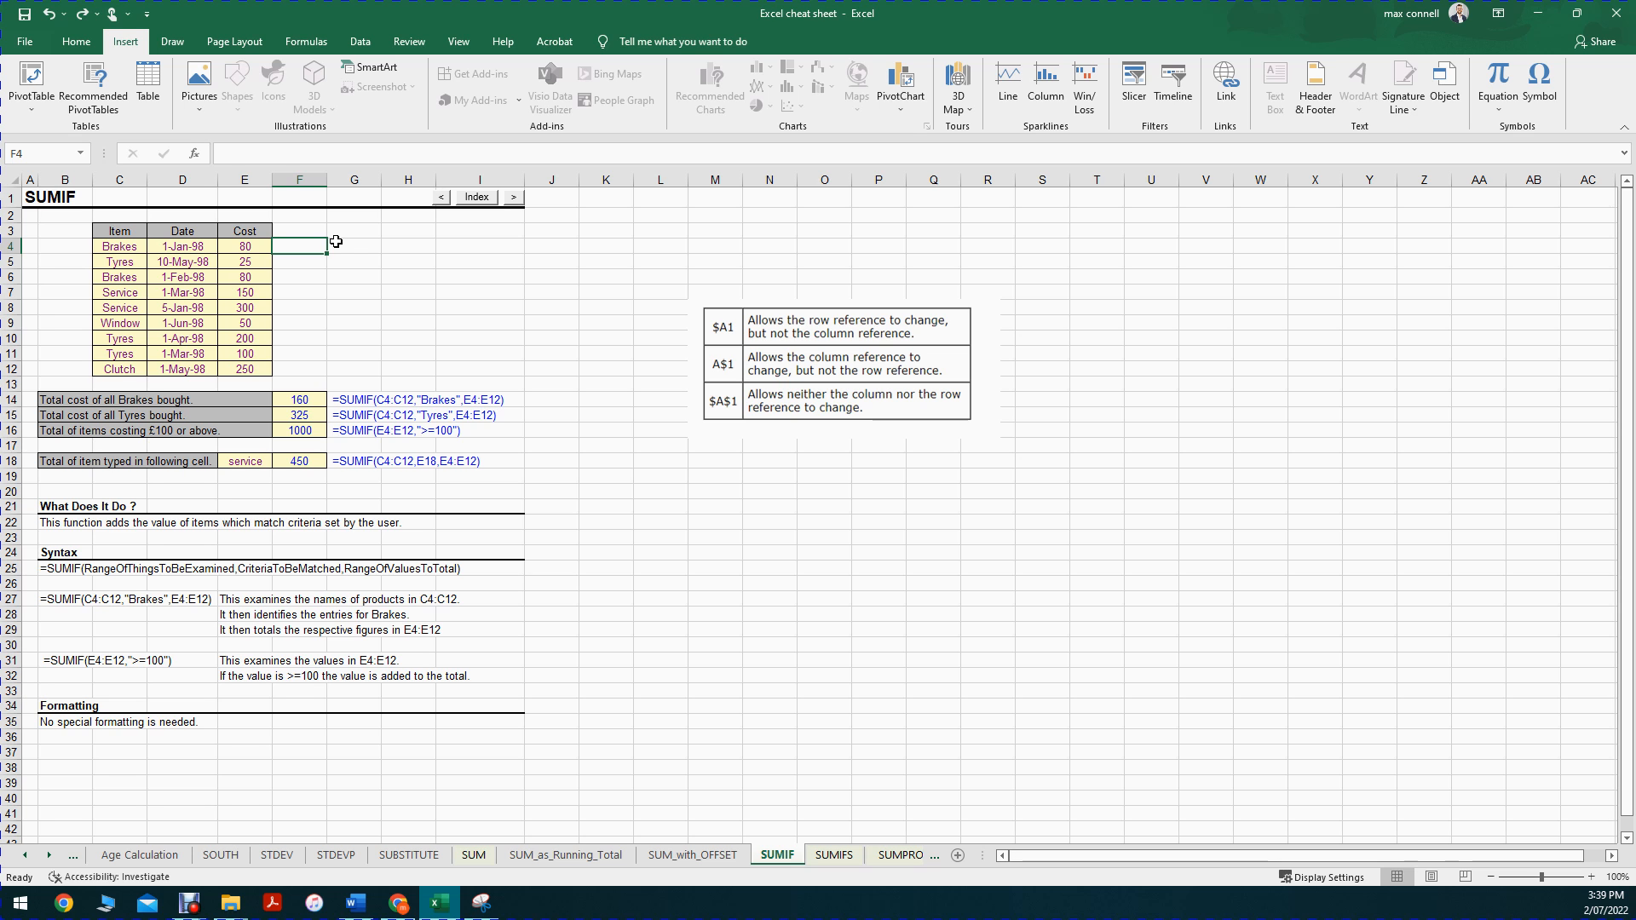
click(56, 523)
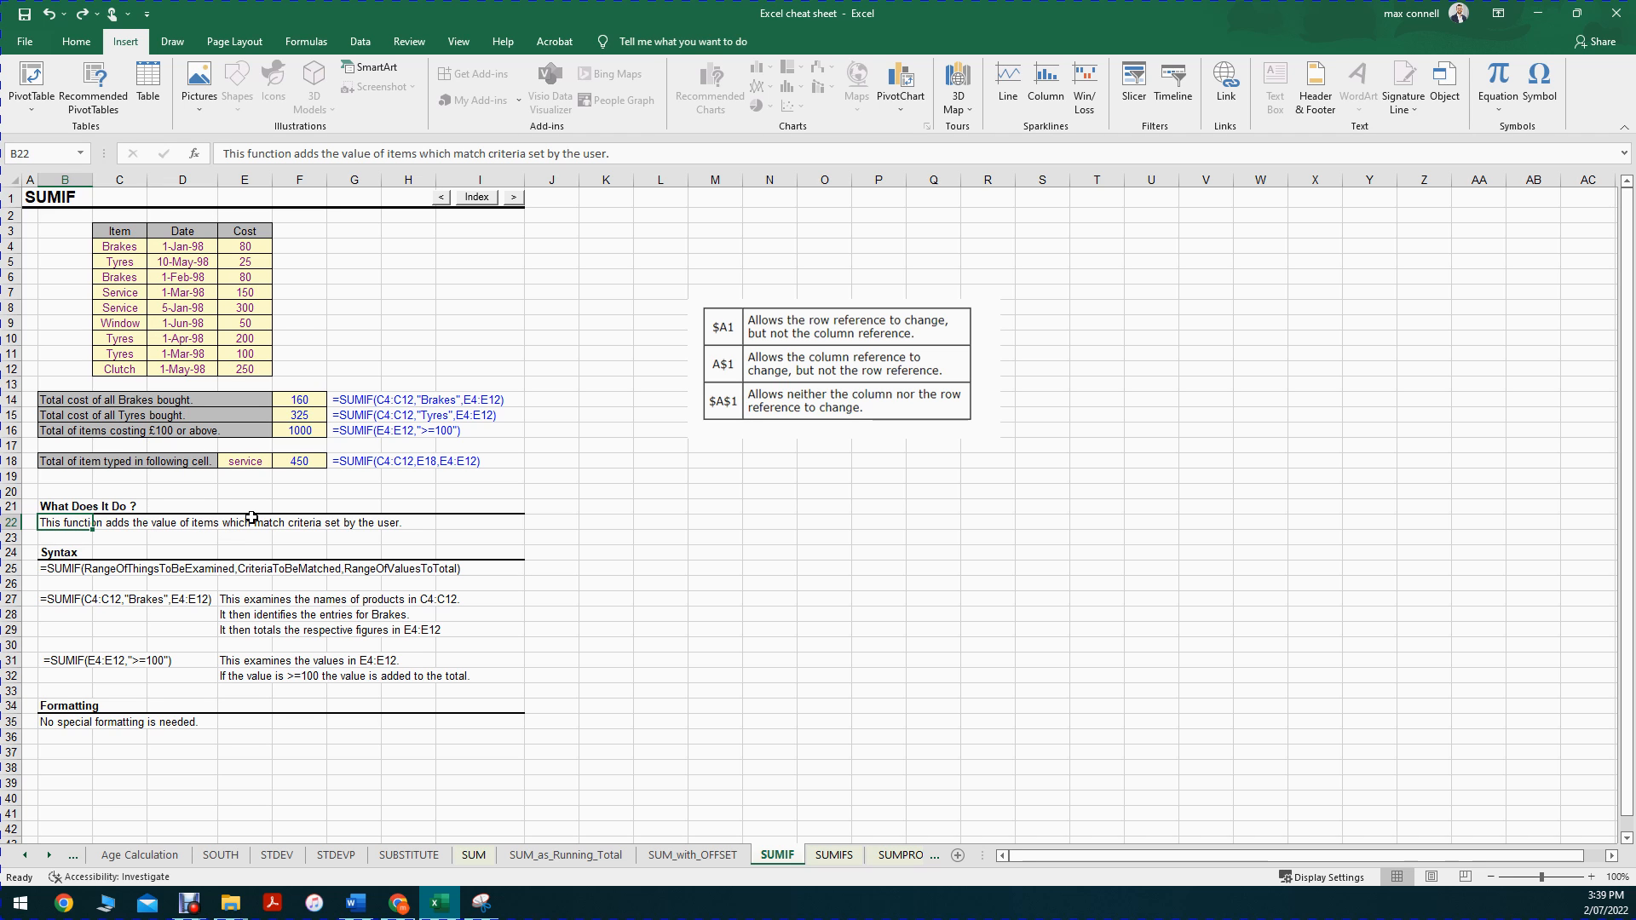
drag(477, 522, 47, 508)
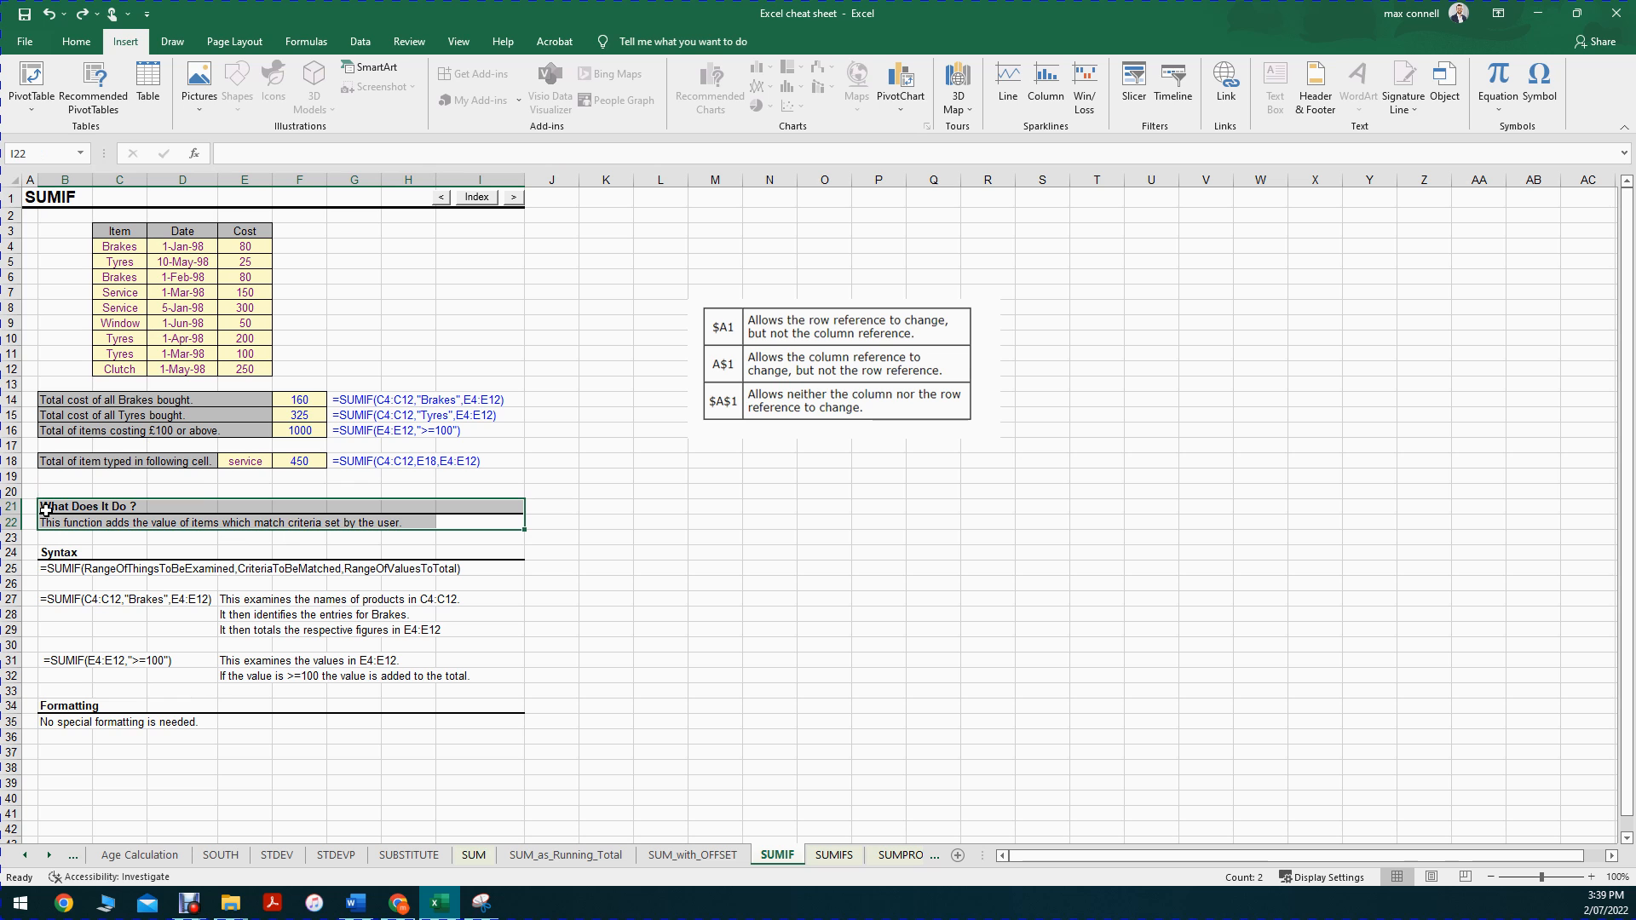
click(128, 261)
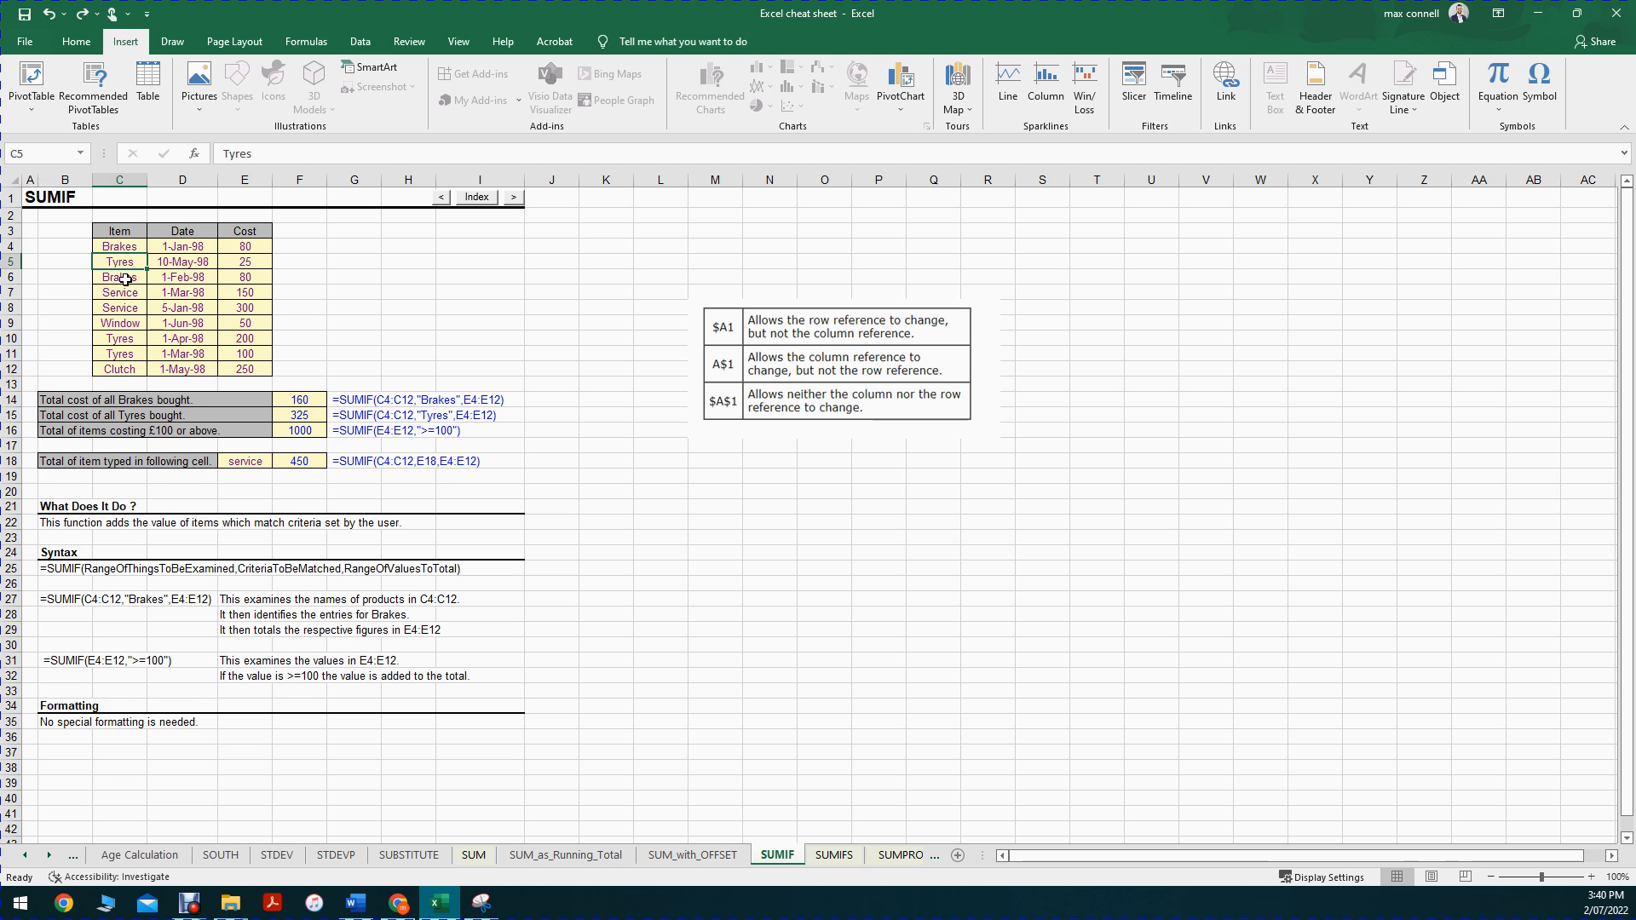
scroll(97, 271, up, 1)
scroll(97, 271, up, 1)
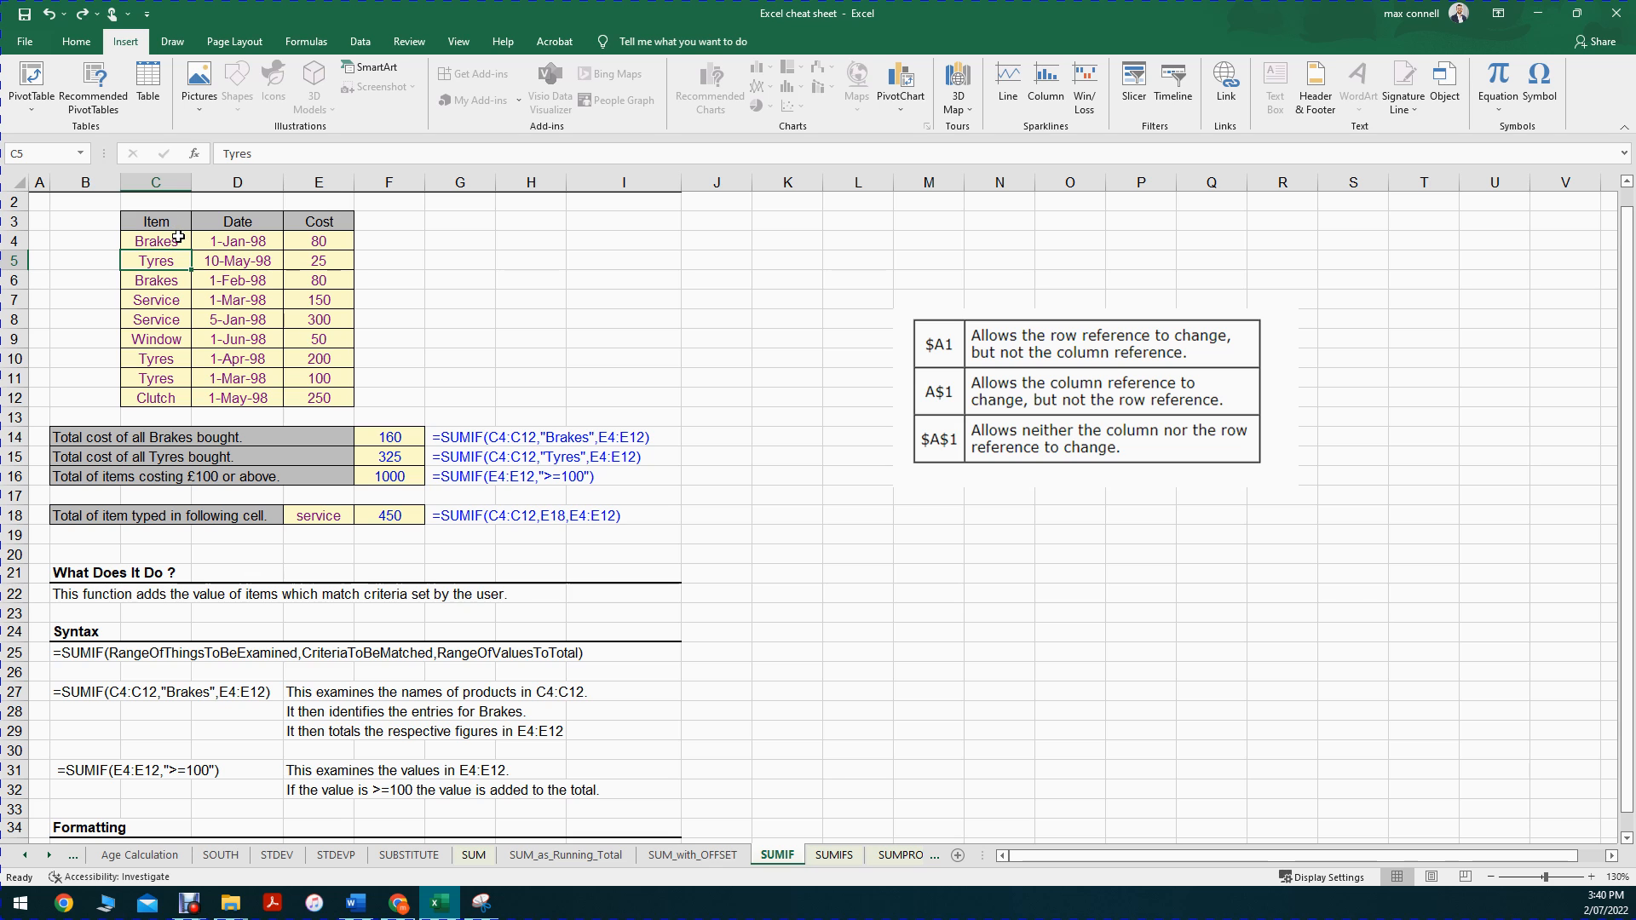
drag(151, 219, 151, 394)
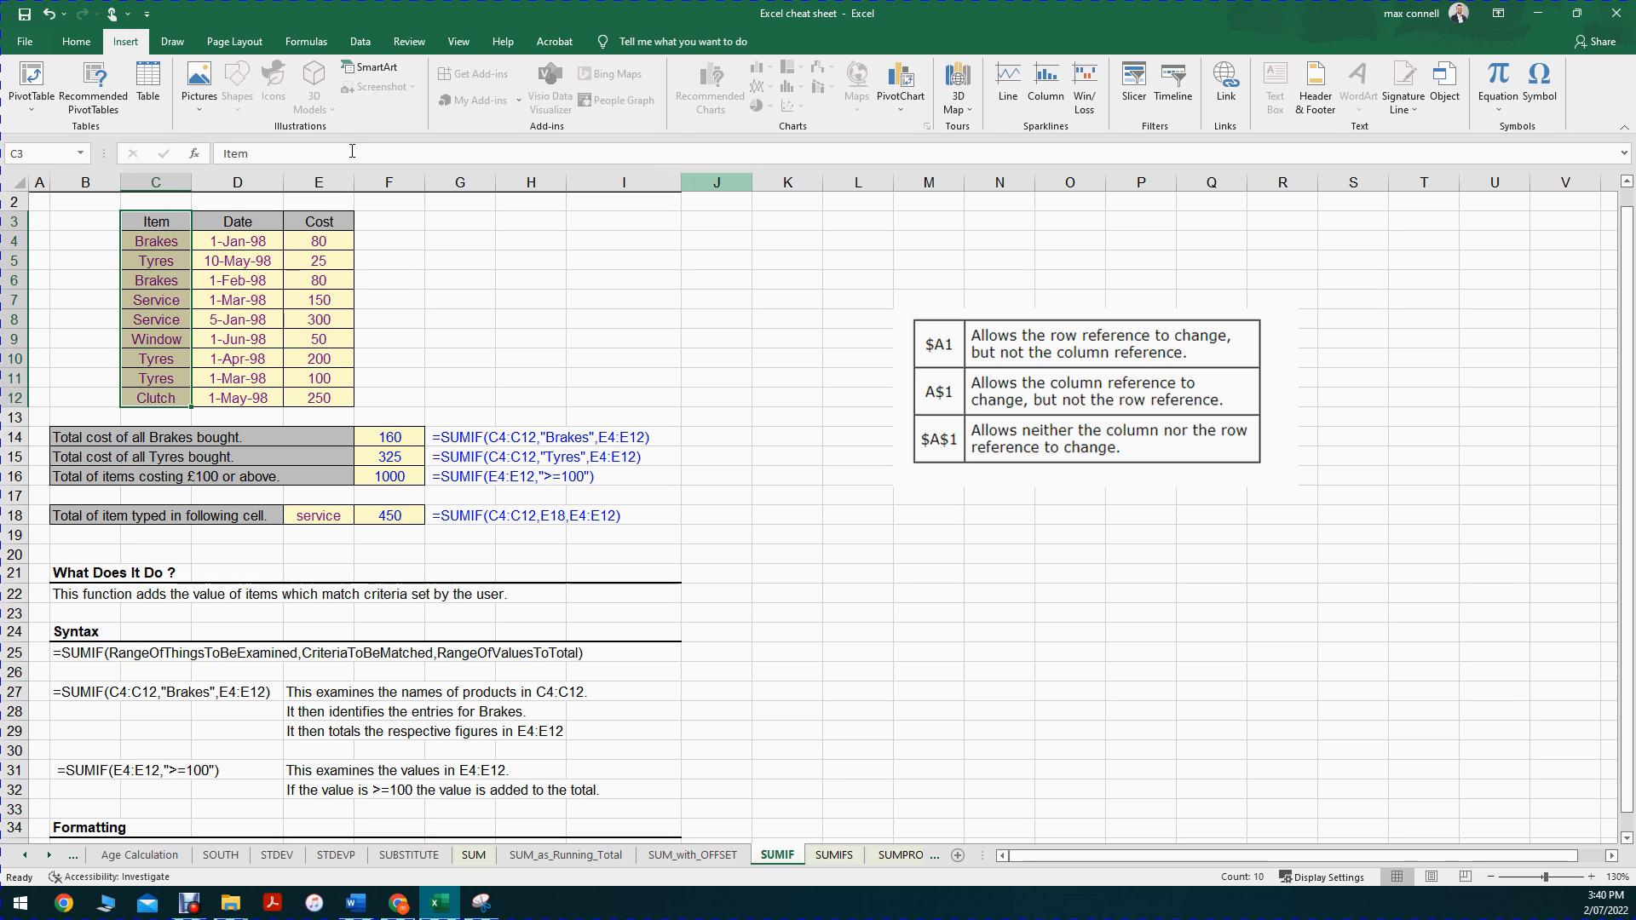
click(507, 339)
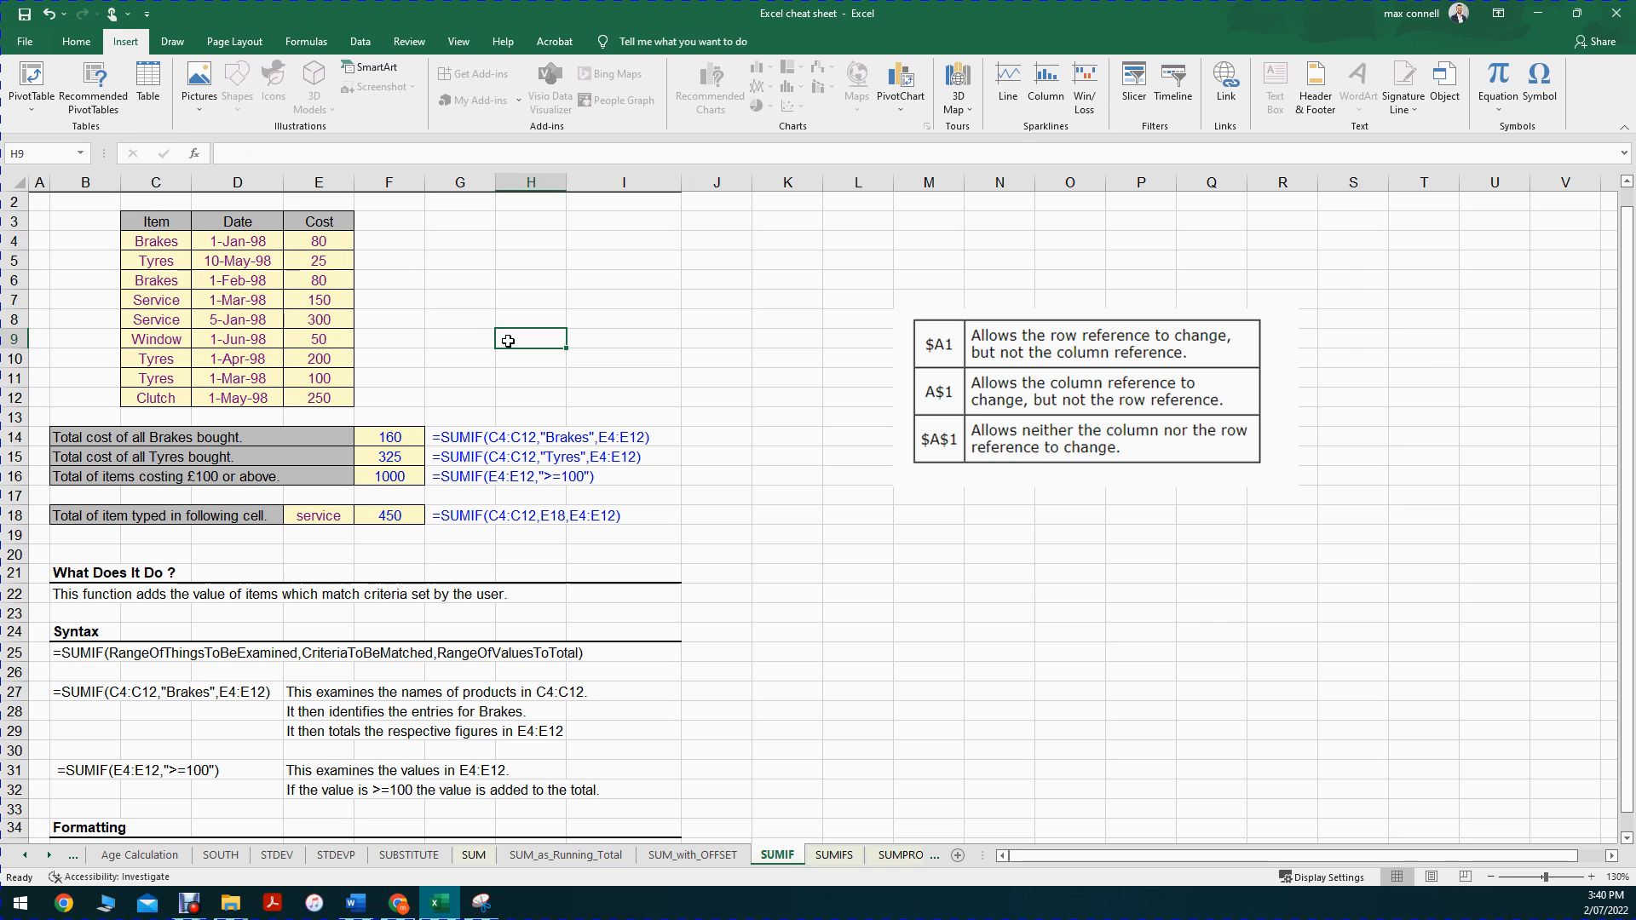
Step: Set the item in cell E18 to Tyres
click(319, 513)
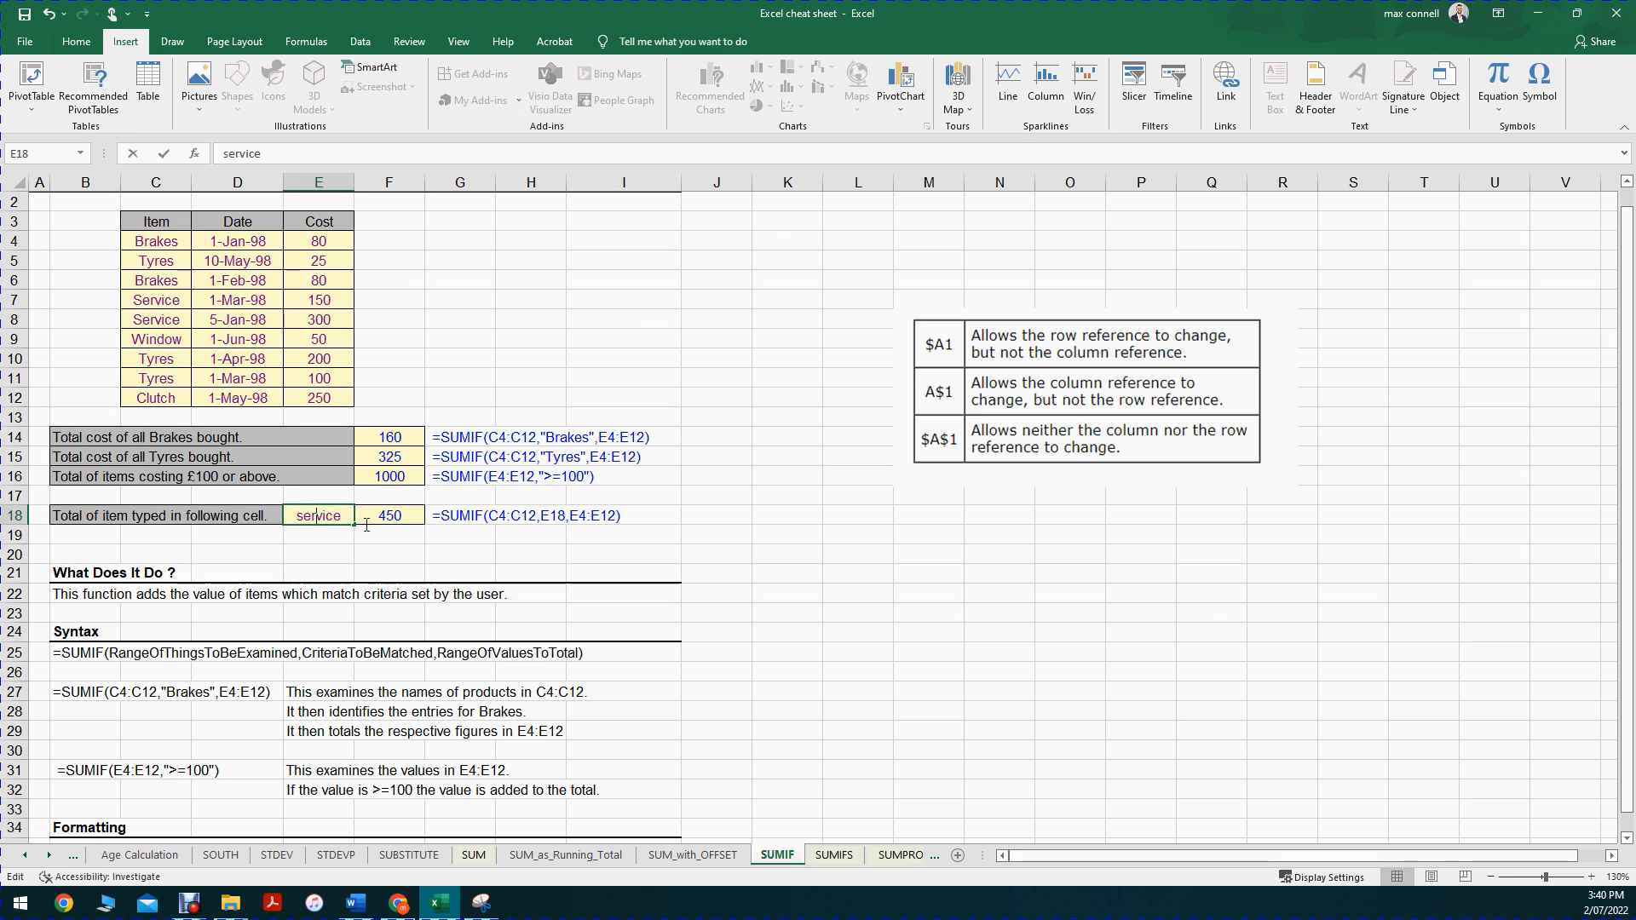
text(Tyres)
key(Return)
Step: Apply a Text that Contains highlight rule to the items in C4:C12, using cell E18 as the text to match
click(150, 242)
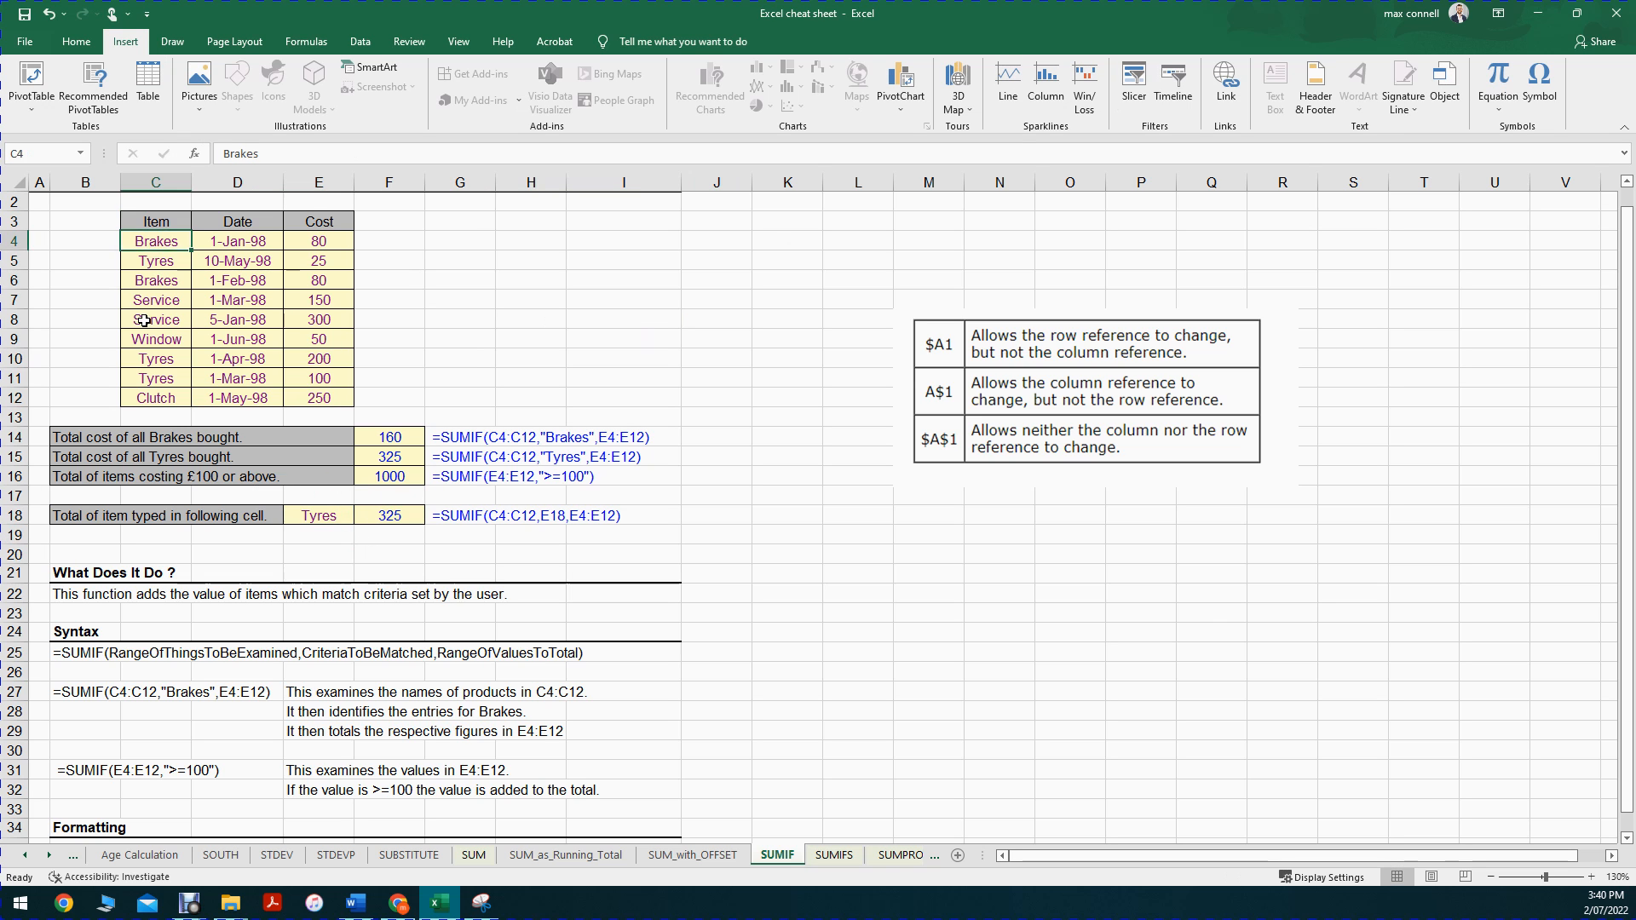
drag(144, 320, 154, 398)
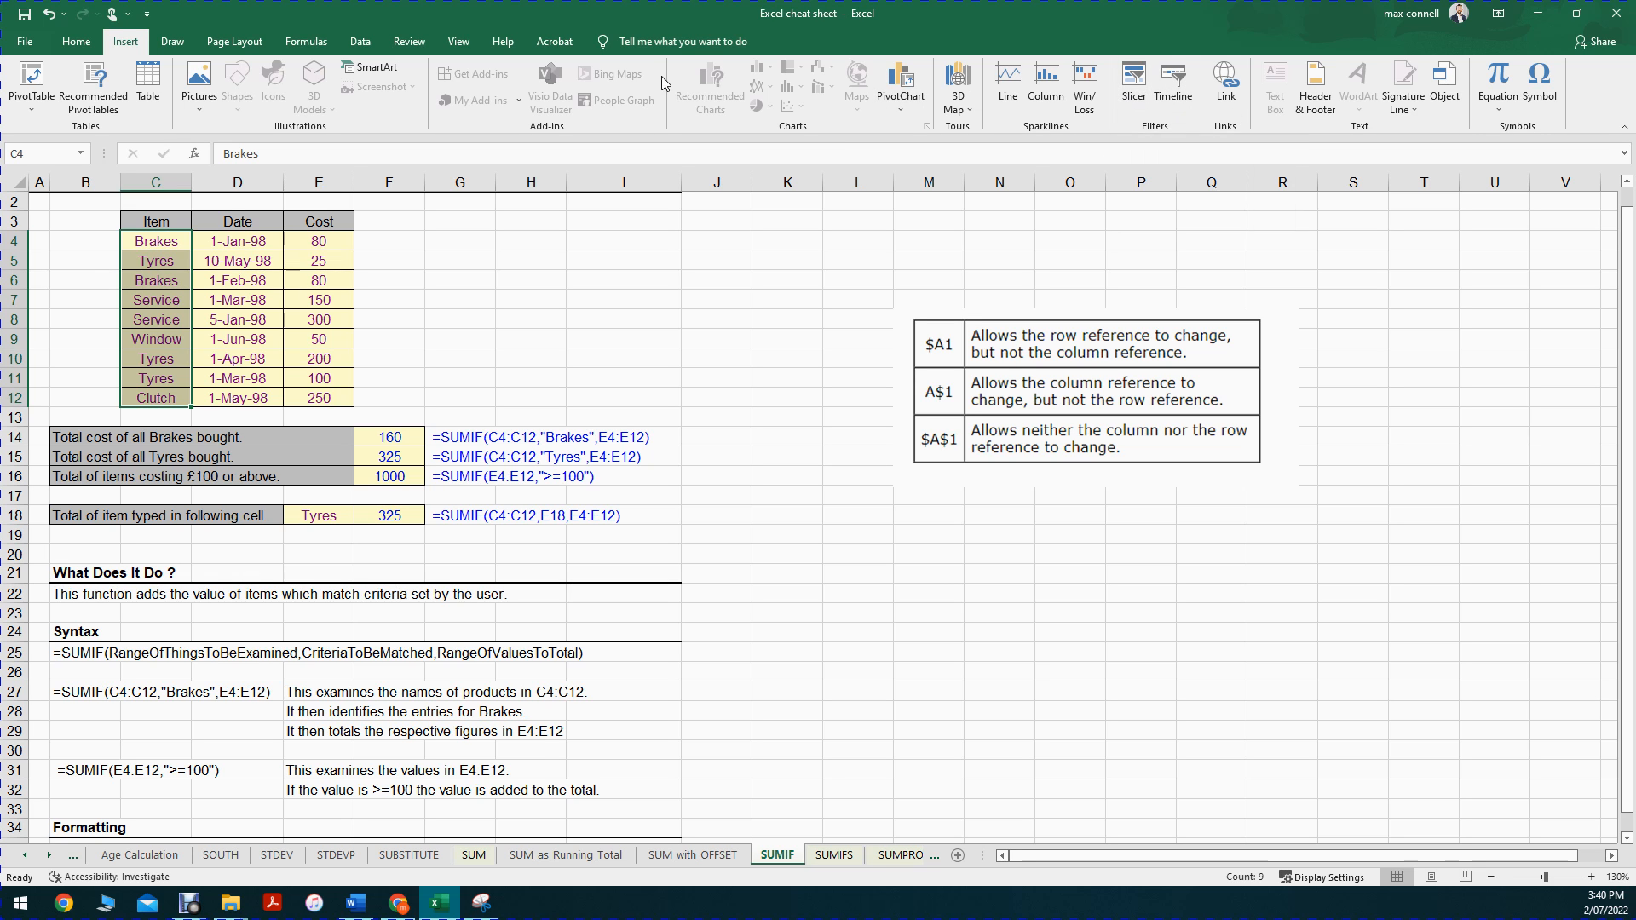
click(81, 43)
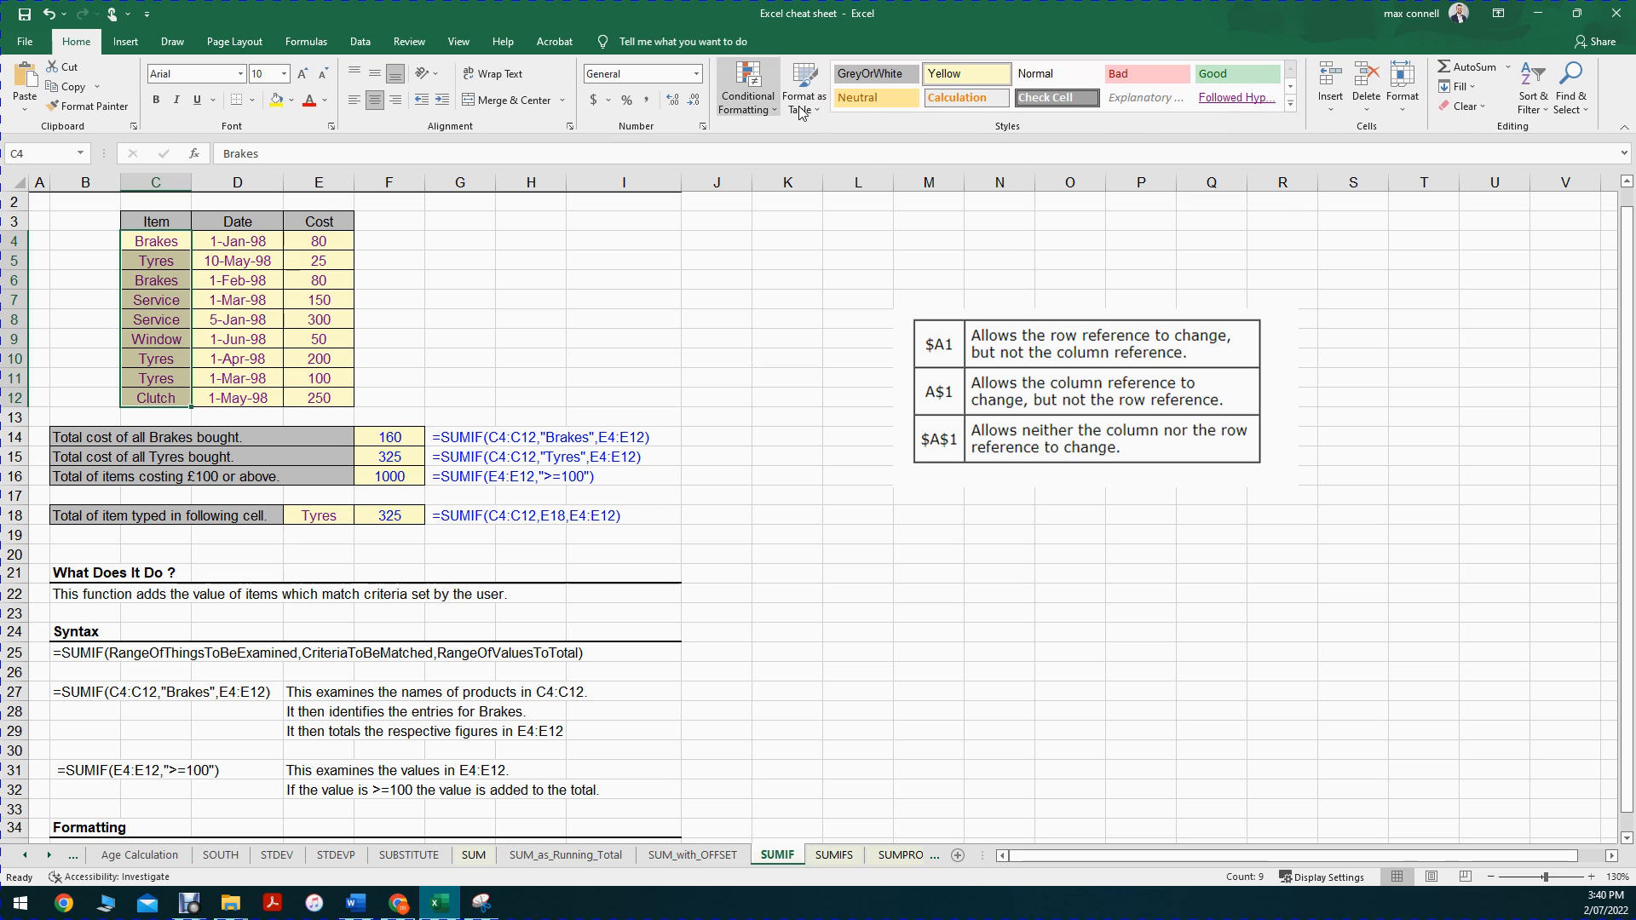
click(747, 85)
mouse_move(767, 145)
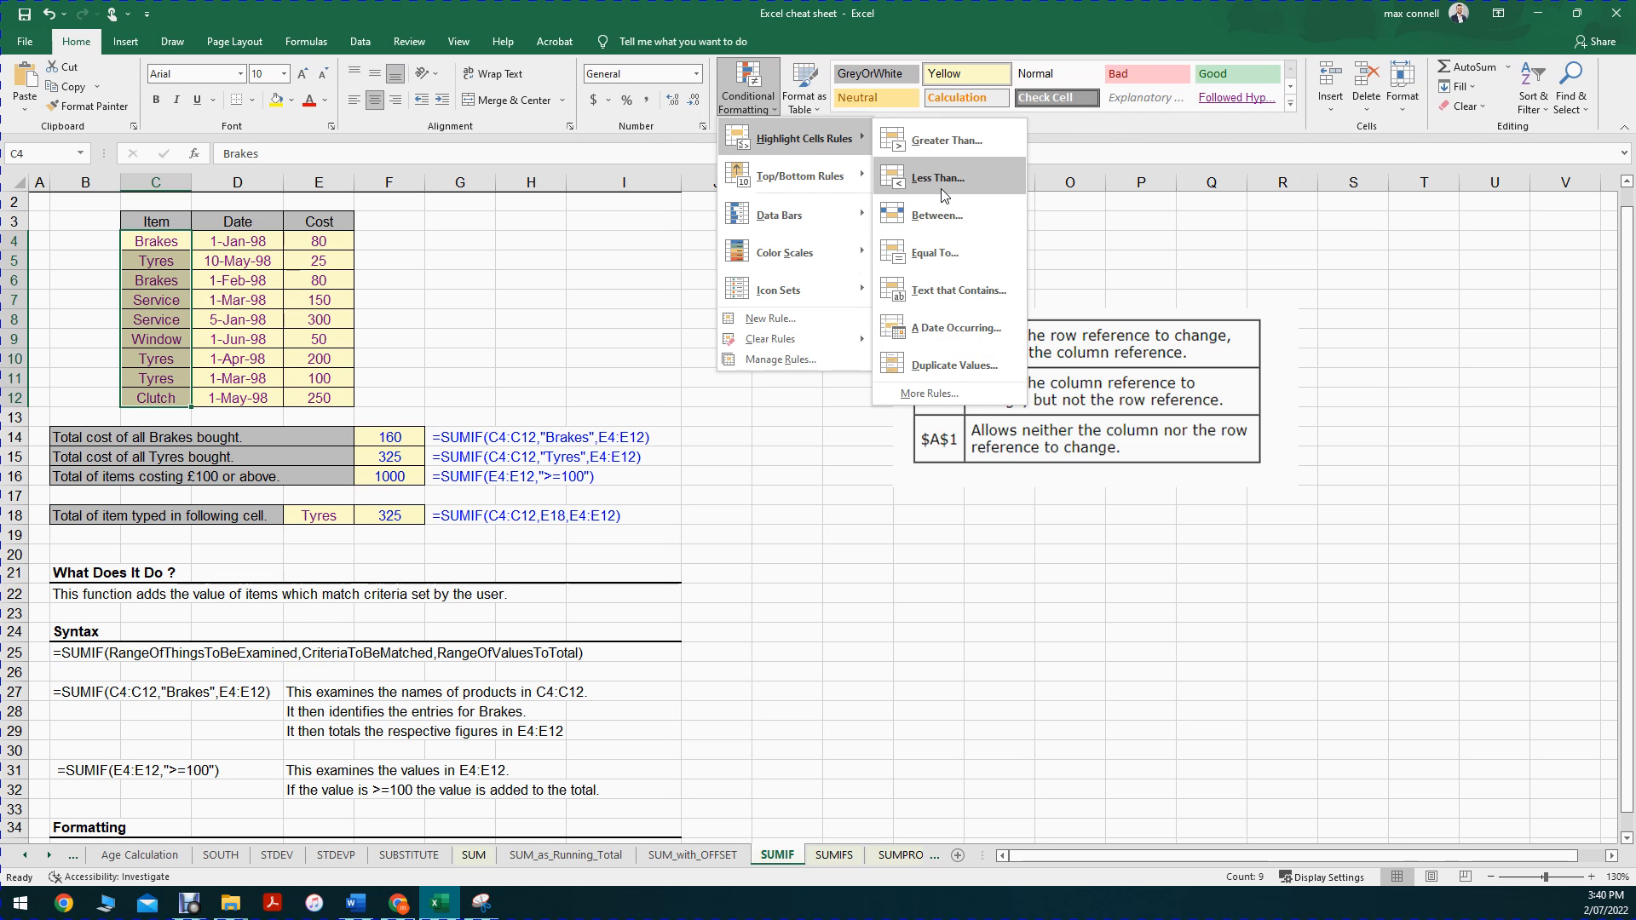
click(942, 294)
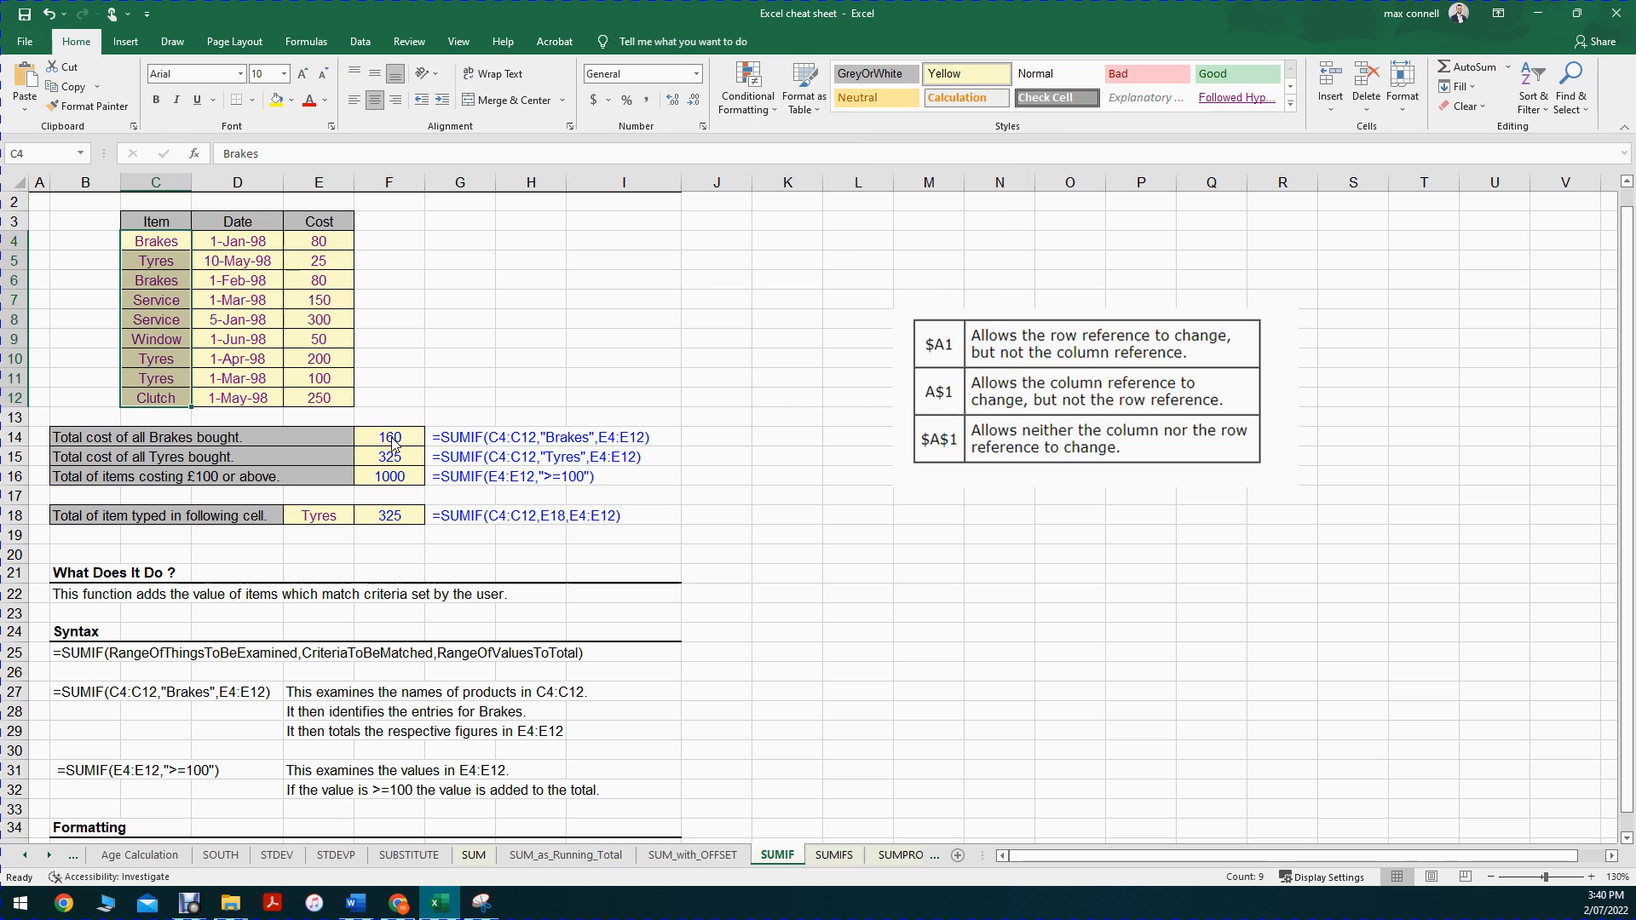
click(319, 516)
click(980, 444)
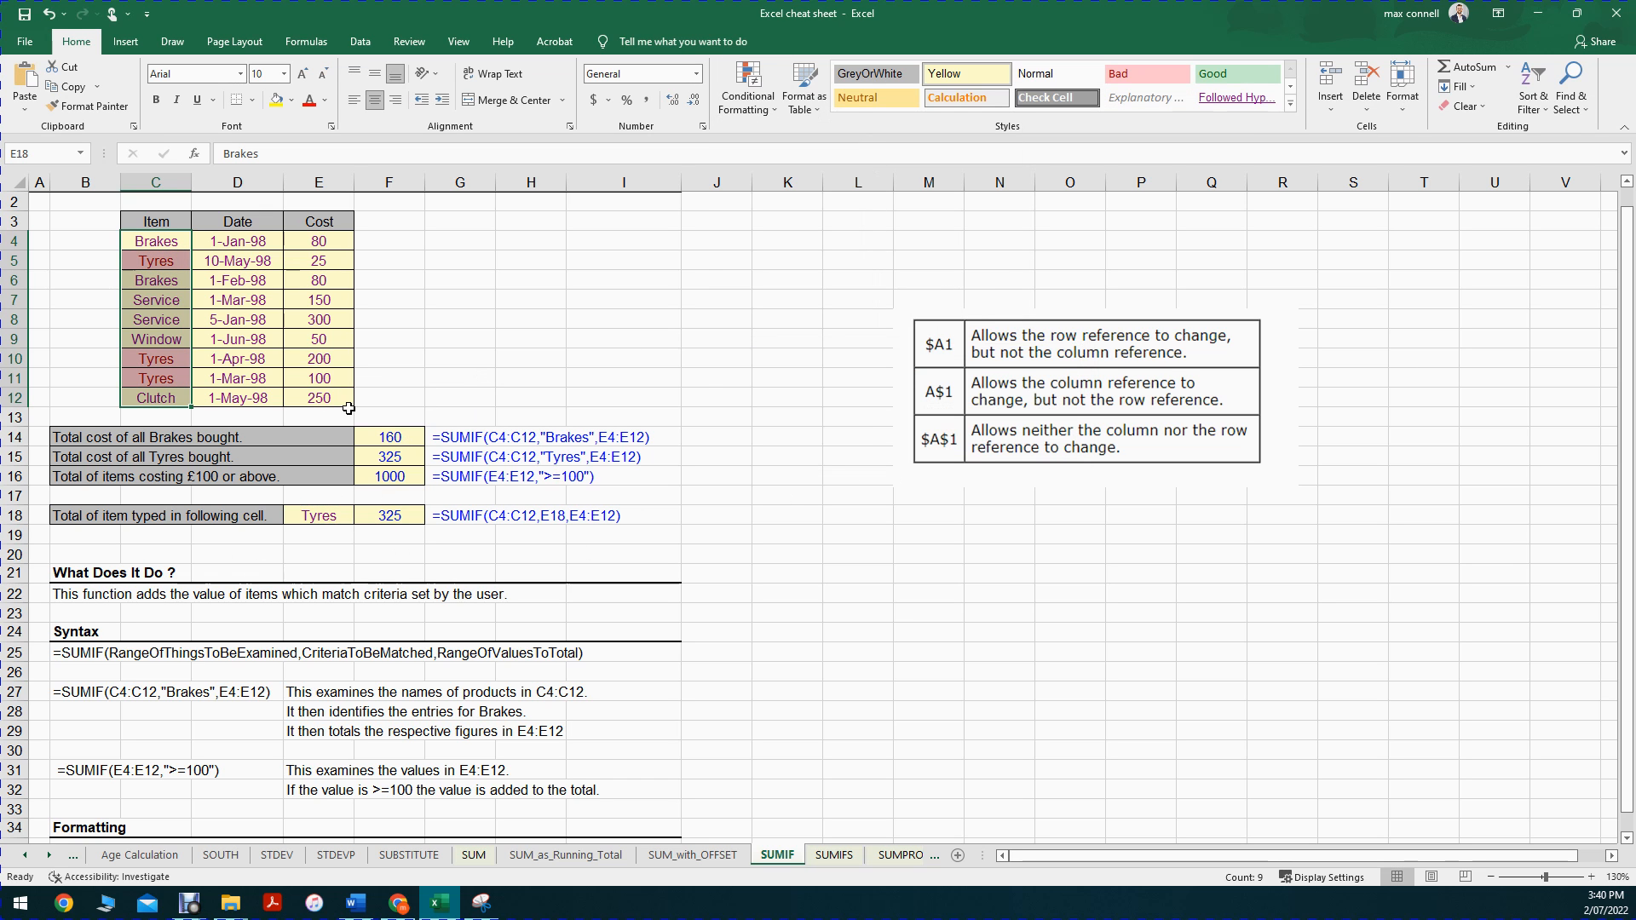
Step: Compare the criterion in E18 with the Item column and examine the Tyres entries in C5, C10 and C11
click(152, 283)
click(330, 531)
click(335, 516)
drag(151, 247, 162, 402)
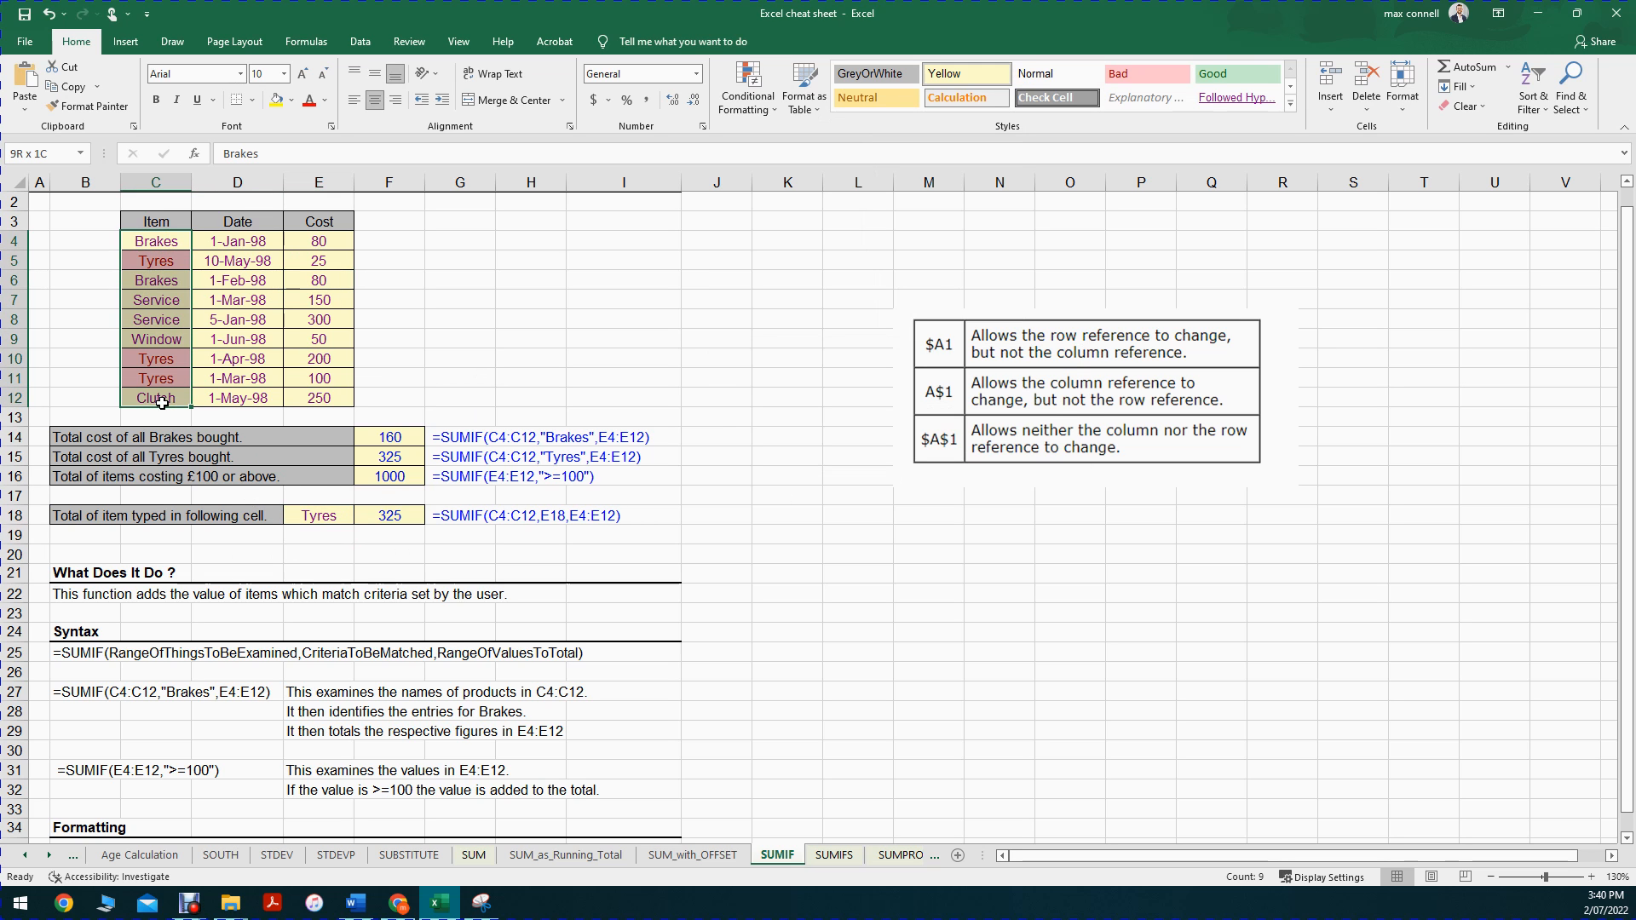
click(168, 273)
click(179, 249)
click(171, 259)
ctrl+click(158, 358)
ctrl+click(177, 377)
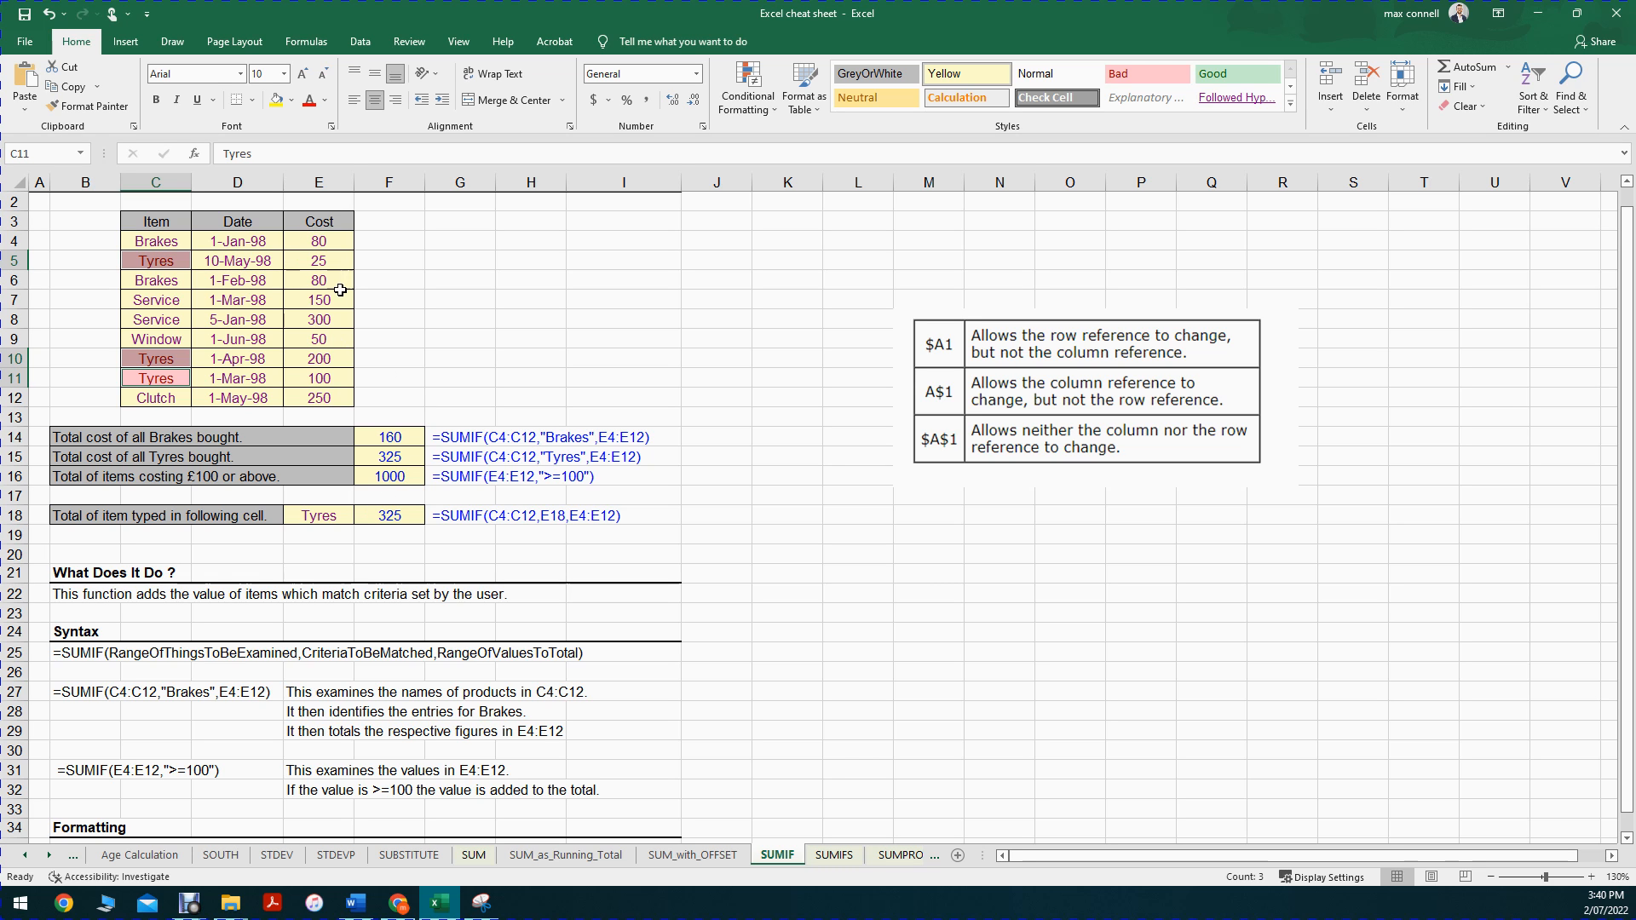
Step: Inspect the SUMIF formula in F18 and check the sum of the Tyres costs in E5, E10 and E11
click(383, 517)
double_click(383, 517)
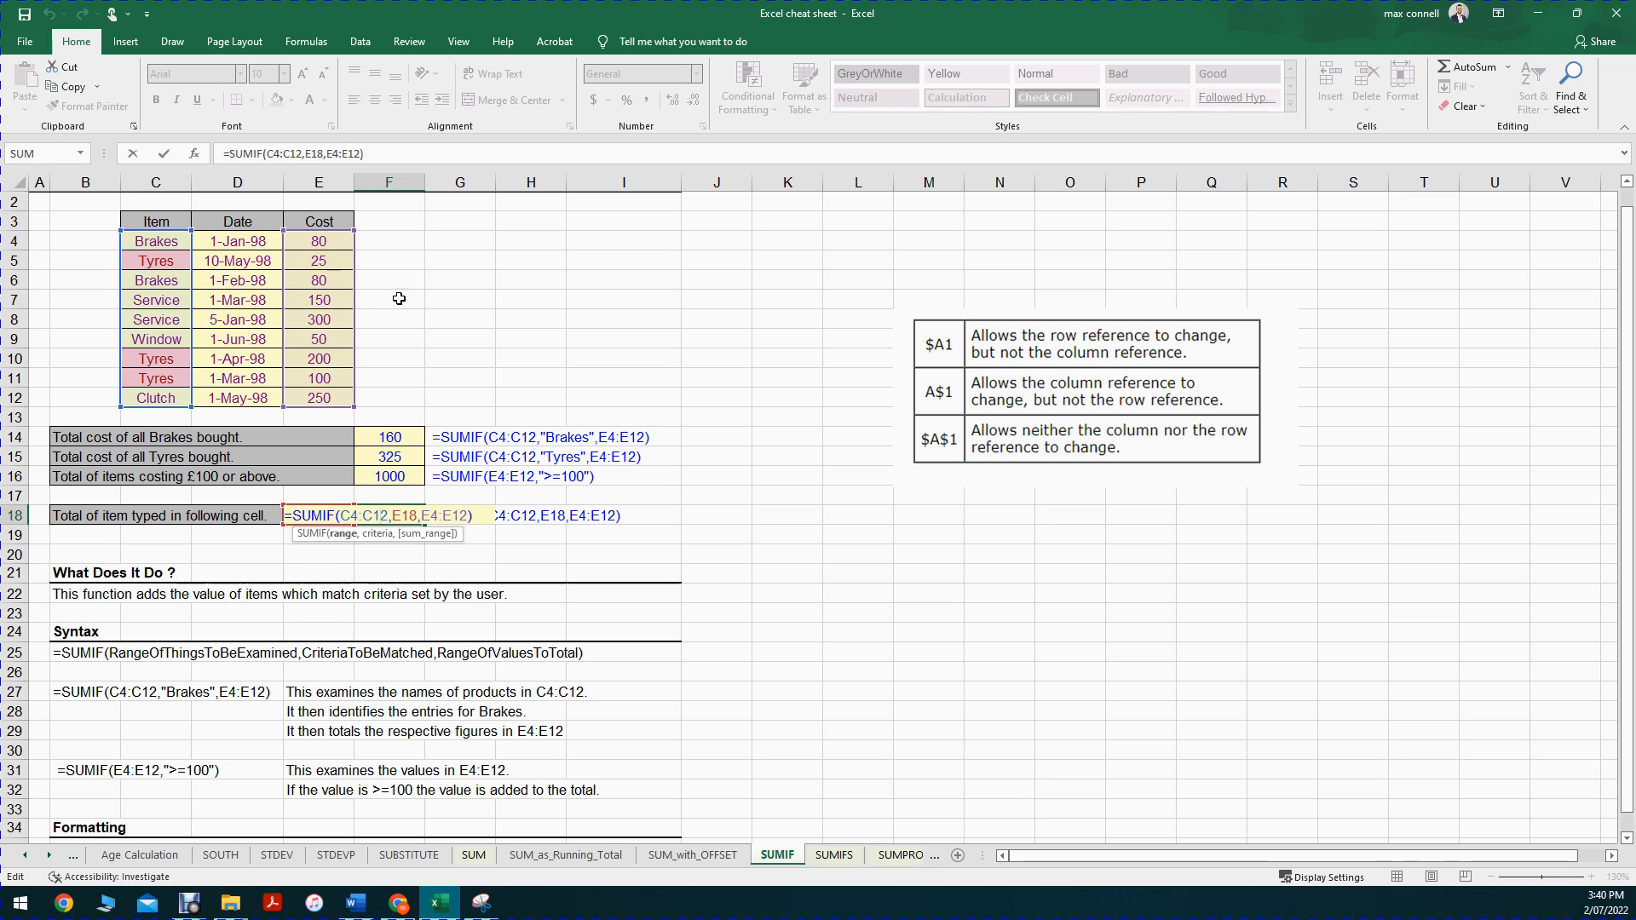
key(Escape)
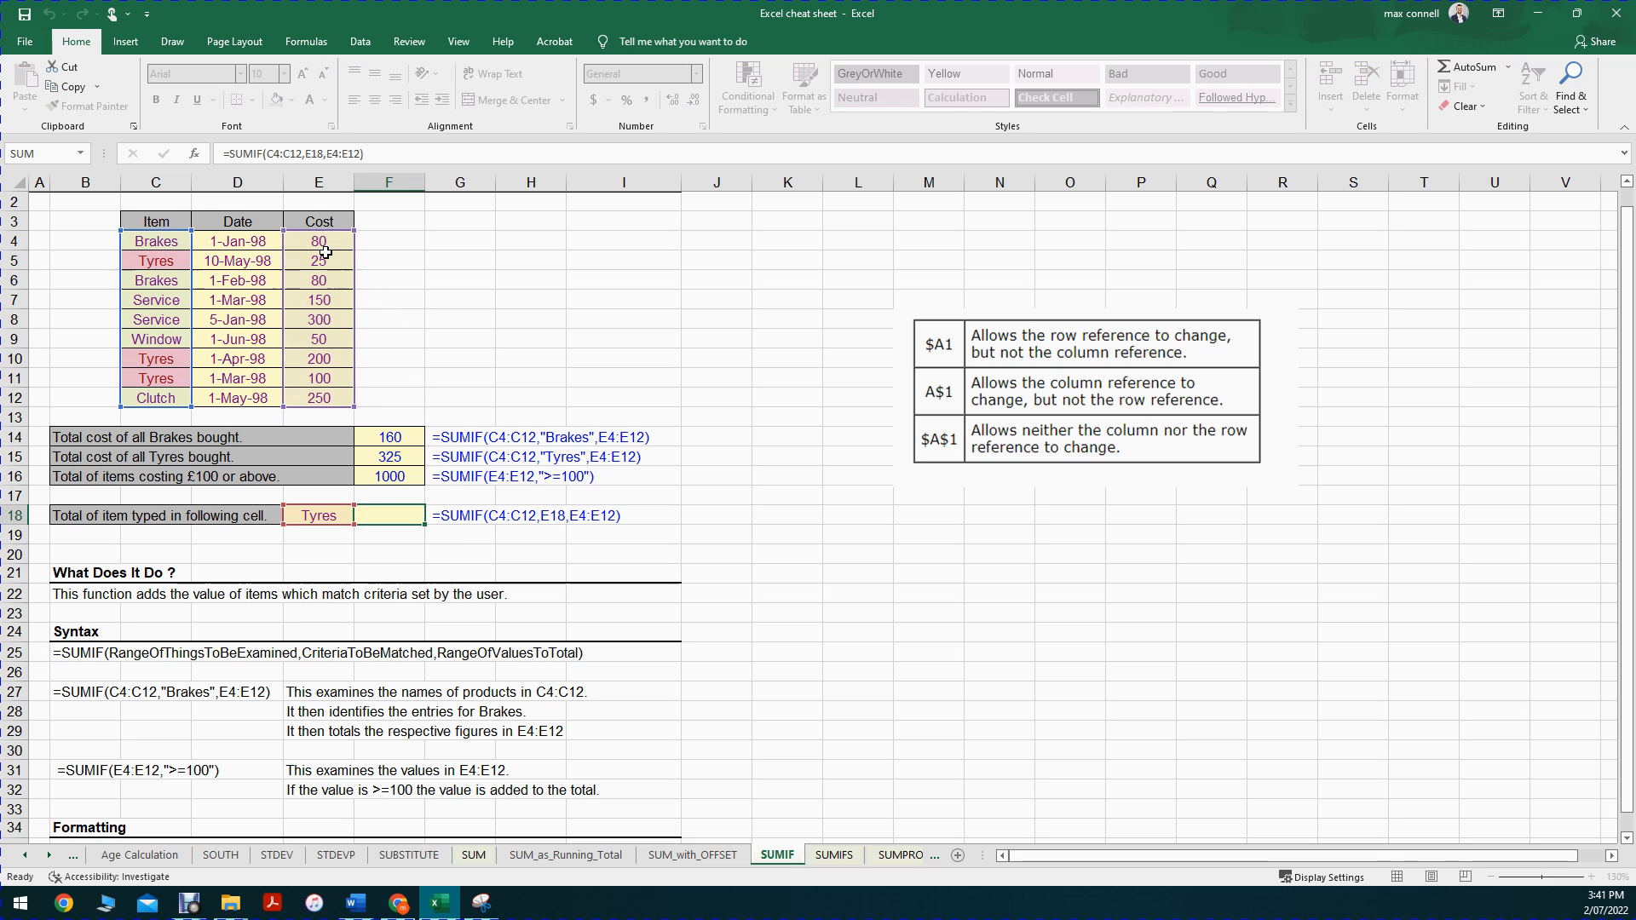
click(324, 260)
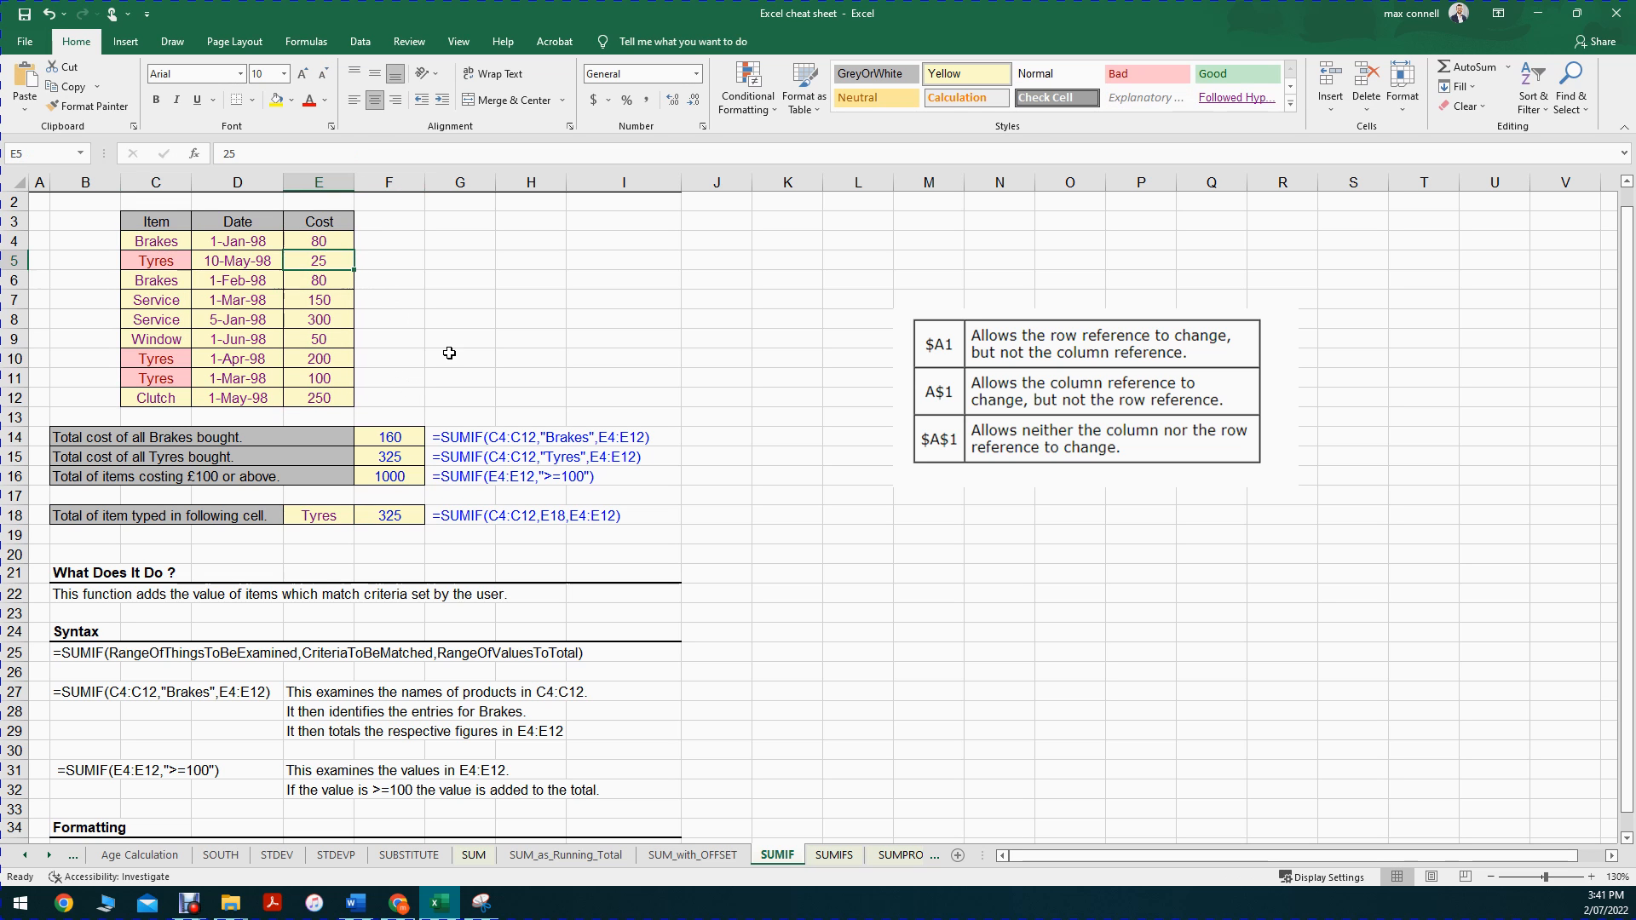
ctrl+click(322, 359)
ctrl+click(323, 376)
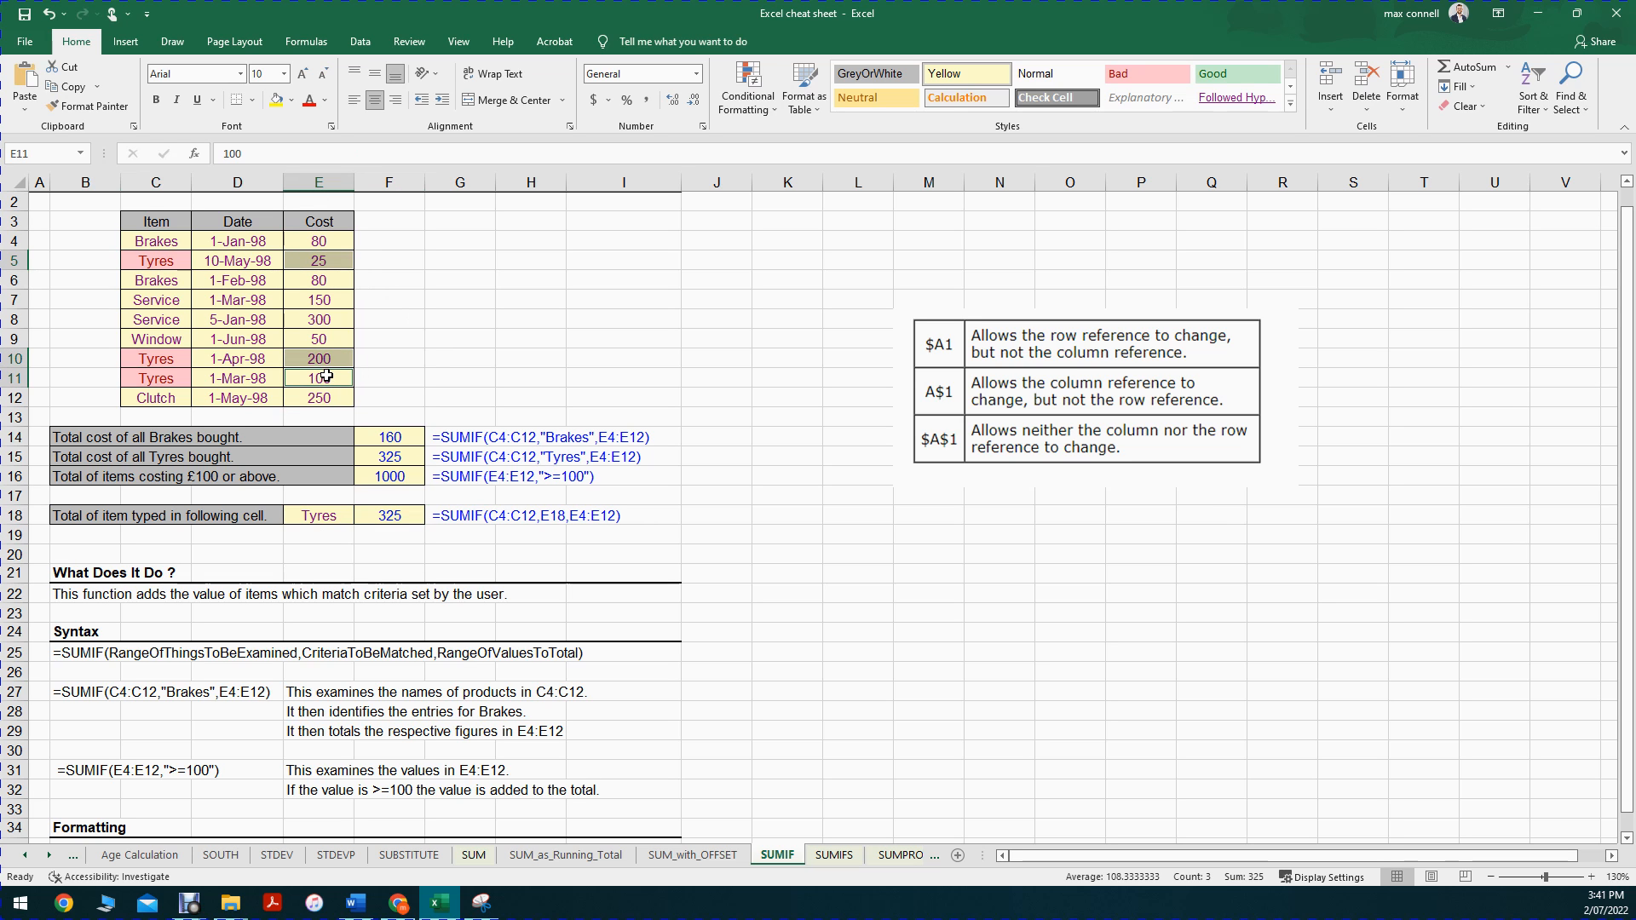
Step: Set the item in E18 to Window and check its matching entry and cost in row 9
click(317, 518)
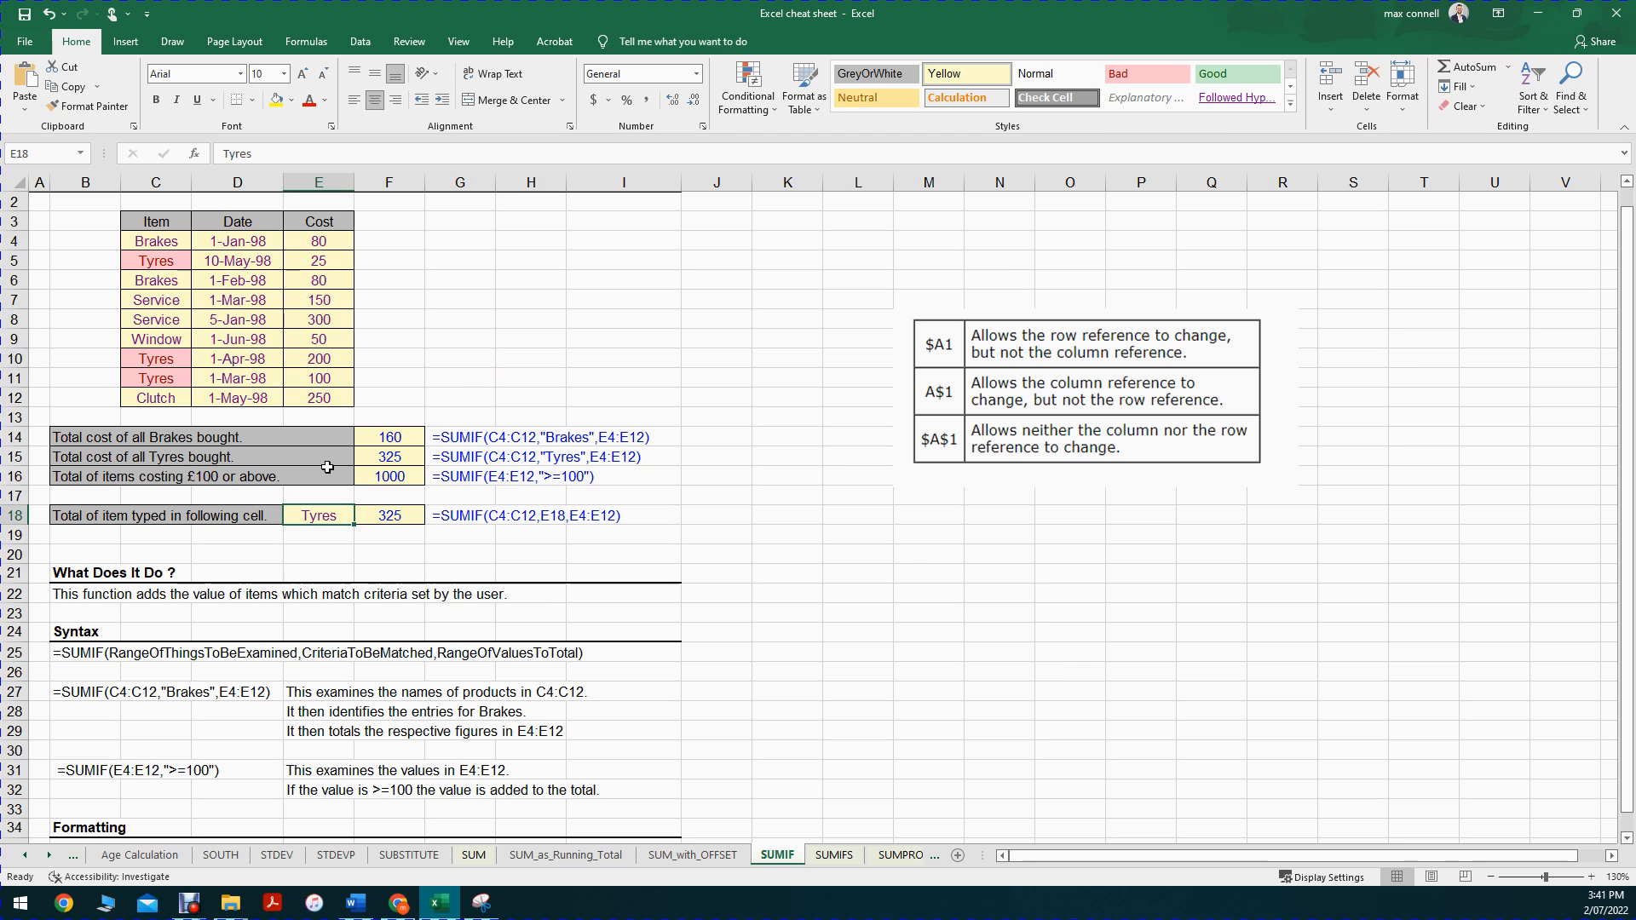
text(Window)
key(Return)
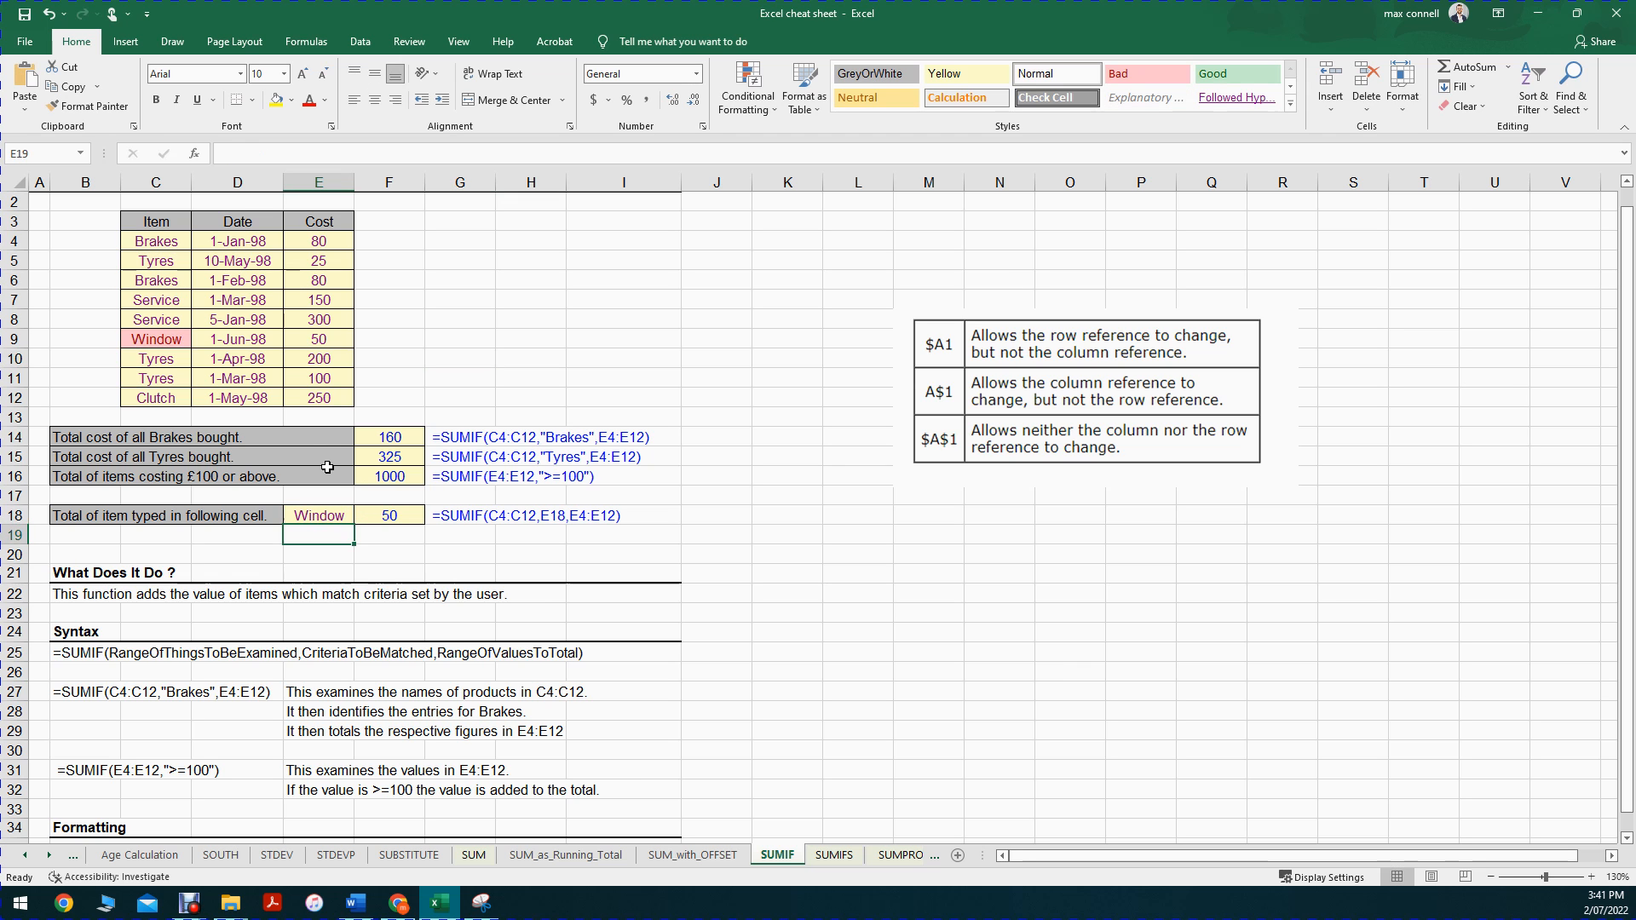
drag(157, 243, 153, 400)
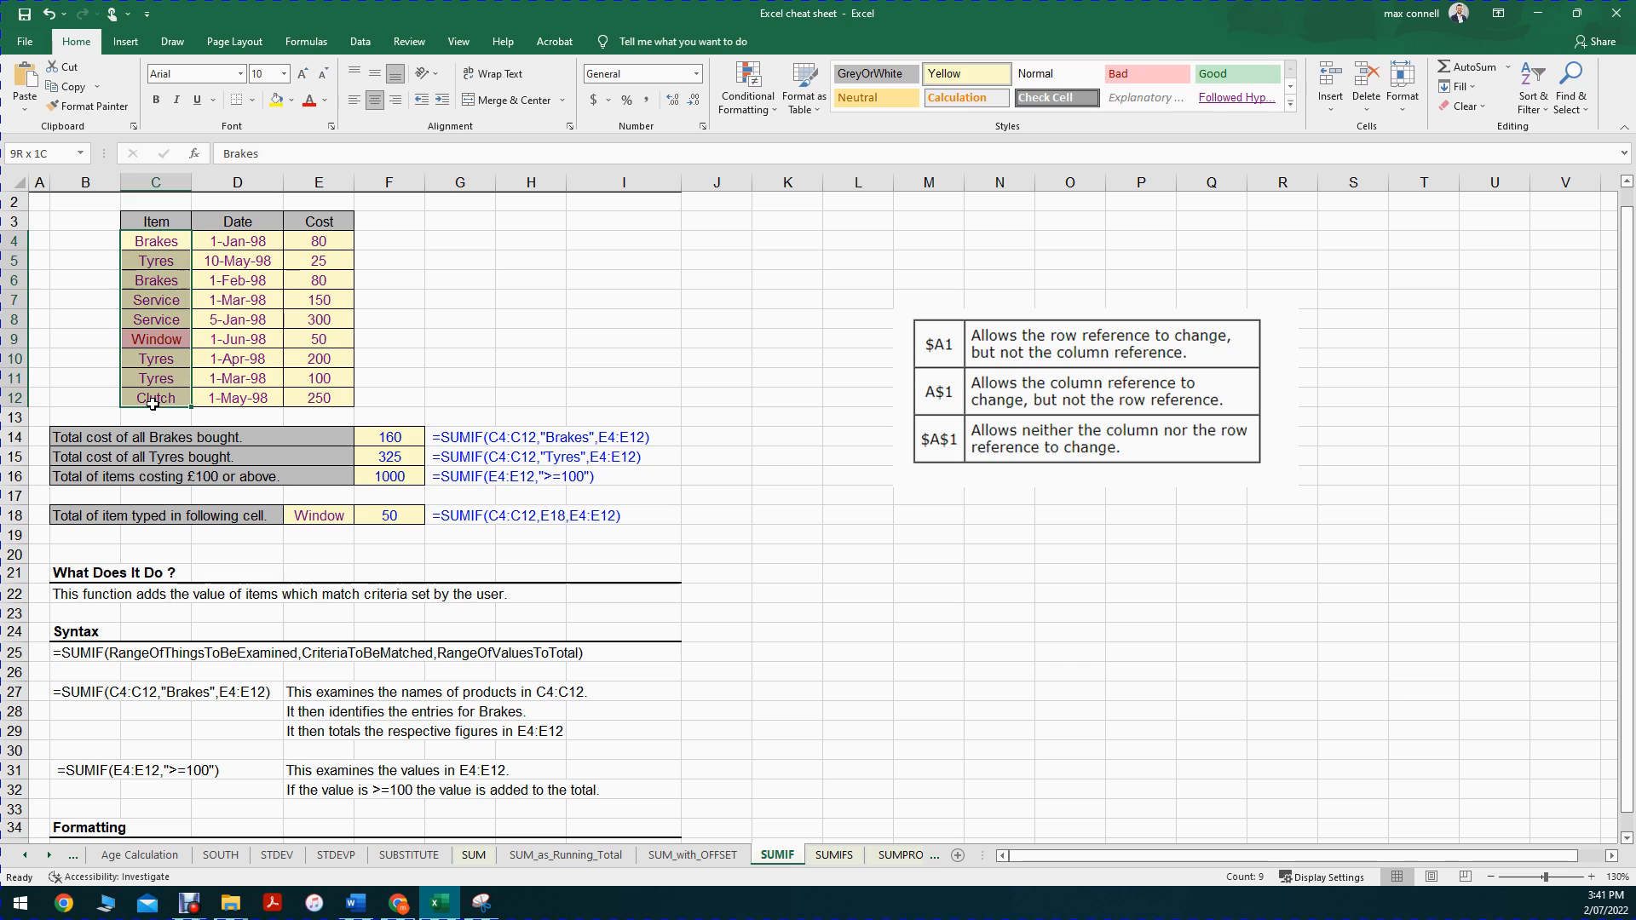
click(158, 337)
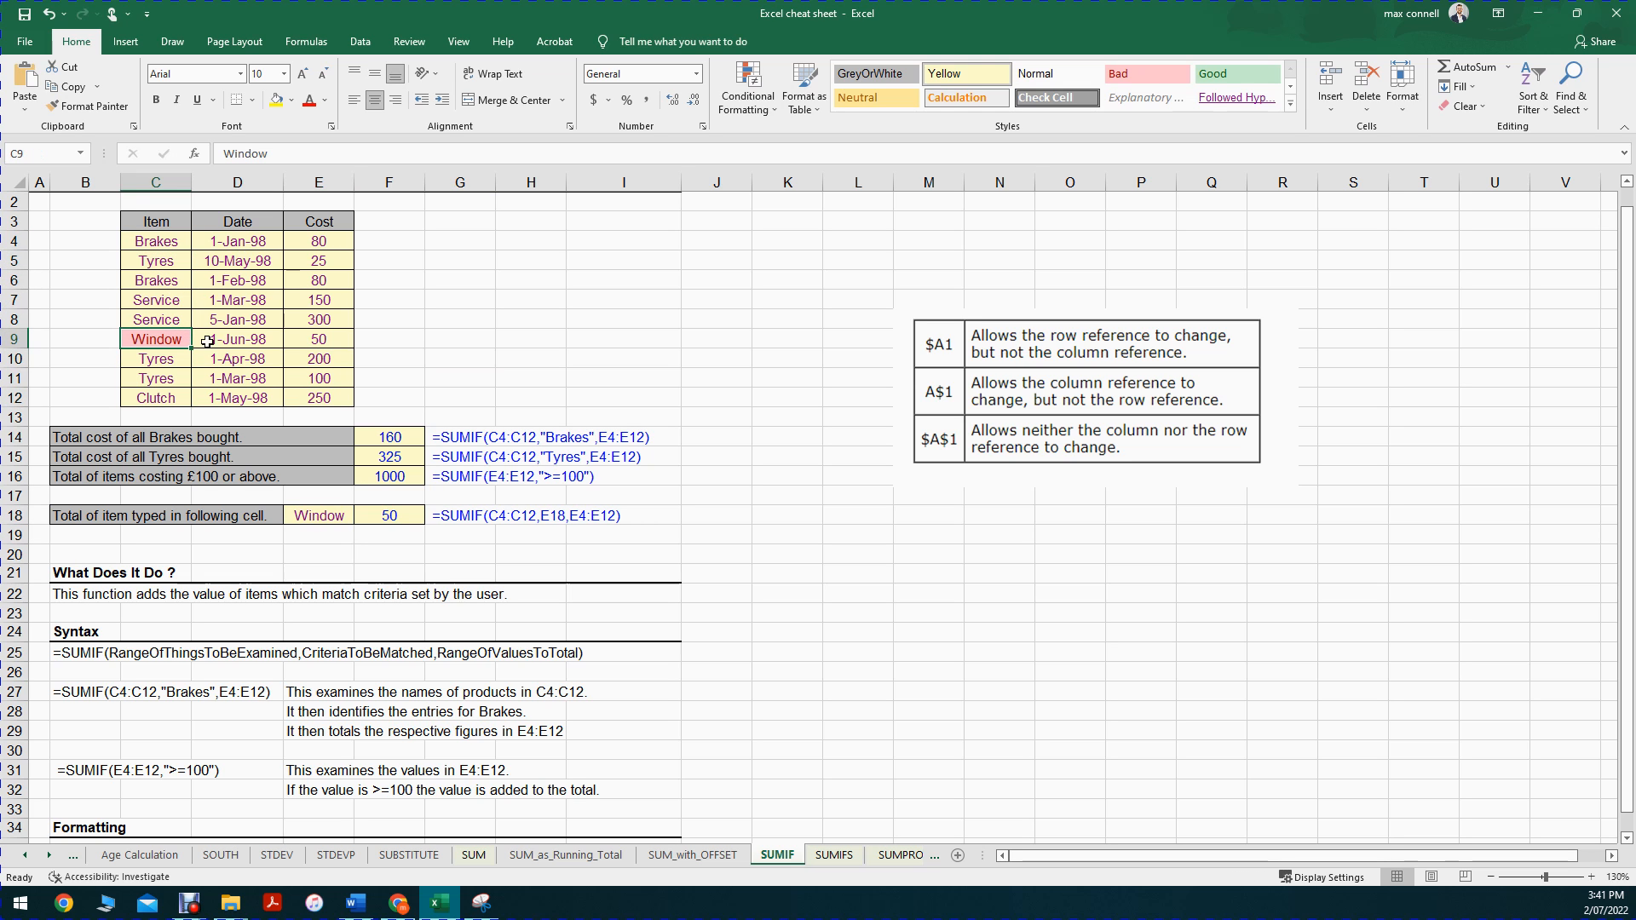
click(322, 338)
click(474, 358)
Step: Set the item in cell E18 to Service
click(305, 511)
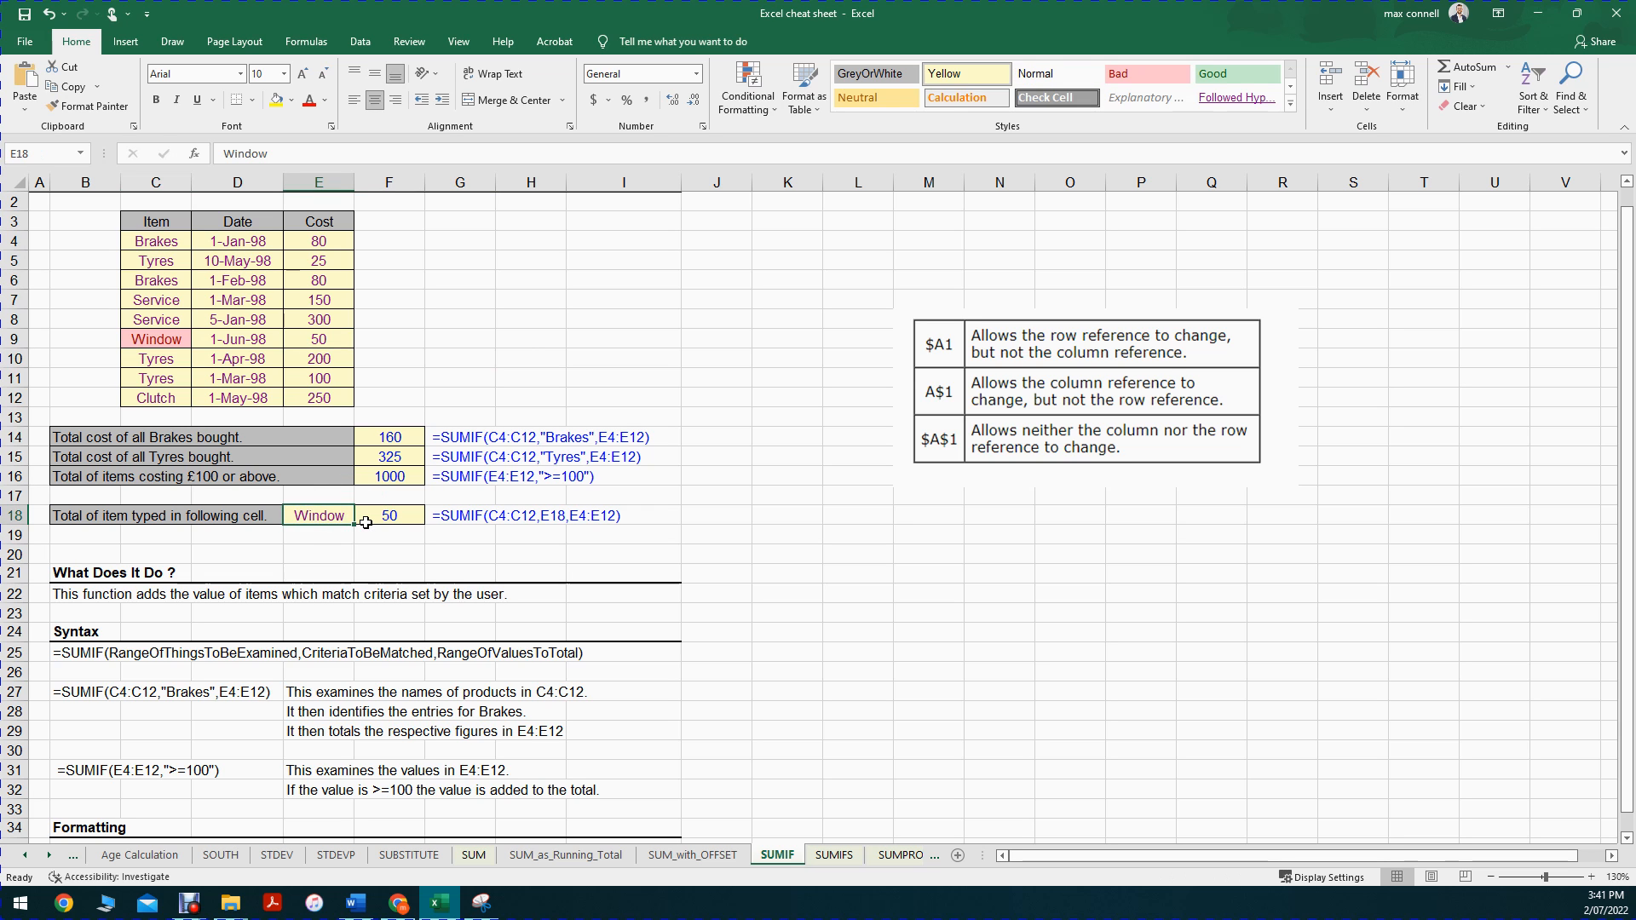
text(Service)
key(Return)
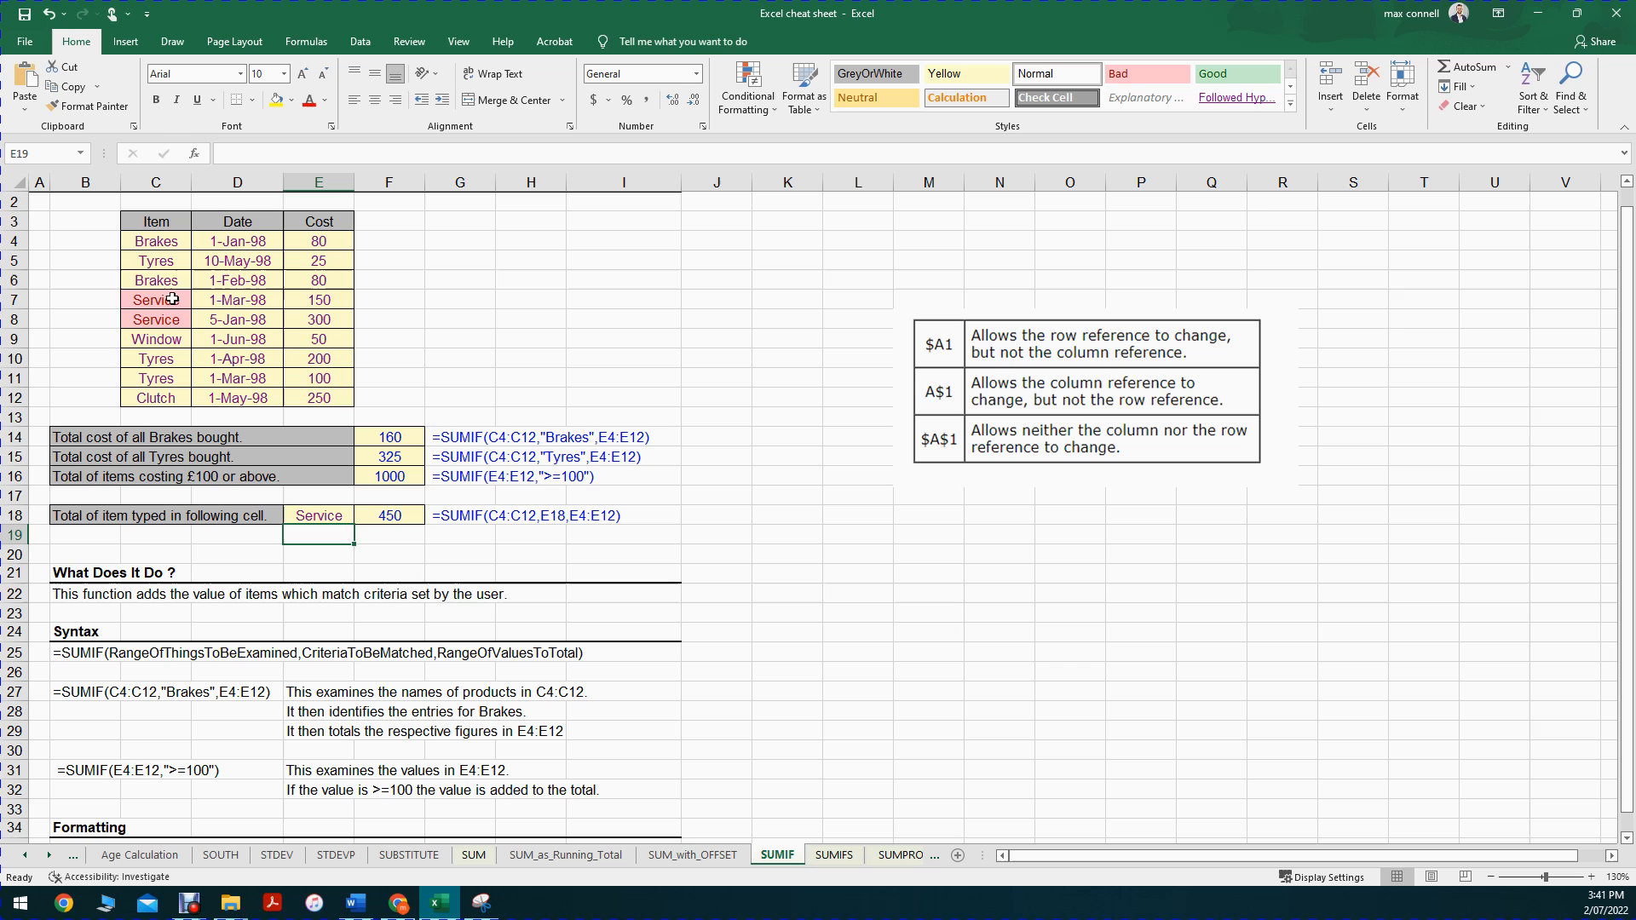
Step: Inspect the SUMIF formula in F18, check the sum of the Service costs in E7 and E8, and review the Cost column
click(328, 518)
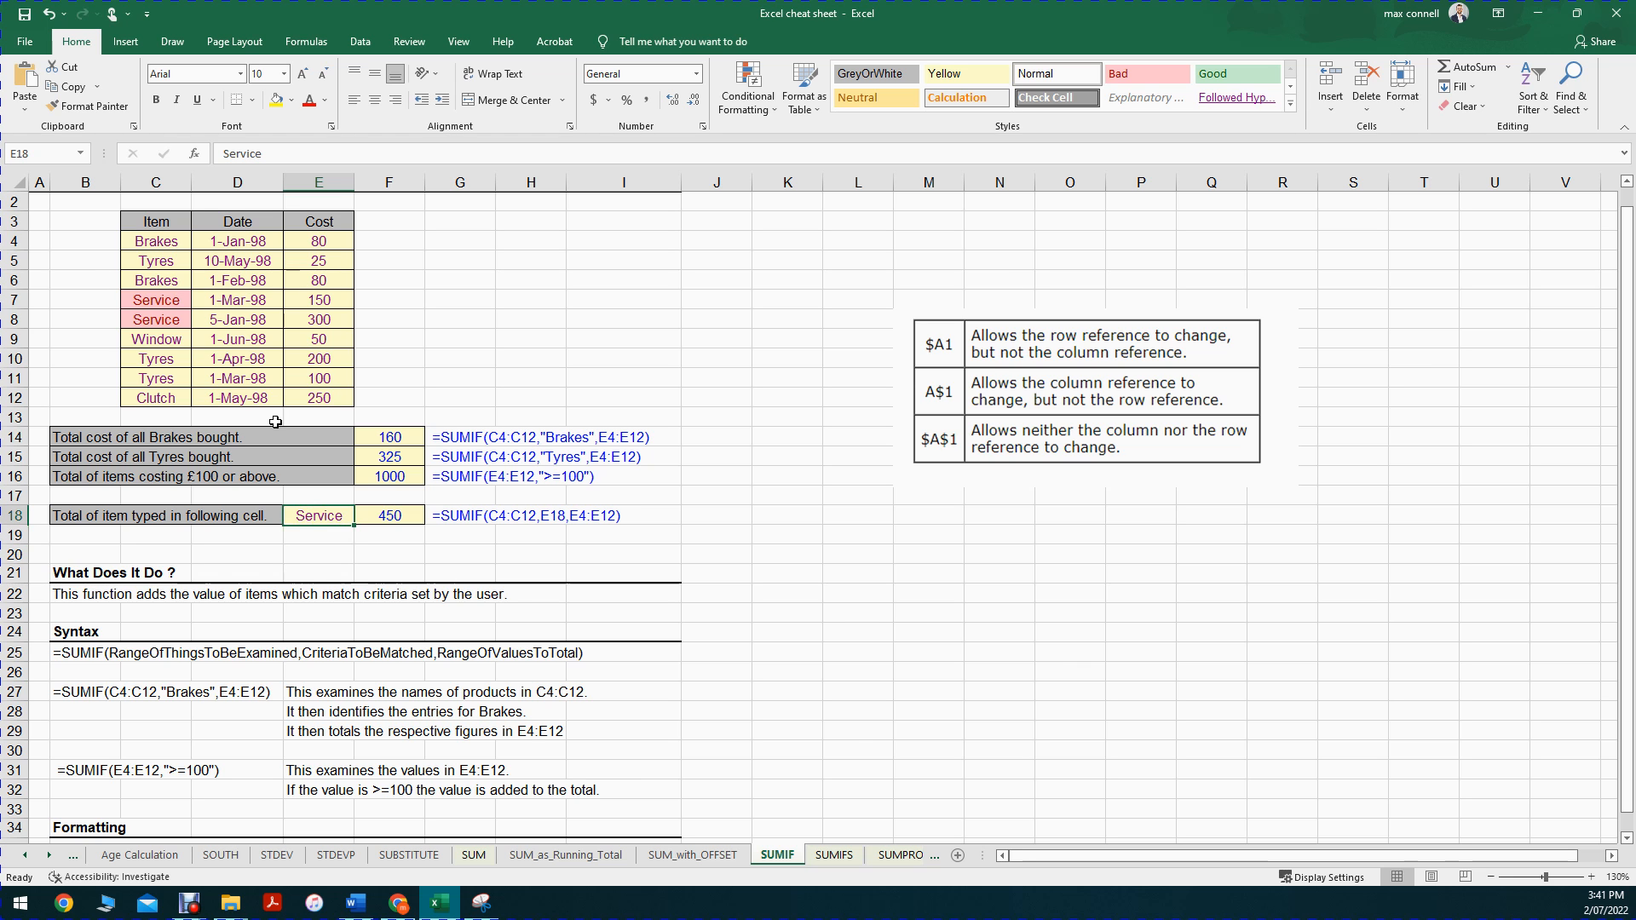
double_click(360, 517)
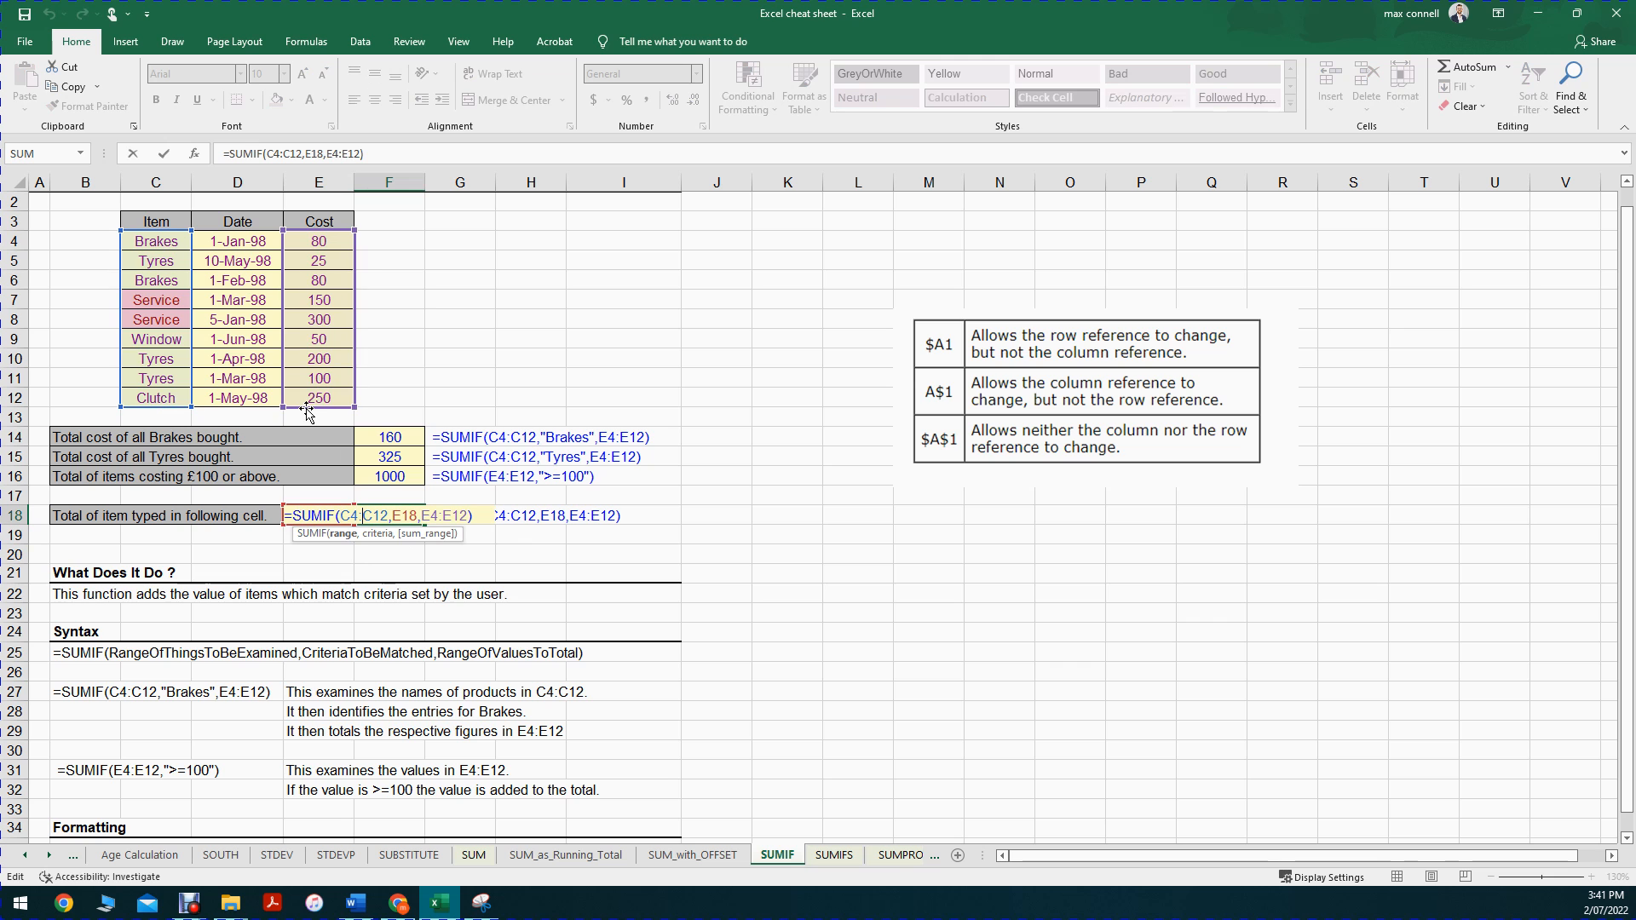
click(379, 299)
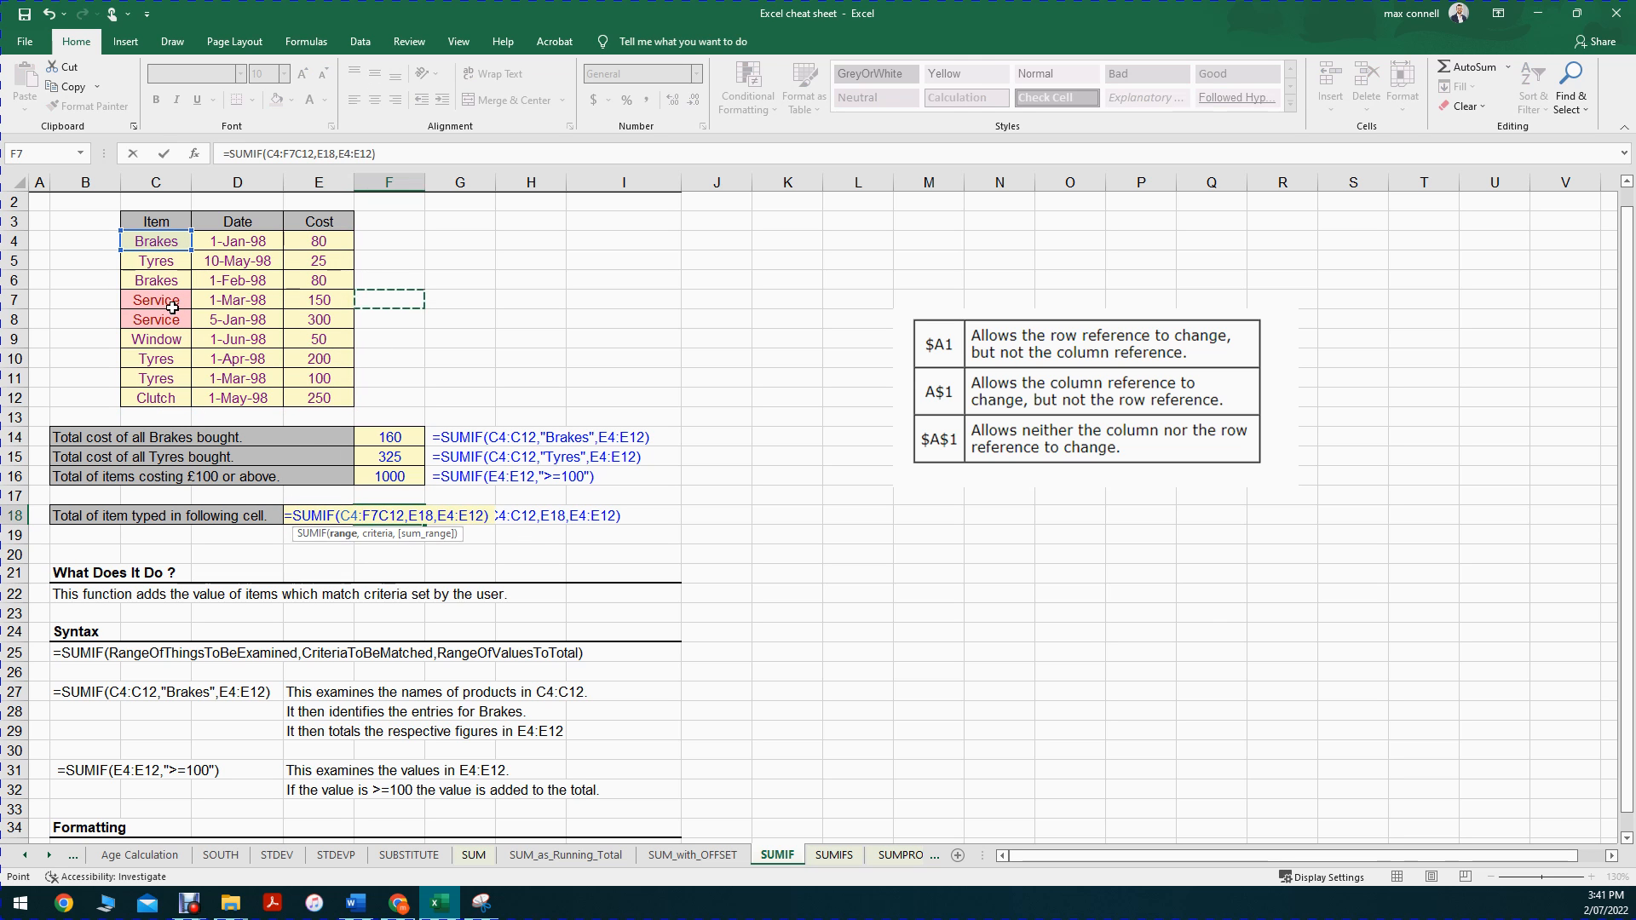
key(Escape)
click(315, 298)
ctrl+click(327, 321)
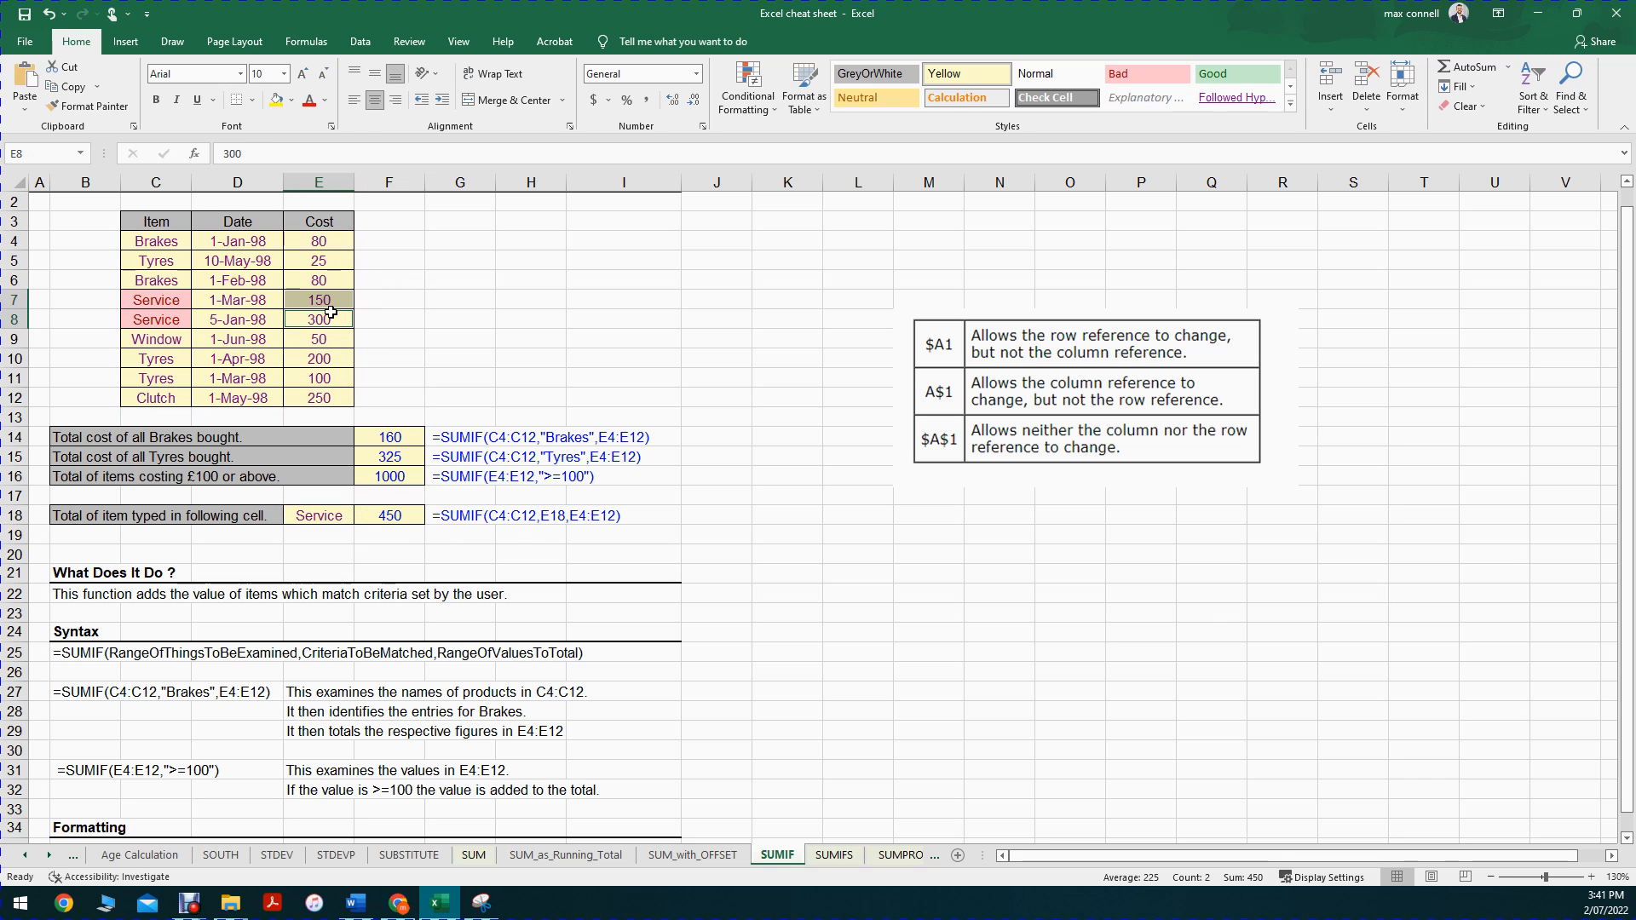
click(460, 277)
drag(338, 223, 338, 400)
scroll(396, 336, up, 1)
click(393, 332)
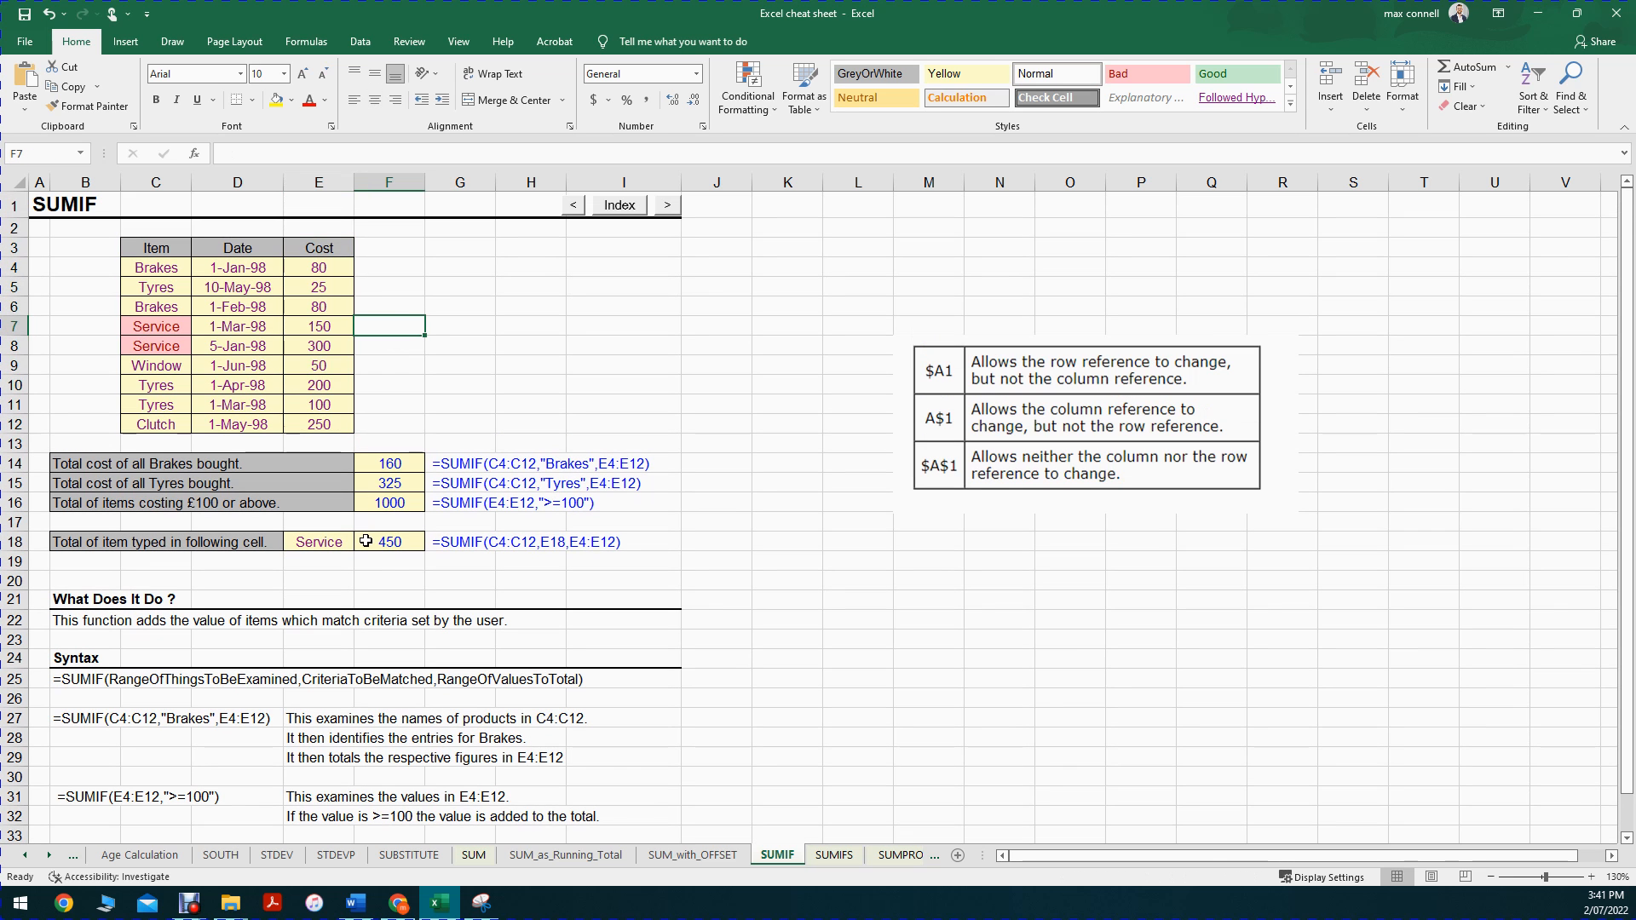
Step: Enter the formula =RANDBETWEEN(30,150) in cell F4 beside the first Brakes cost
click(329, 253)
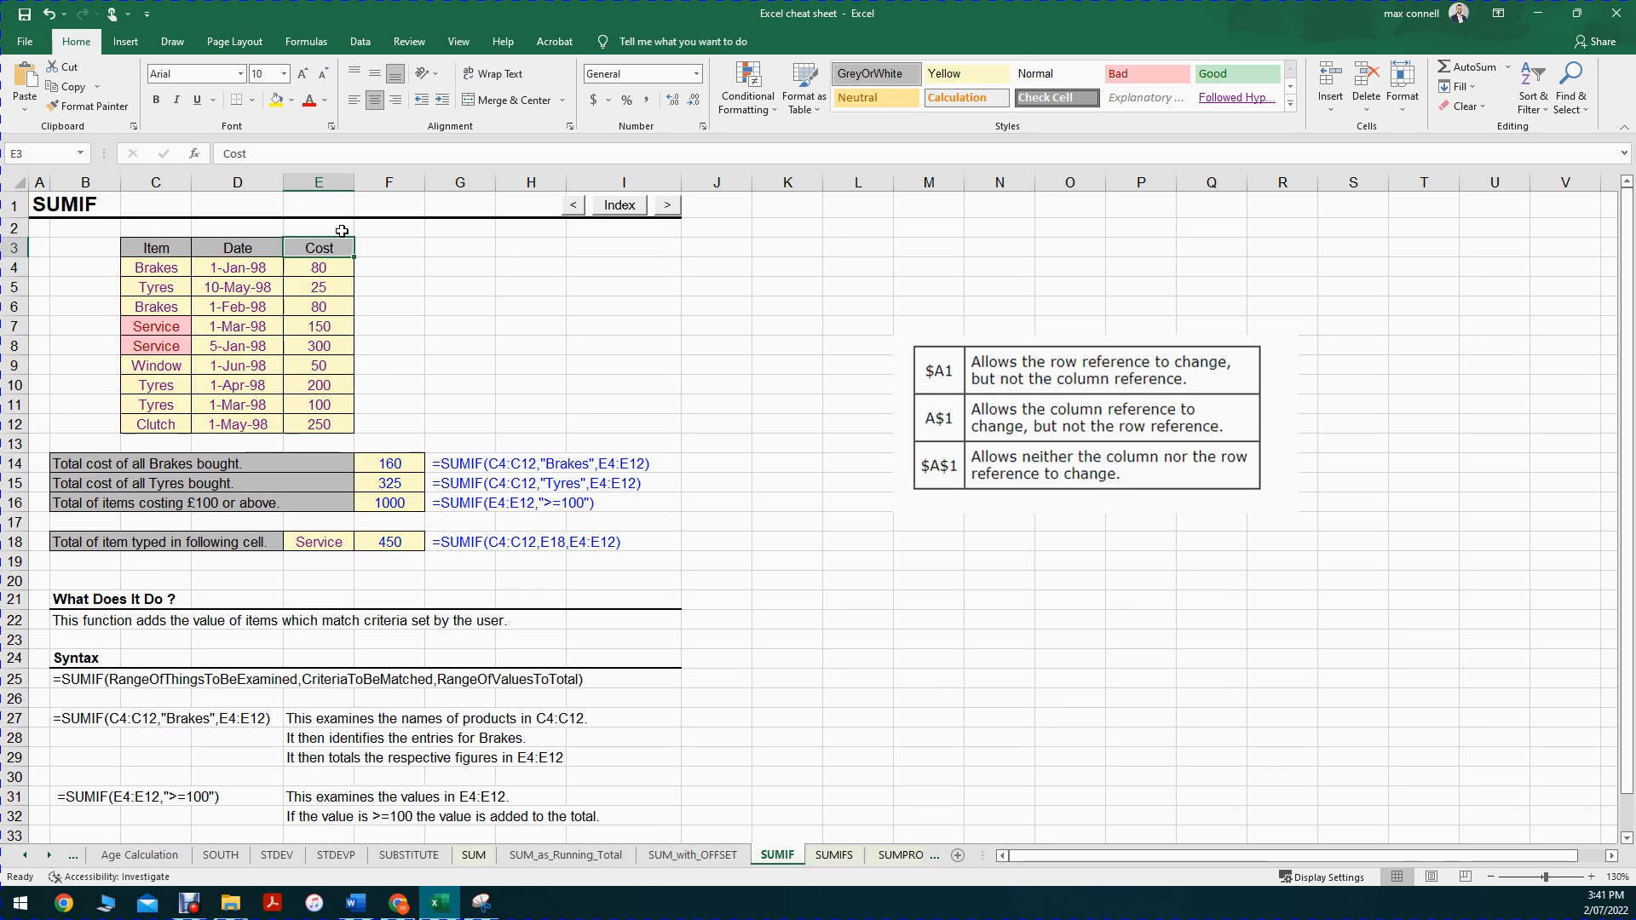
click(395, 268)
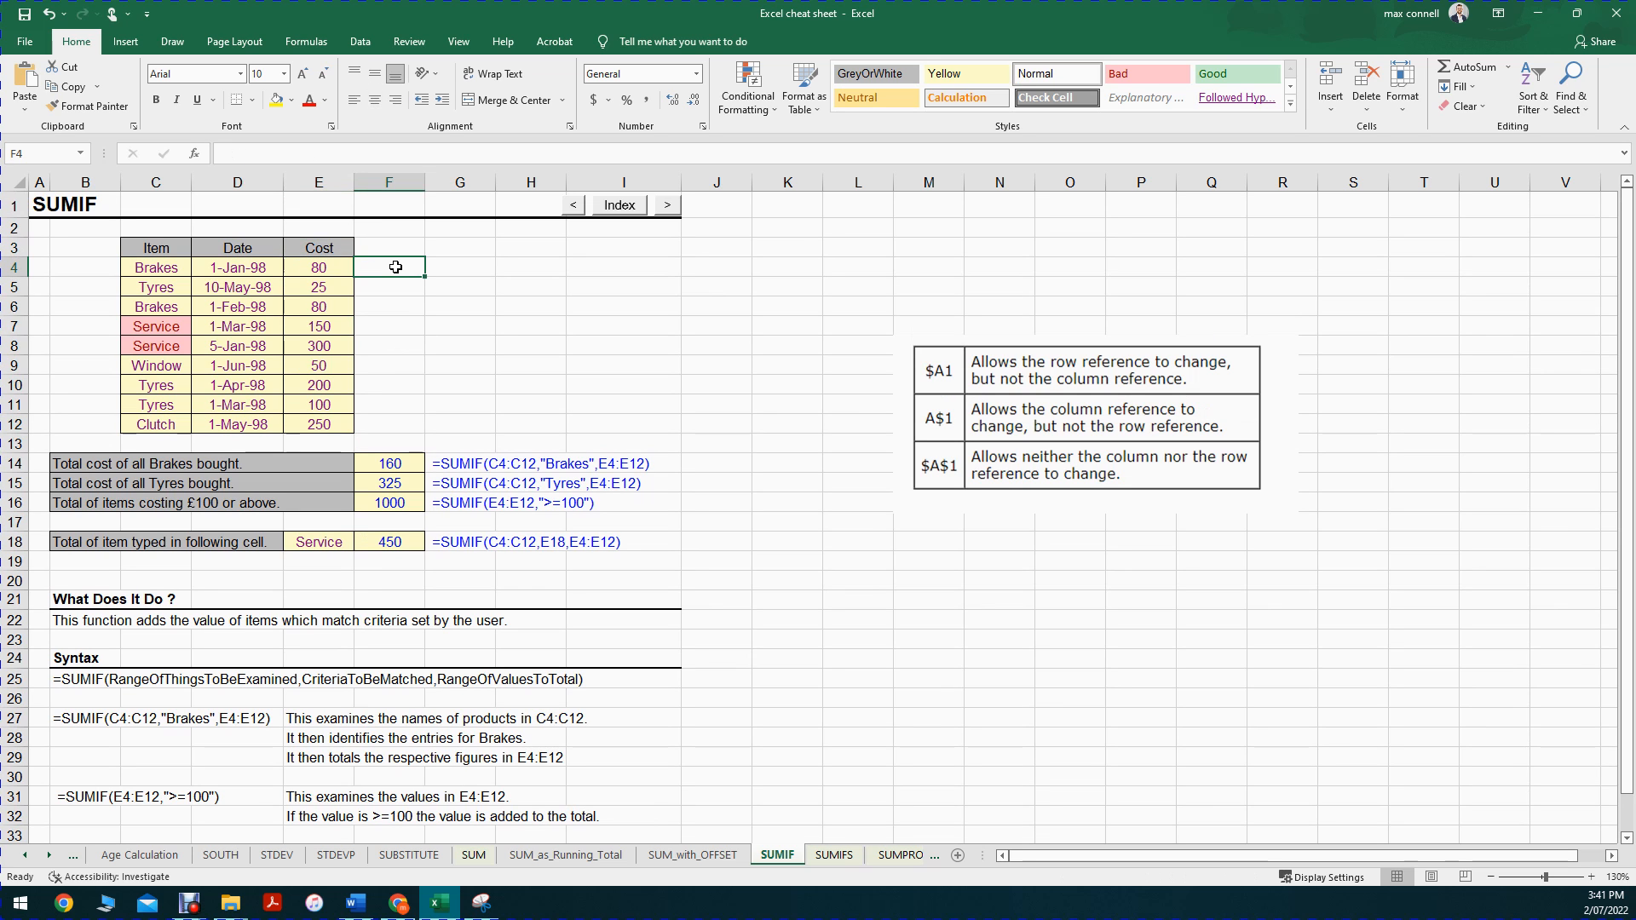
text(=randbetwen)
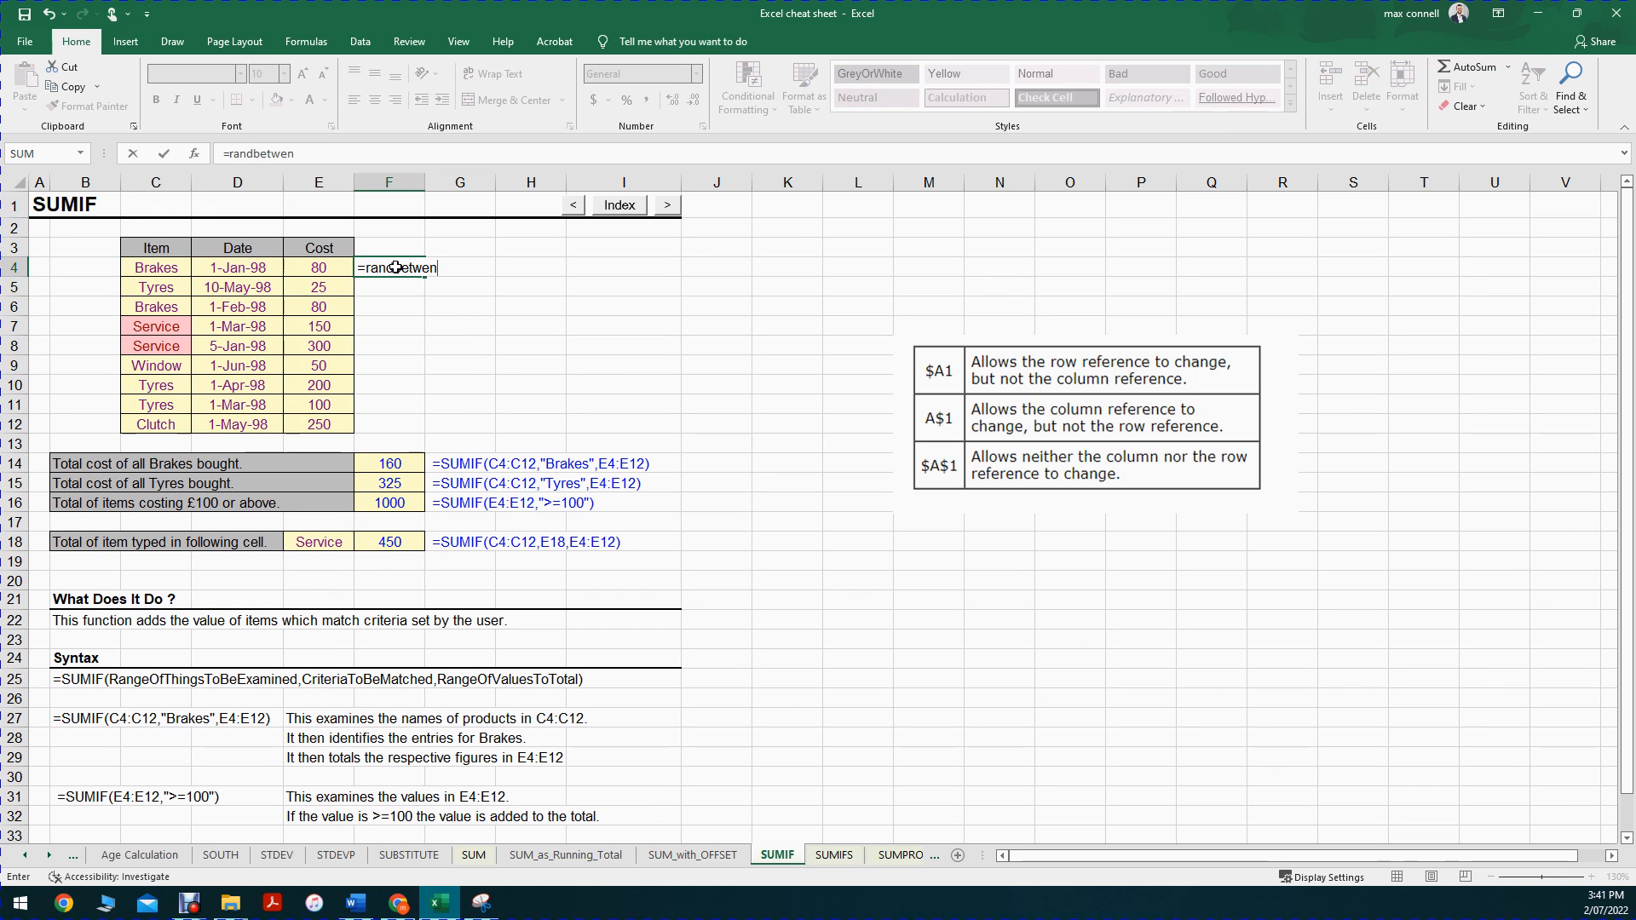
key(BackSpace)
text(n)
key(BackSpace)
text(en()
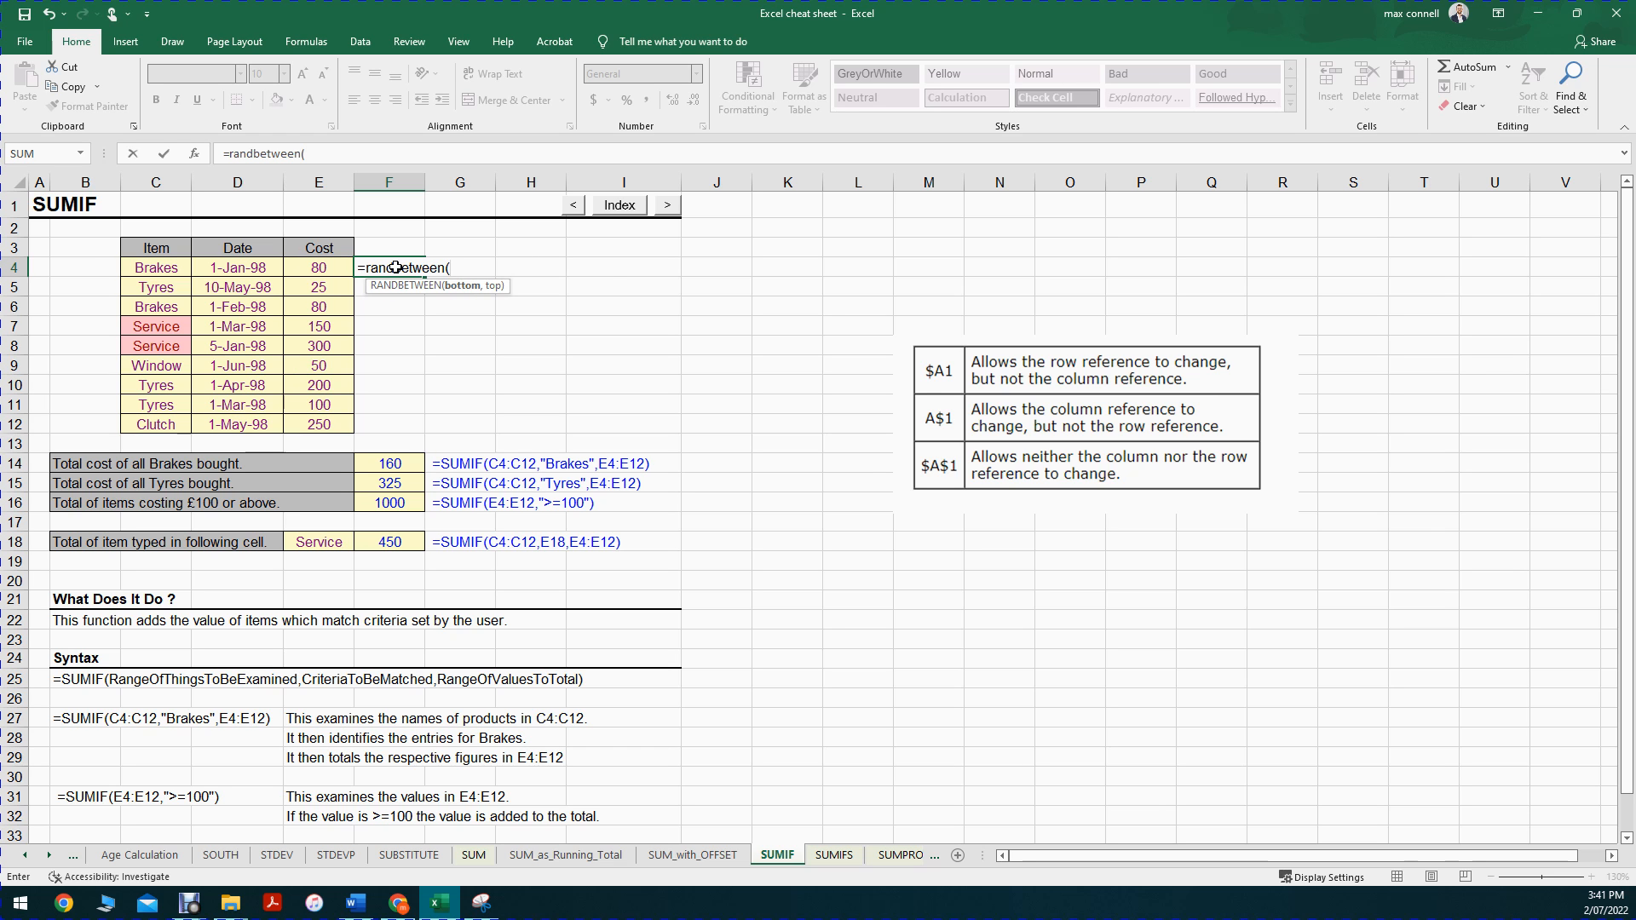
text(30,150))
key(ctrl+Return)
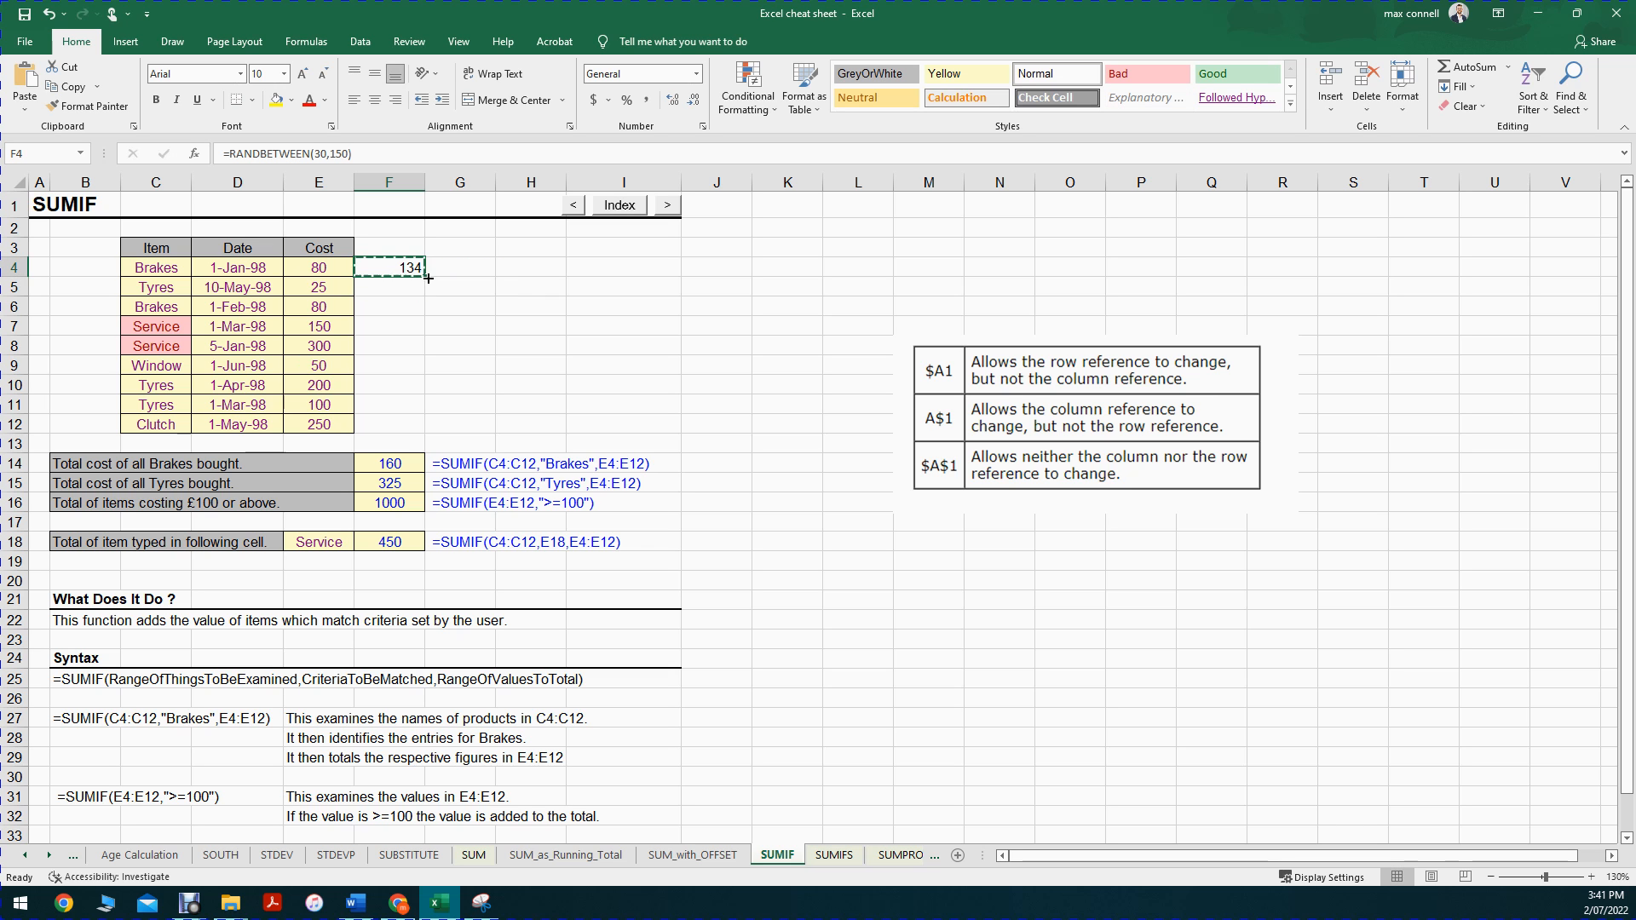
Step: Fill the RANDBETWEEN formula from F4 across to column L and down to row 12
drag(427, 276, 921, 271)
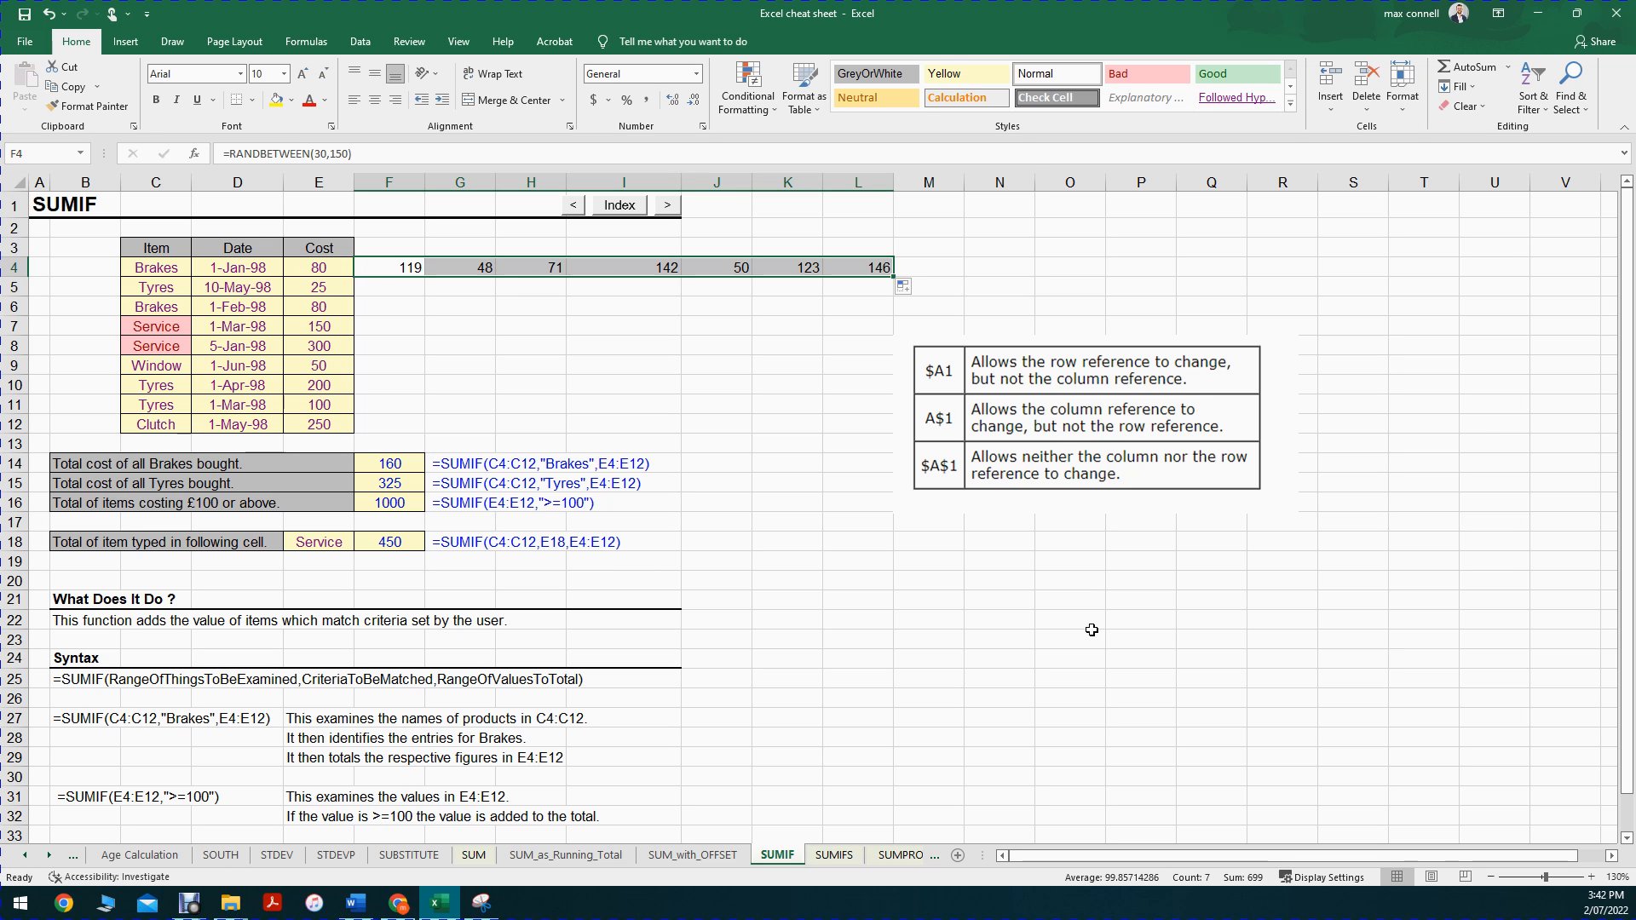
click(877, 517)
click(899, 271)
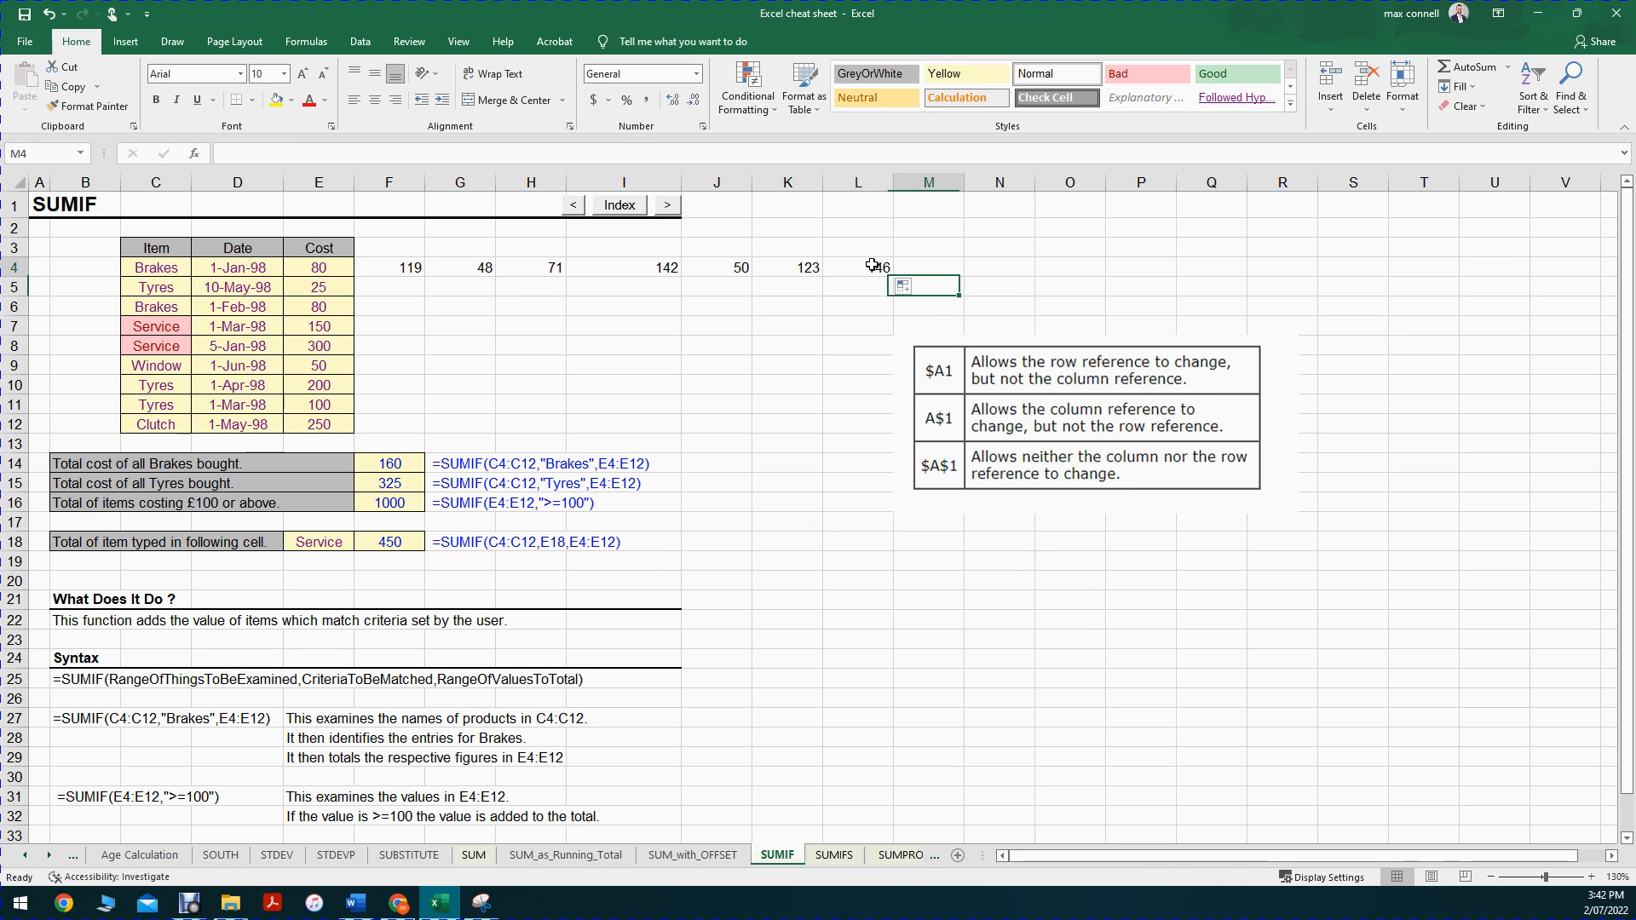
mouse_move(395, 265)
mouse_down()
mouse_move(796, 266)
mouse_move(387, 268)
mouse_up()
drag(893, 276, 860, 428)
Step: Replace the Cost heading in cell E3 with the date 31/01/2022
click(351, 247)
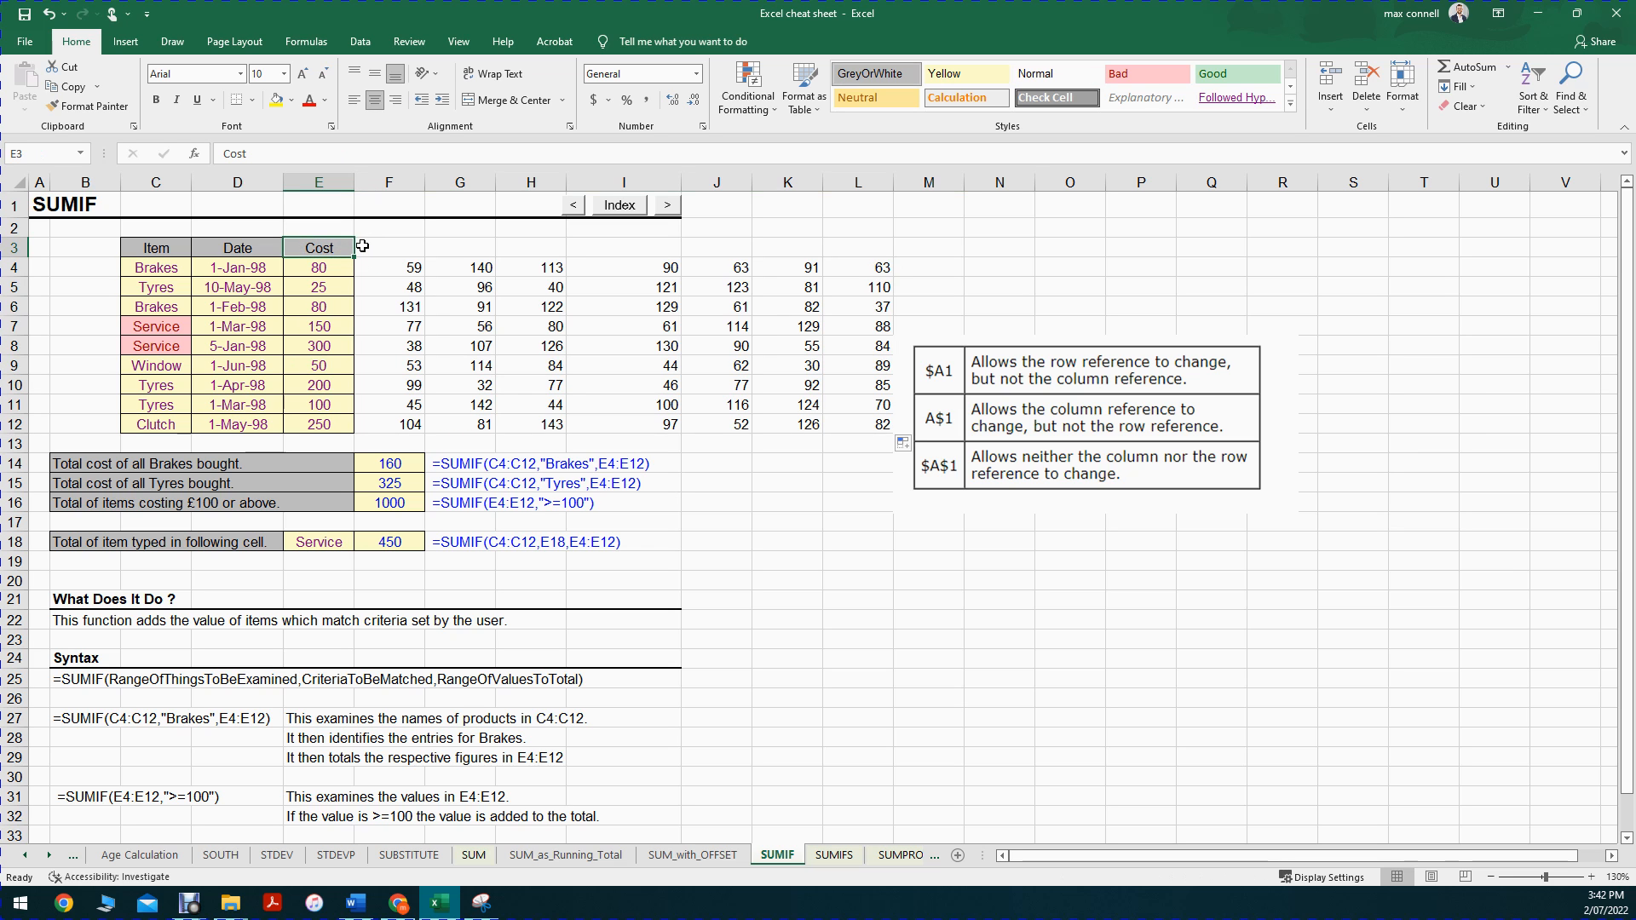
text(31/)
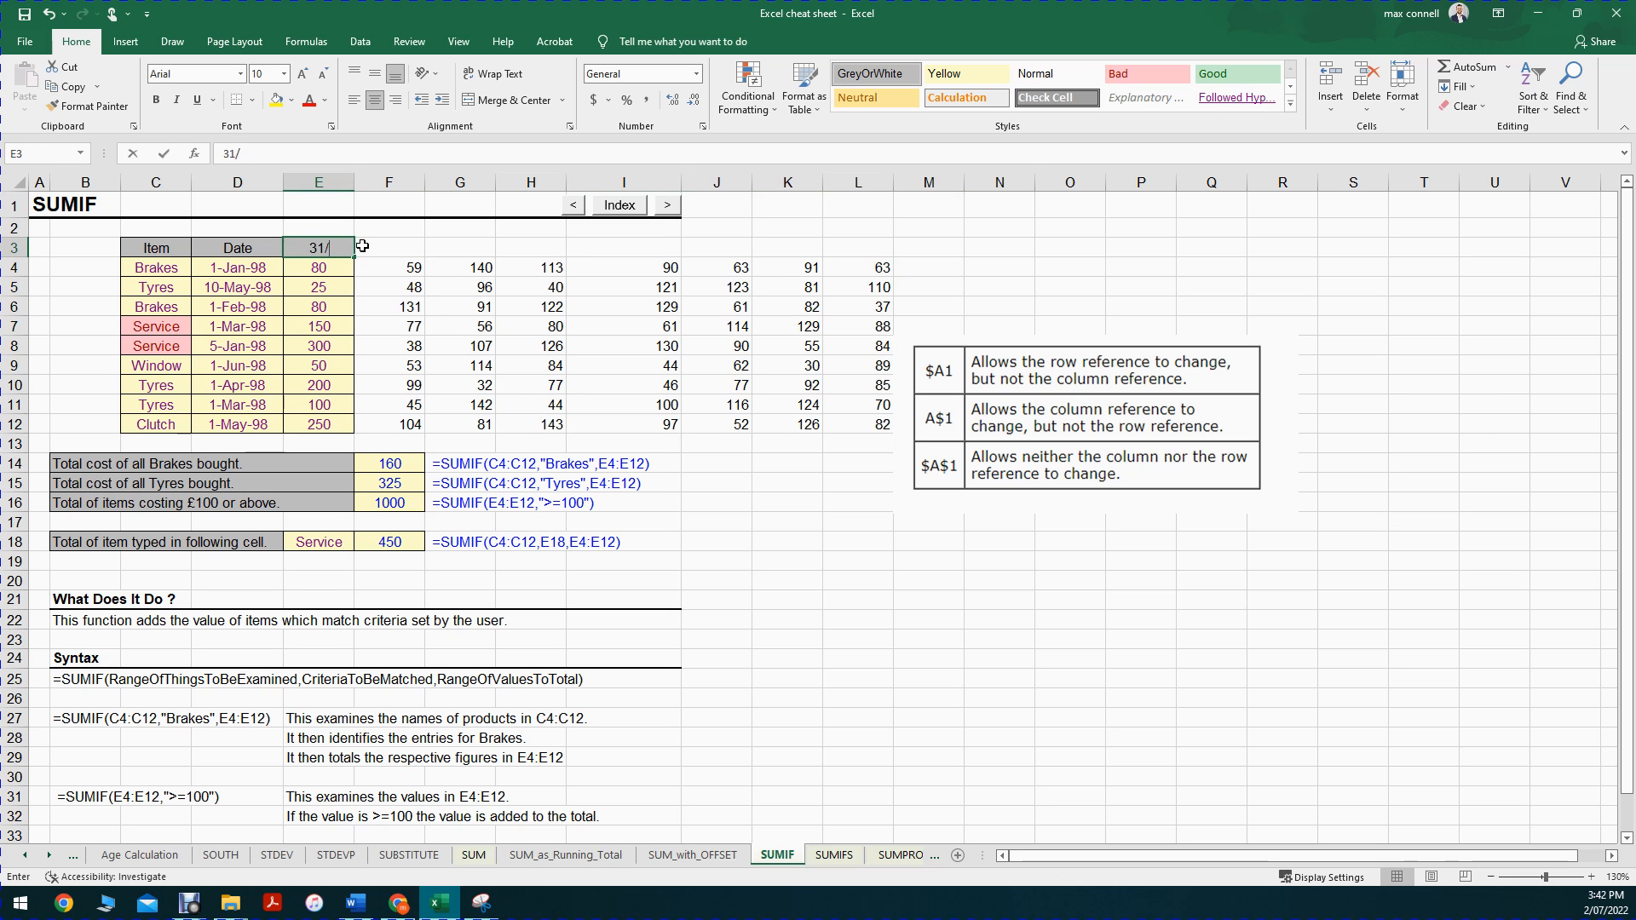
text(01/2022)
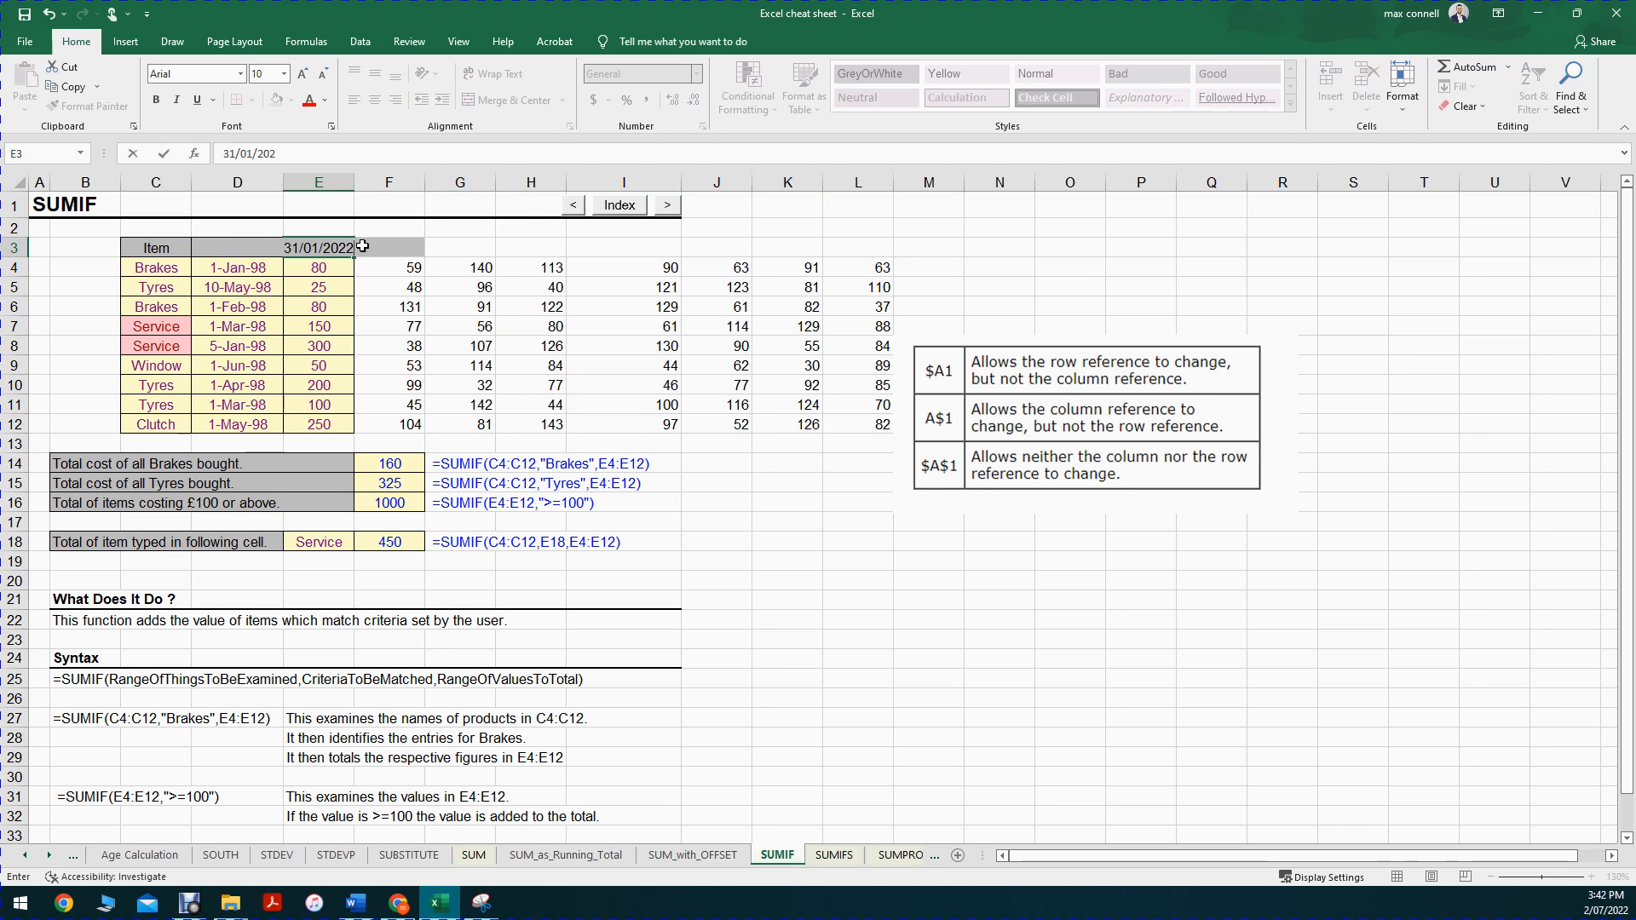
key(Return)
key(Up)
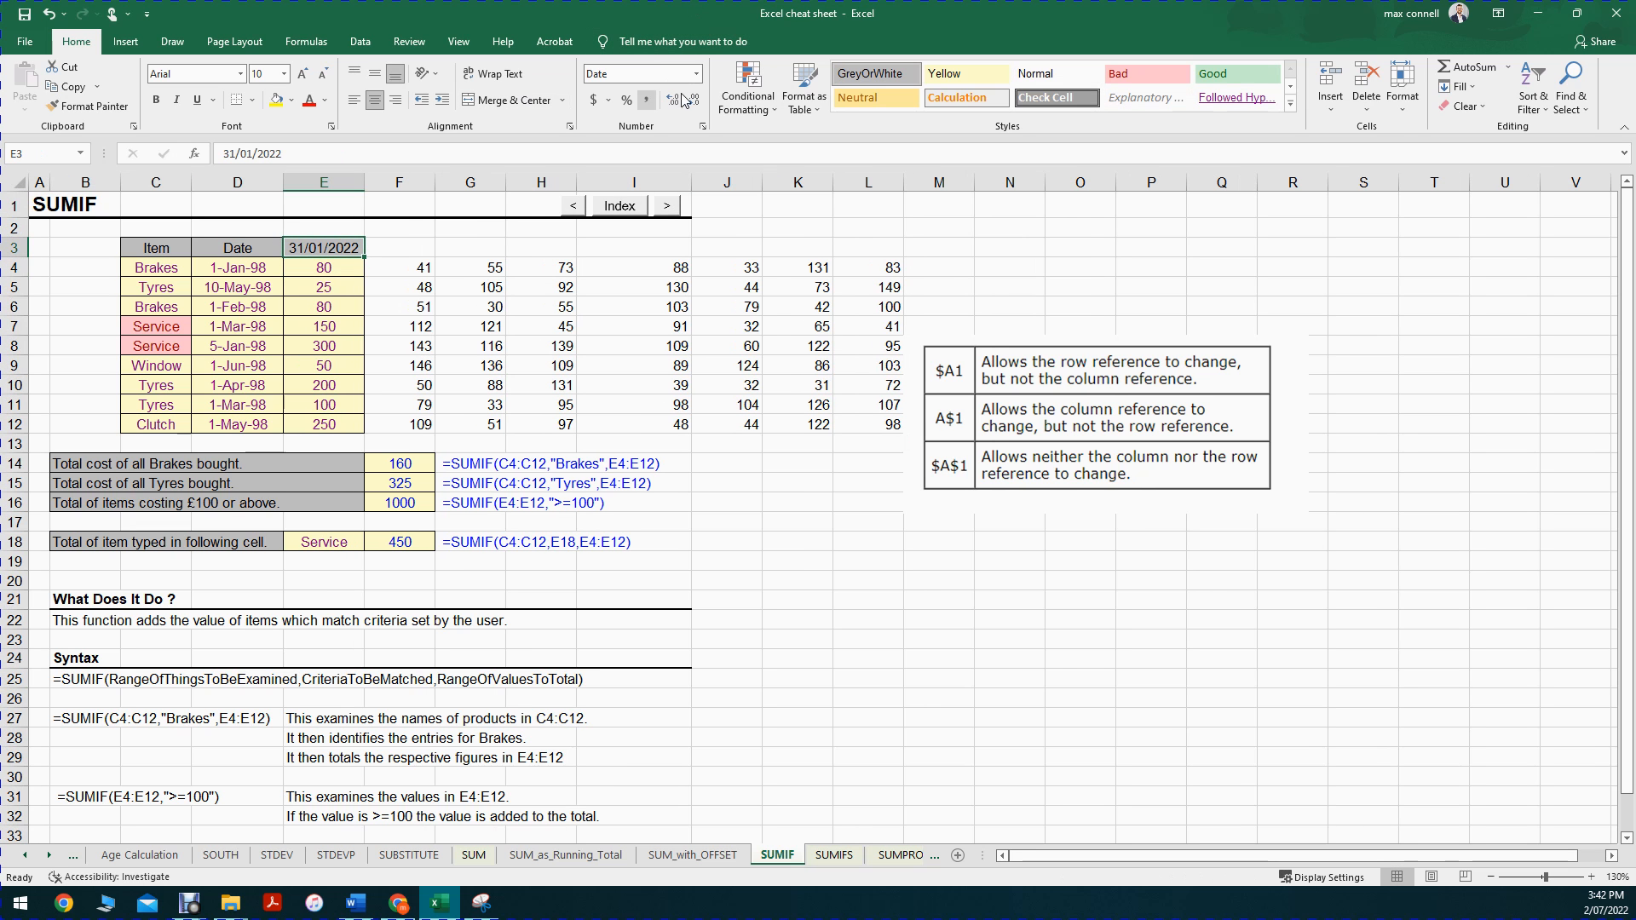
Step: Format the date in E3 with the 14-Mar-12 date type
click(696, 73)
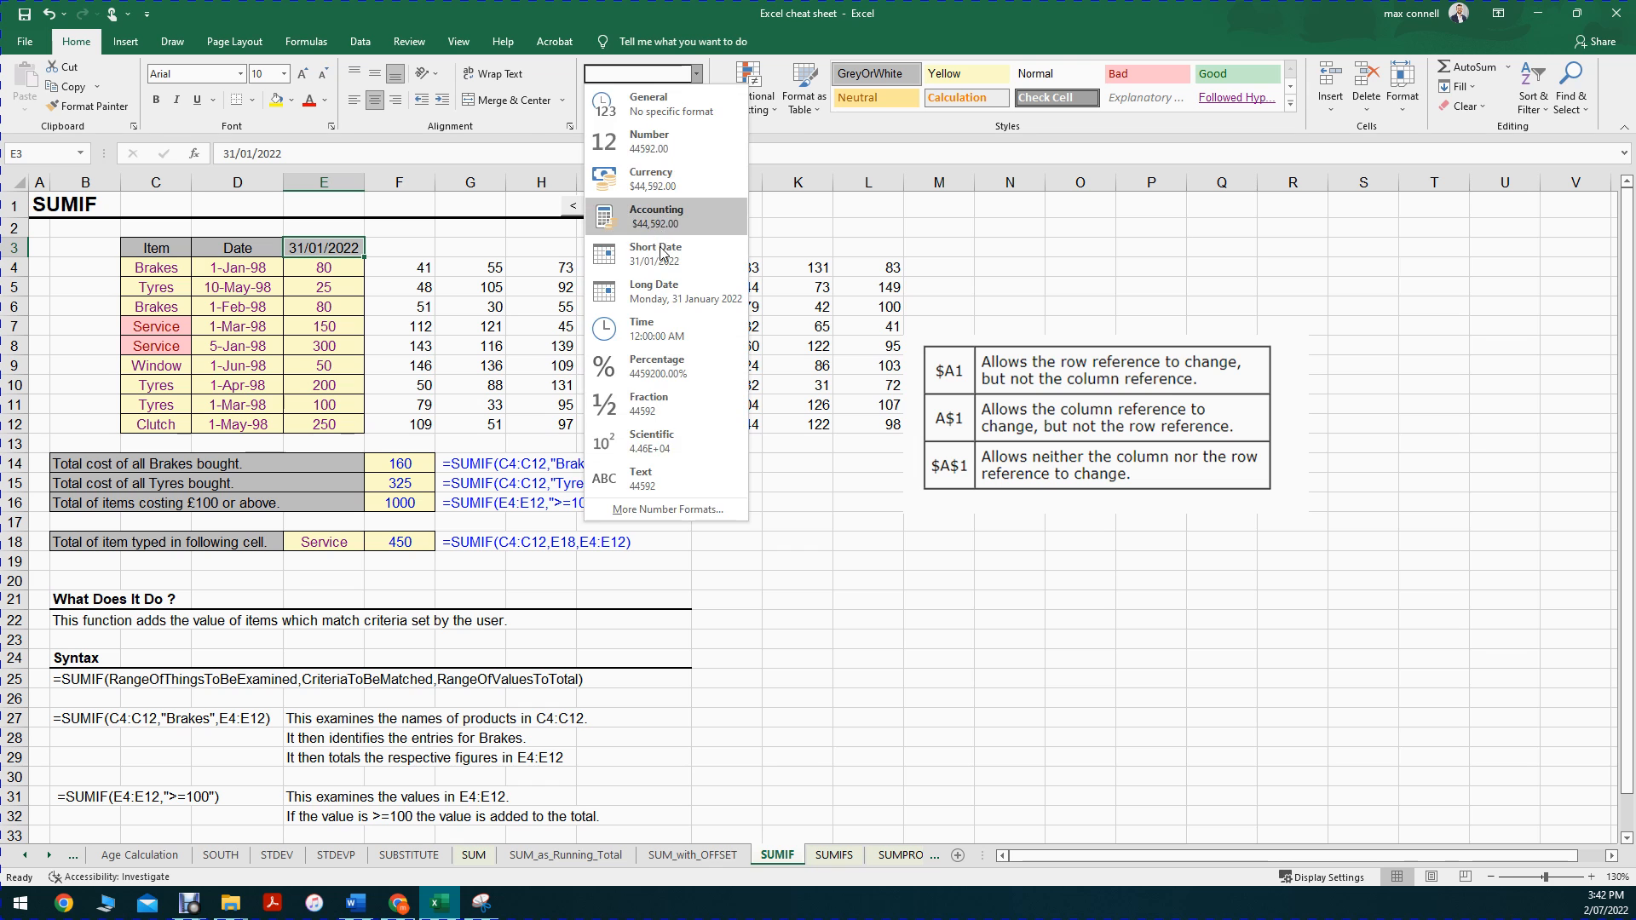
click(564, 205)
click(704, 126)
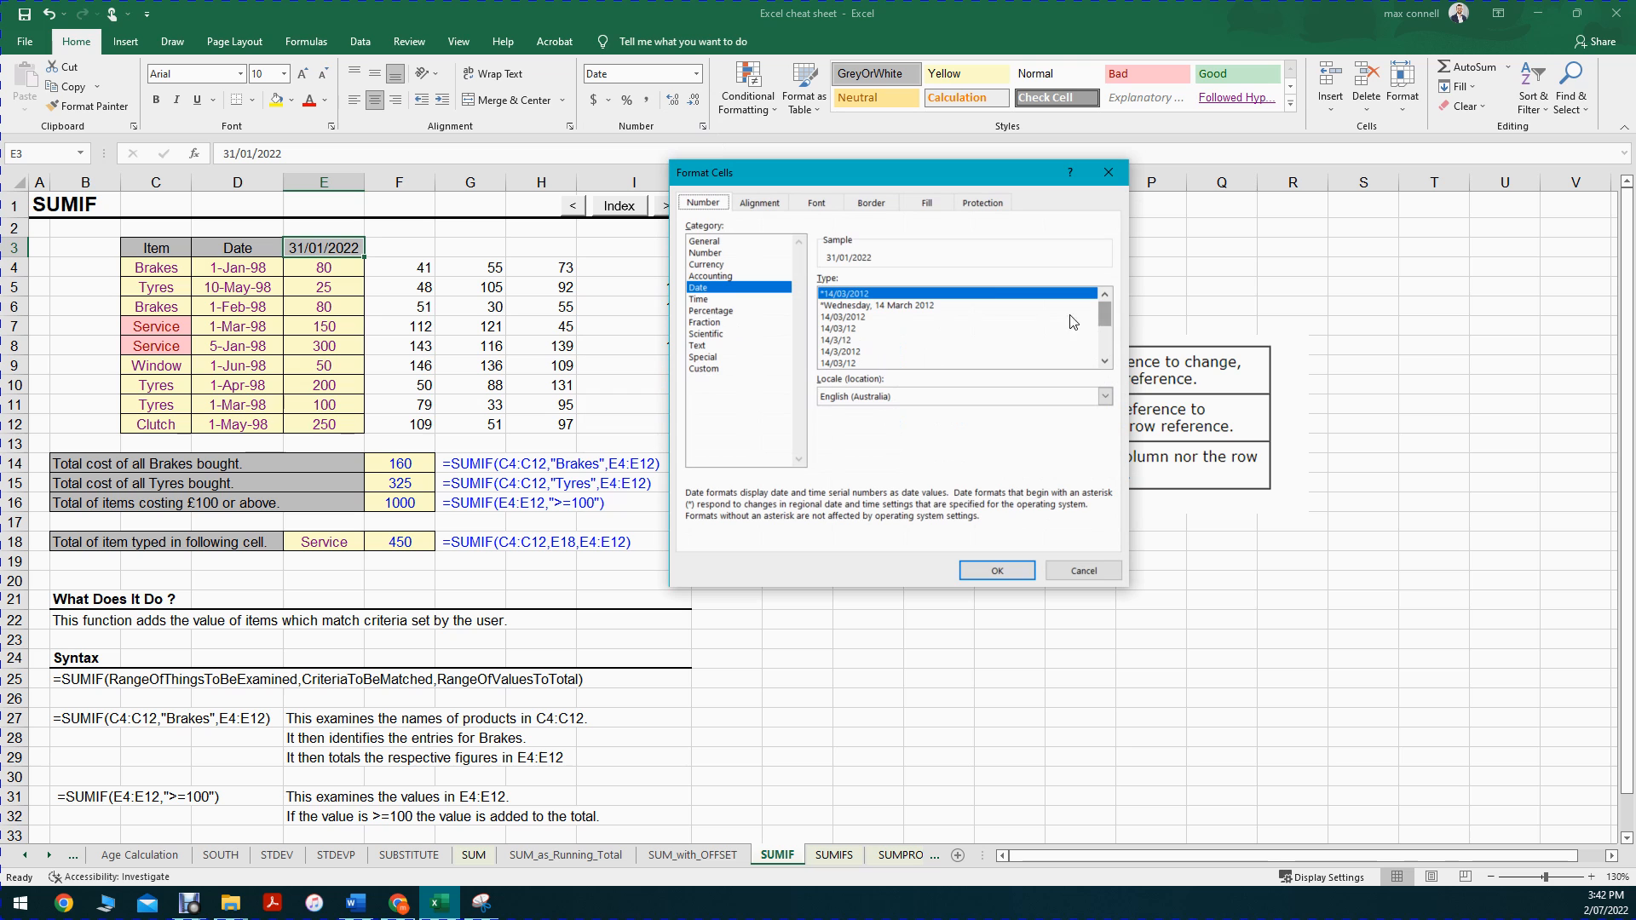
drag(1100, 318, 1099, 351)
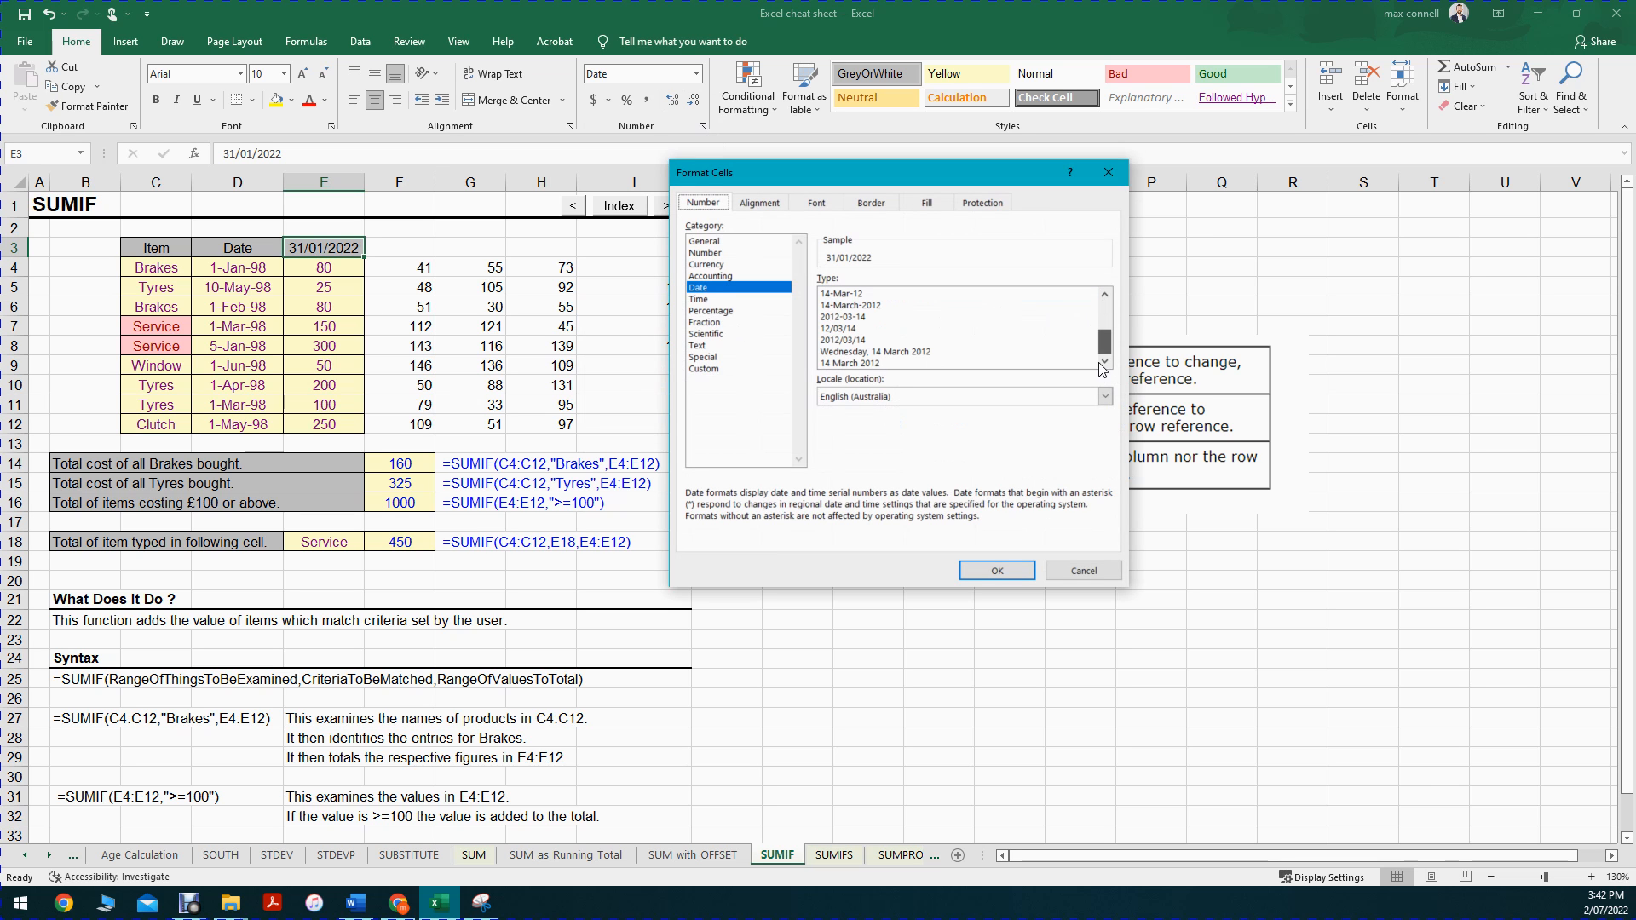
click(855, 364)
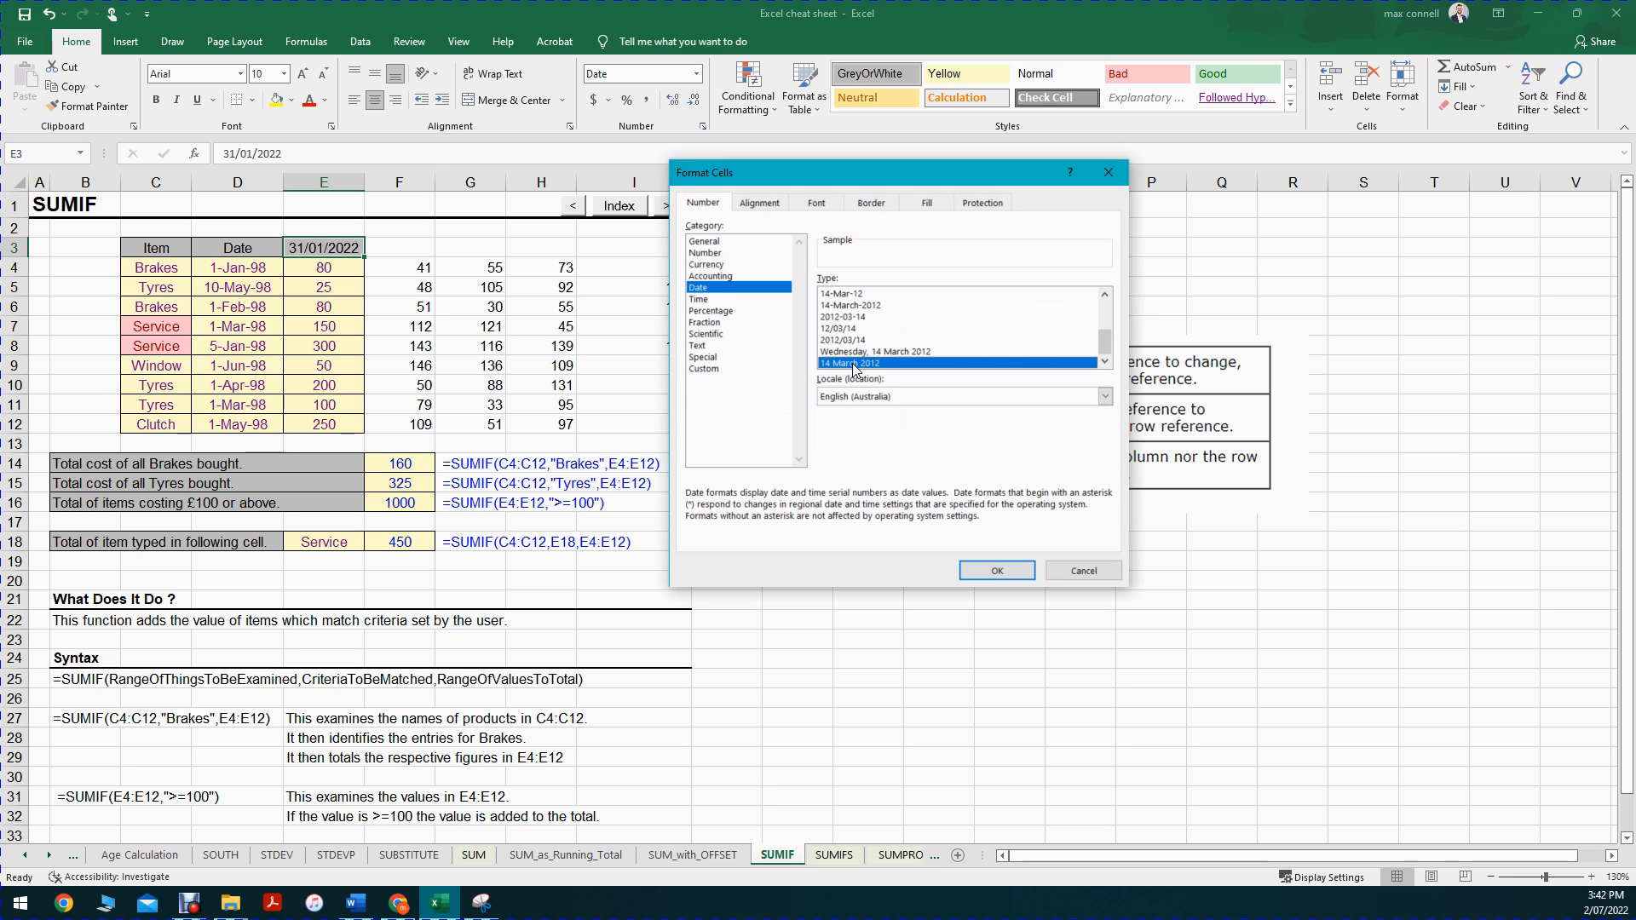
click(869, 295)
click(996, 570)
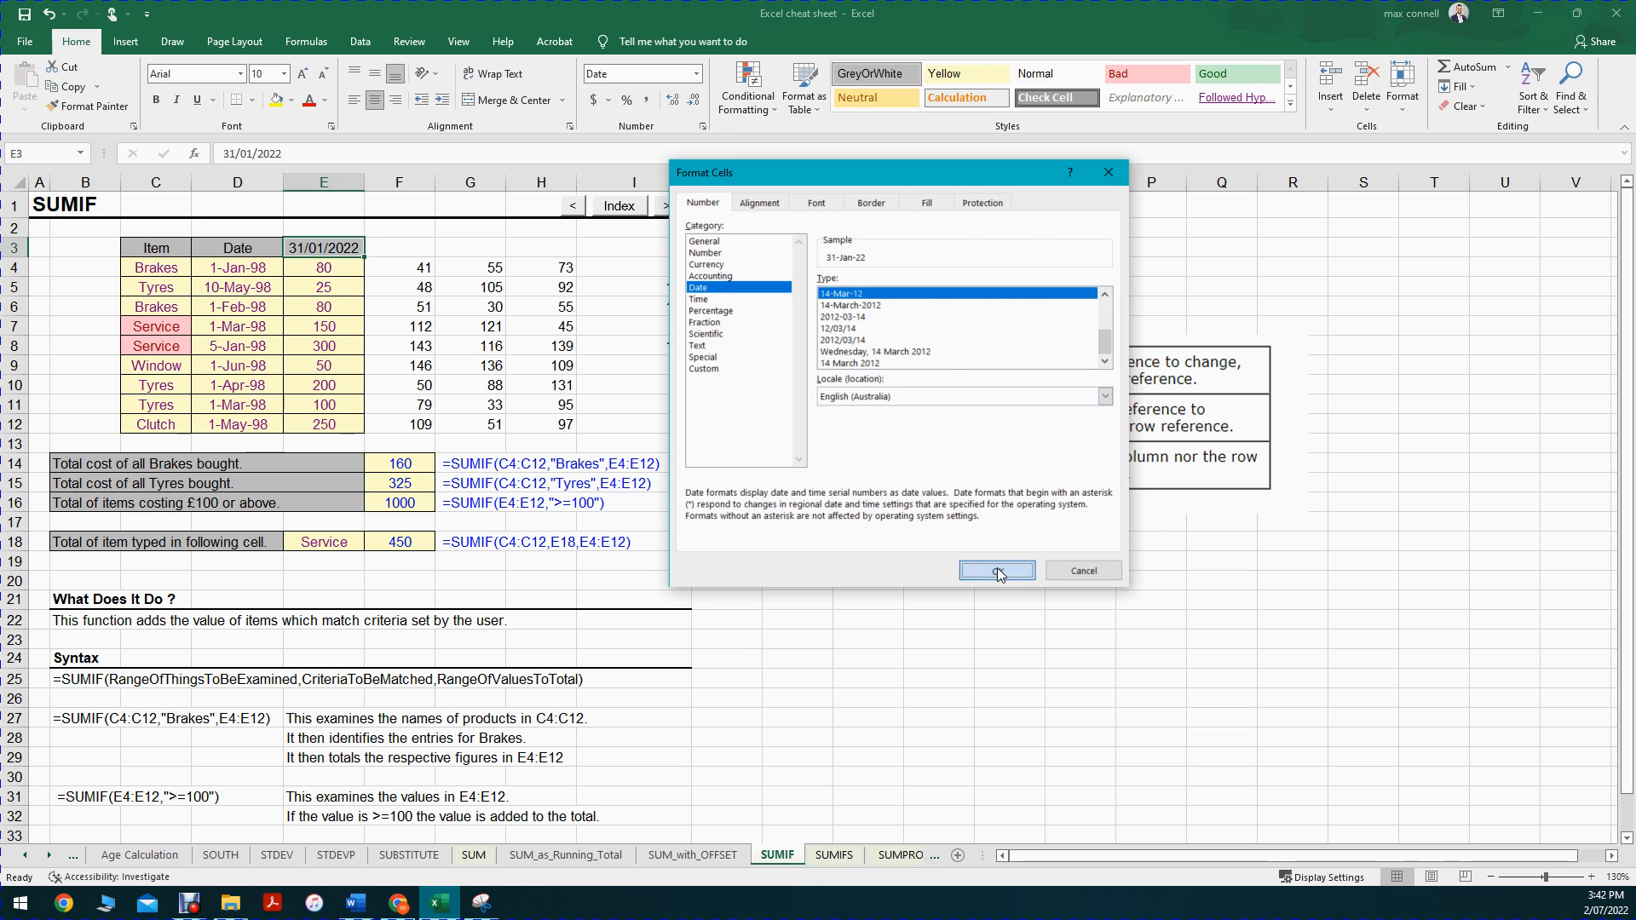
Step: Enter the formula =EOMONTH(E3,1) in cell F3 to produce the following month-end date
click(379, 250)
text(=eomonth()
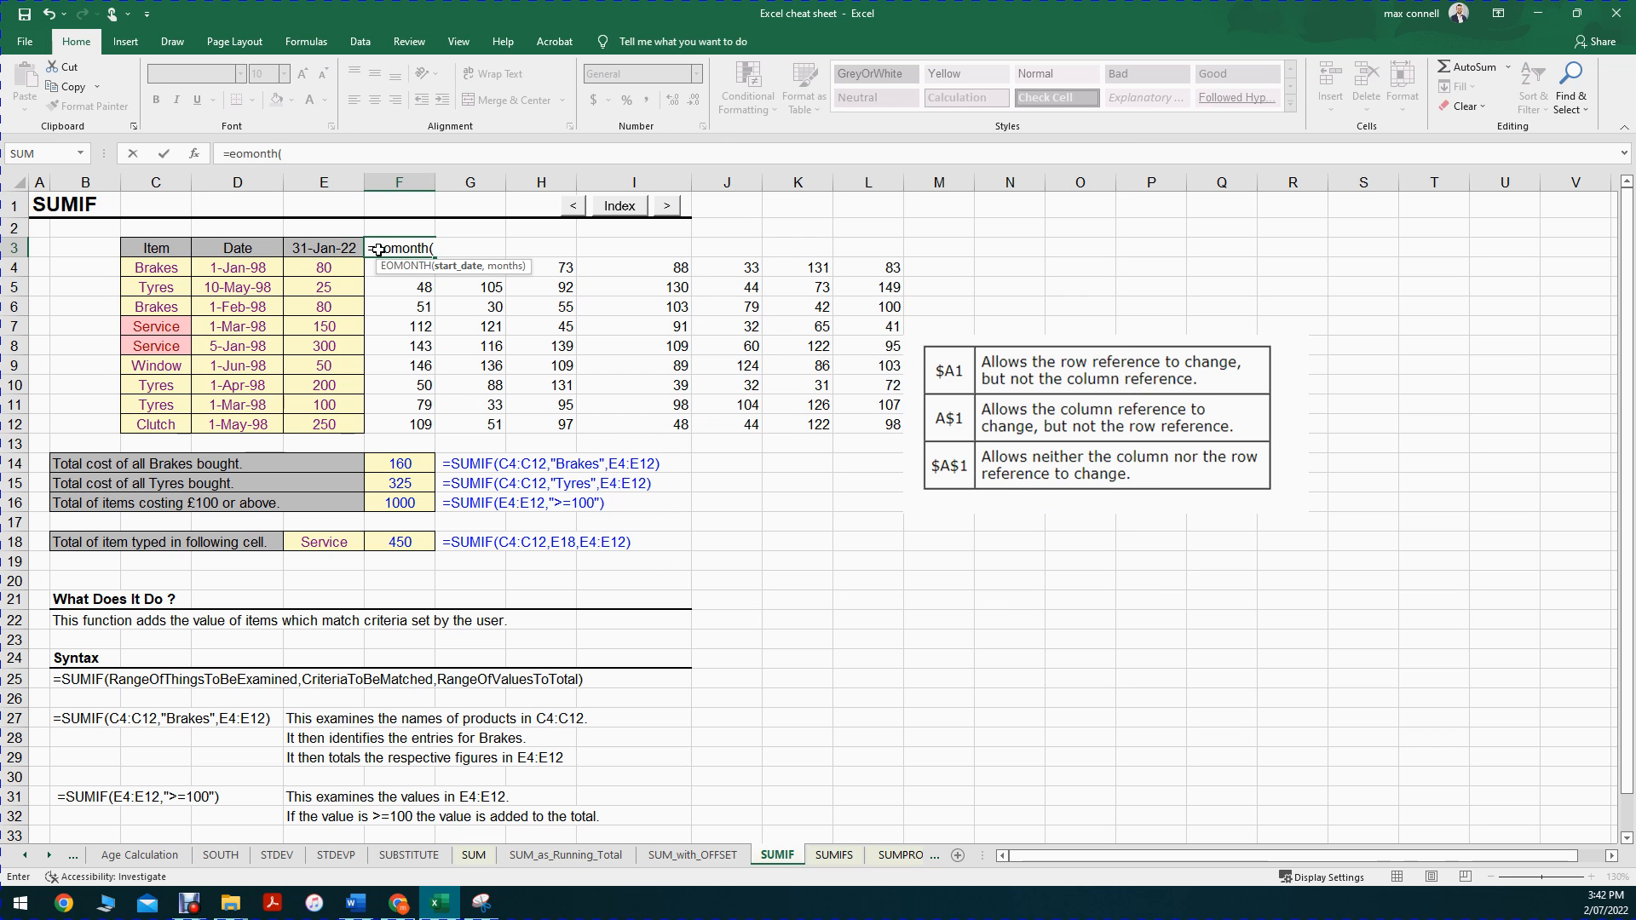
key(Left)
text(,1))
key(ctrl+Return)
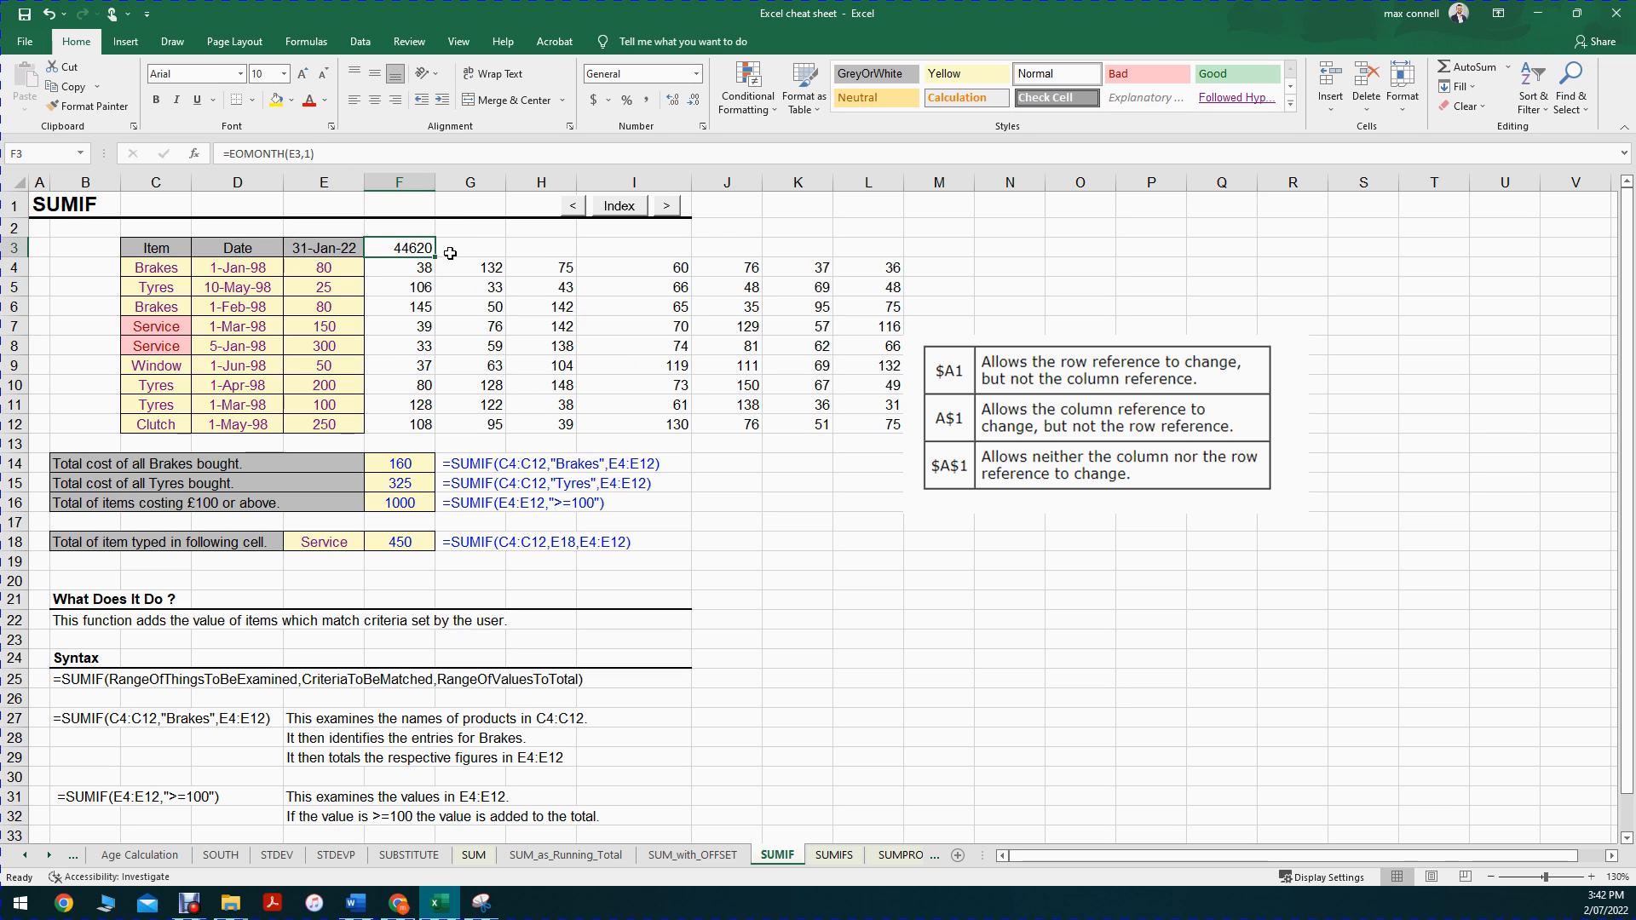
Step: Copy the formatting of E3:E12 across rows 3 to 12 through column N with Format Painter
click(315, 254)
key(ctrl+shift+Down)
click(92, 107)
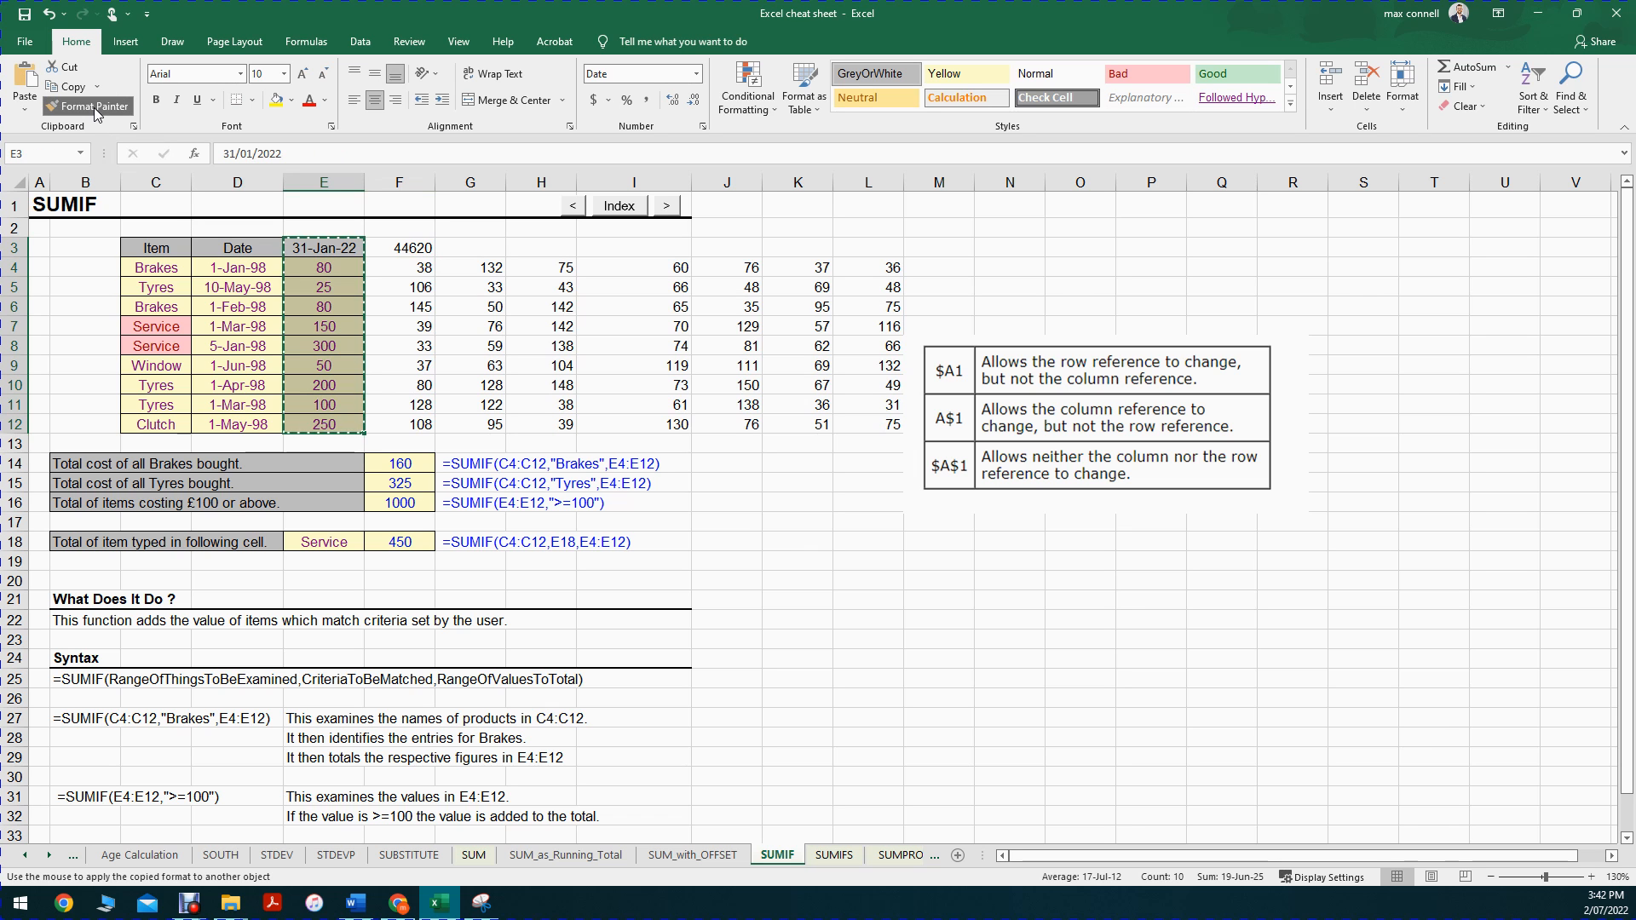
key(shift+Right)
key(shift+Right)
key(shift+Right)
key(shift+Right)
key(shift+Right)
key(shift+Right)
key(shift+Right)
key(shift+Right)
key(shift+Right)
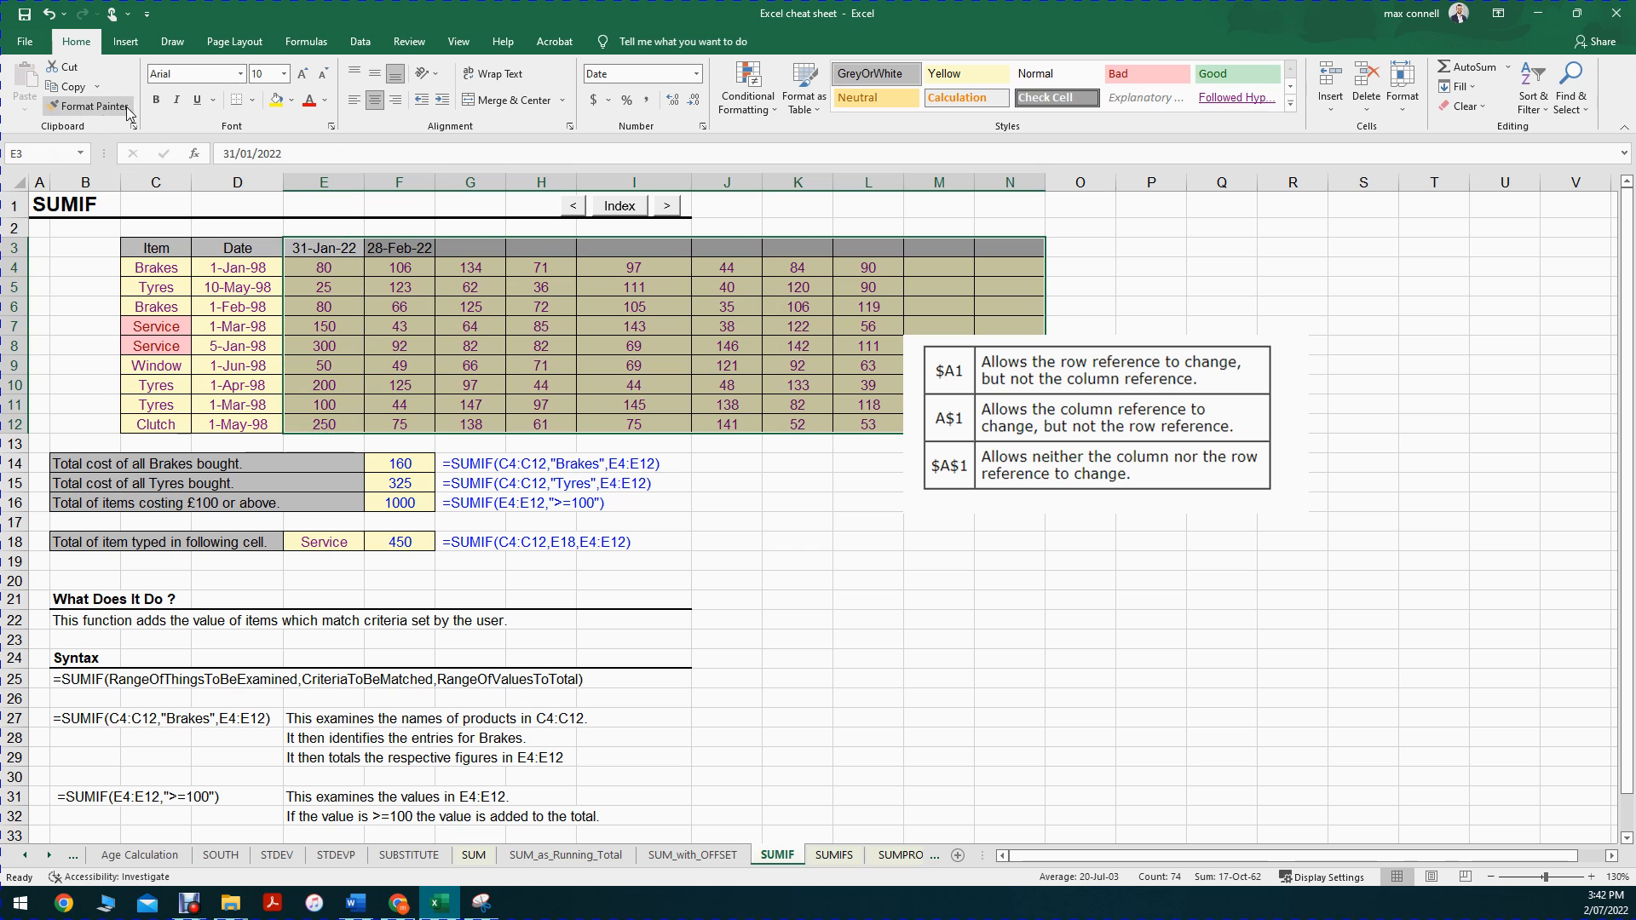
Step: Fill the EOMONTH formula from F3 across the header row to K3
click(418, 248)
drag(639, 249, 840, 251)
click(561, 267)
Step: Narrow columns E to L to one equal width and reduce the header font in E3:L3 to size 8
drag(324, 182, 831, 184)
double_click(832, 185)
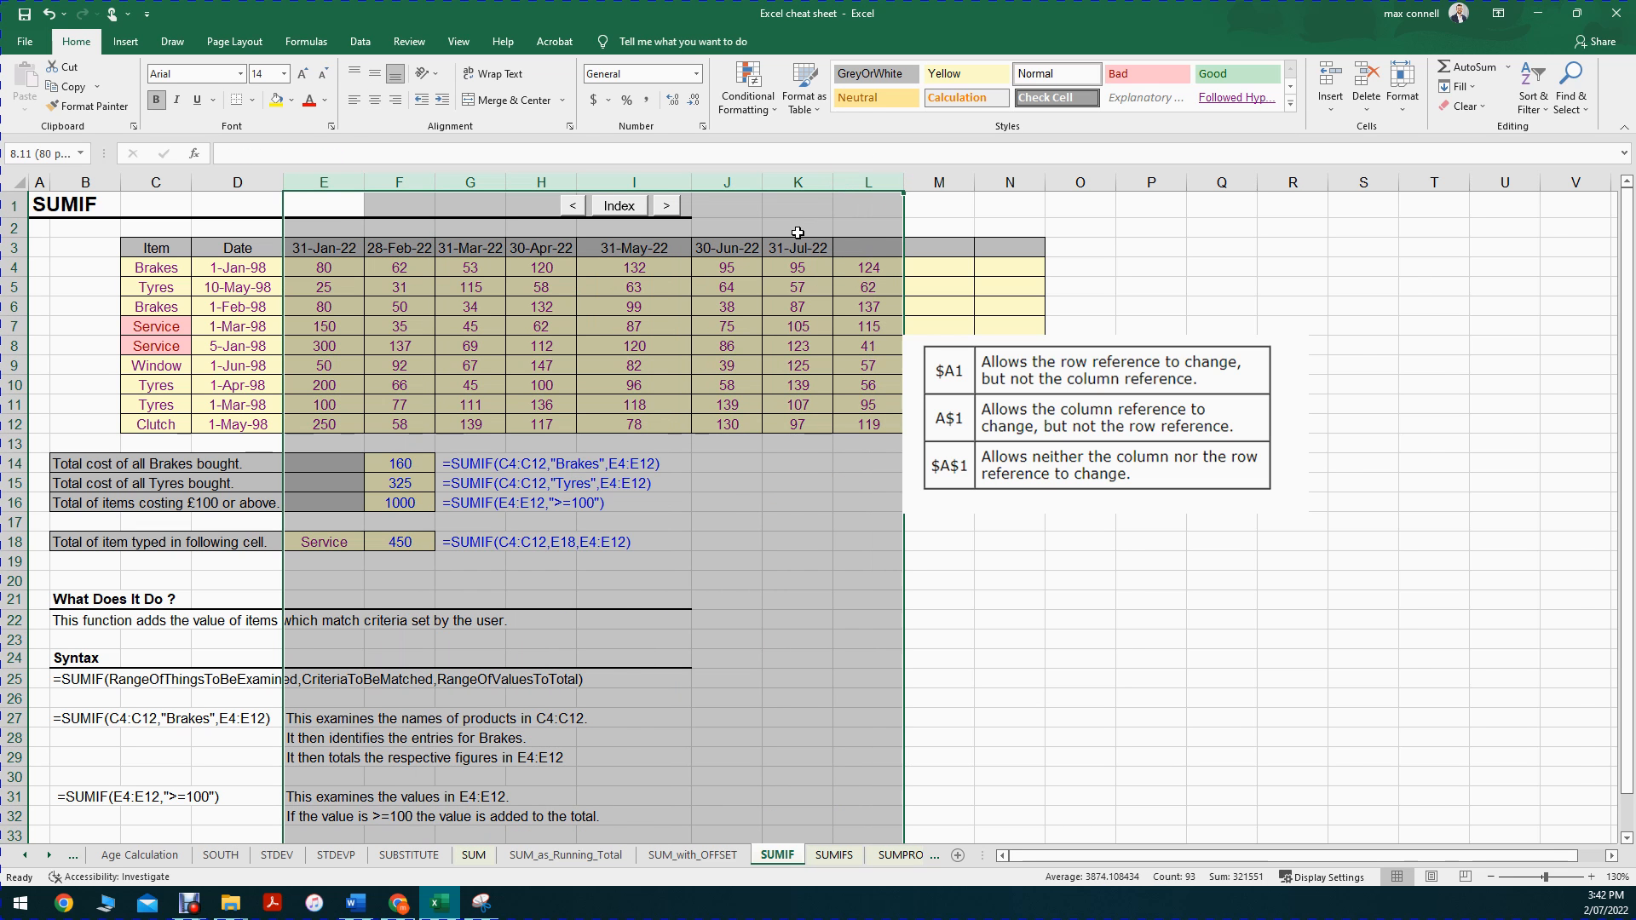
drag(943, 181, 770, 183)
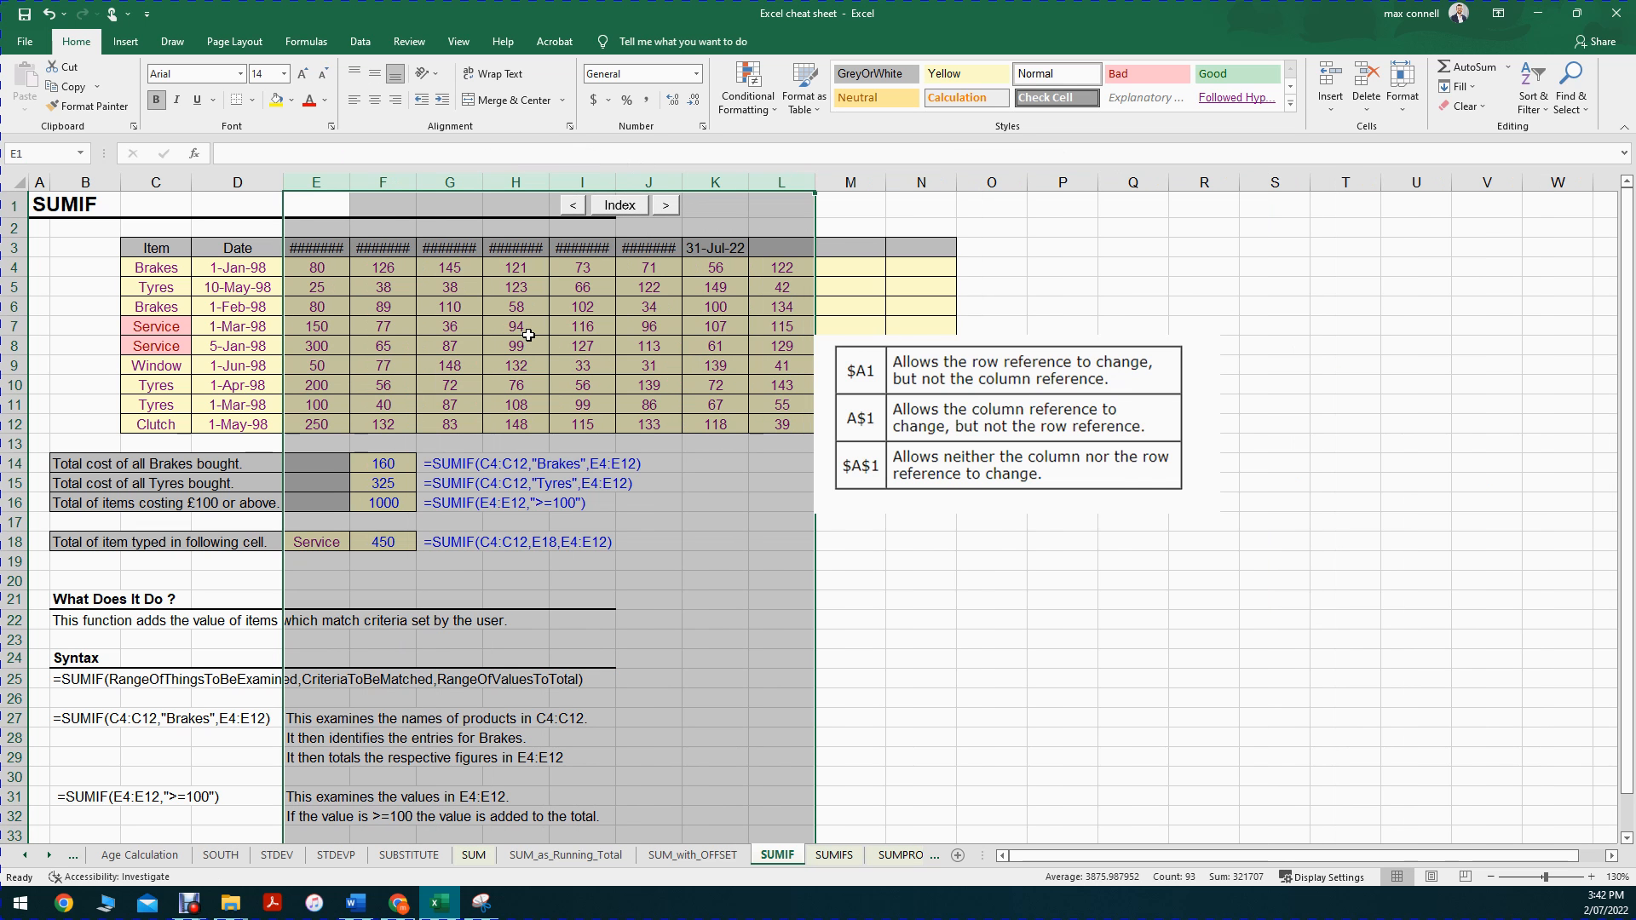
drag(312, 249, 793, 249)
click(323, 73)
click(323, 73)
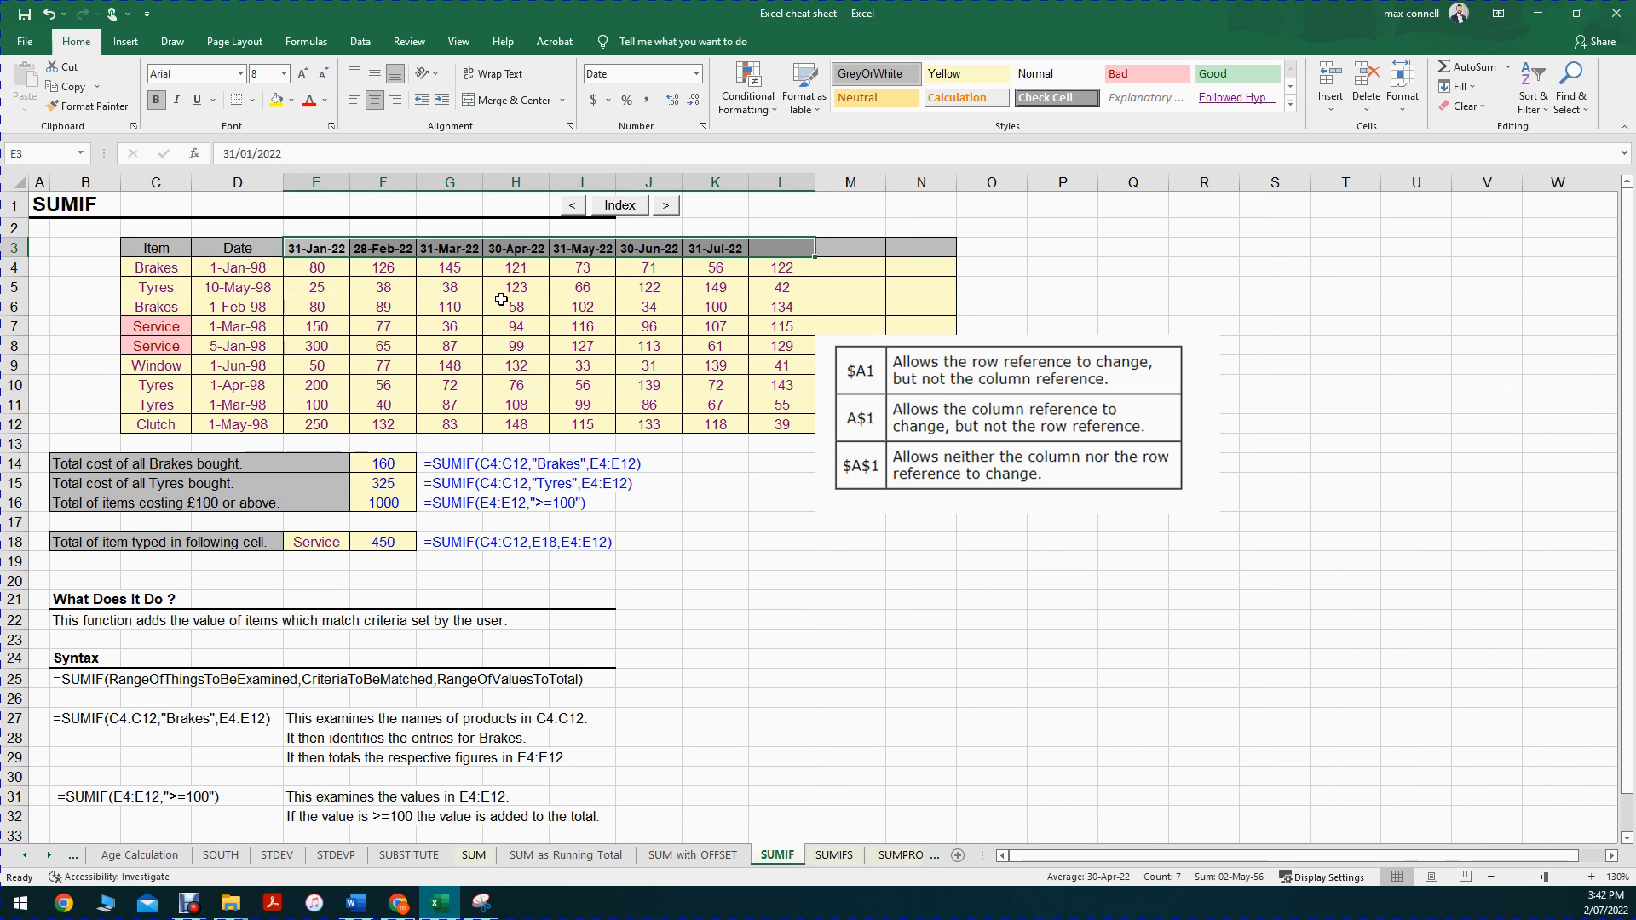
Step: Copy the month-end date formula from K3 into L3
click(503, 304)
click(650, 308)
click(718, 248)
key(ctrl+c)
click(777, 247)
key(ctrl+v)
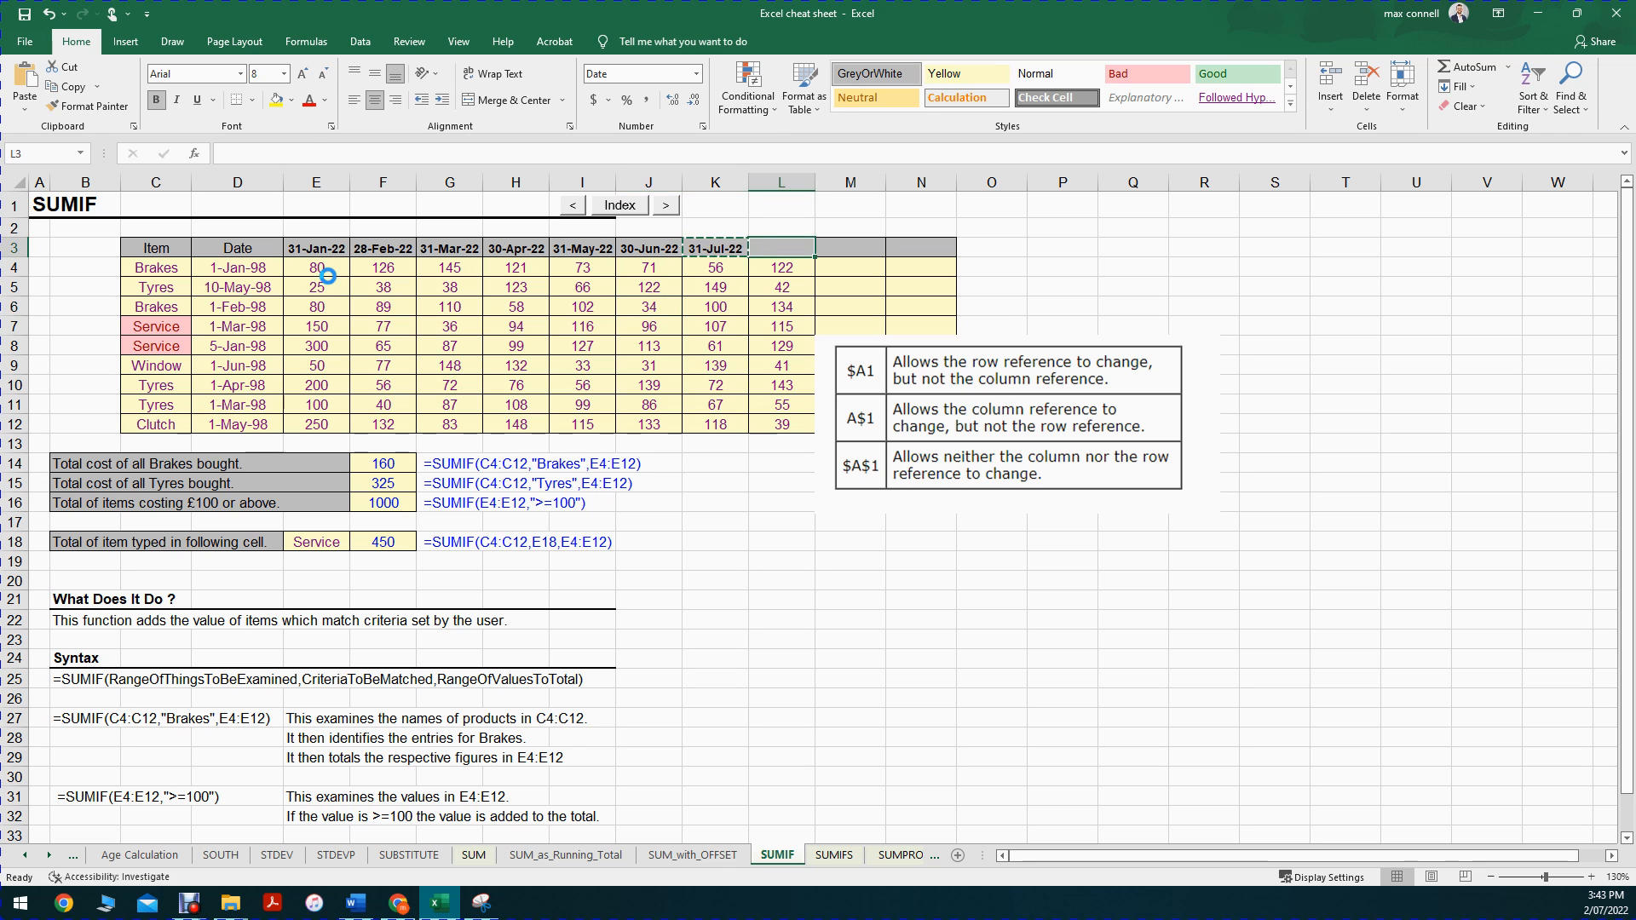
Step: Convert the random costs in E4:L12 to fixed numbers by pasting the range over itself as values
key(Escape)
click(582, 327)
drag(309, 268, 772, 424)
key(ctrl+c)
key(ctrl+alt+v)
click(763, 318)
click(926, 501)
click(799, 373)
click(772, 343)
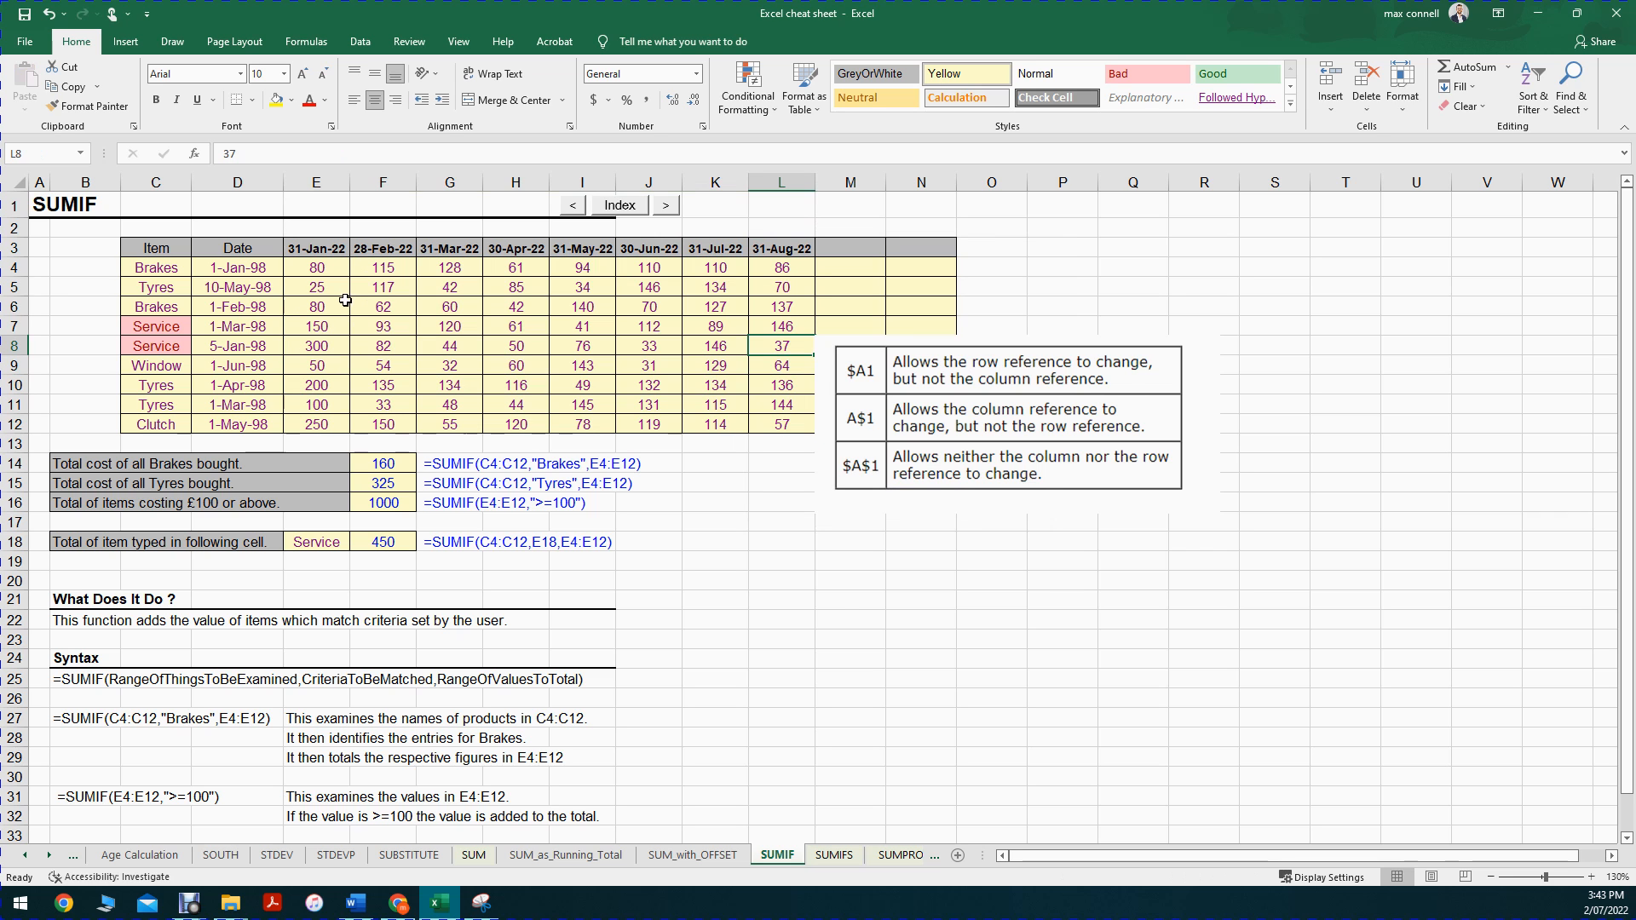
drag(311, 264, 761, 427)
click(721, 443)
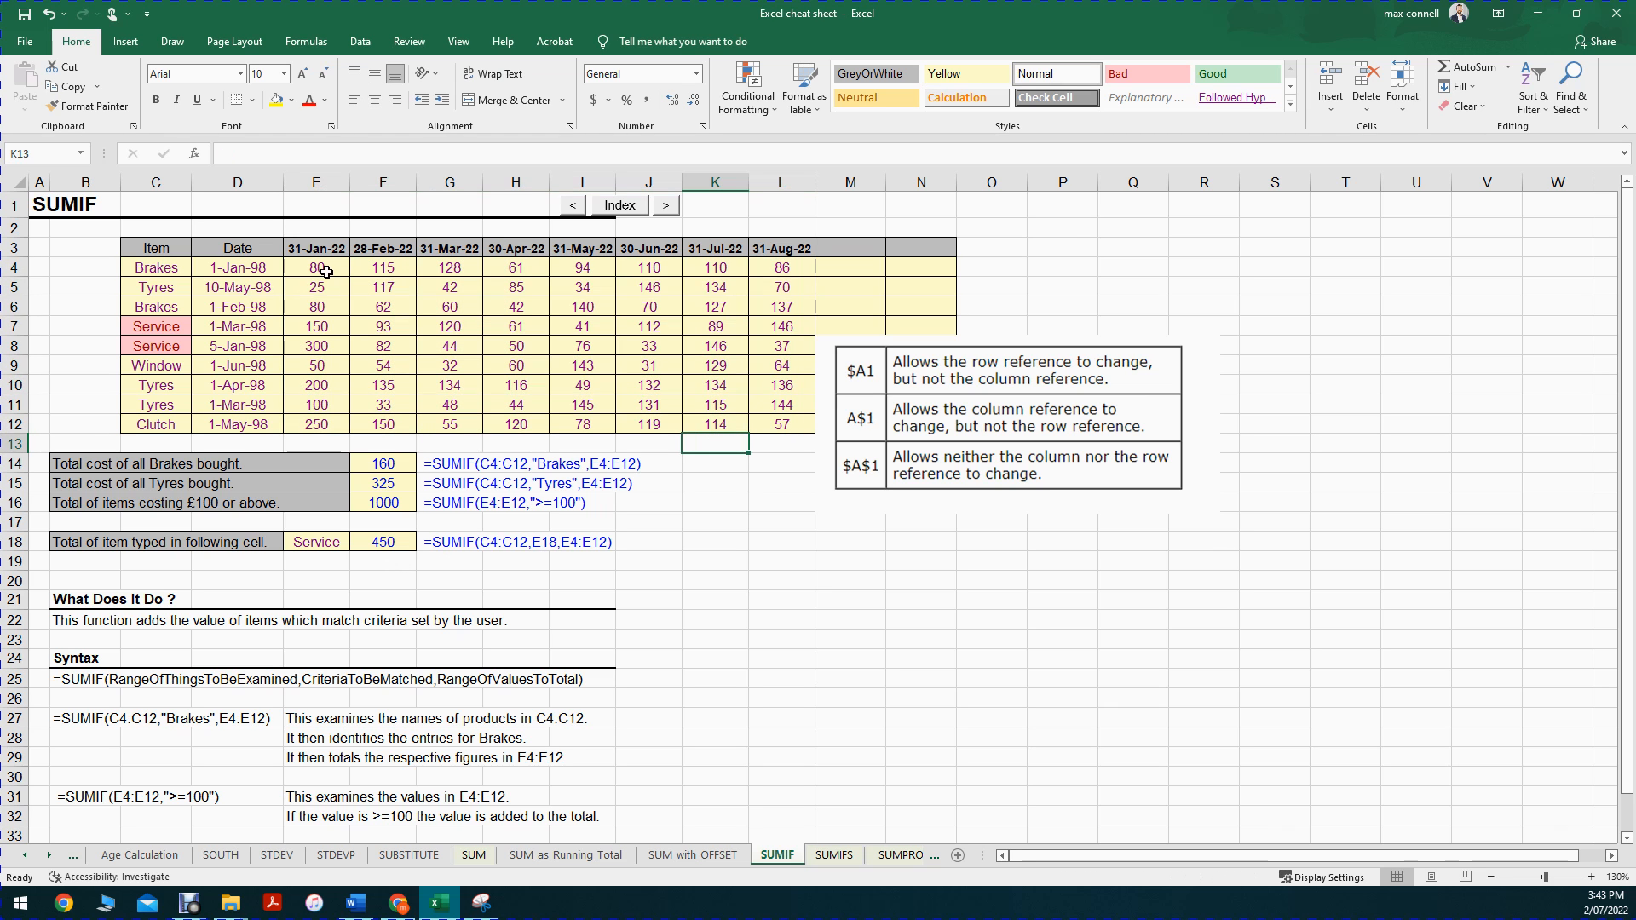
Step: Examine the range, criteria and sum_range arguments of the SUMIF formula in F18
double_click(376, 543)
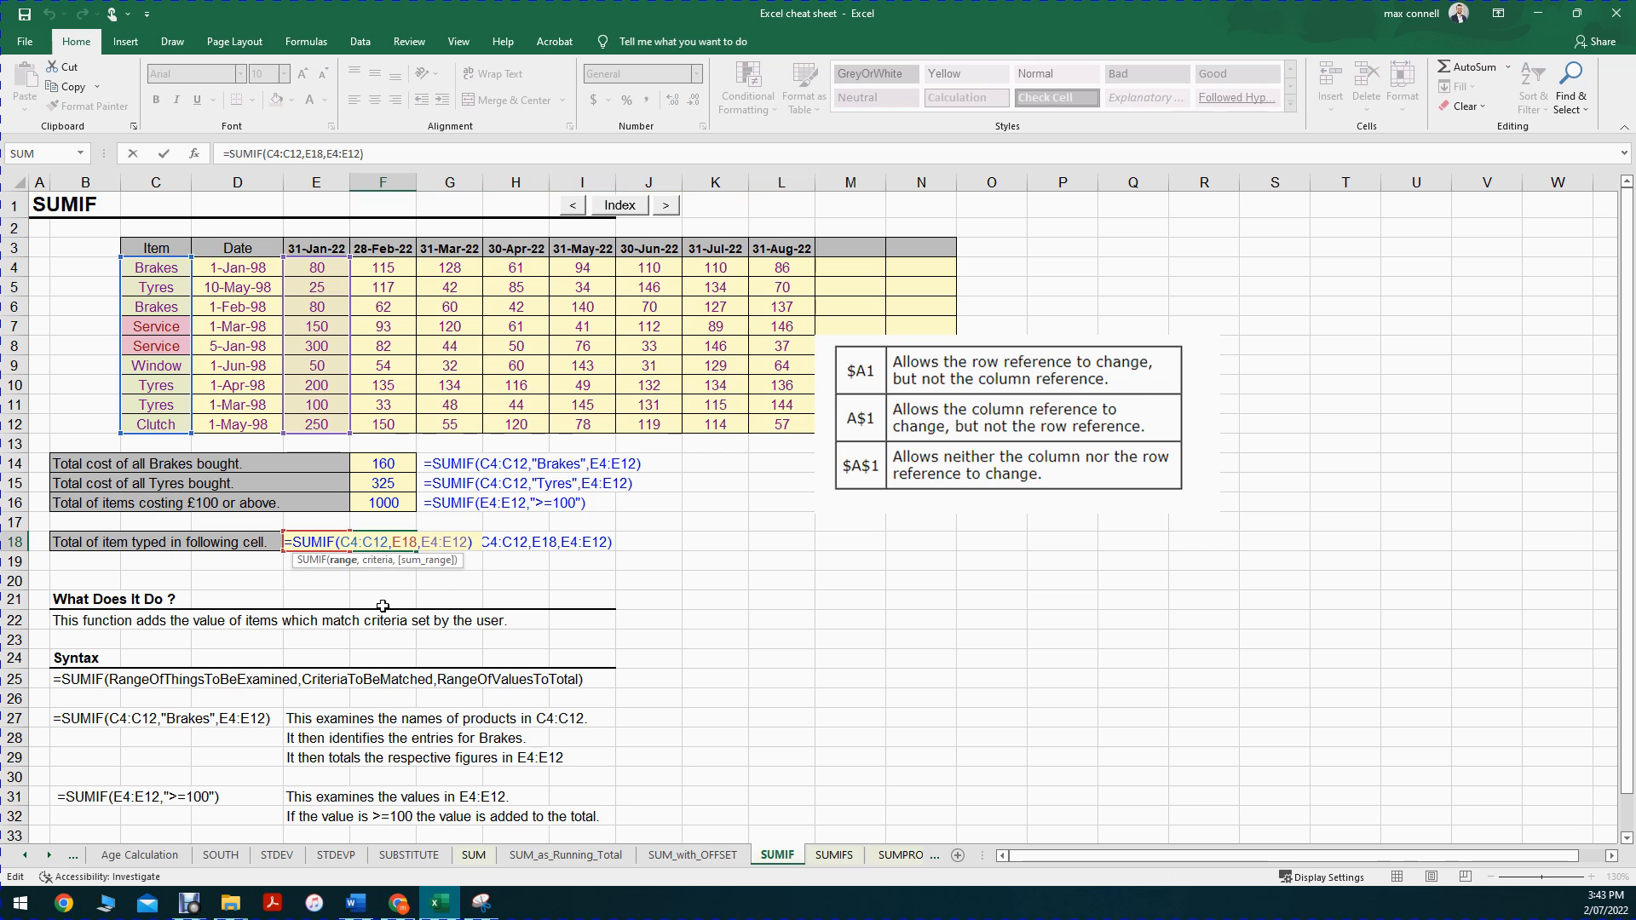
click(343, 563)
click(377, 561)
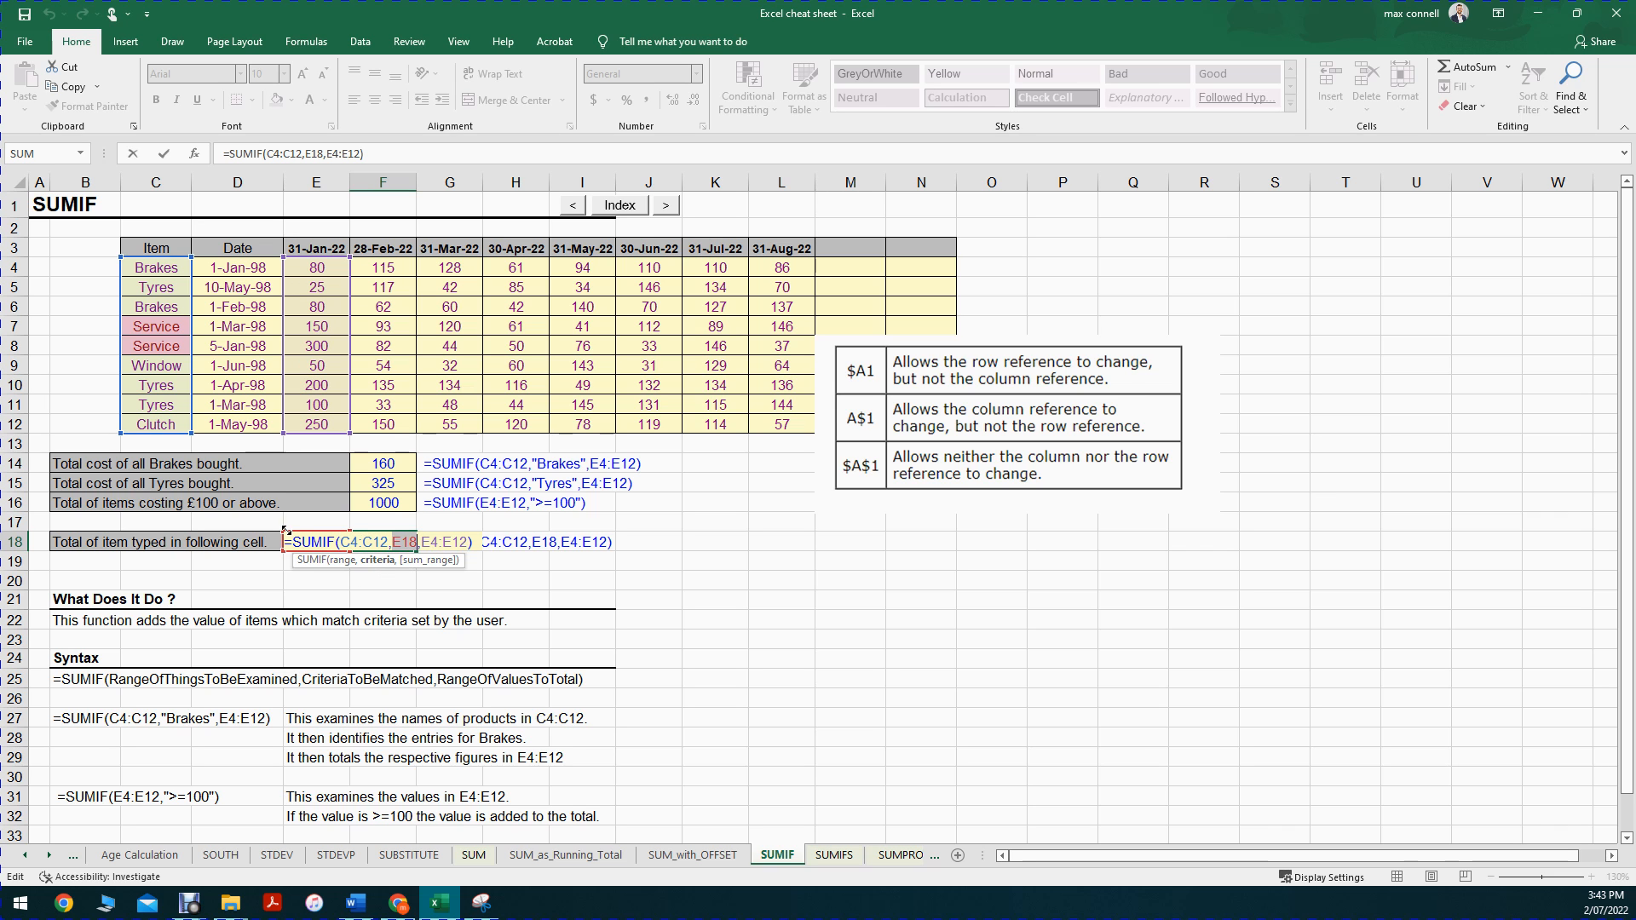
key(Escape)
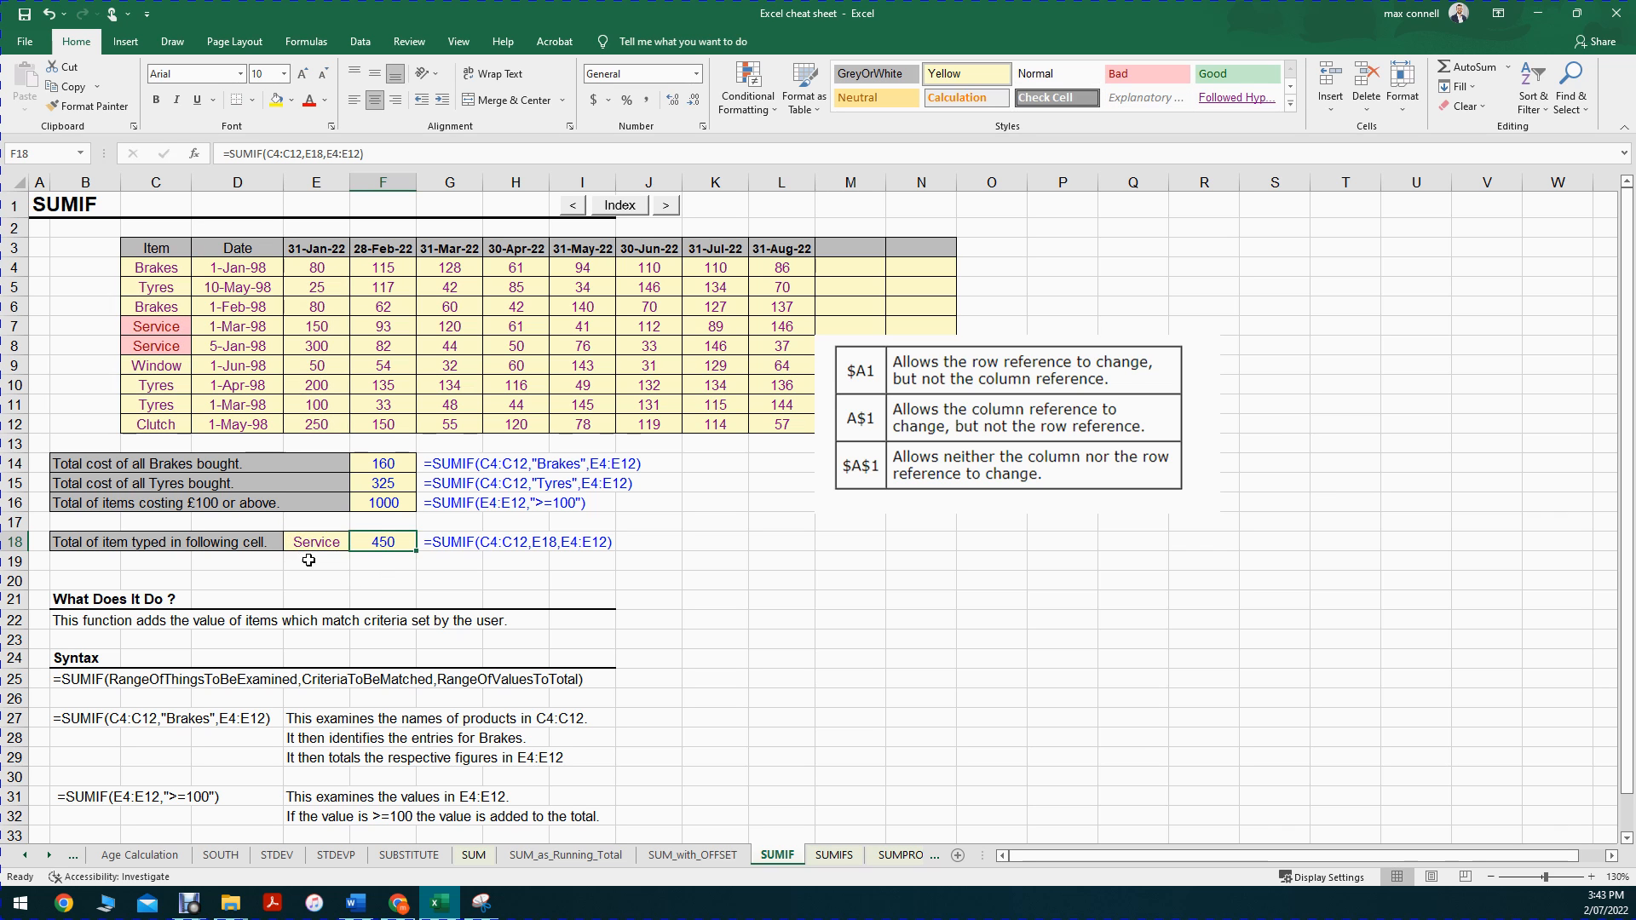
double_click(397, 554)
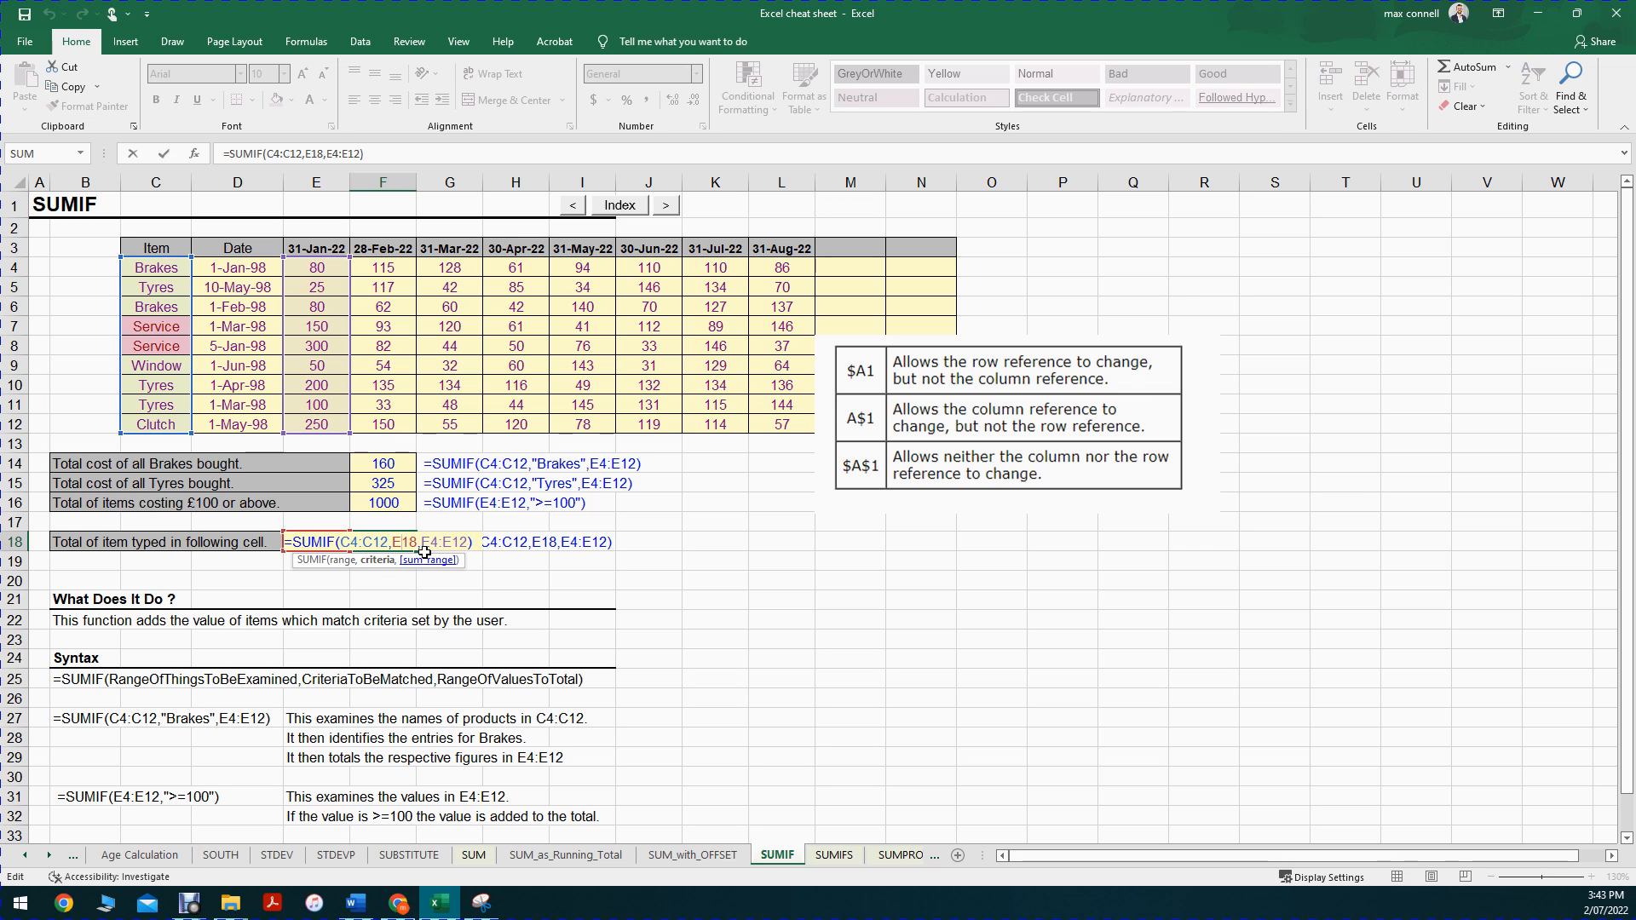
click(412, 560)
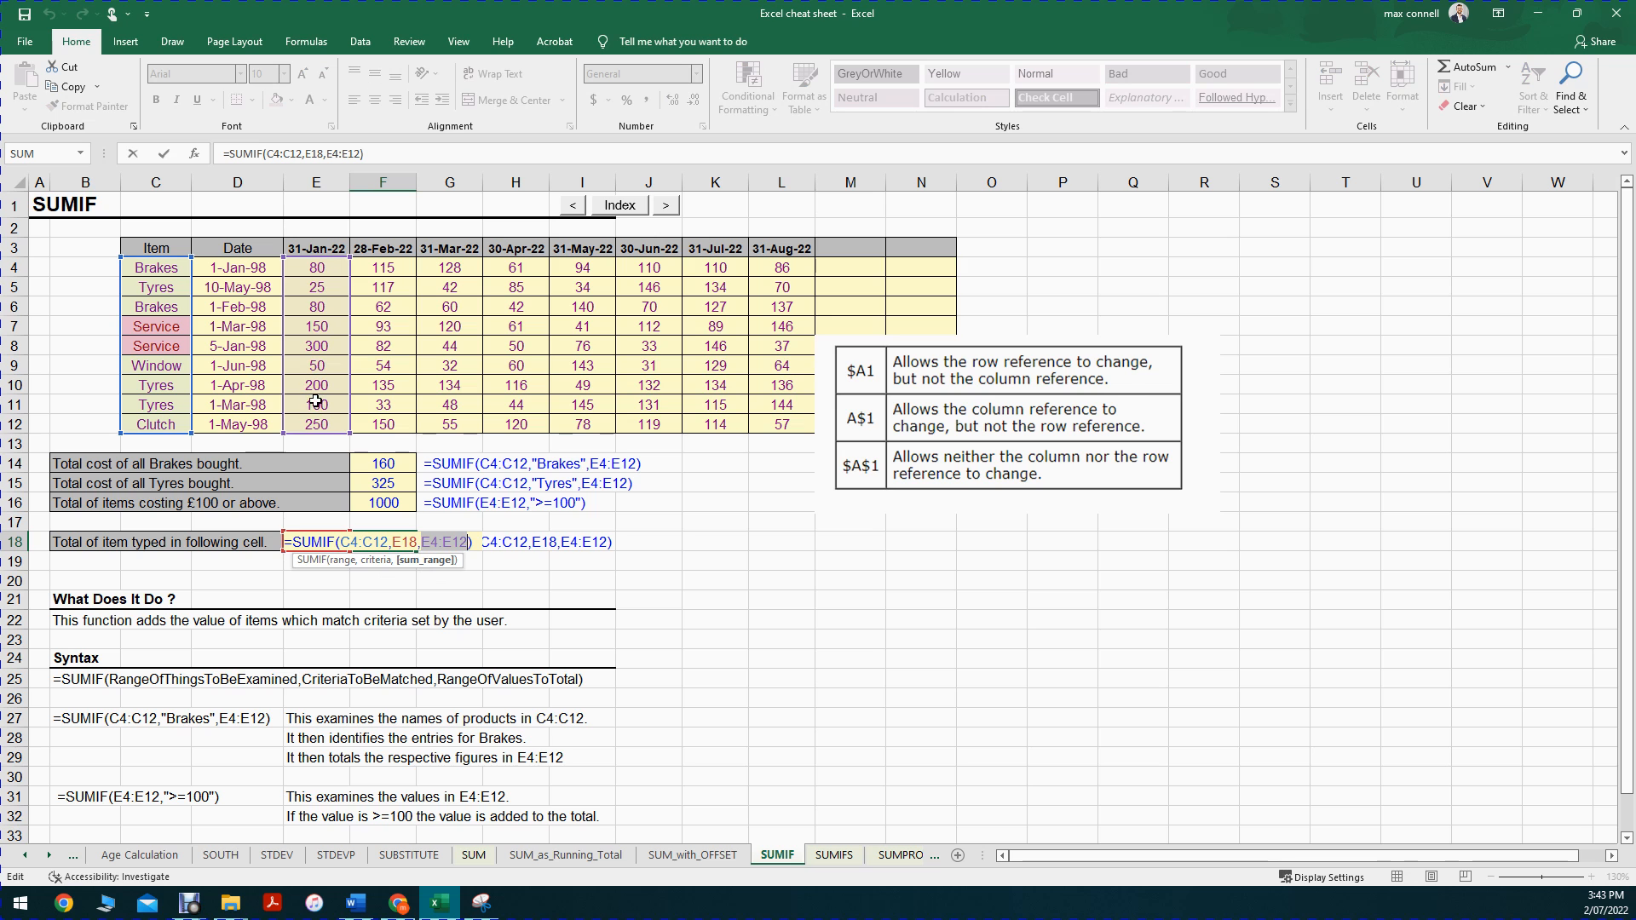
key(ctrl+Return)
Step: Clear the formula note in G18 and copy the SUMIF formula from F18 into that cell
click(449, 541)
key(Delete)
click(393, 545)
double_click(392, 546)
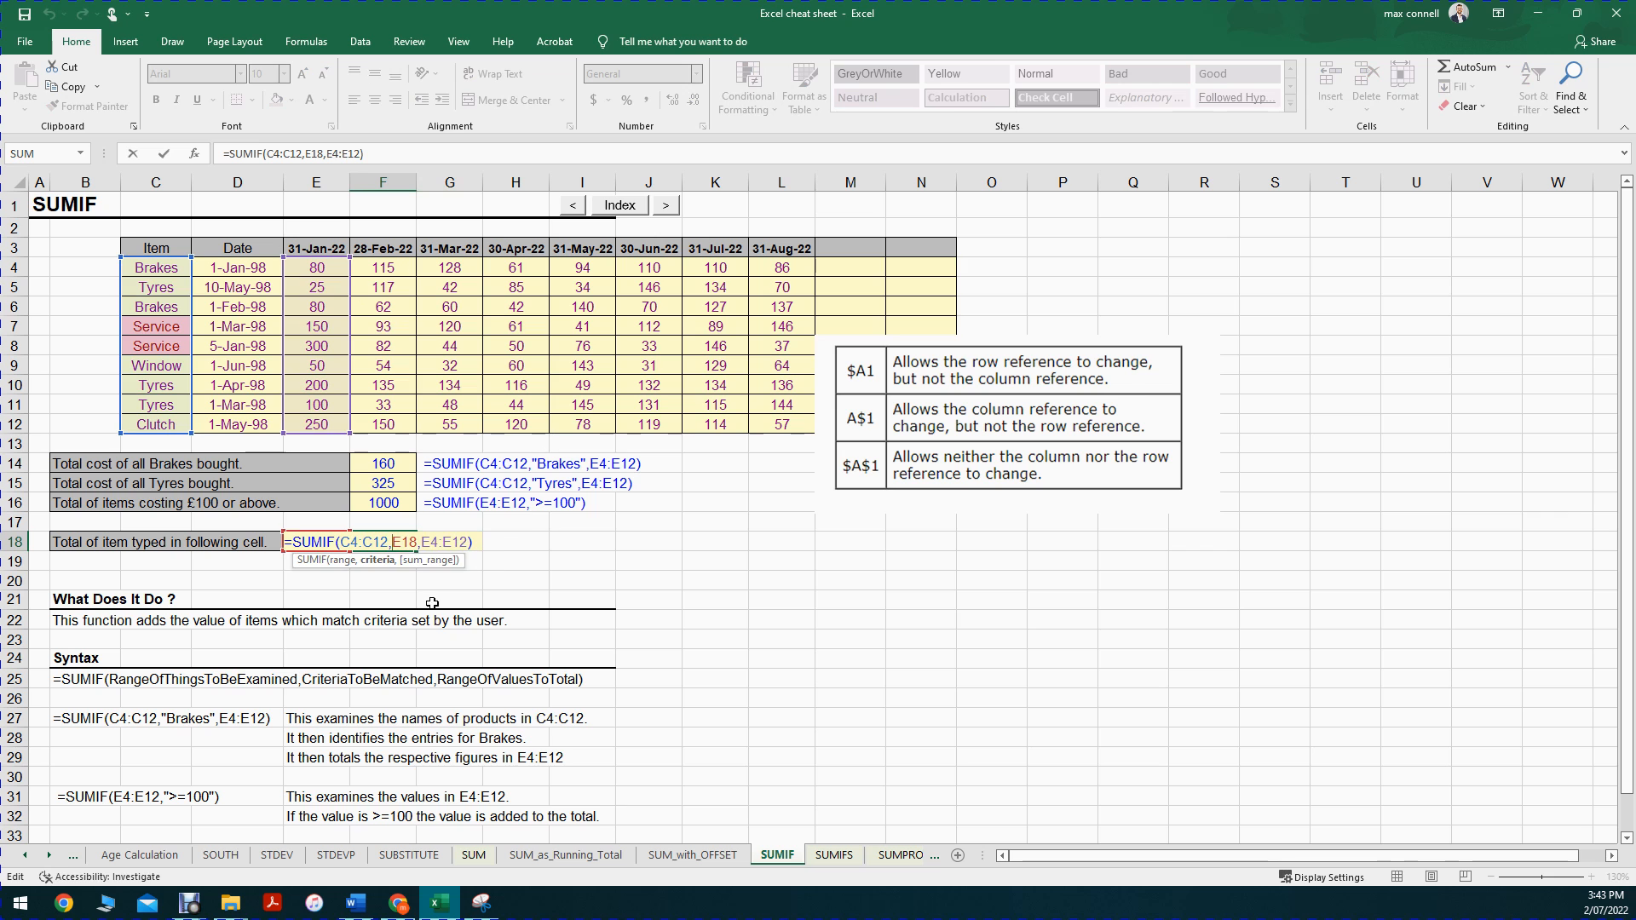
key(Escape)
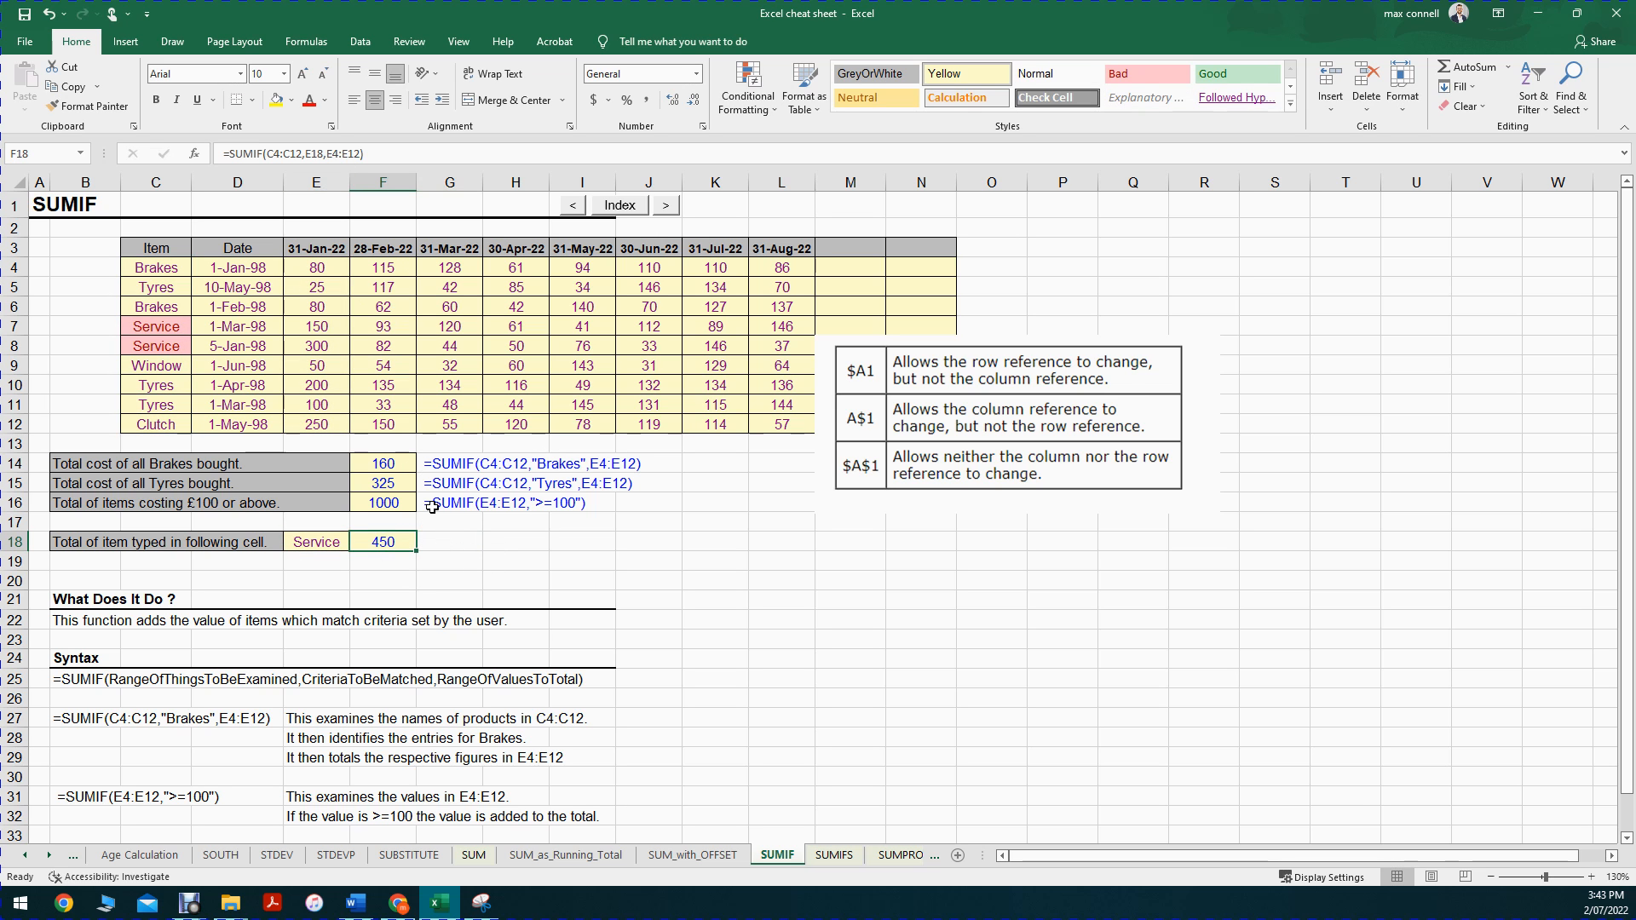
key(ctrl+c)
click(437, 545)
key(ctrl+v)
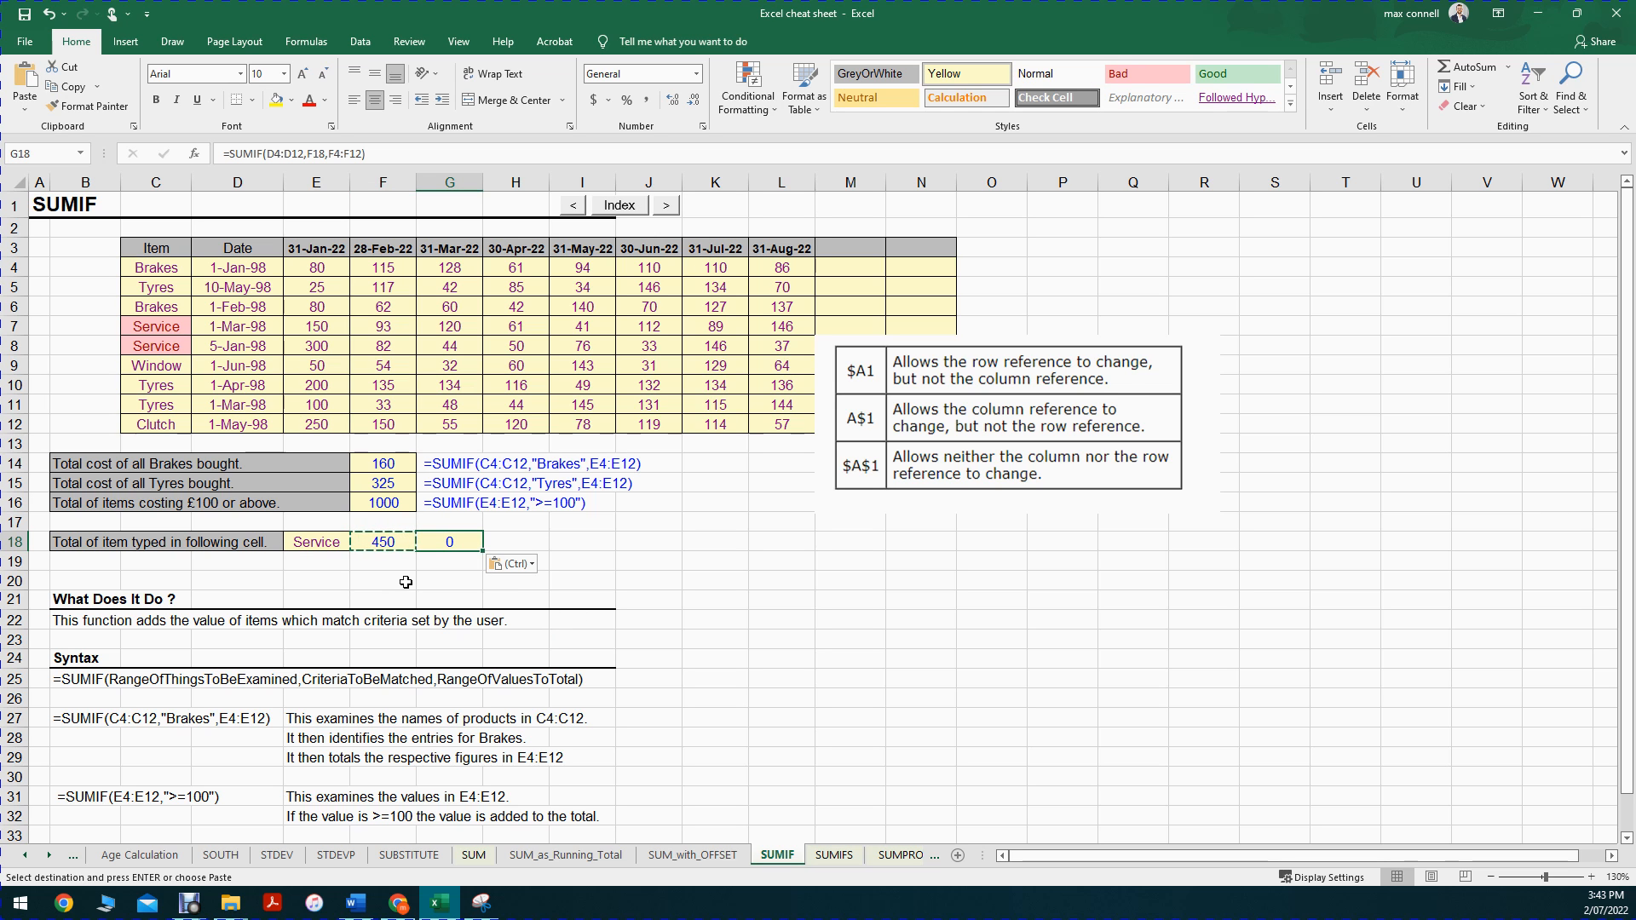
Step: Compare the cell references in the copied G18 formula with those in the original F18 formula
double_click(429, 544)
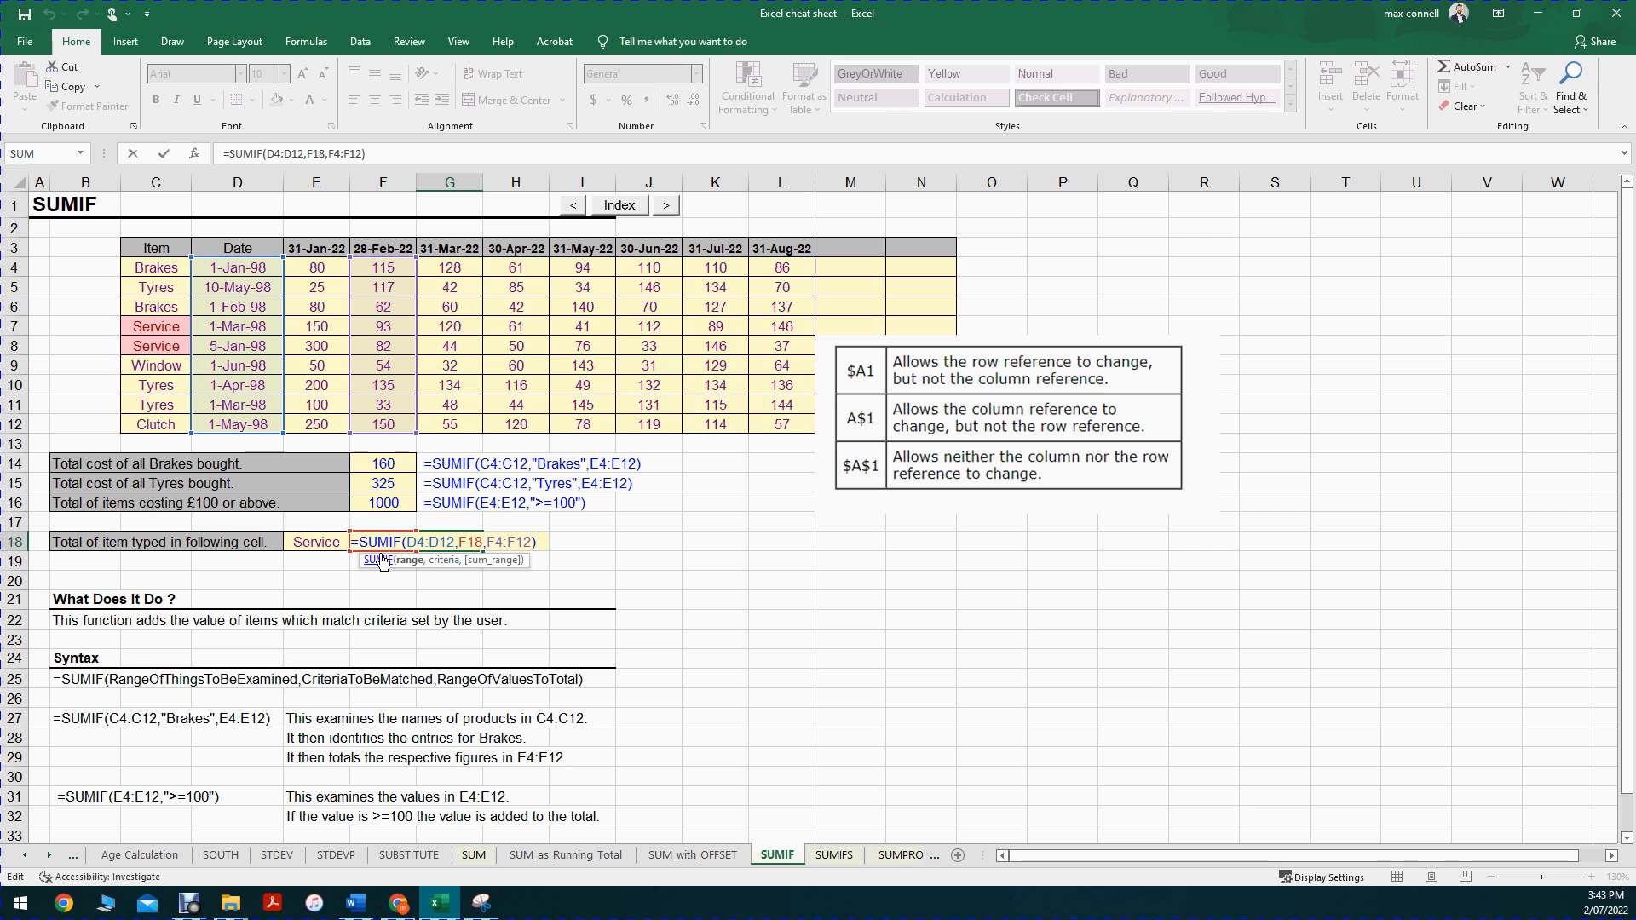
key(Escape)
click(380, 547)
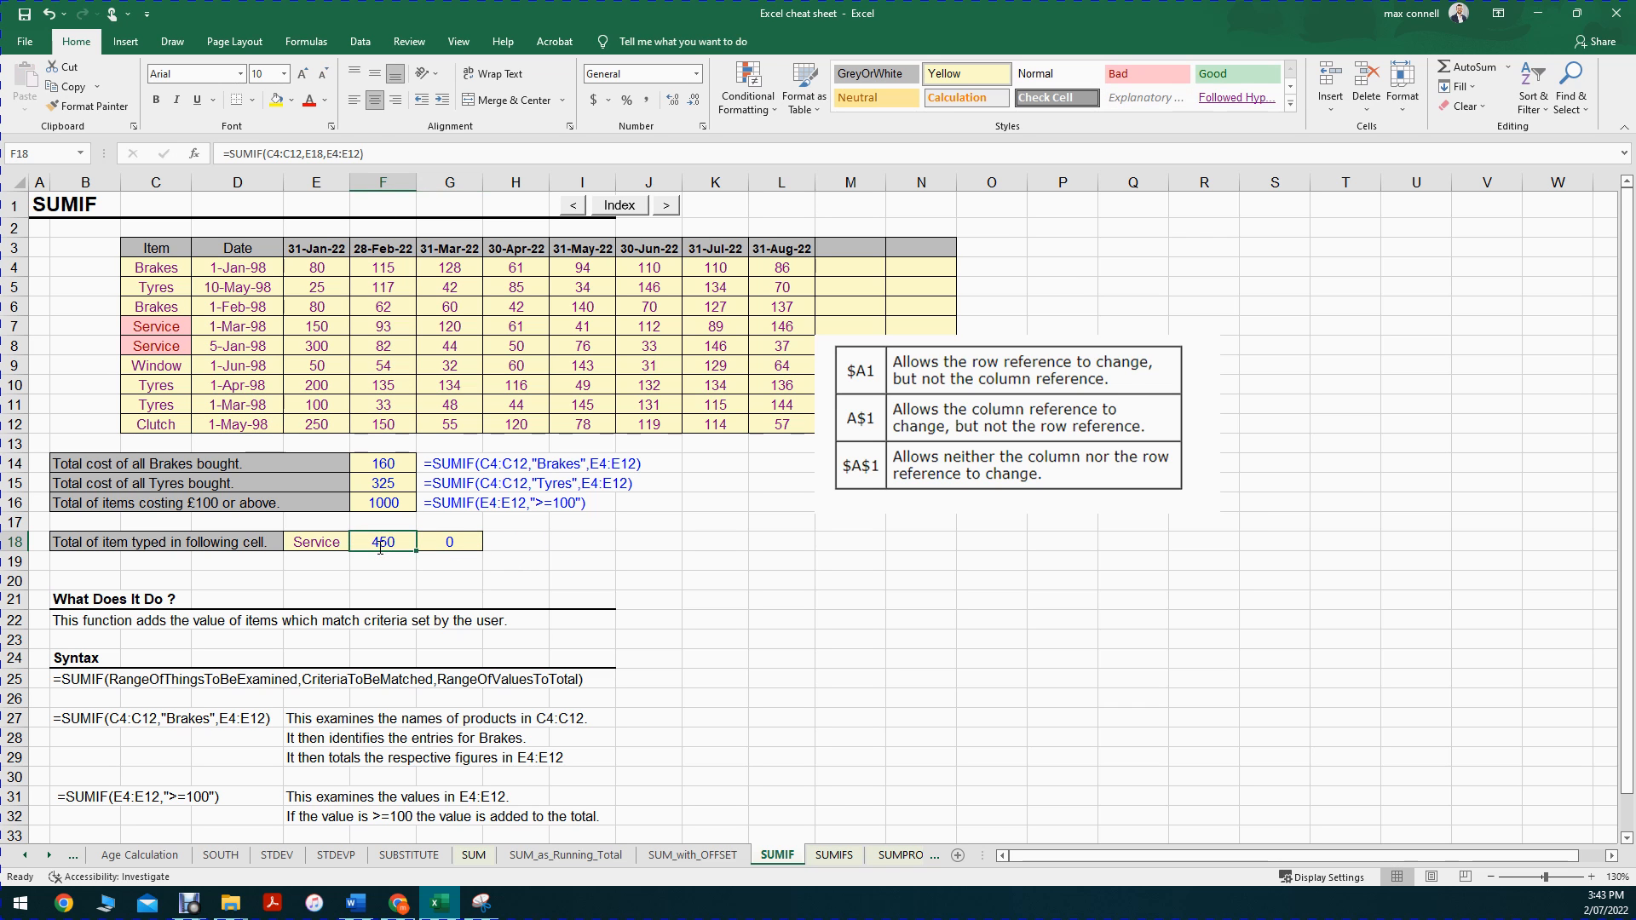
double_click(383, 543)
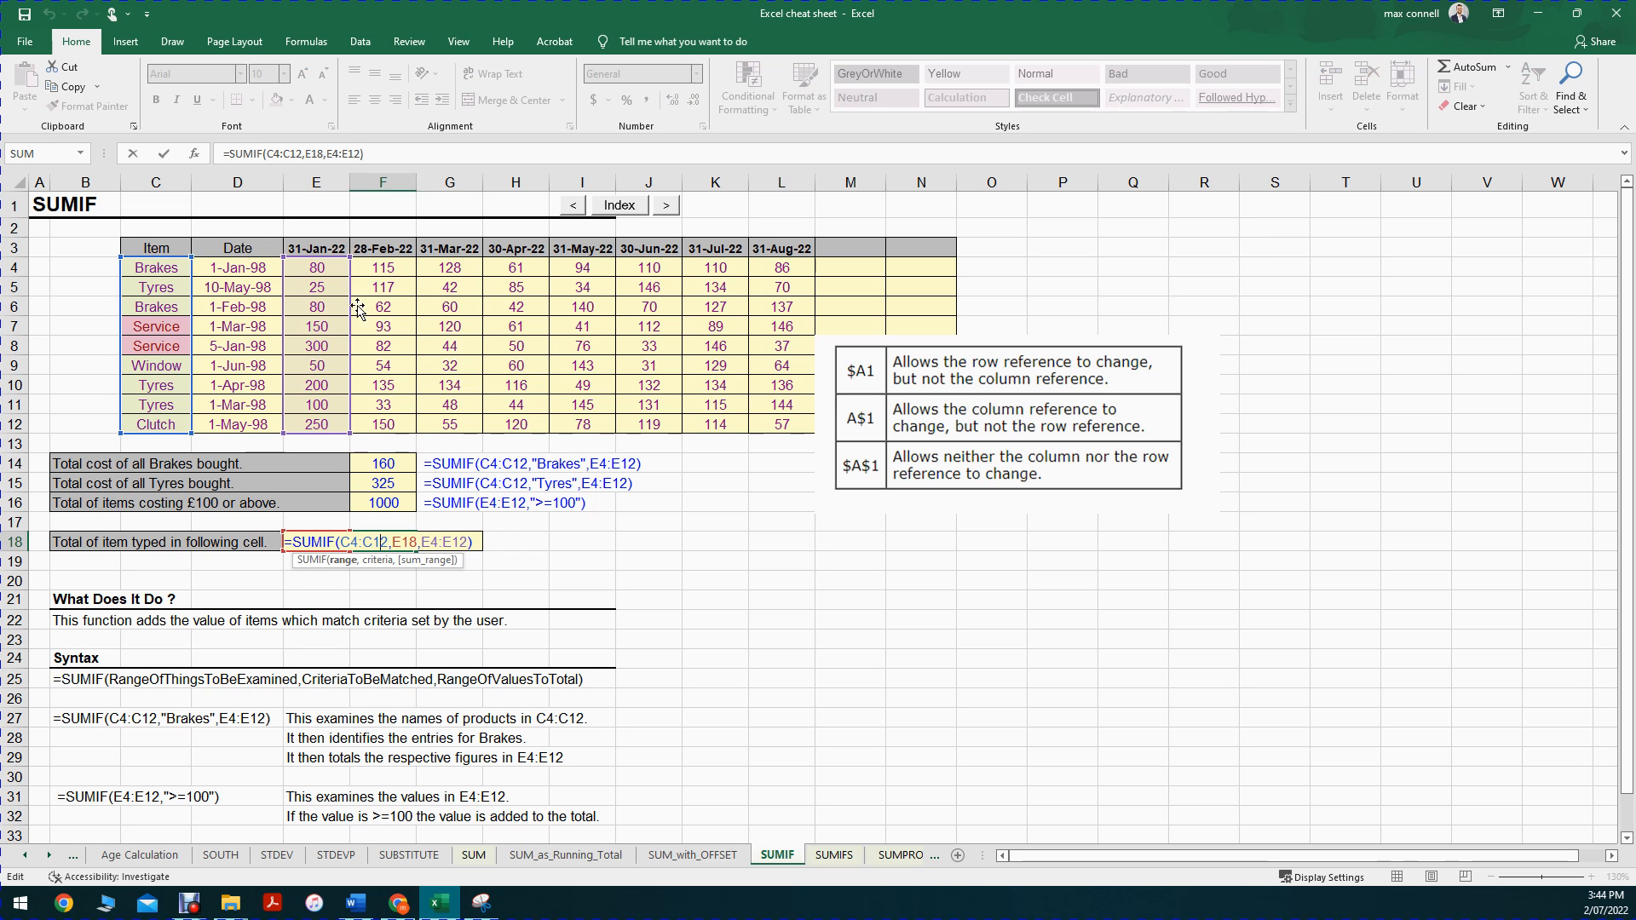
key(Escape)
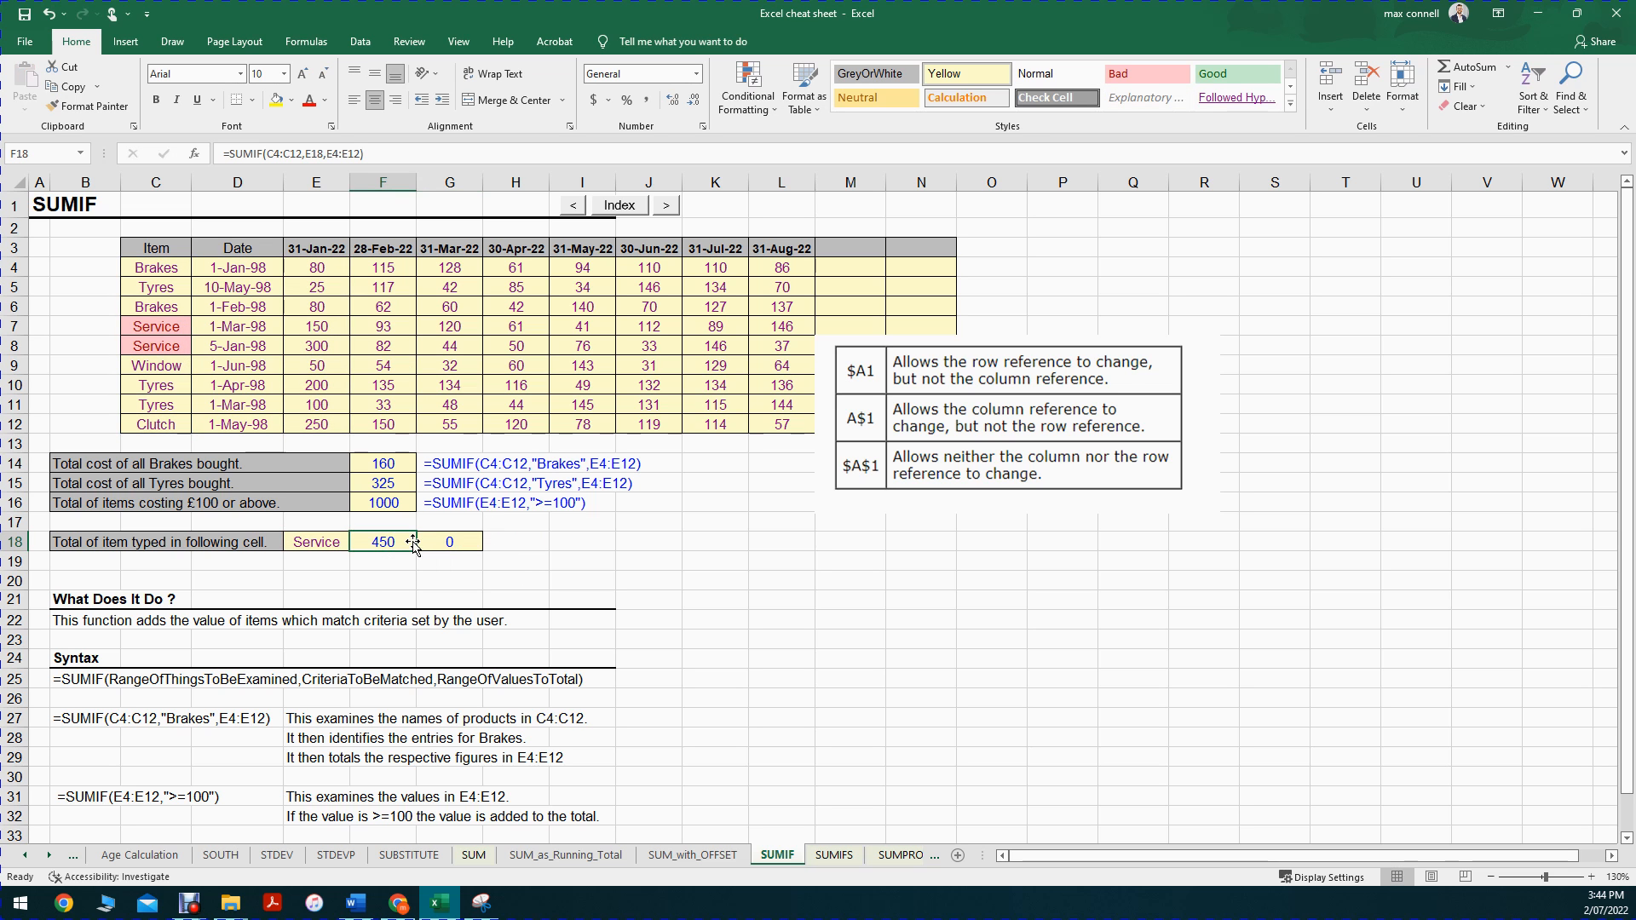
Step: Examine the range, criteria and sum_range arguments of the original SUMIF formula in F18 once more
double_click(413, 545)
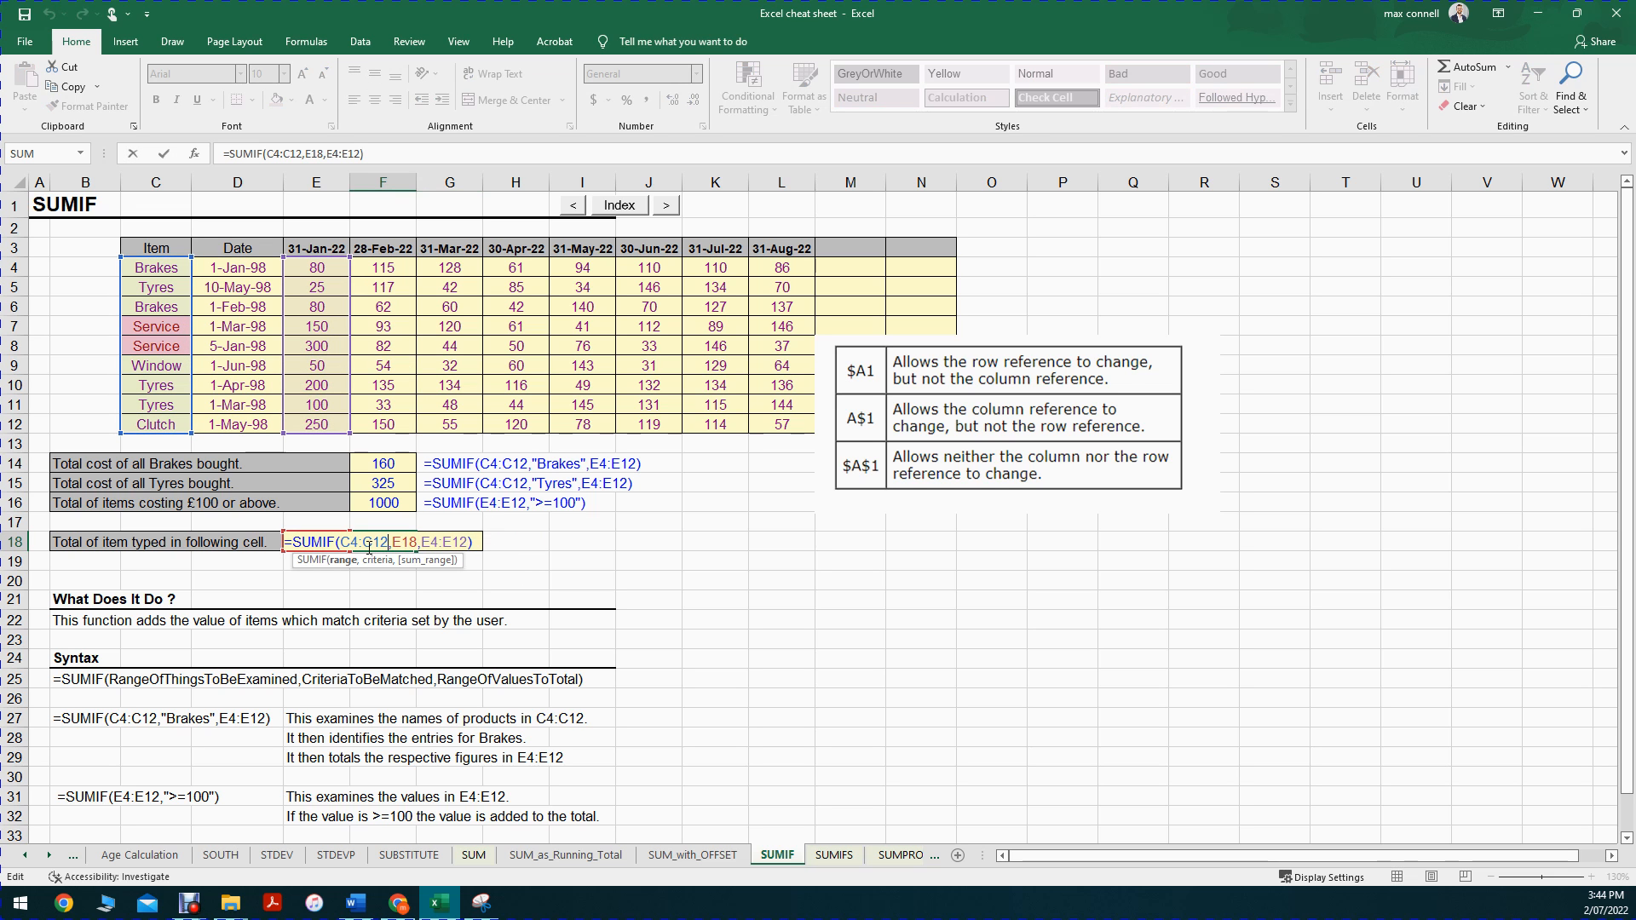
click(333, 562)
click(388, 562)
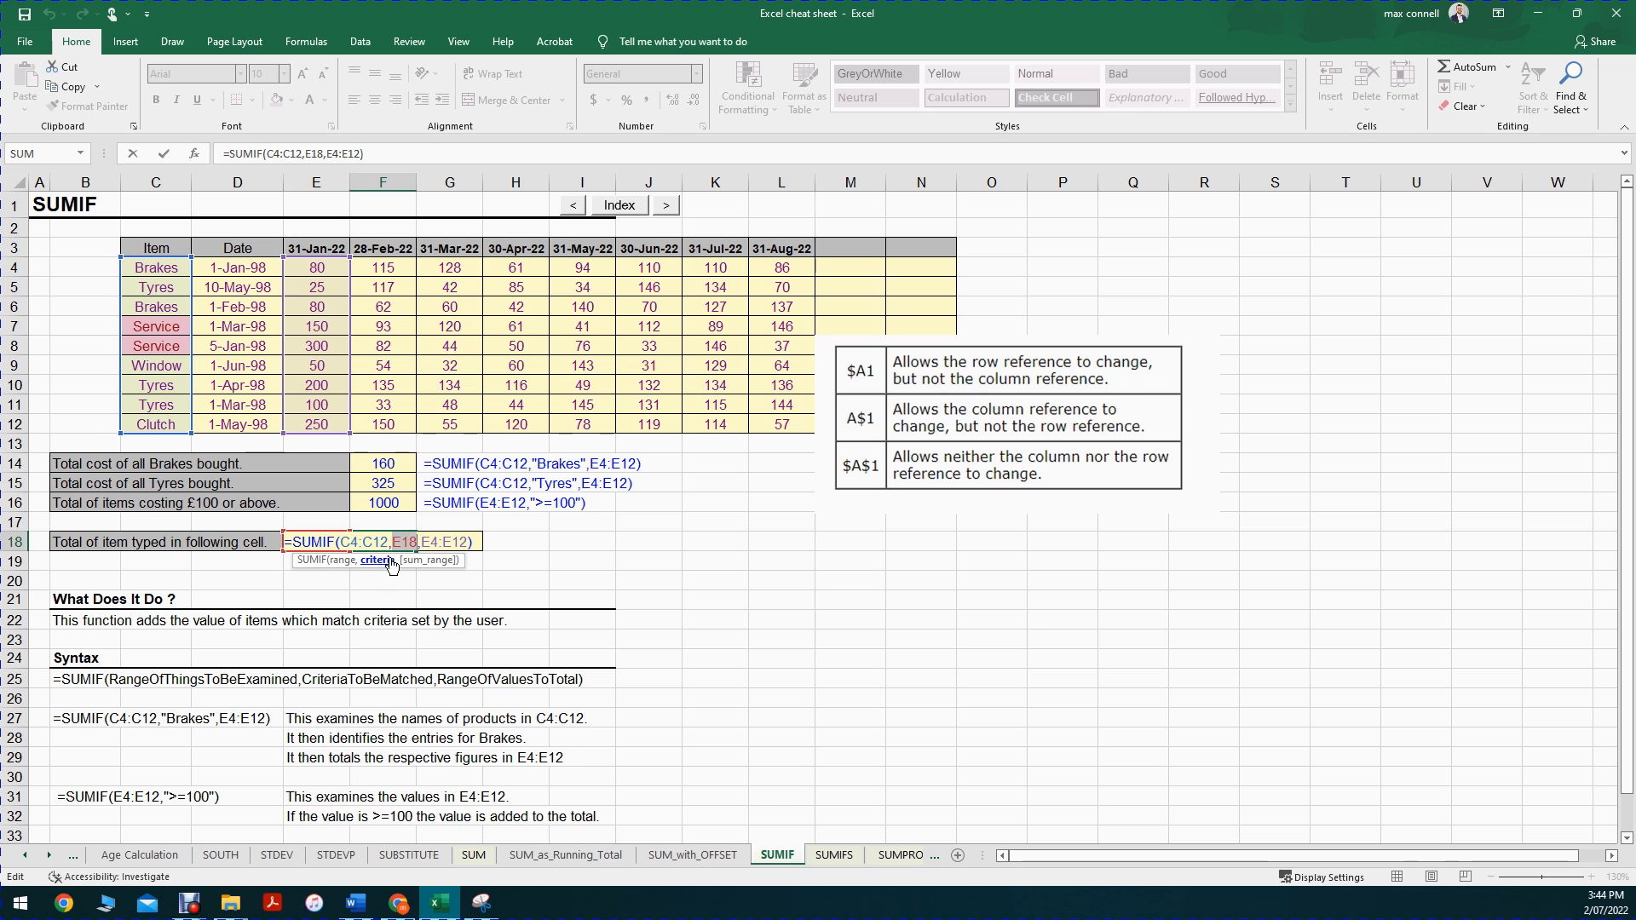
click(440, 562)
key(Escape)
Step: Inspect the range, criteria and sum_range references in the copied G18 formula against the original in F18
double_click(456, 542)
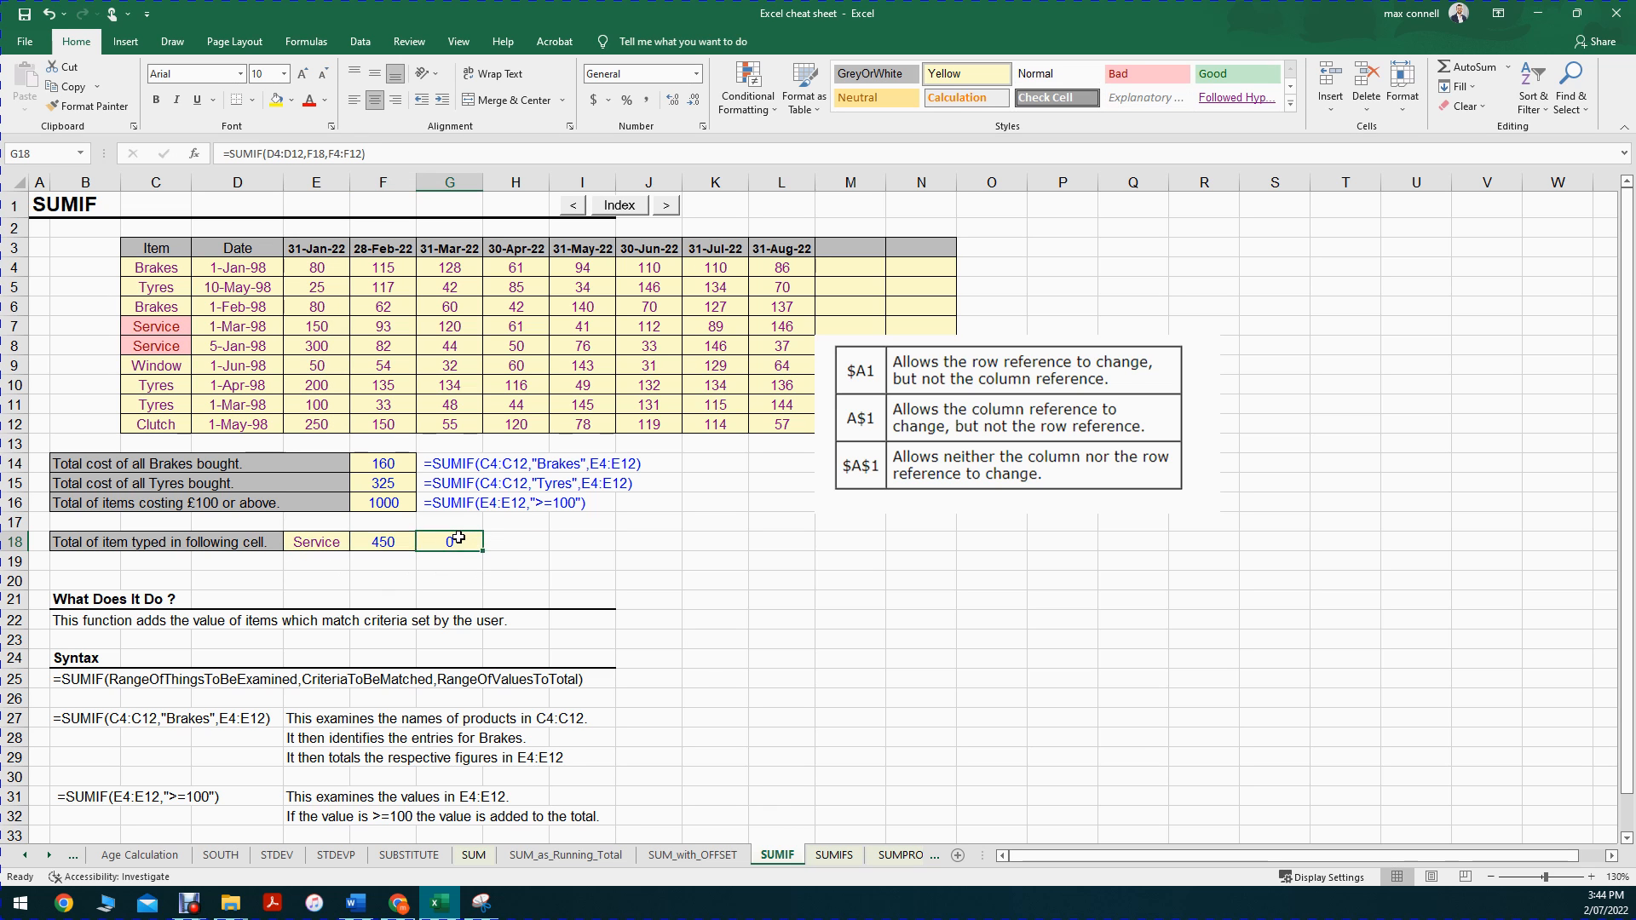
click(407, 562)
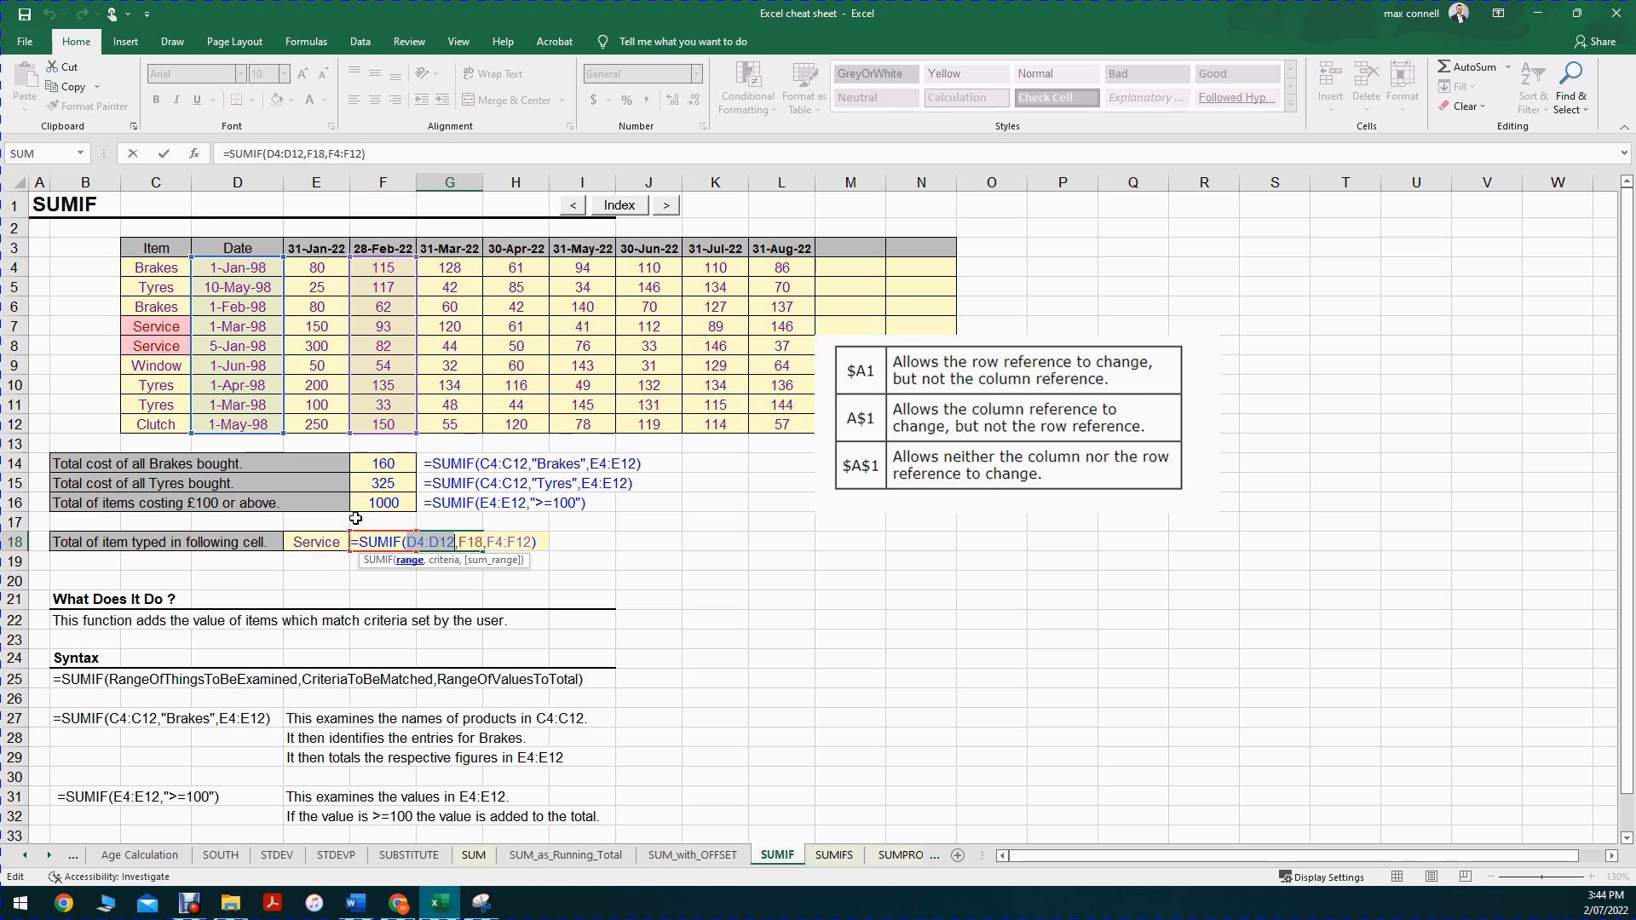
click(457, 561)
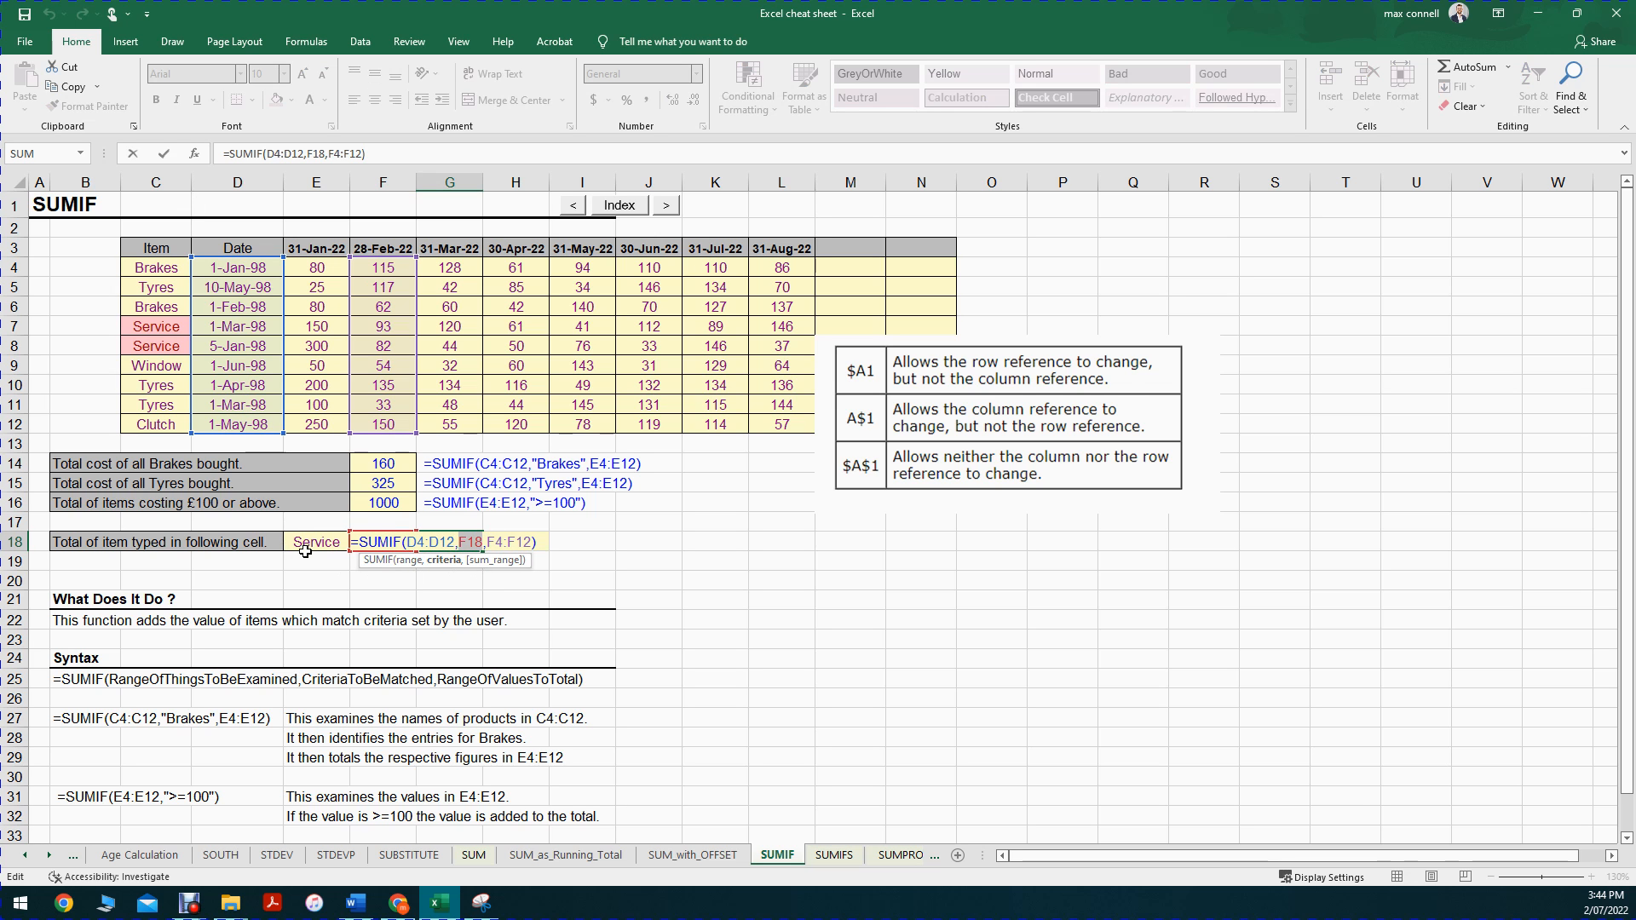
key(Escape)
click(380, 544)
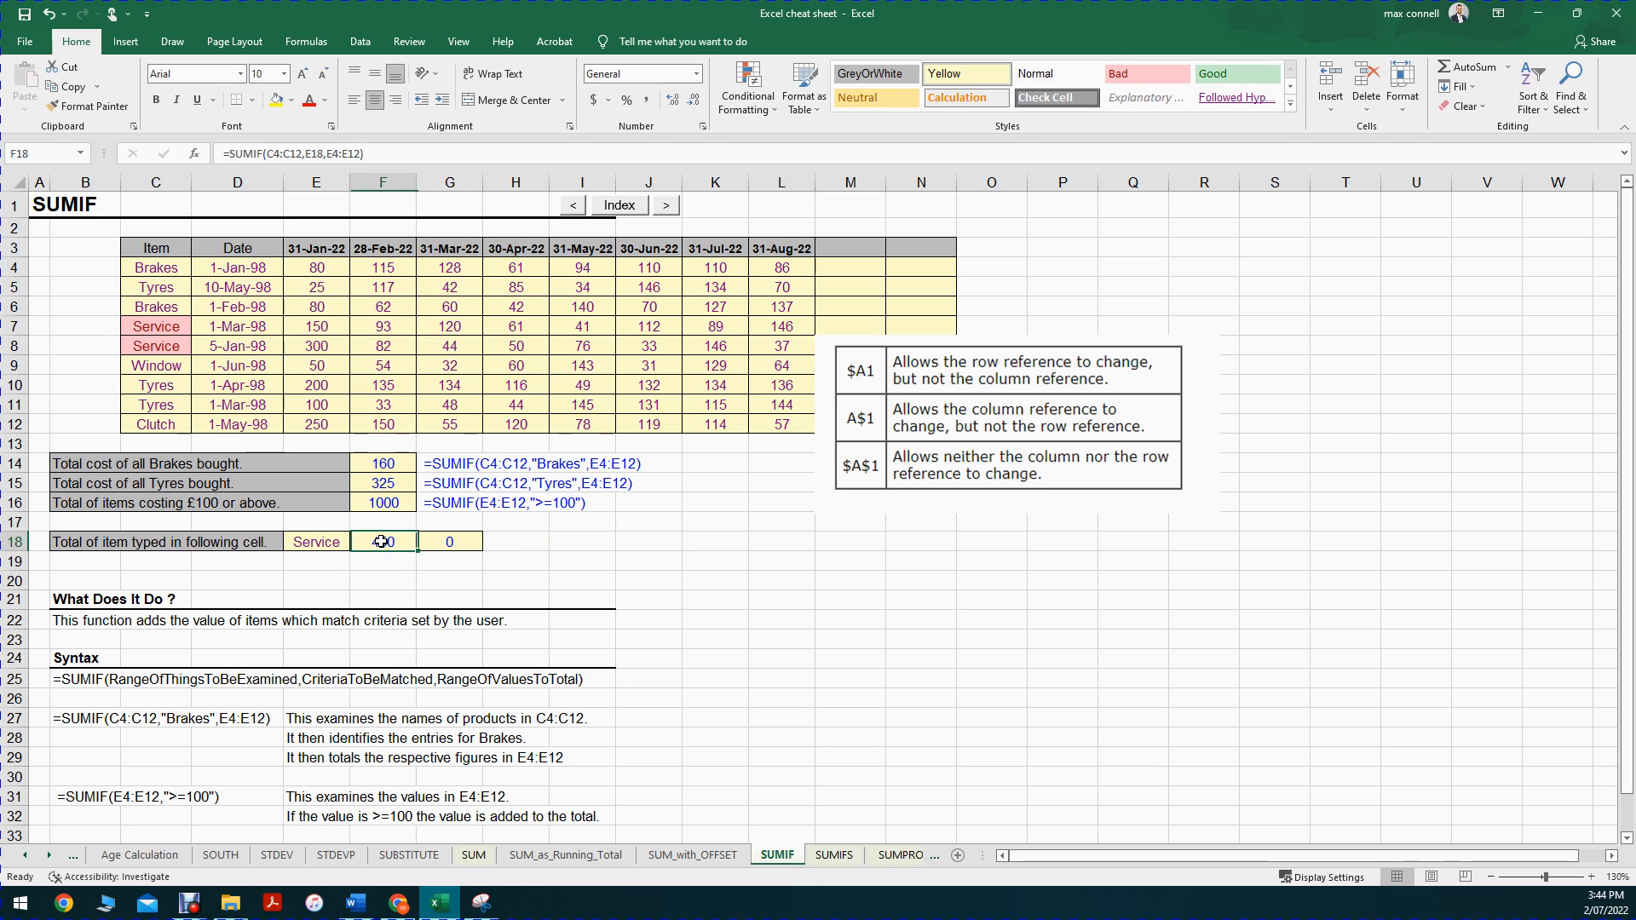
double_click(422, 542)
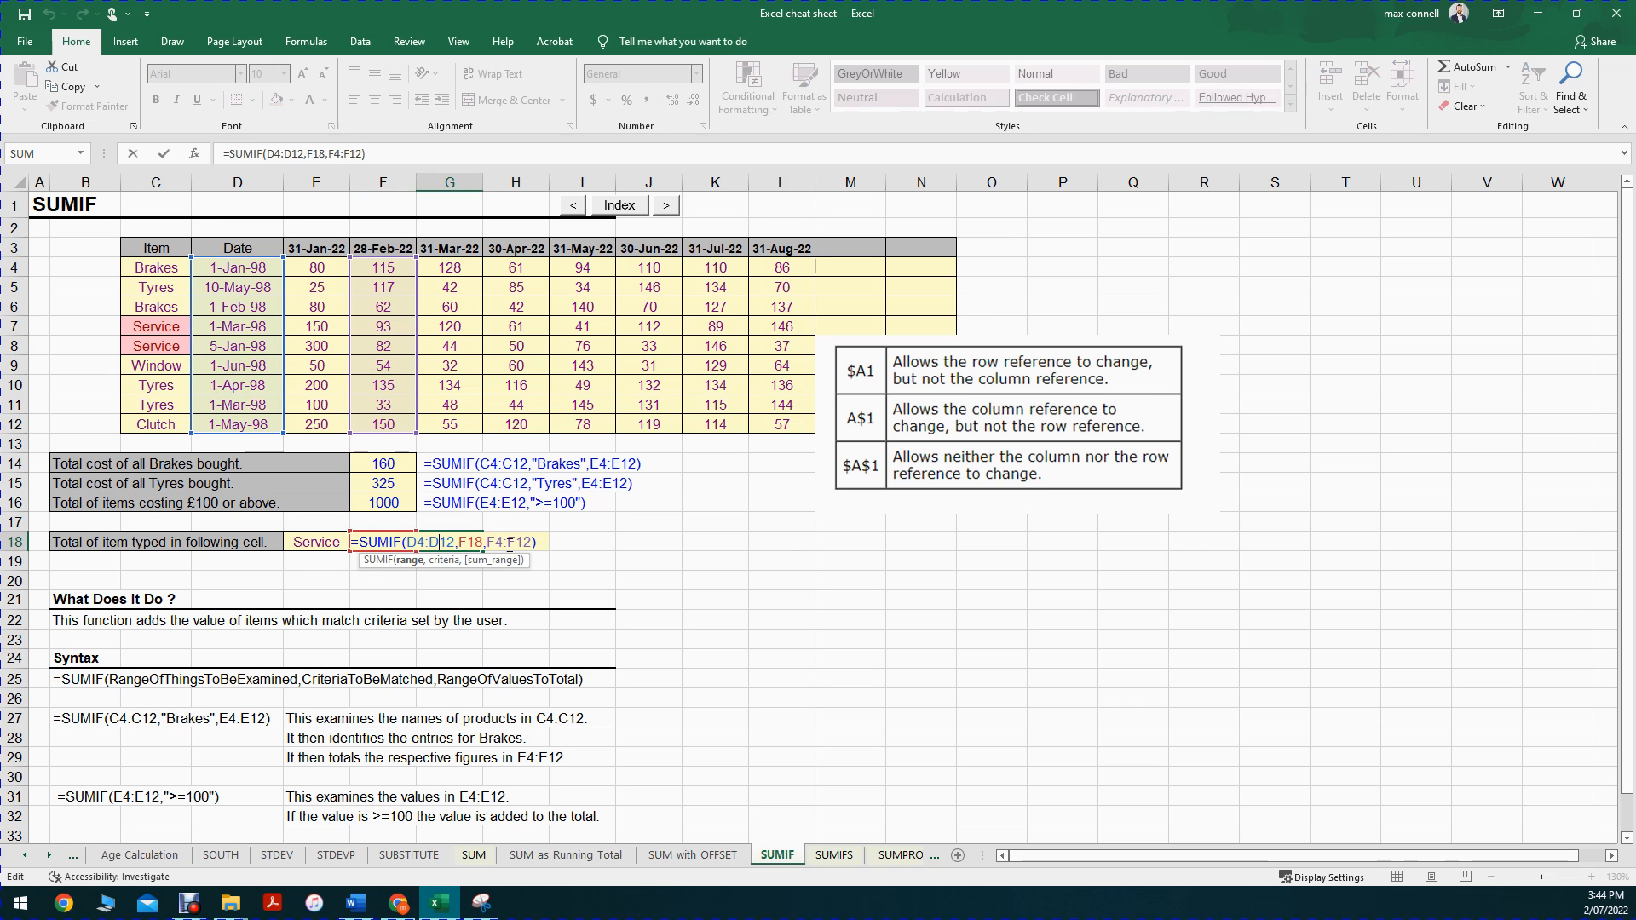
drag(487, 542, 533, 544)
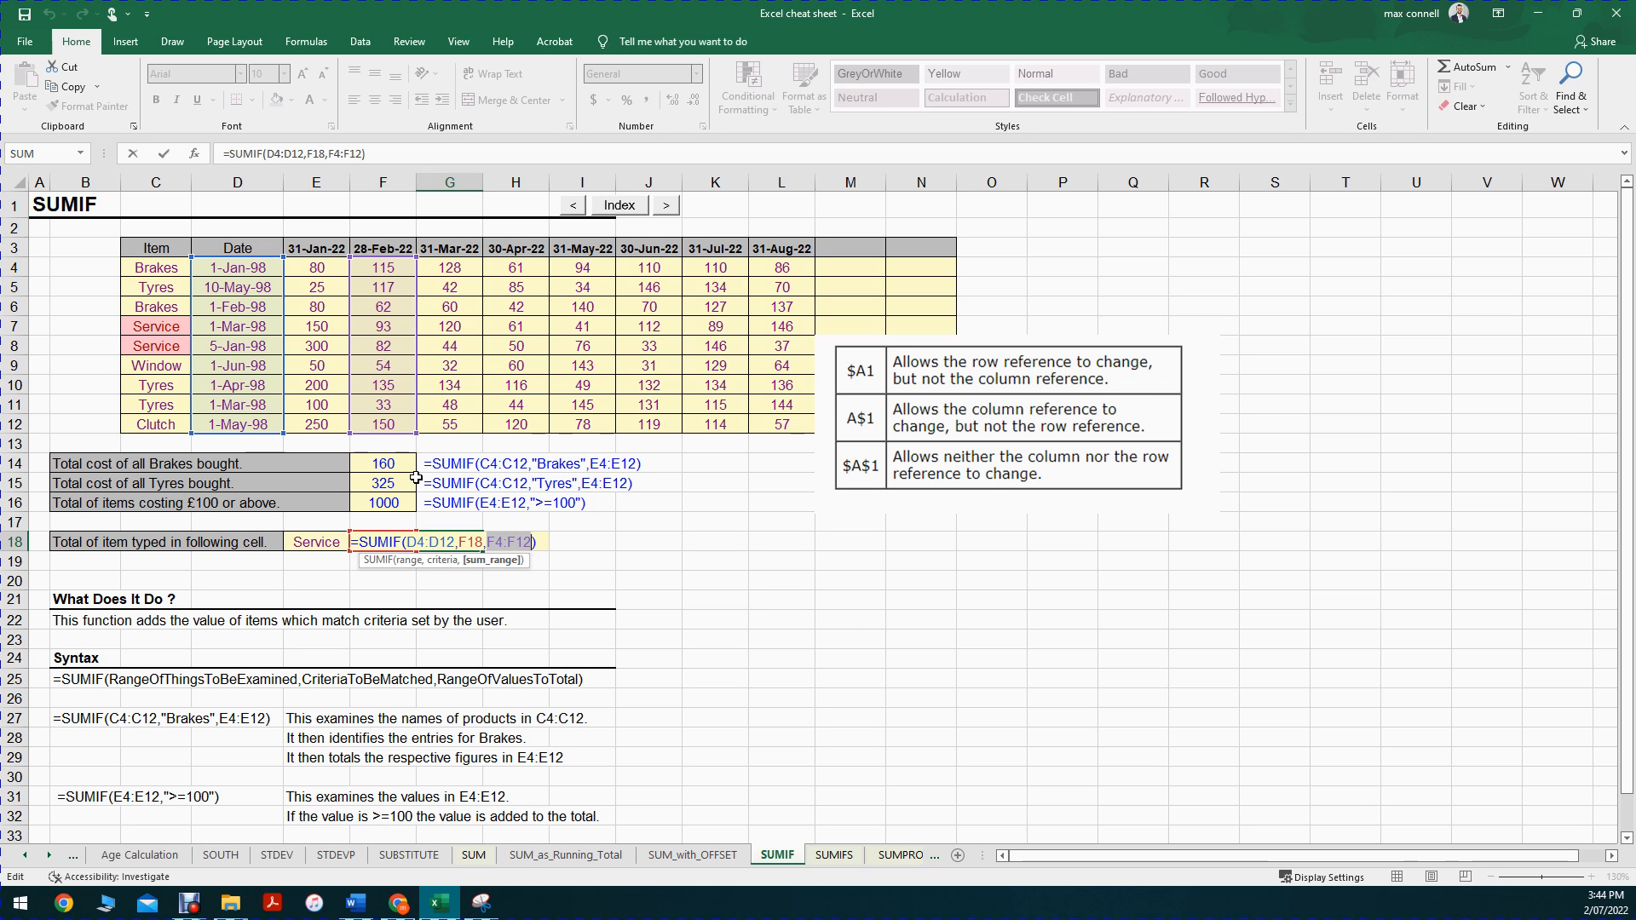
Step: Fill the SUMIF formula from G18 across to L18 and check the references in the filled cells
drag(482, 539, 801, 547)
click(450, 542)
click(529, 548)
double_click(590, 543)
key(Escape)
double_click(658, 543)
key(Escape)
double_click(712, 543)
key(Escape)
click(801, 549)
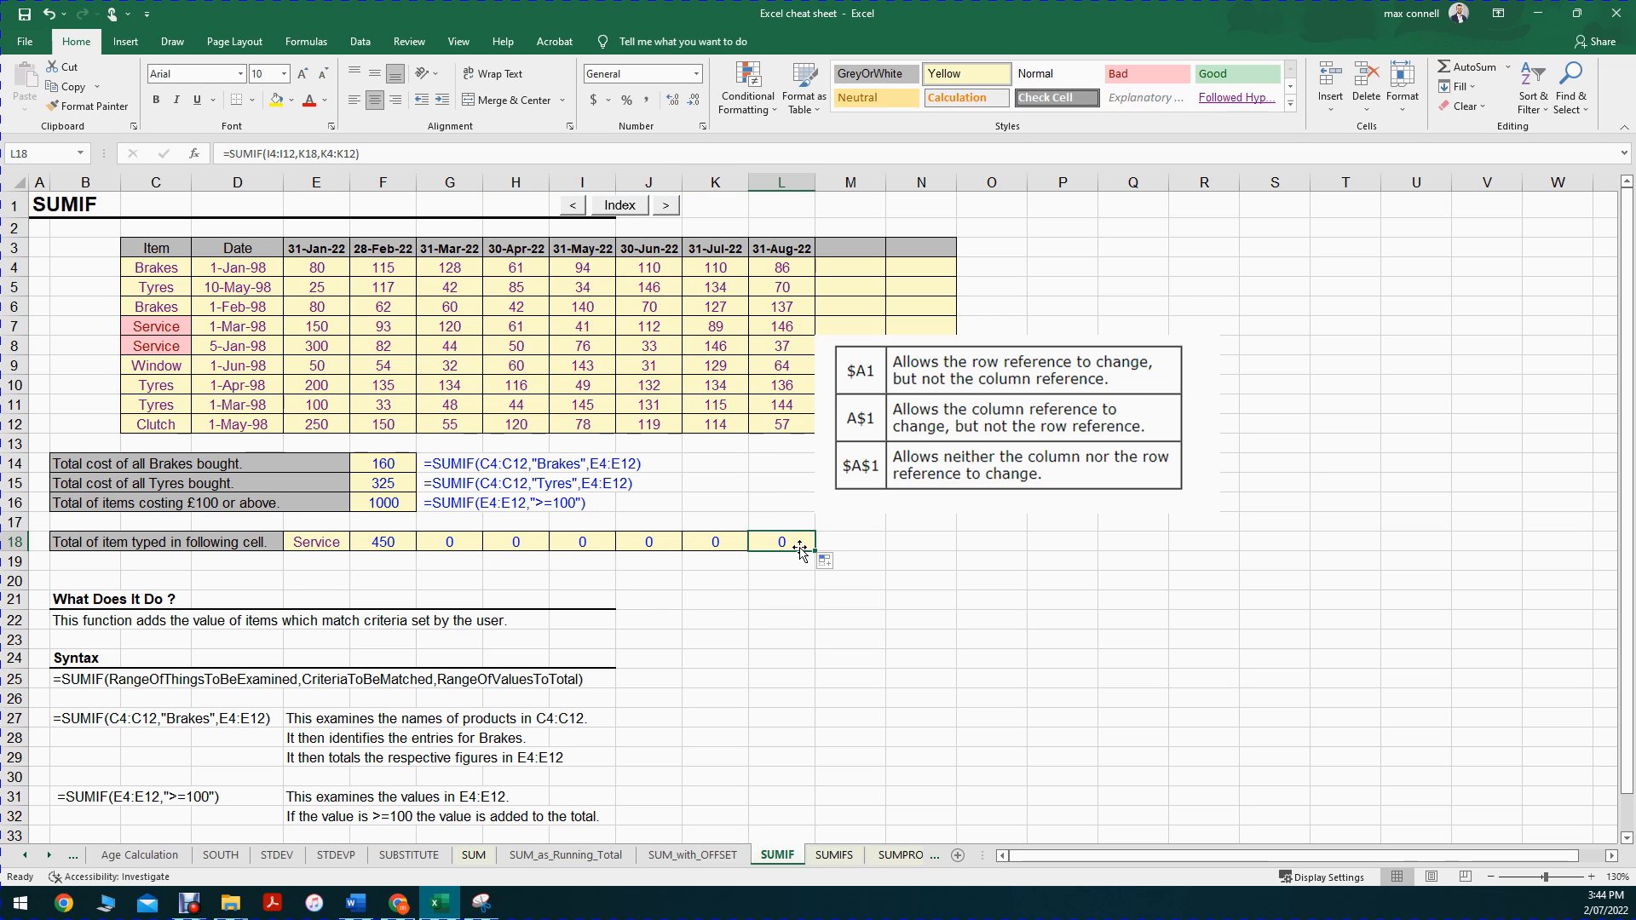
Step: Compare the references in the F18 formula with those in the copies from G18 to J18
click(686, 604)
double_click(387, 539)
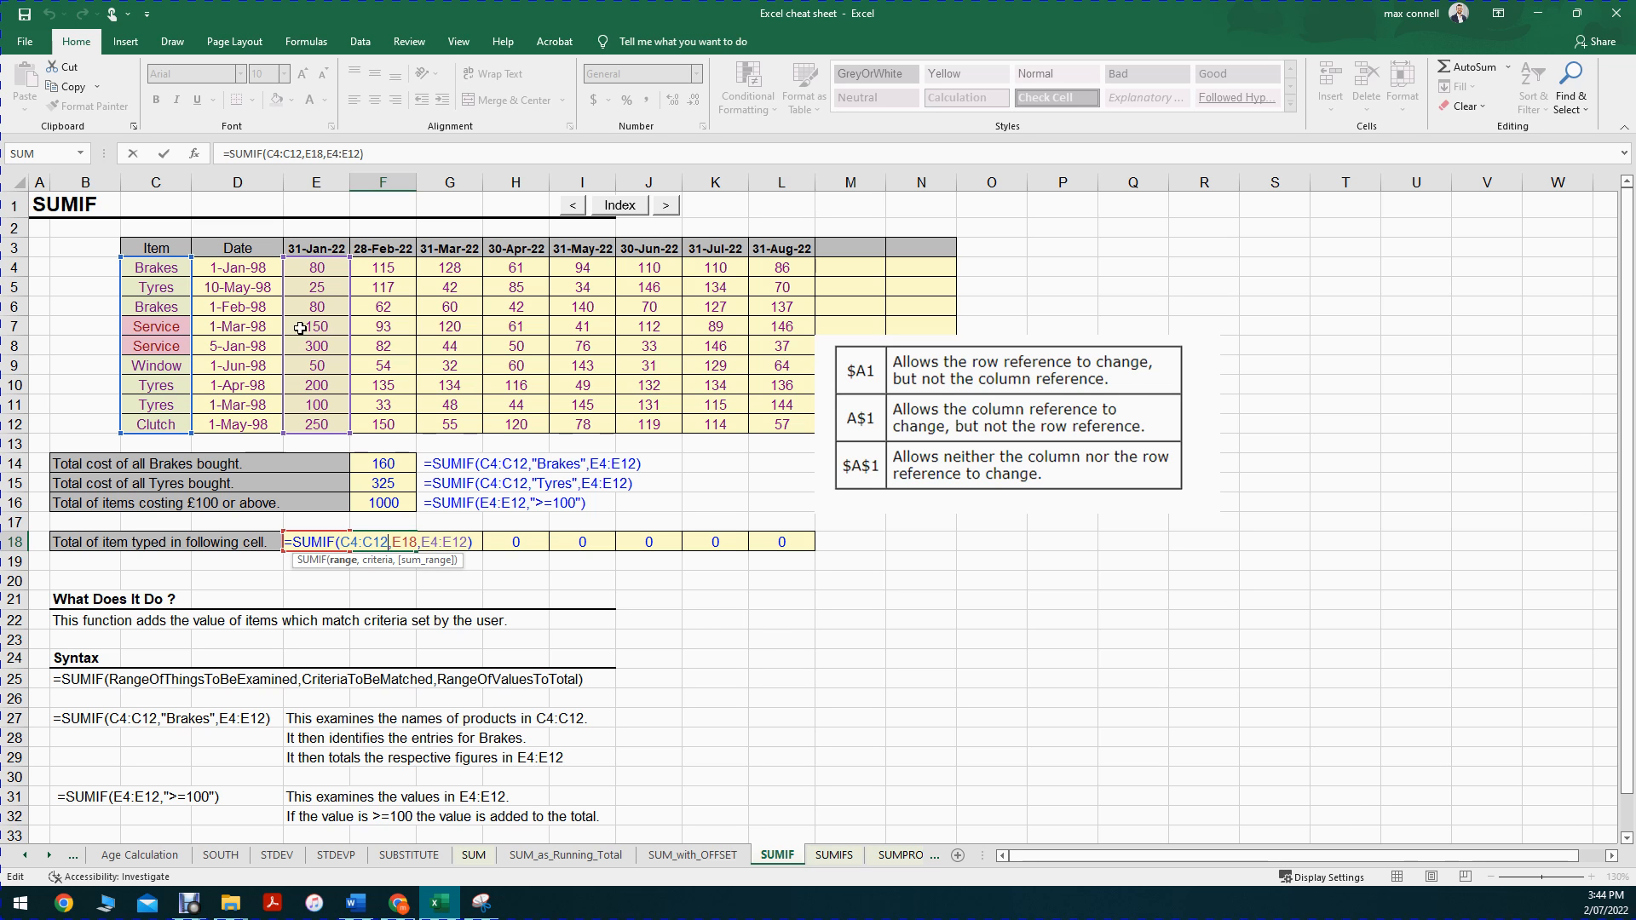
key(Return)
click(451, 543)
double_click(452, 545)
key(Escape)
double_click(513, 540)
double_click(561, 539)
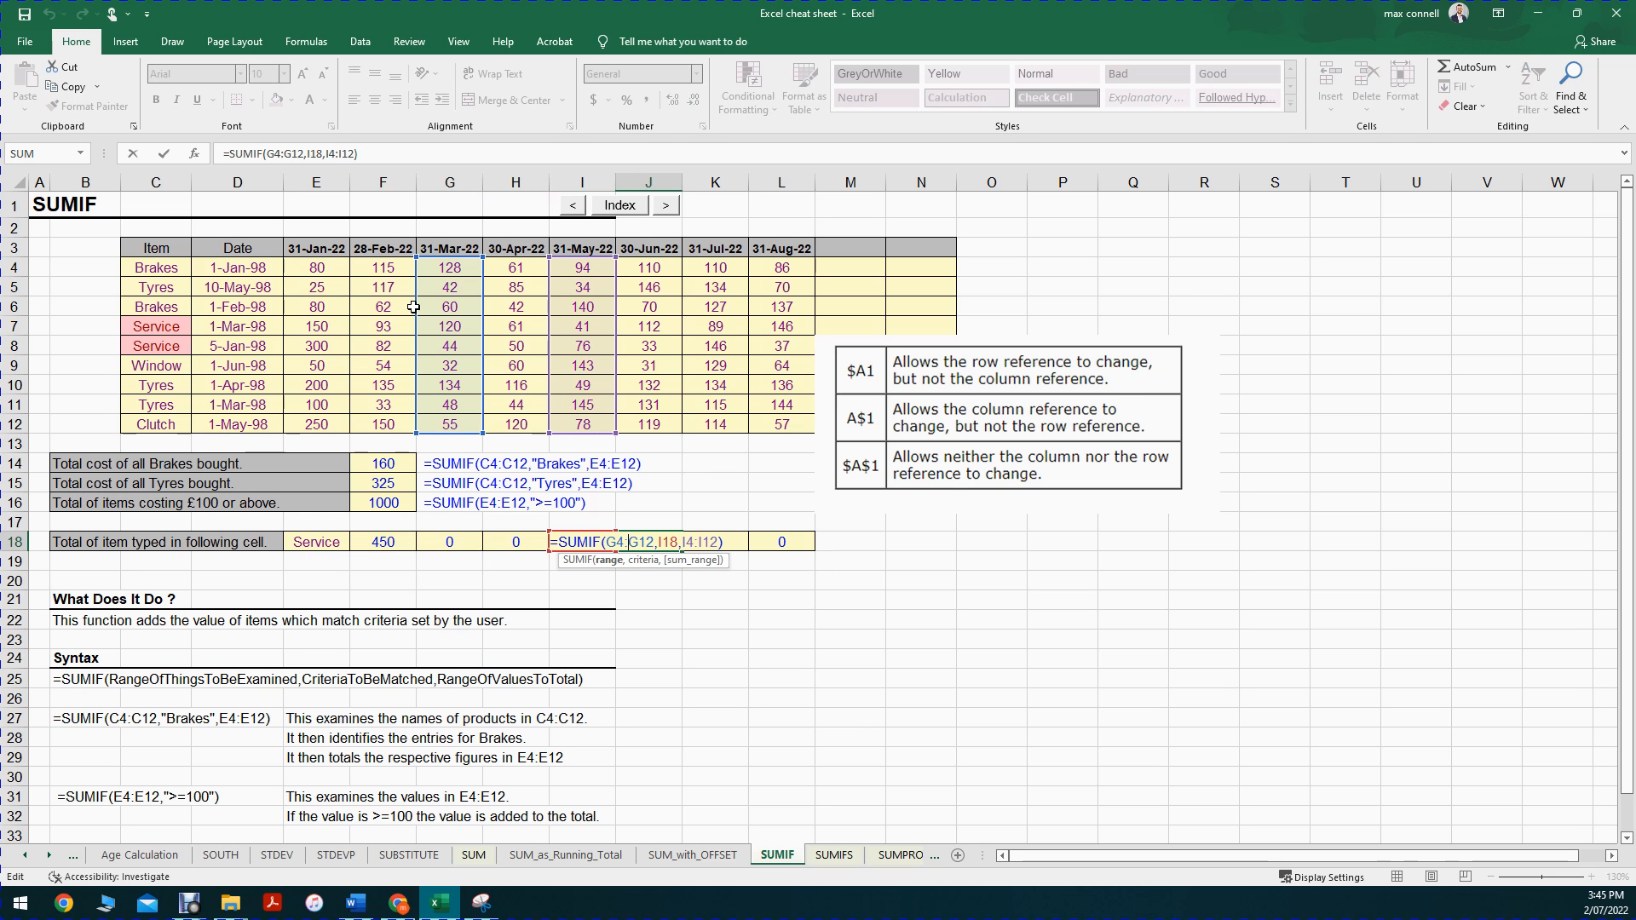
key(Tab)
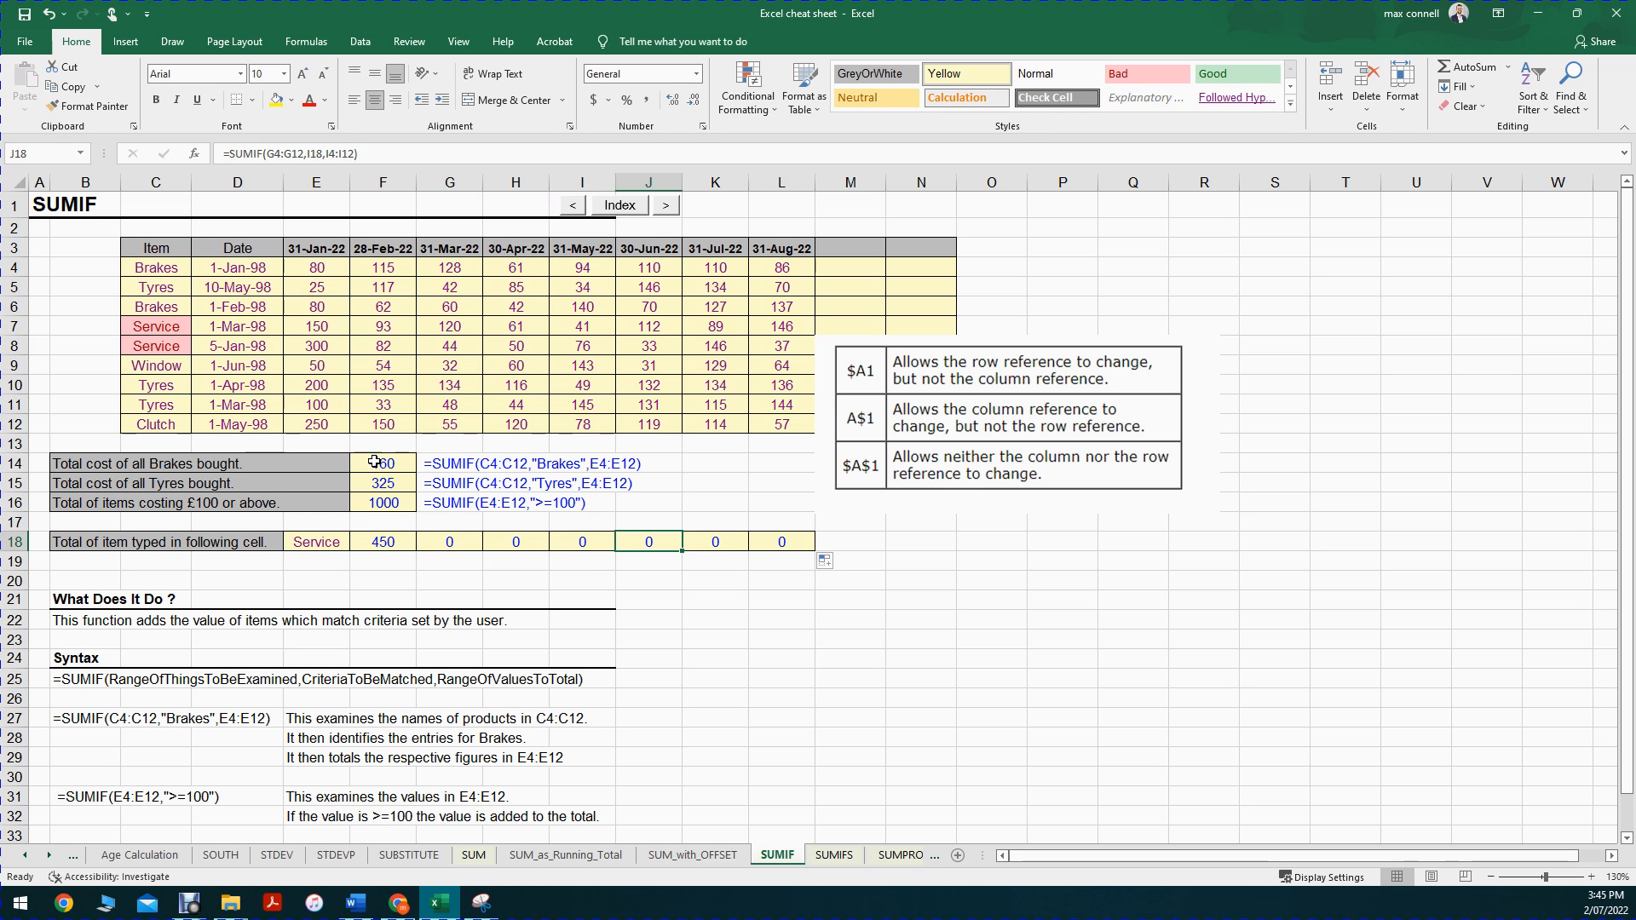
Step: Review the Item column range used by the F18 formula and its criteria cell E18
drag(162, 250, 162, 424)
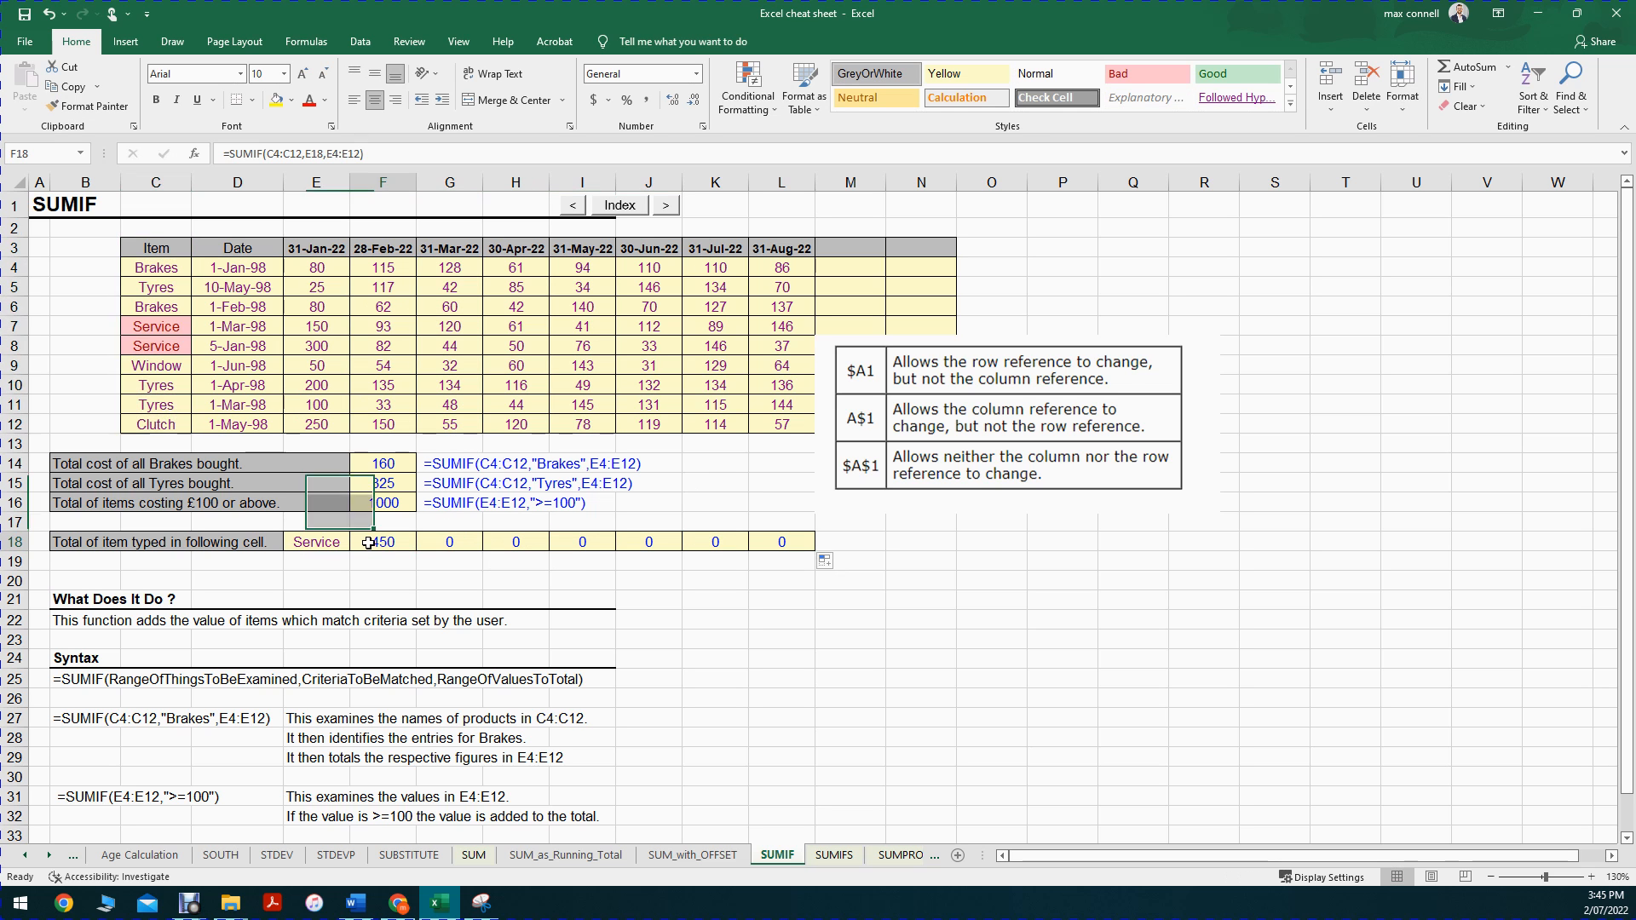
double_click(375, 543)
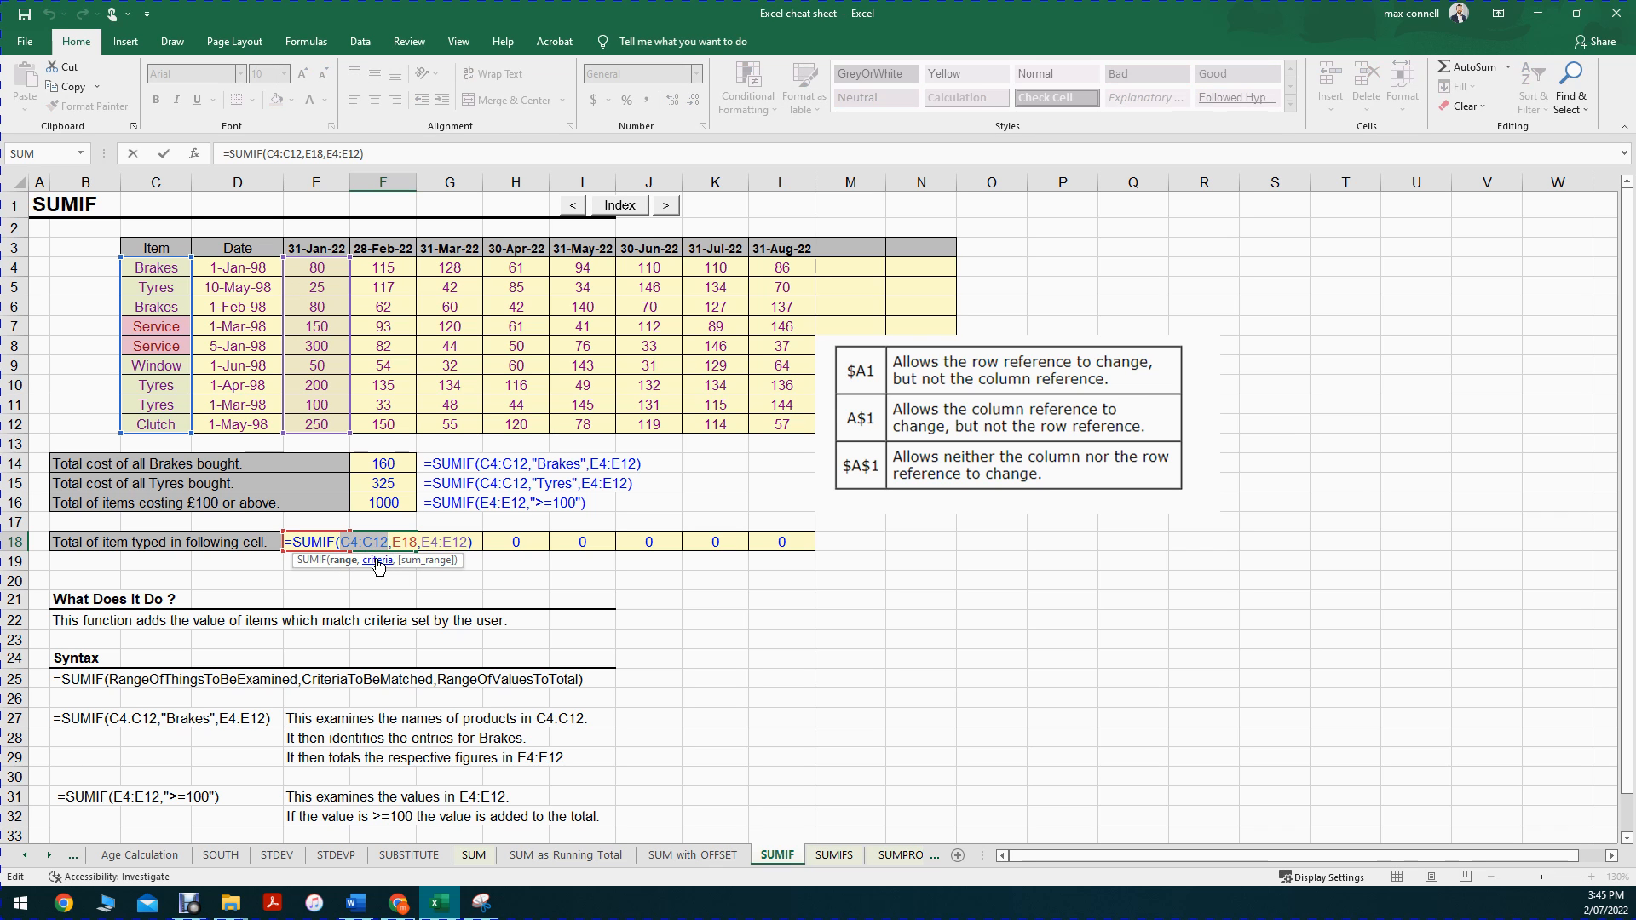
key(Escape)
click(323, 539)
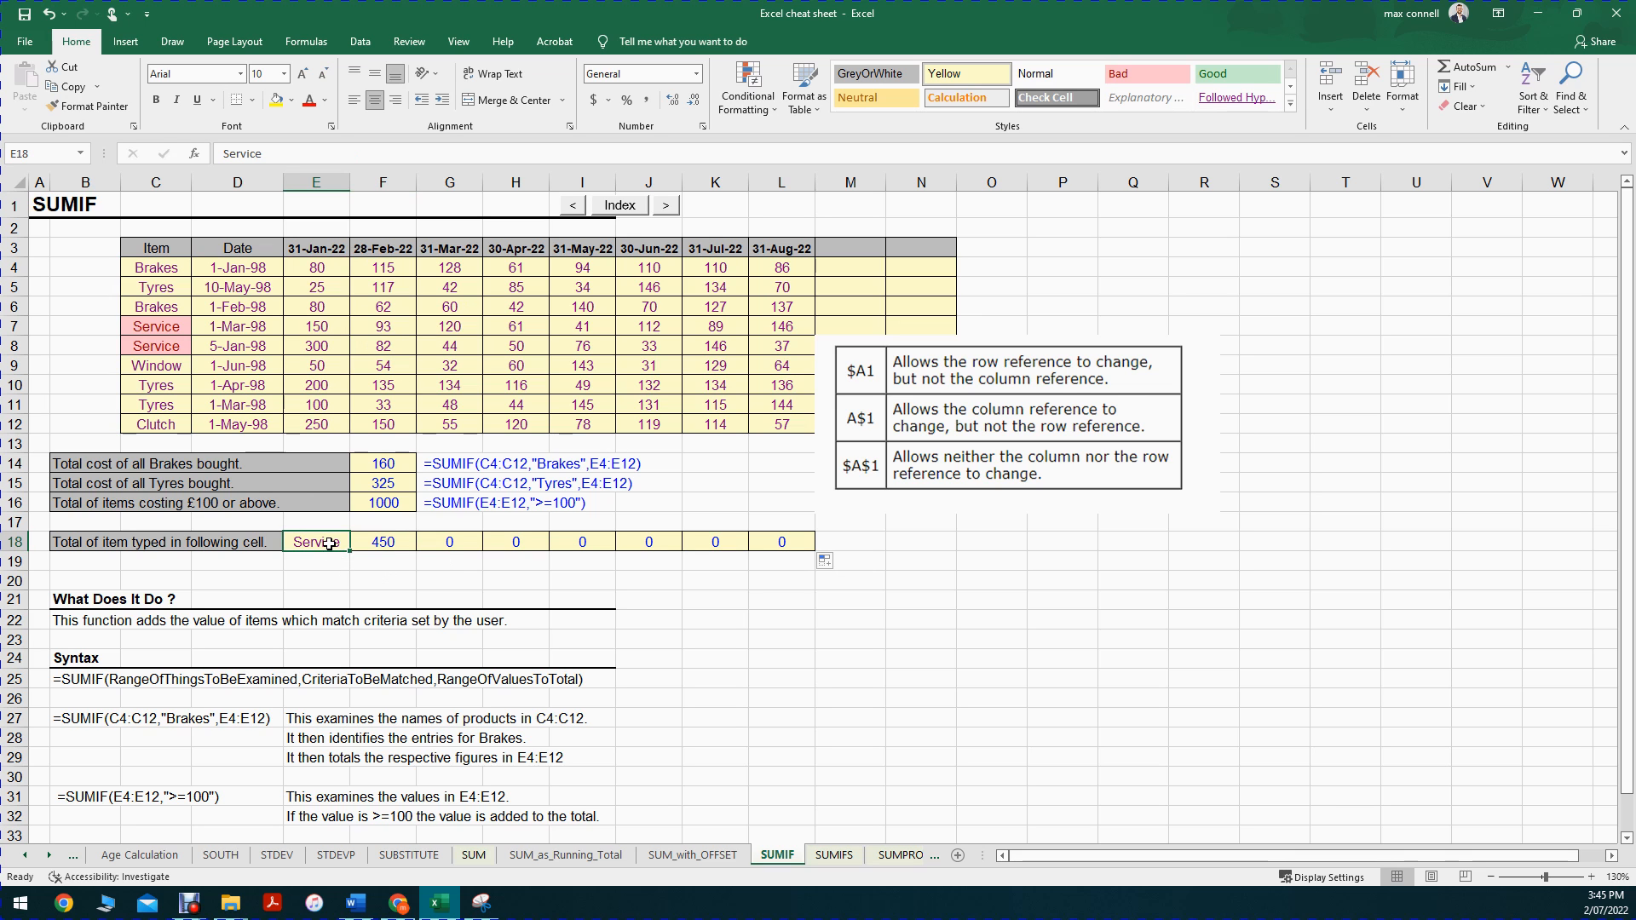
Step: Copy the SUMIF formula from G18 down to G19 and inspect its row references
click(453, 539)
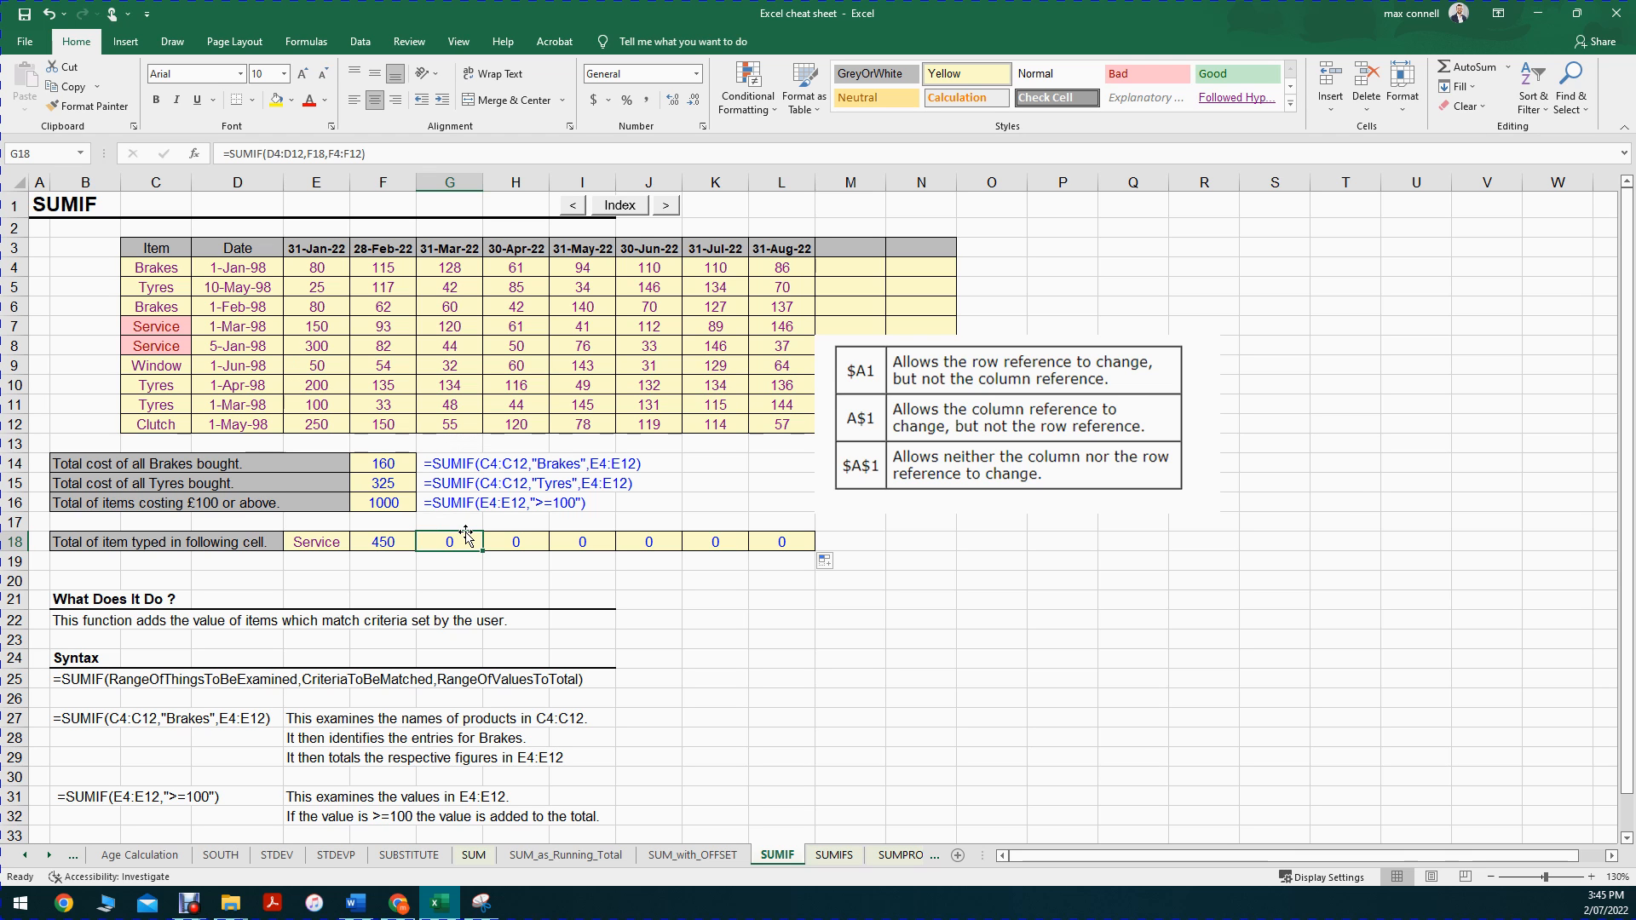
drag(482, 550, 482, 570)
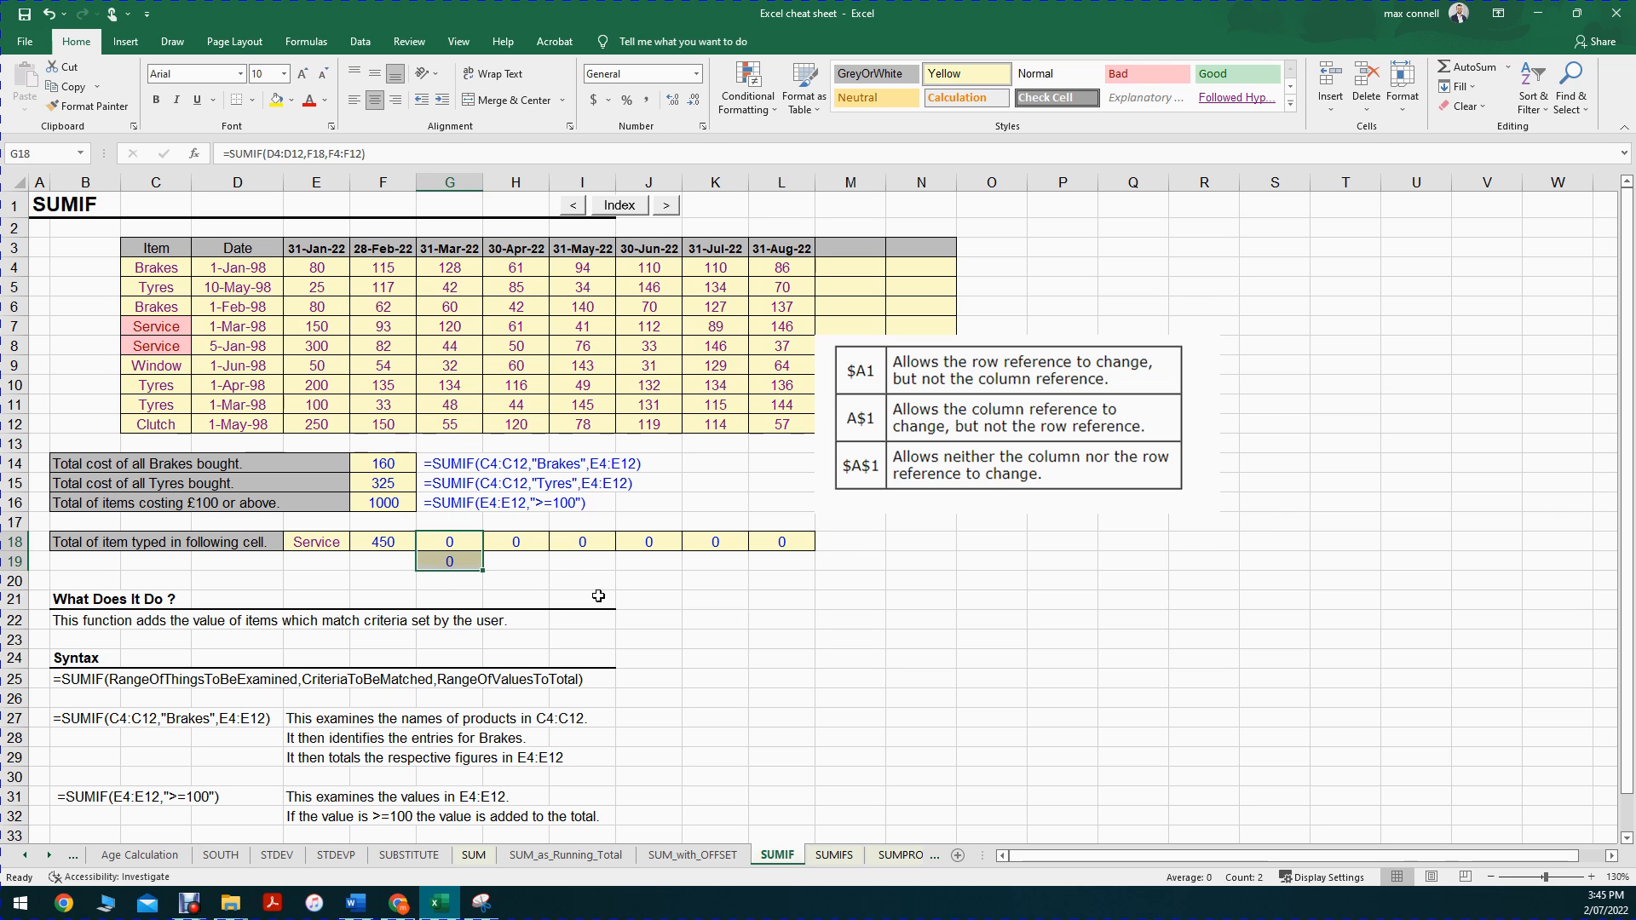
double_click(452, 562)
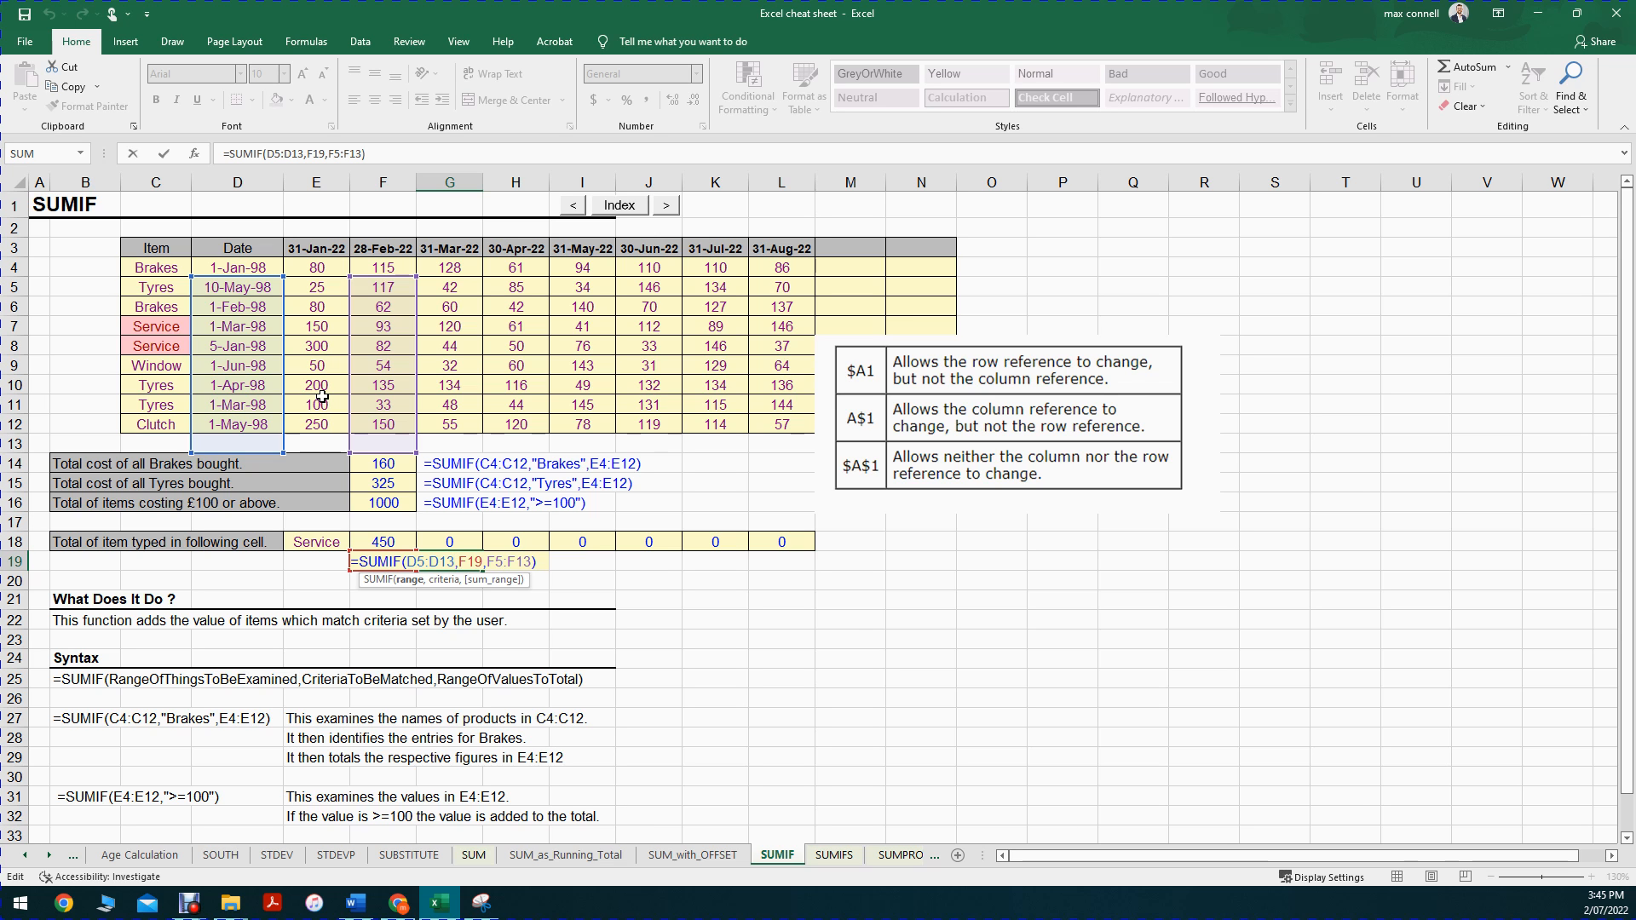
key(ctrl+Return)
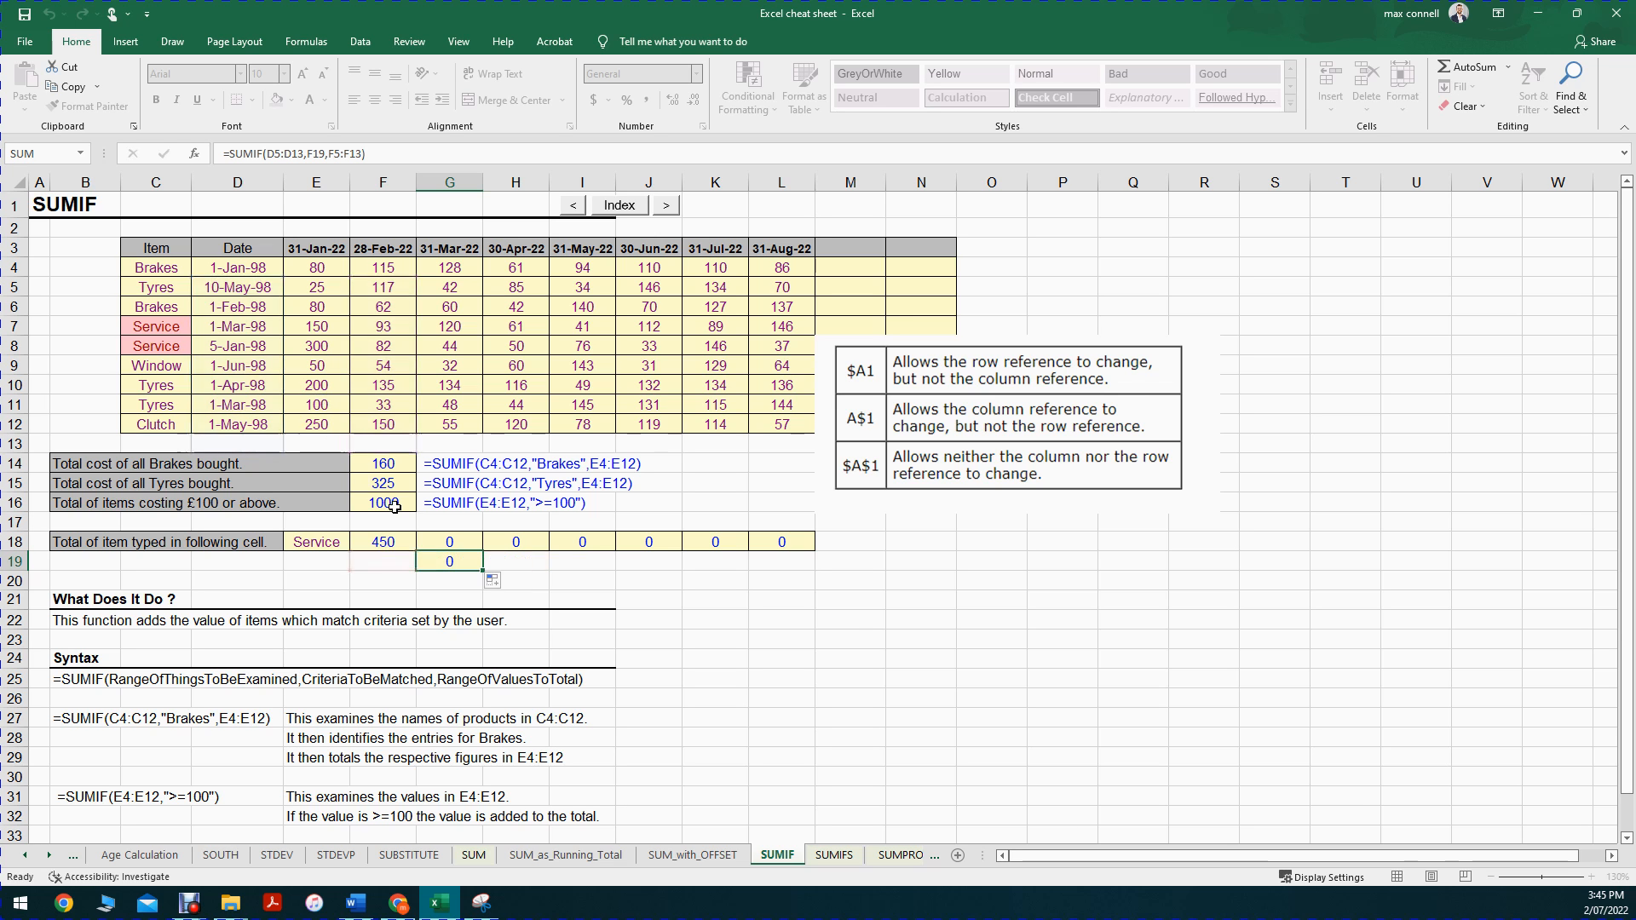
Step: Examine the item range C4:C12 and the F18 formula's arguments against the reference-locking notes
drag(173, 264, 154, 422)
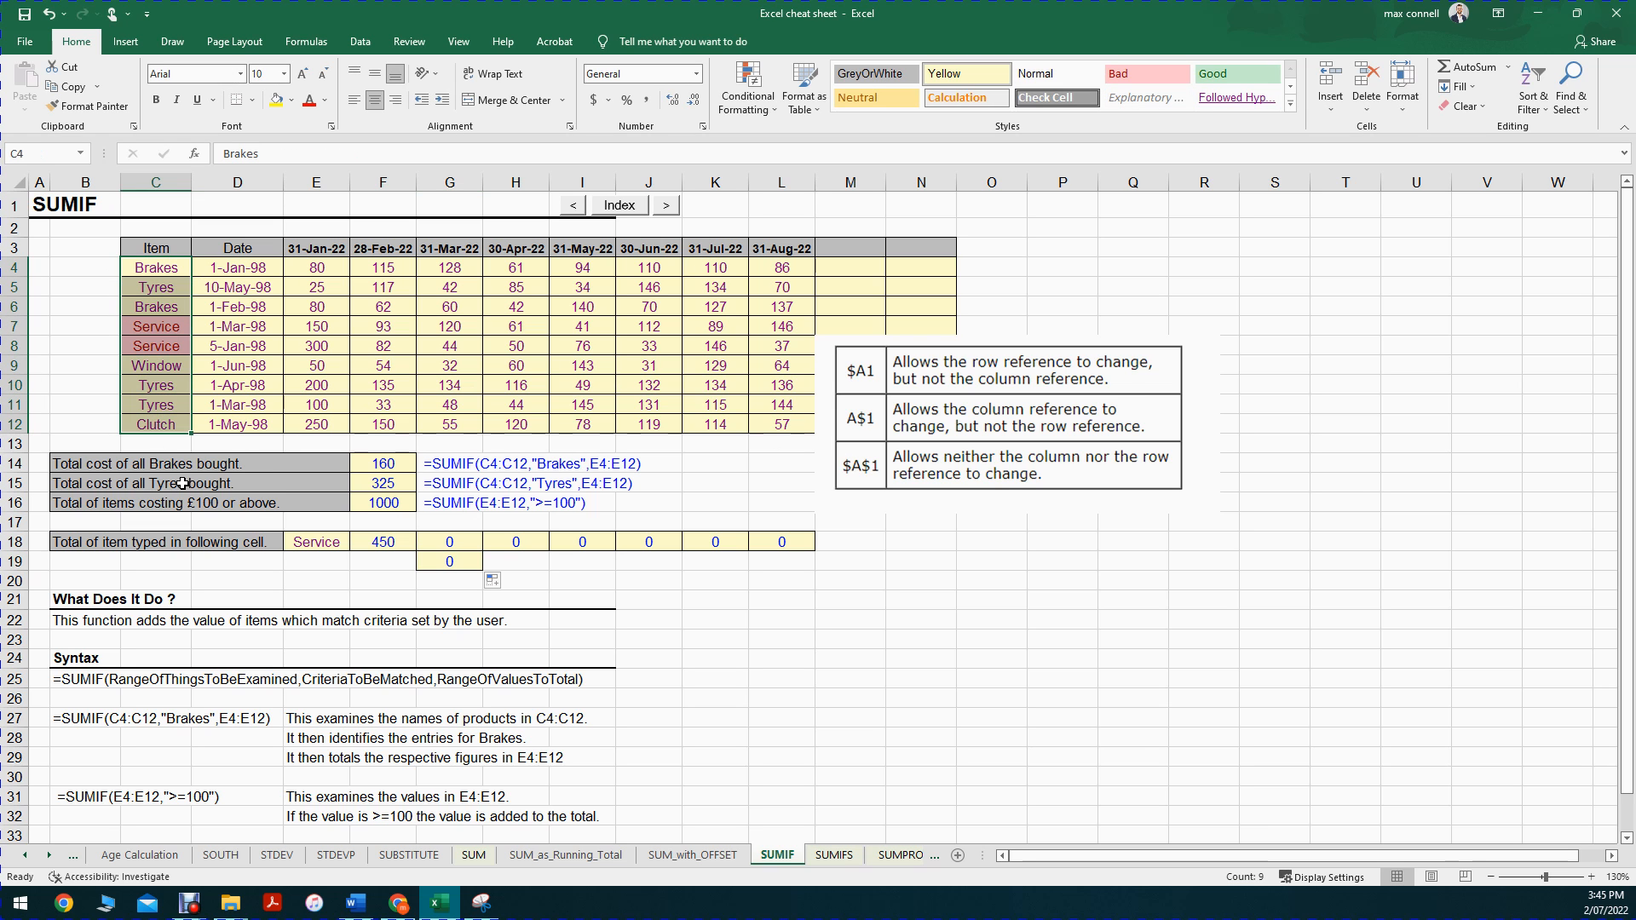
click(382, 542)
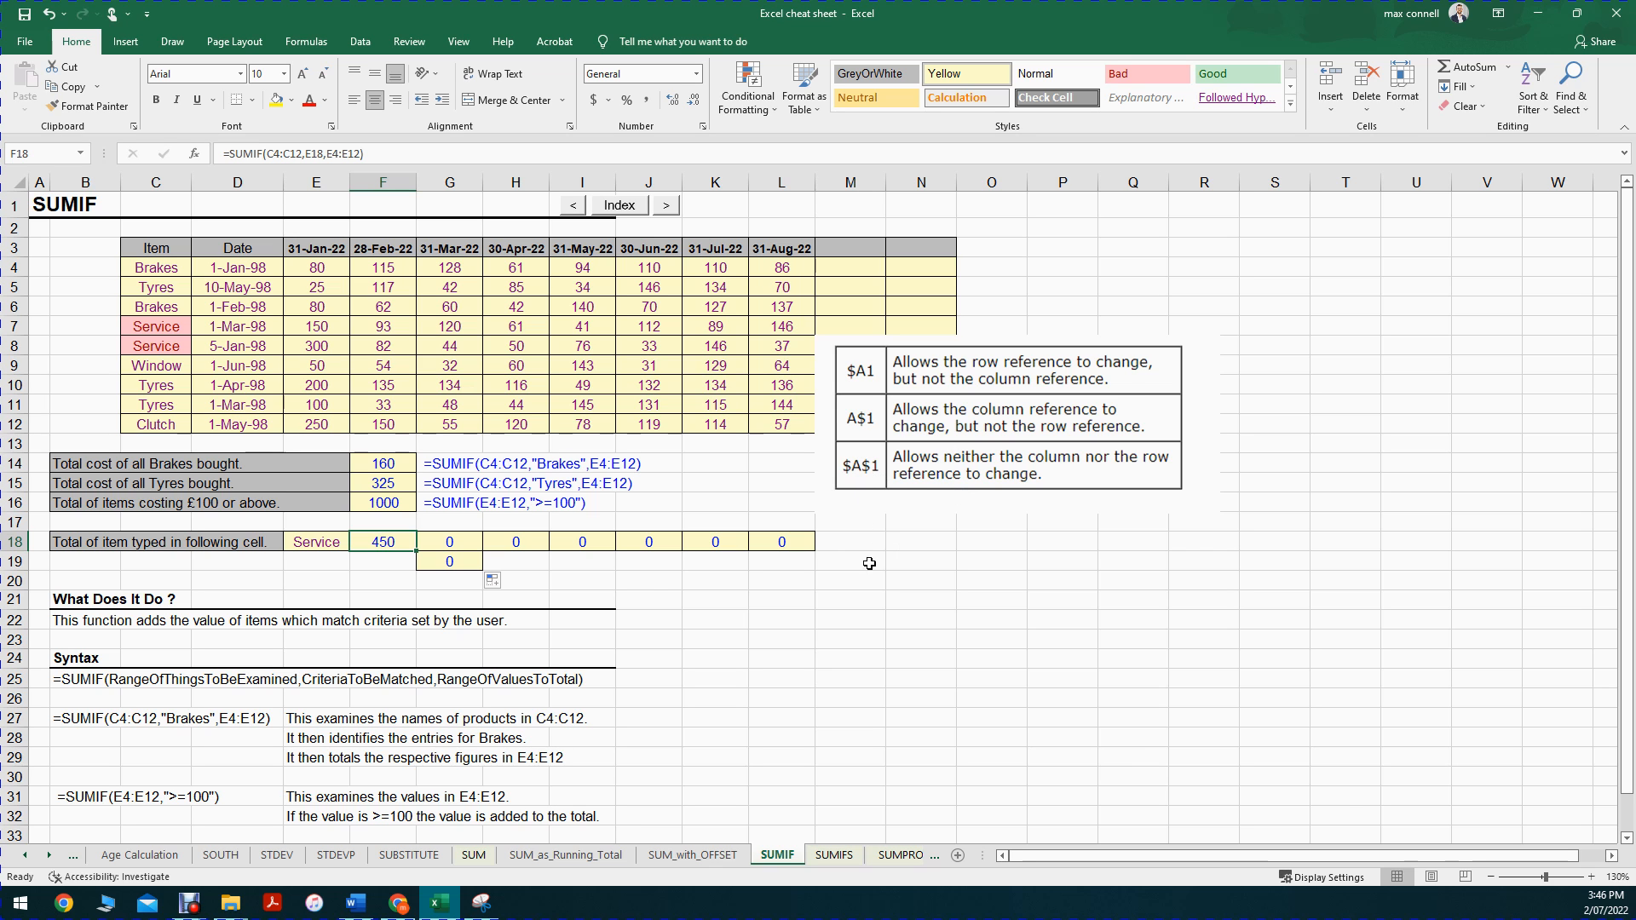
double_click(399, 543)
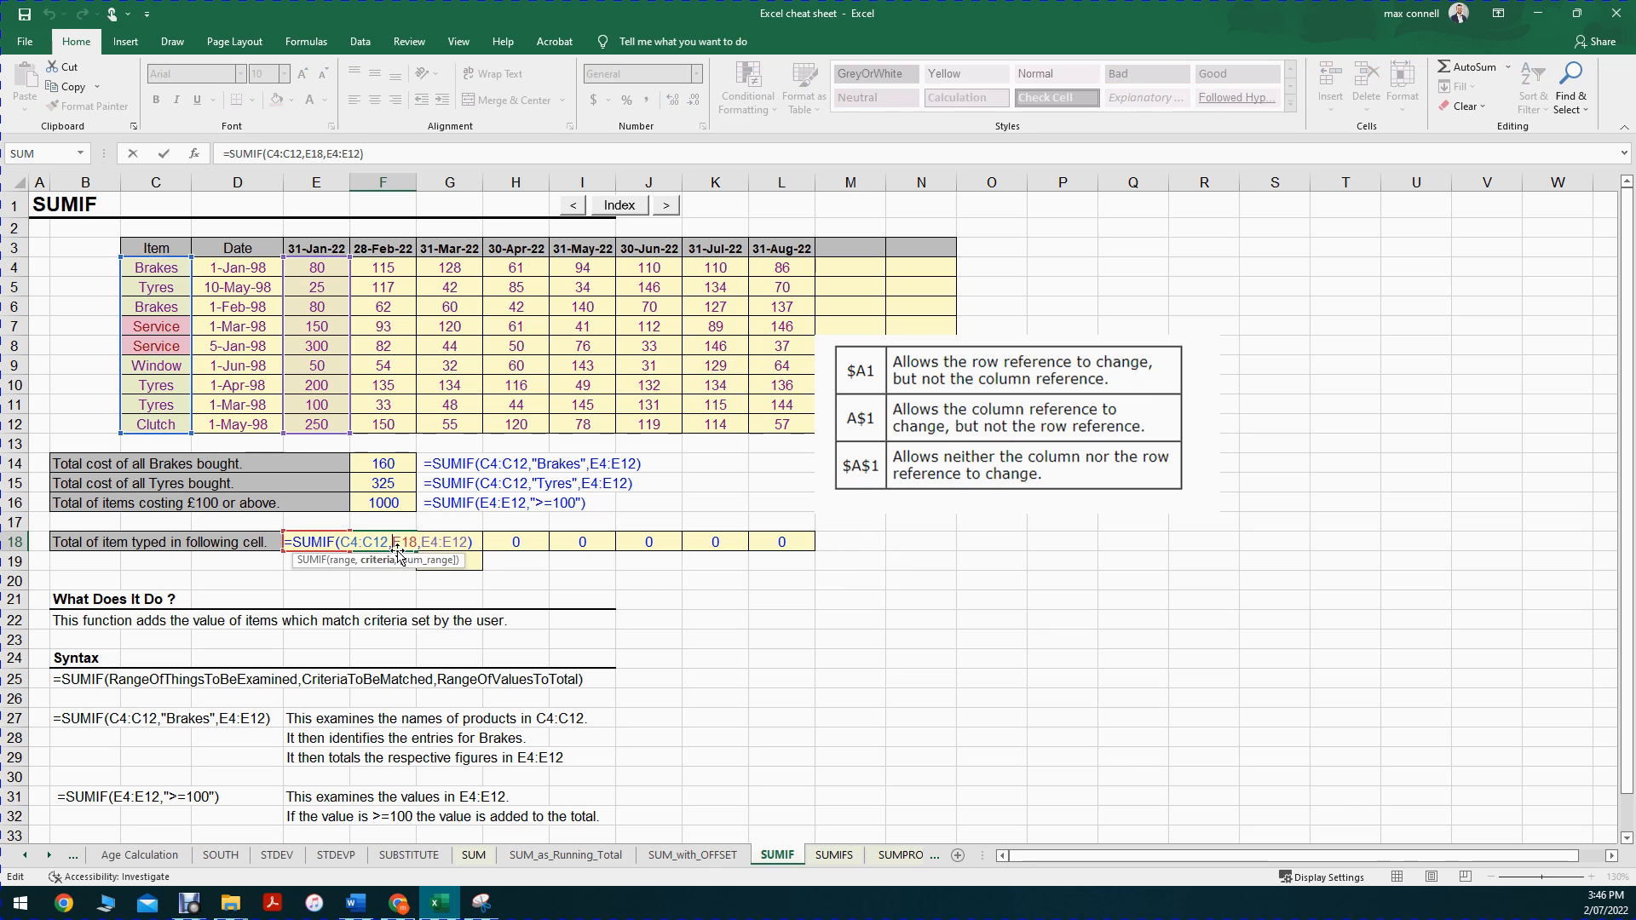
click(377, 559)
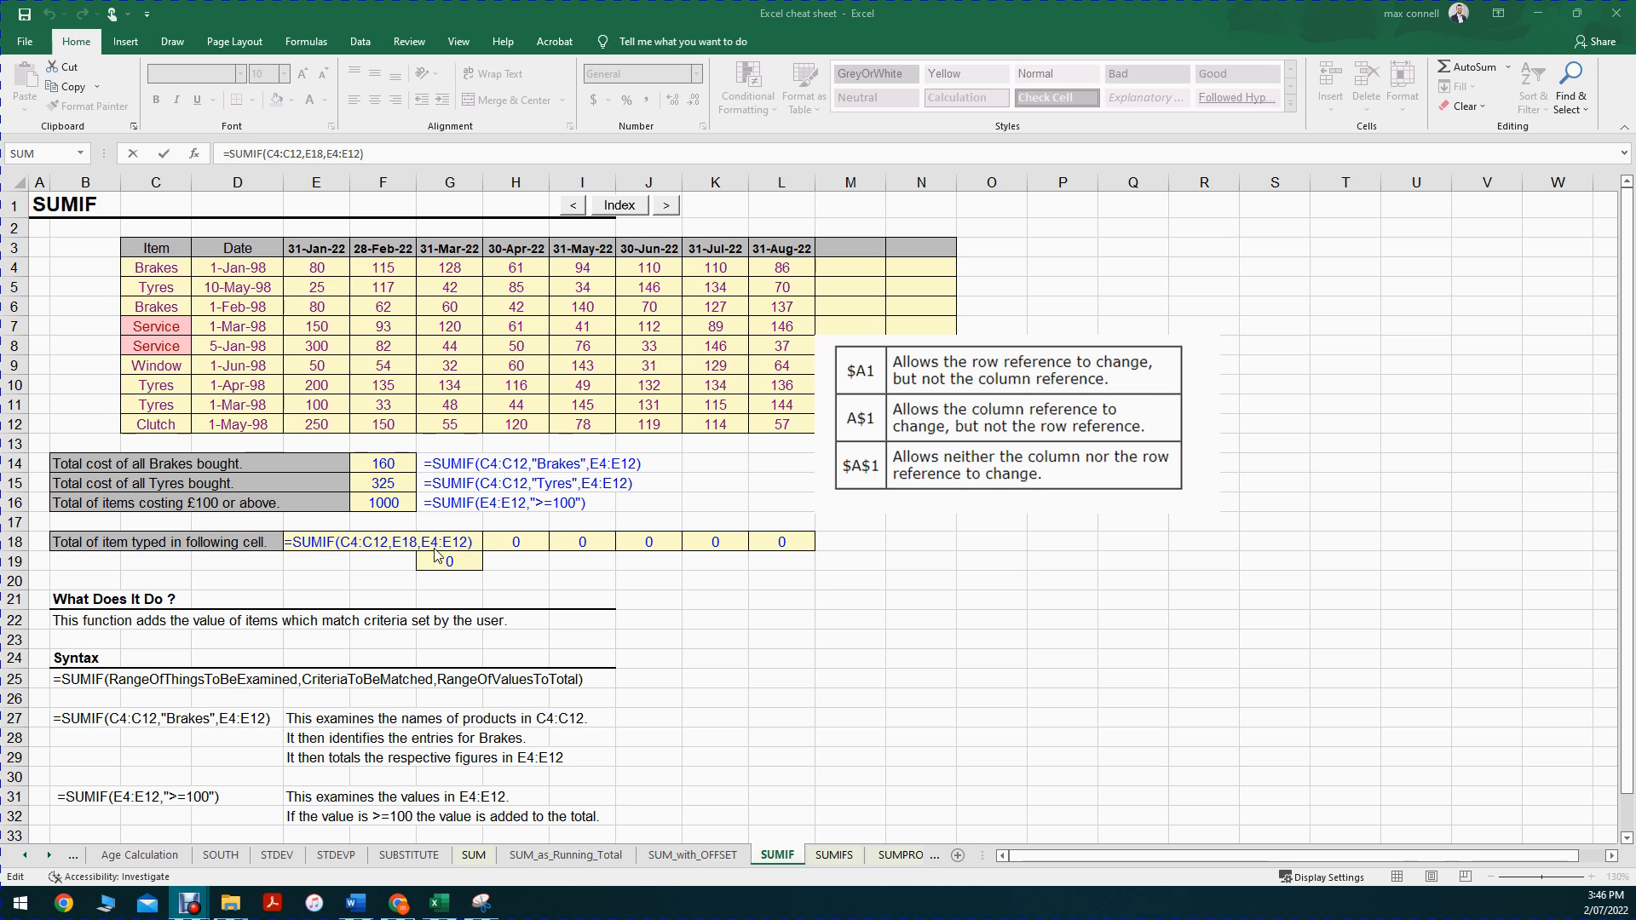
click(388, 541)
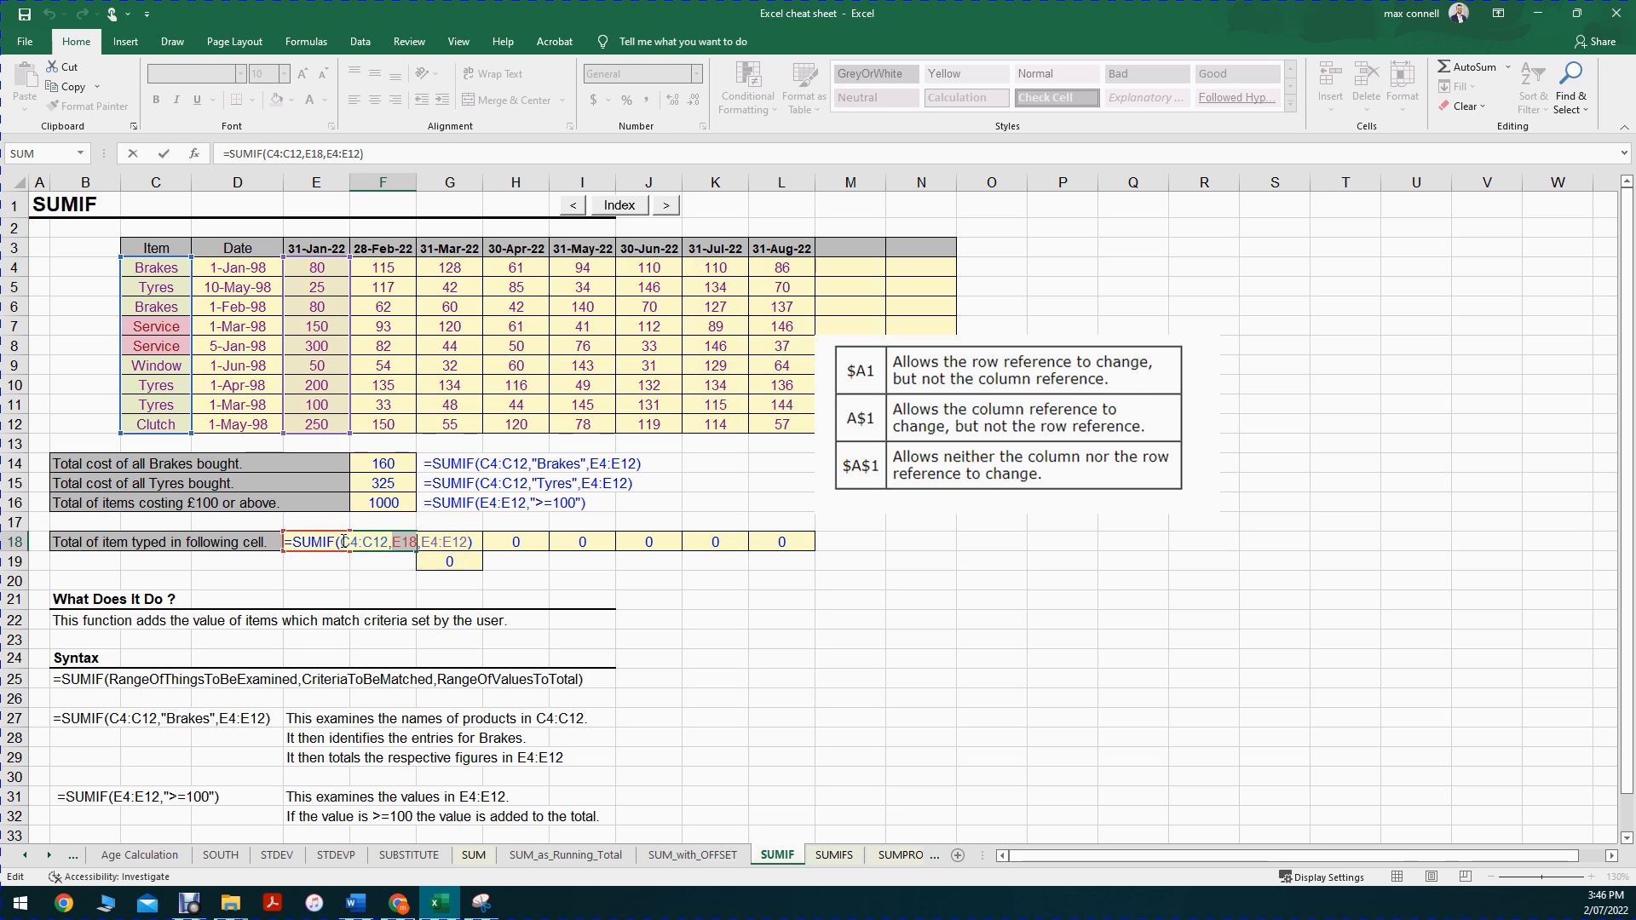
click(389, 542)
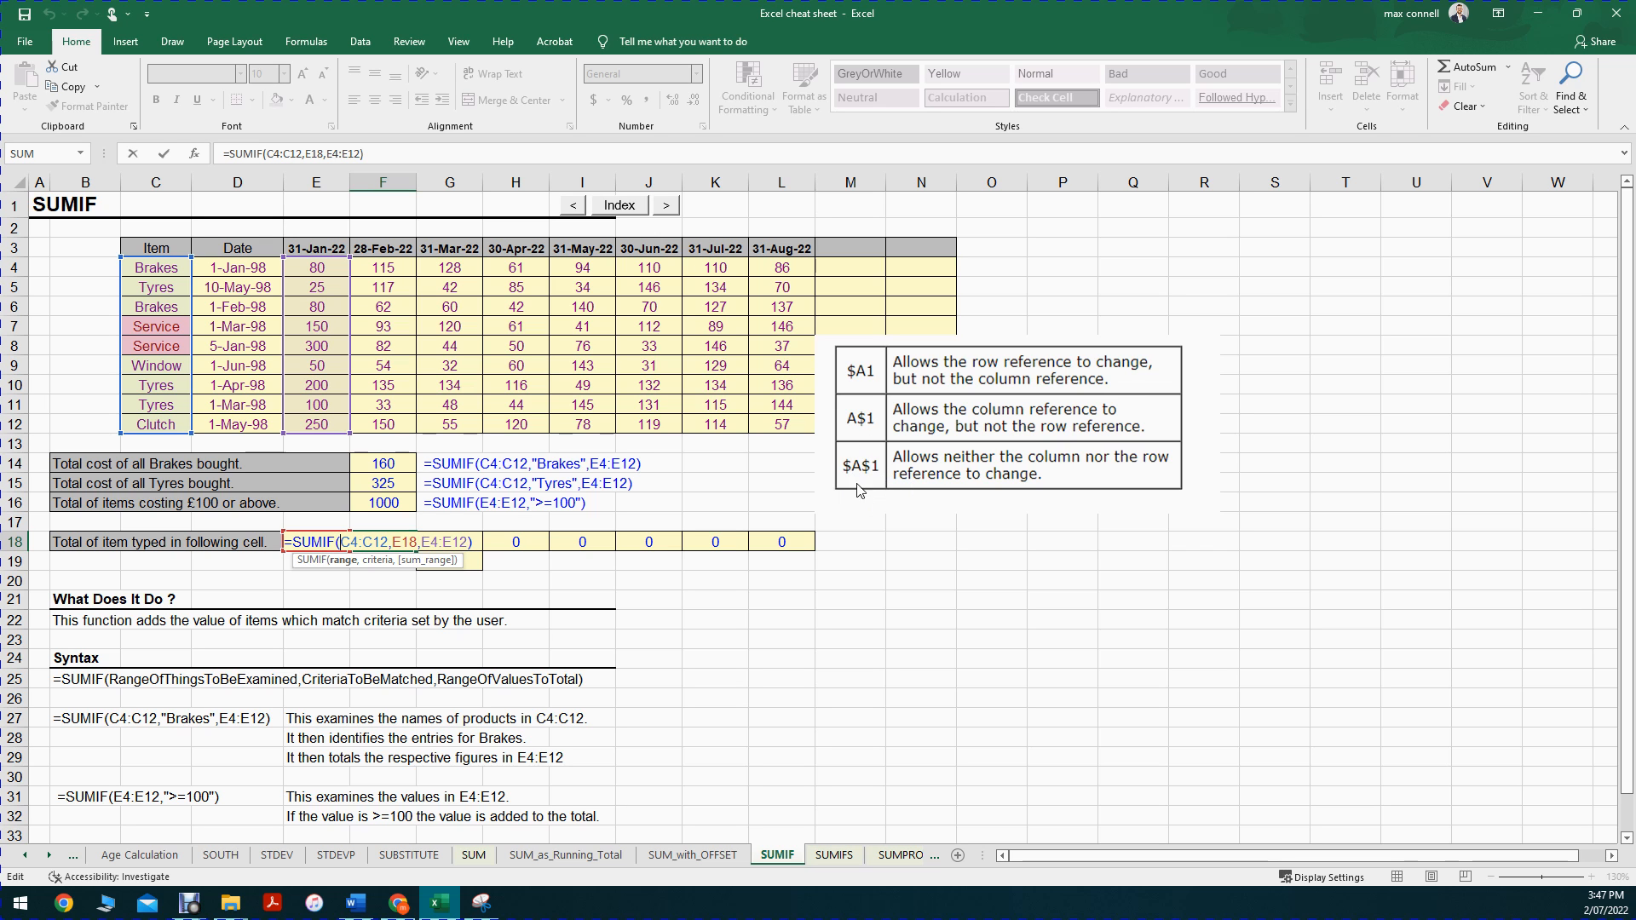
key(Escape)
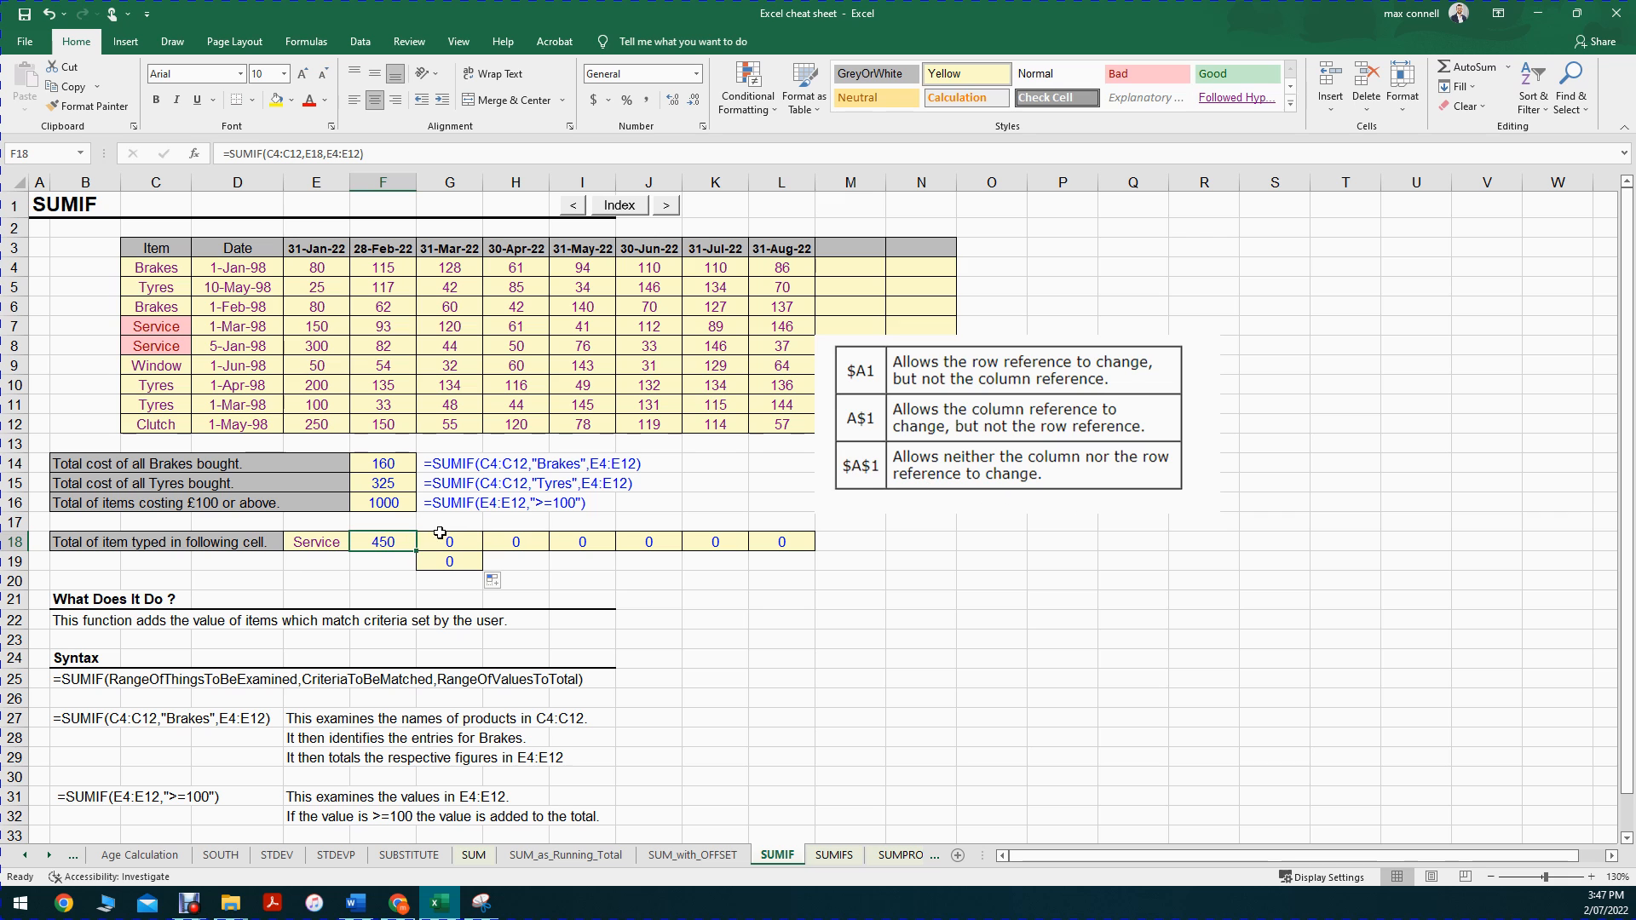
Step: Examine the F18 formula and its criteria cell E18 relative to the cells across row 18 and below
double_click(393, 542)
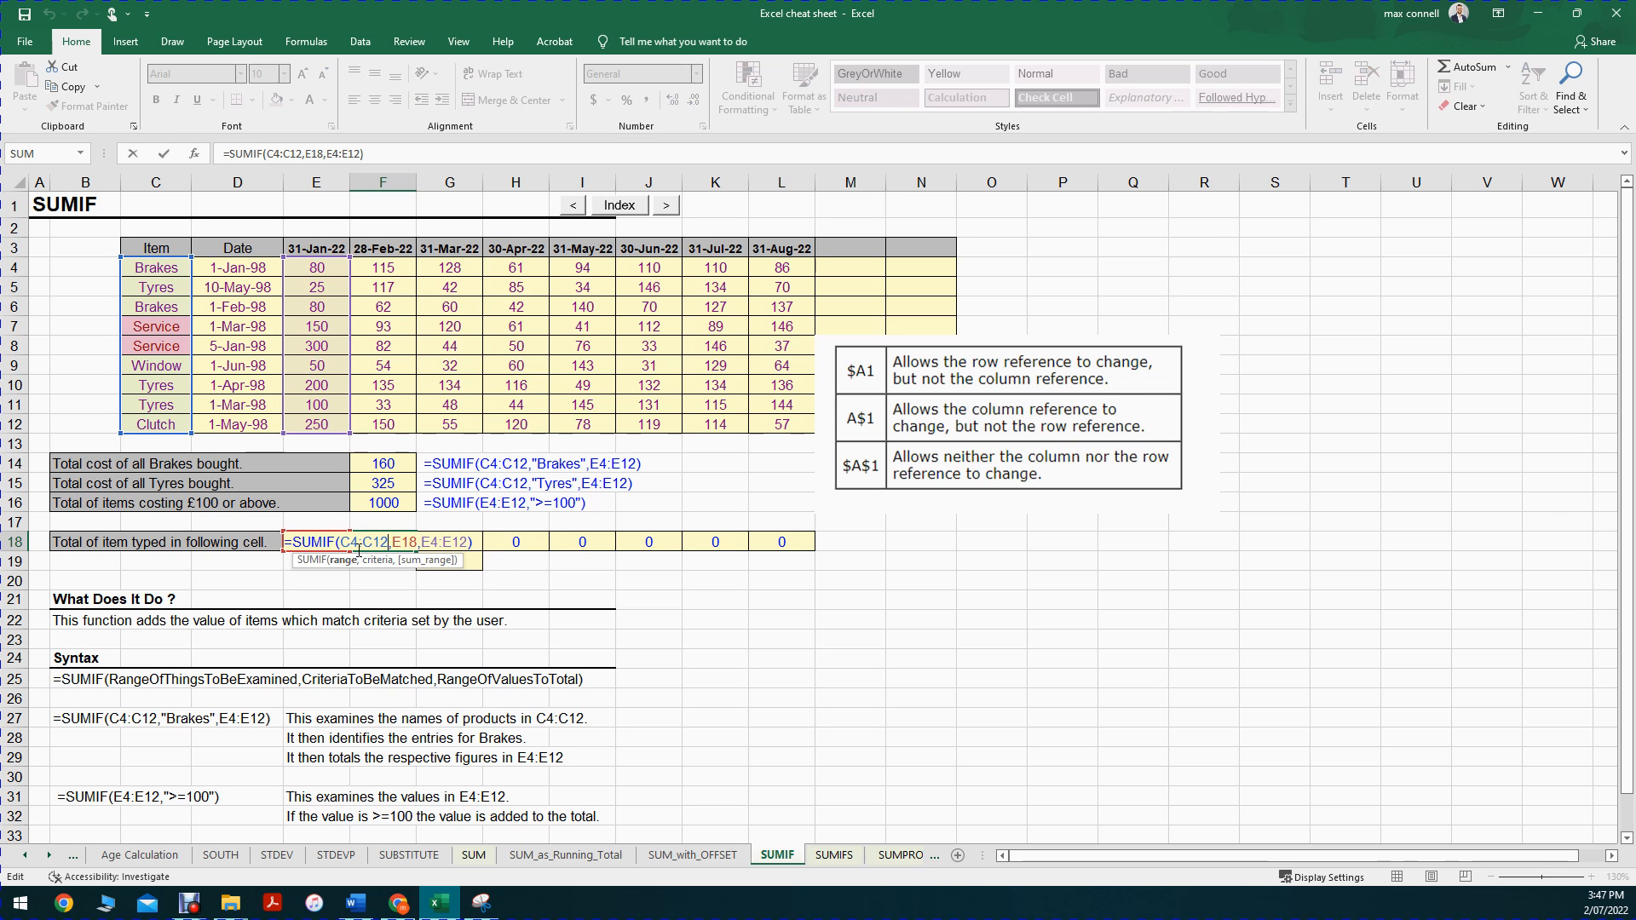
double_click(403, 543)
key(Escape)
drag(315, 562, 239, 660)
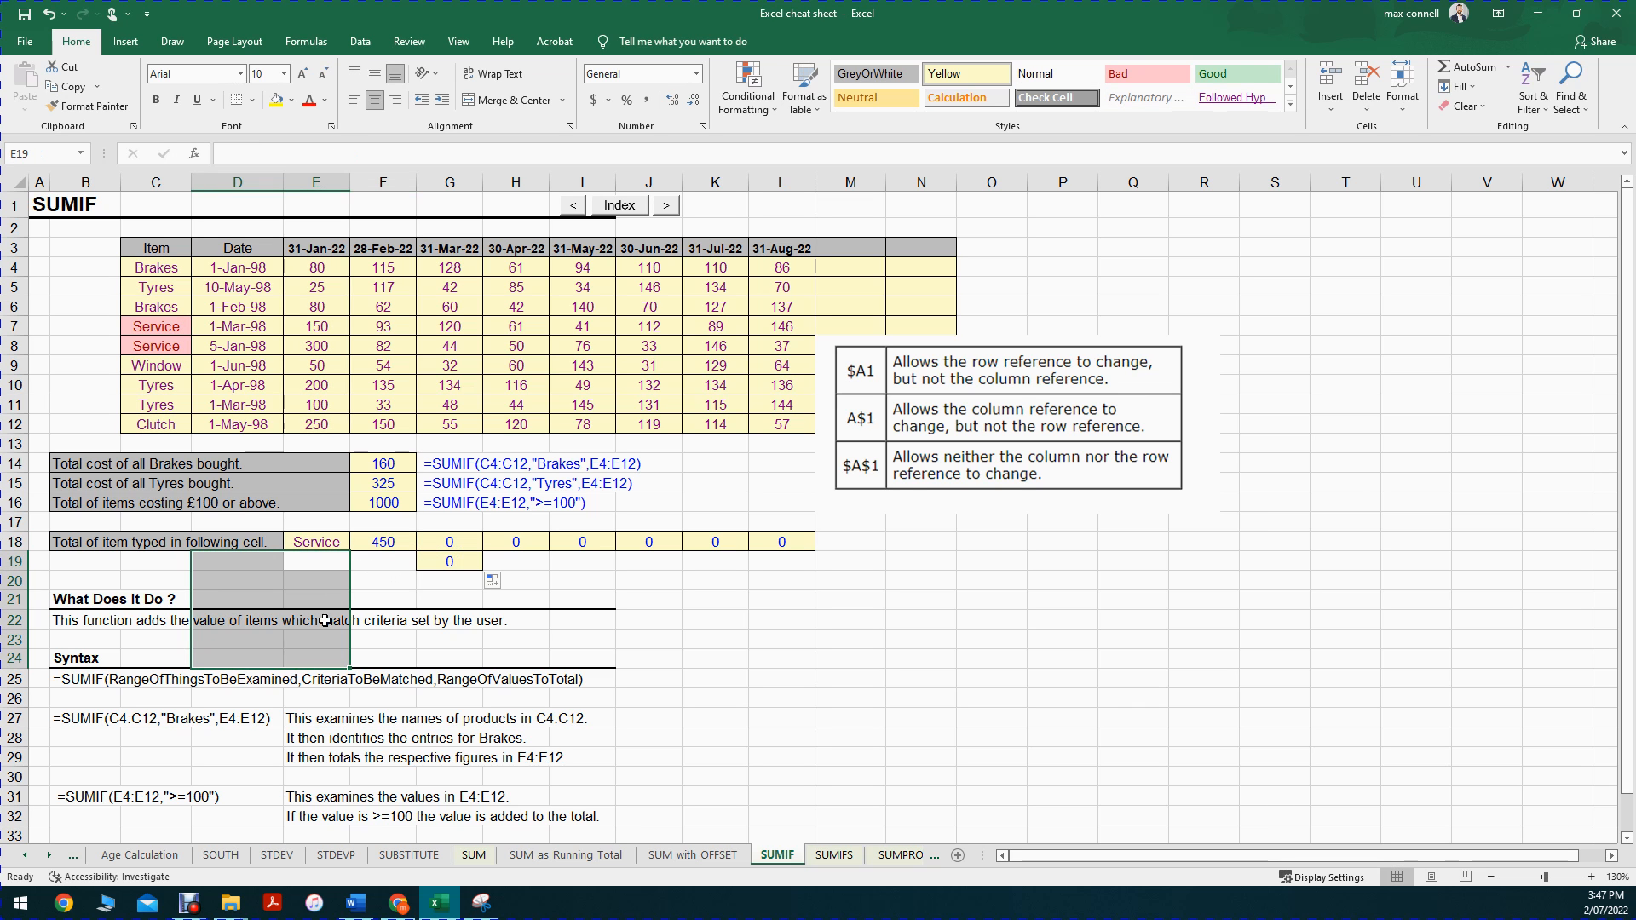
click(317, 543)
key(shift+Right)
key(shift+Right)
key(shift+Right)
key(shift+Right)
key(shift+Right)
key(shift+Right)
key(shift+Right)
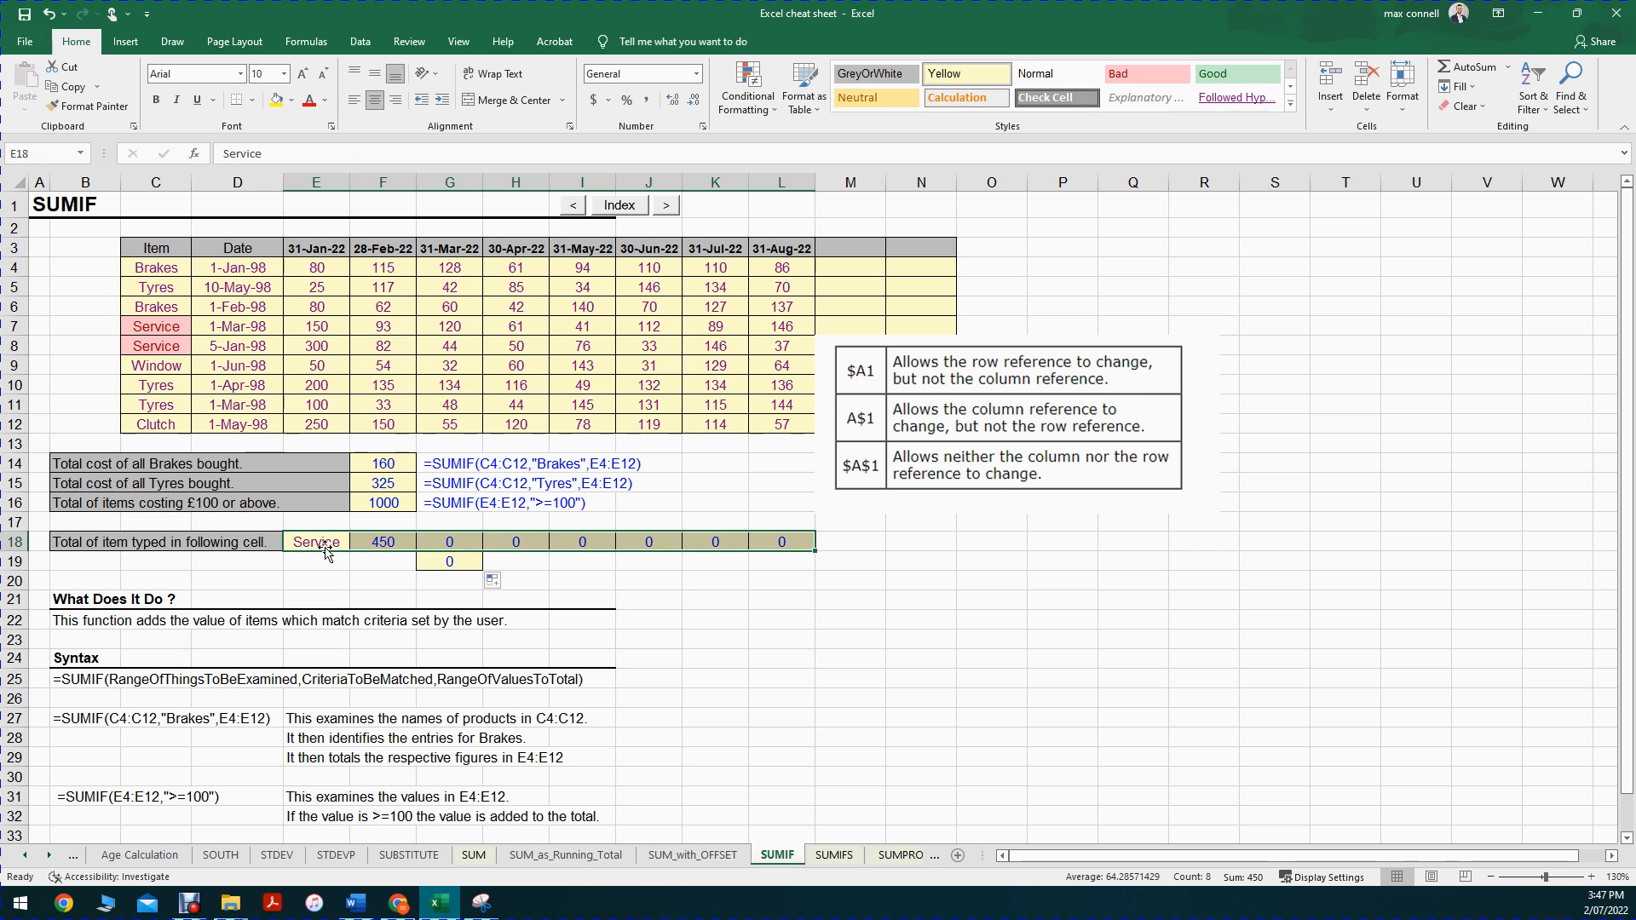
click(850, 580)
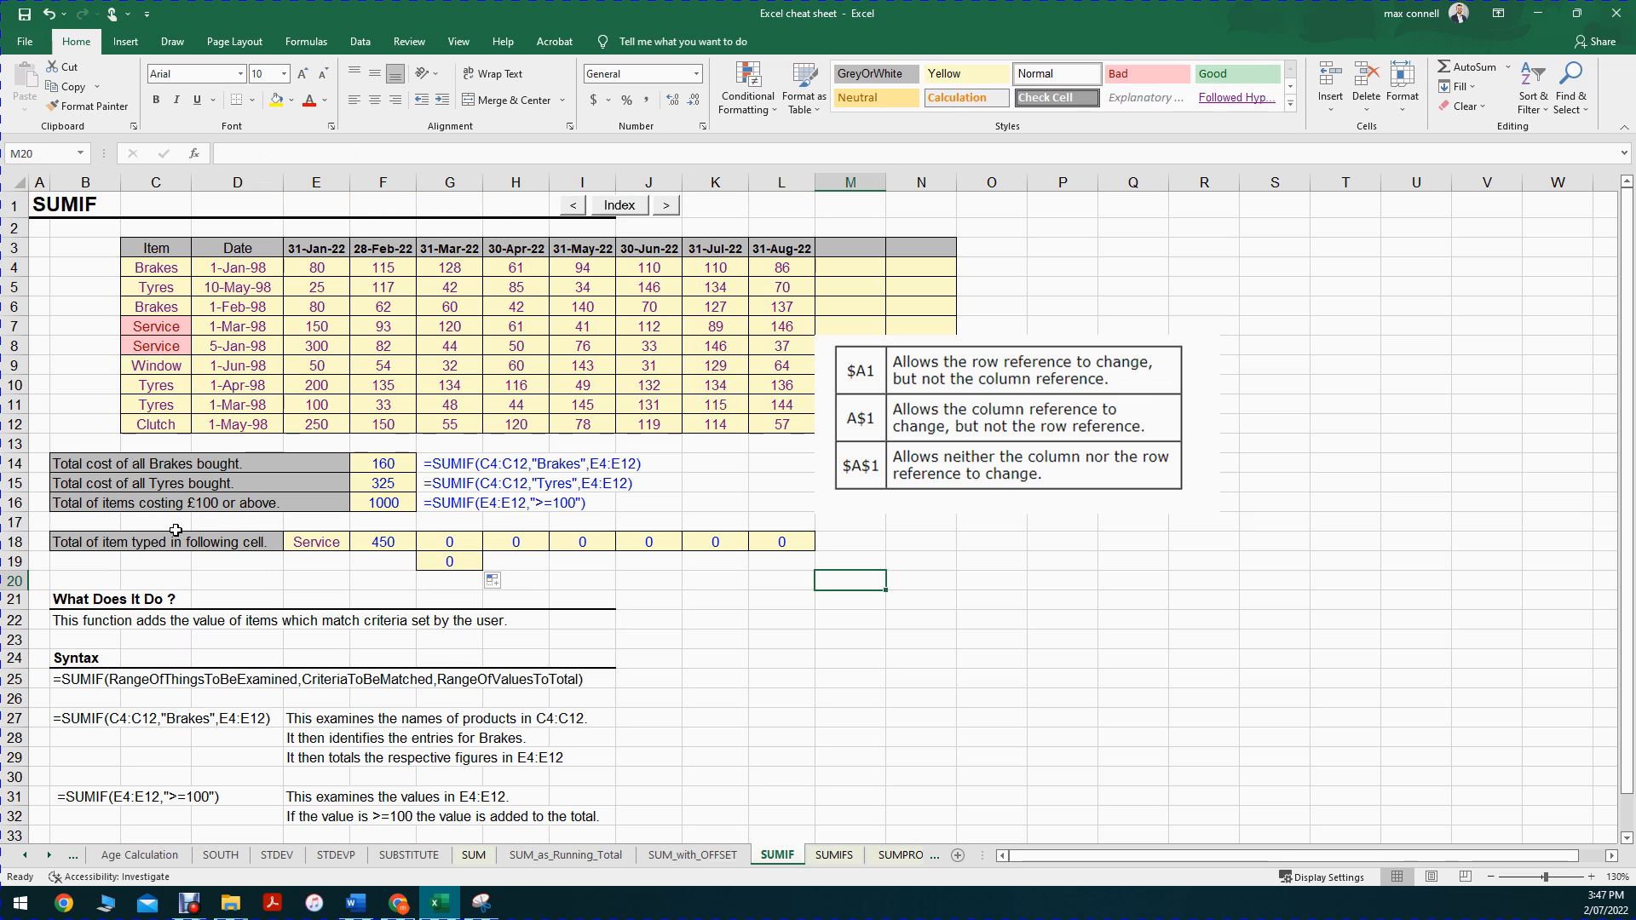
drag(315, 543, 309, 598)
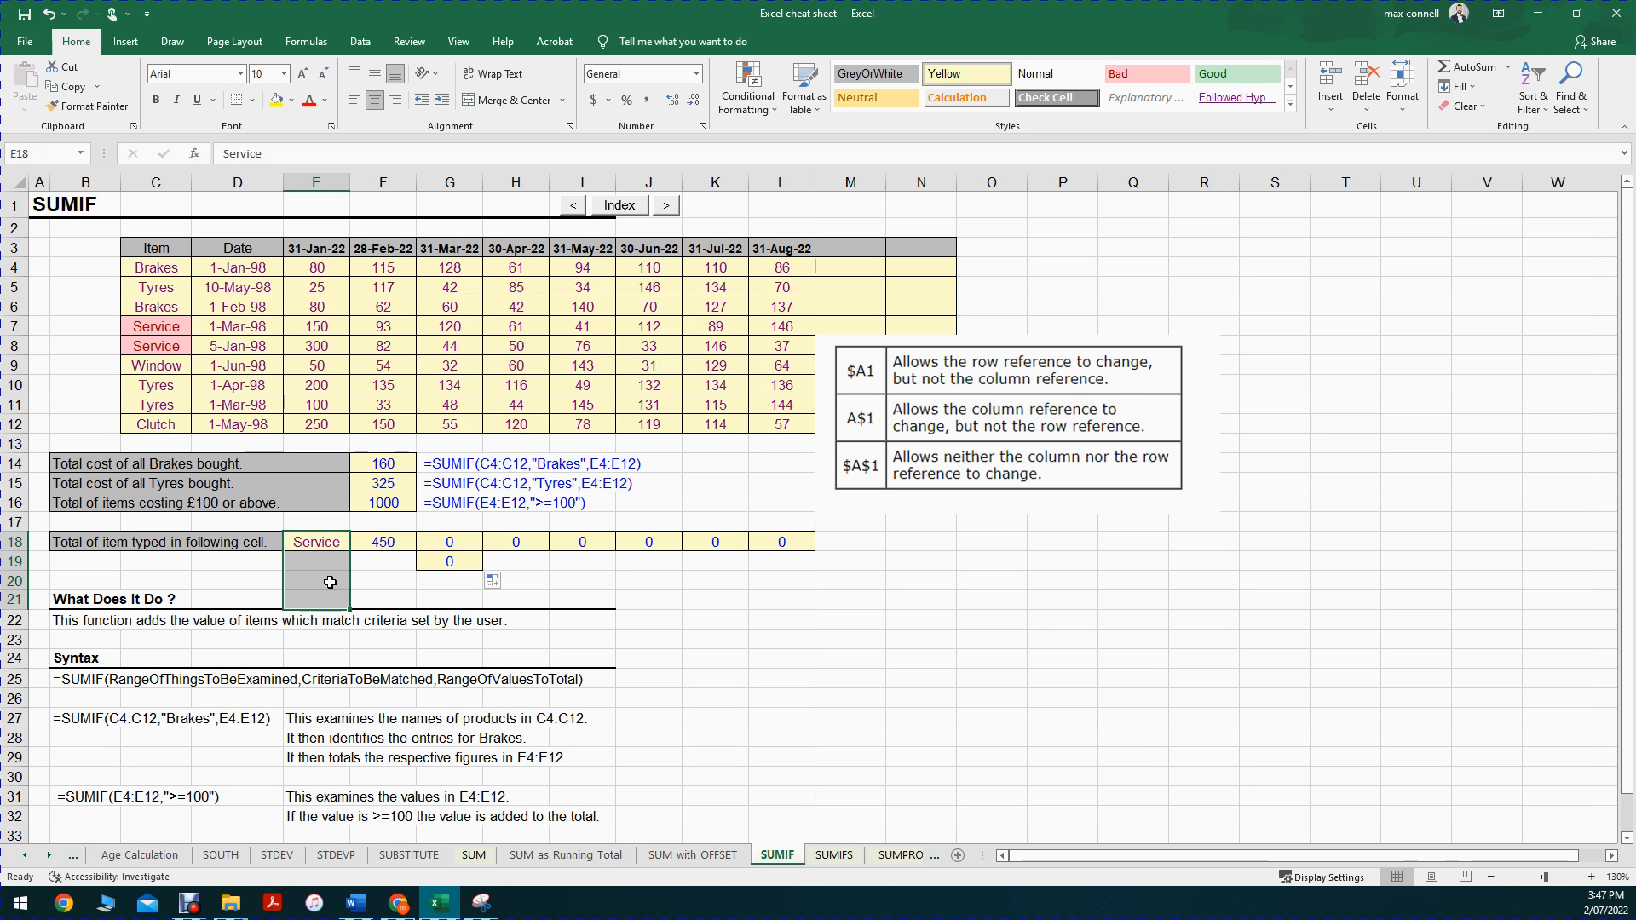
click(331, 582)
click(325, 545)
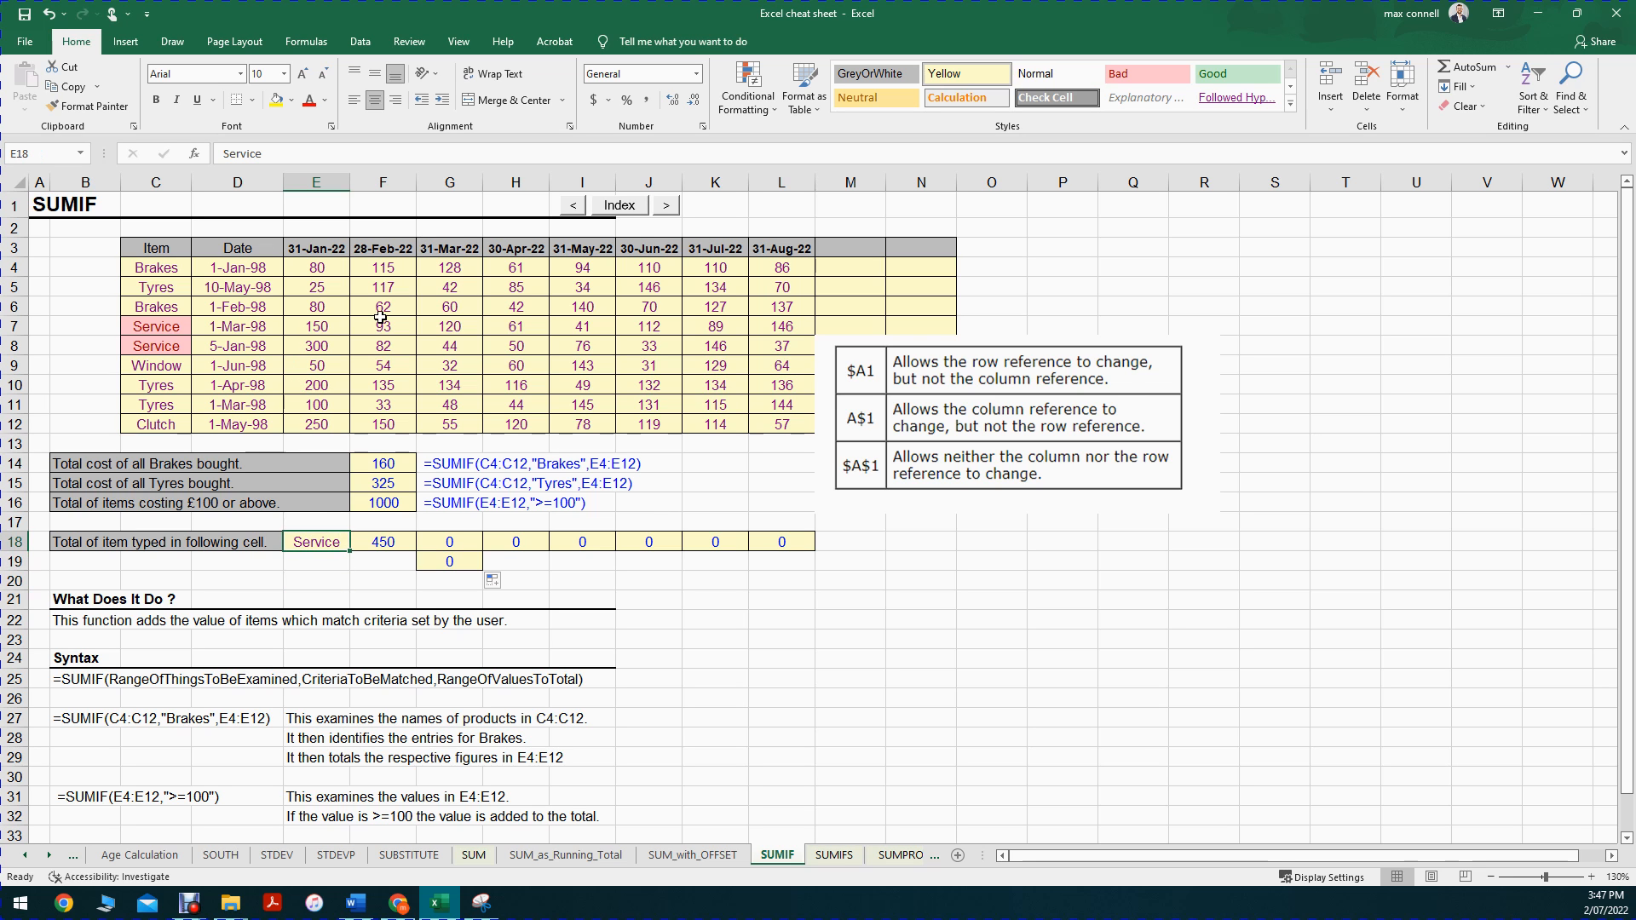
Step: Lock the criteria reference in the F18 SUMIF formula as $E$18
double_click(373, 543)
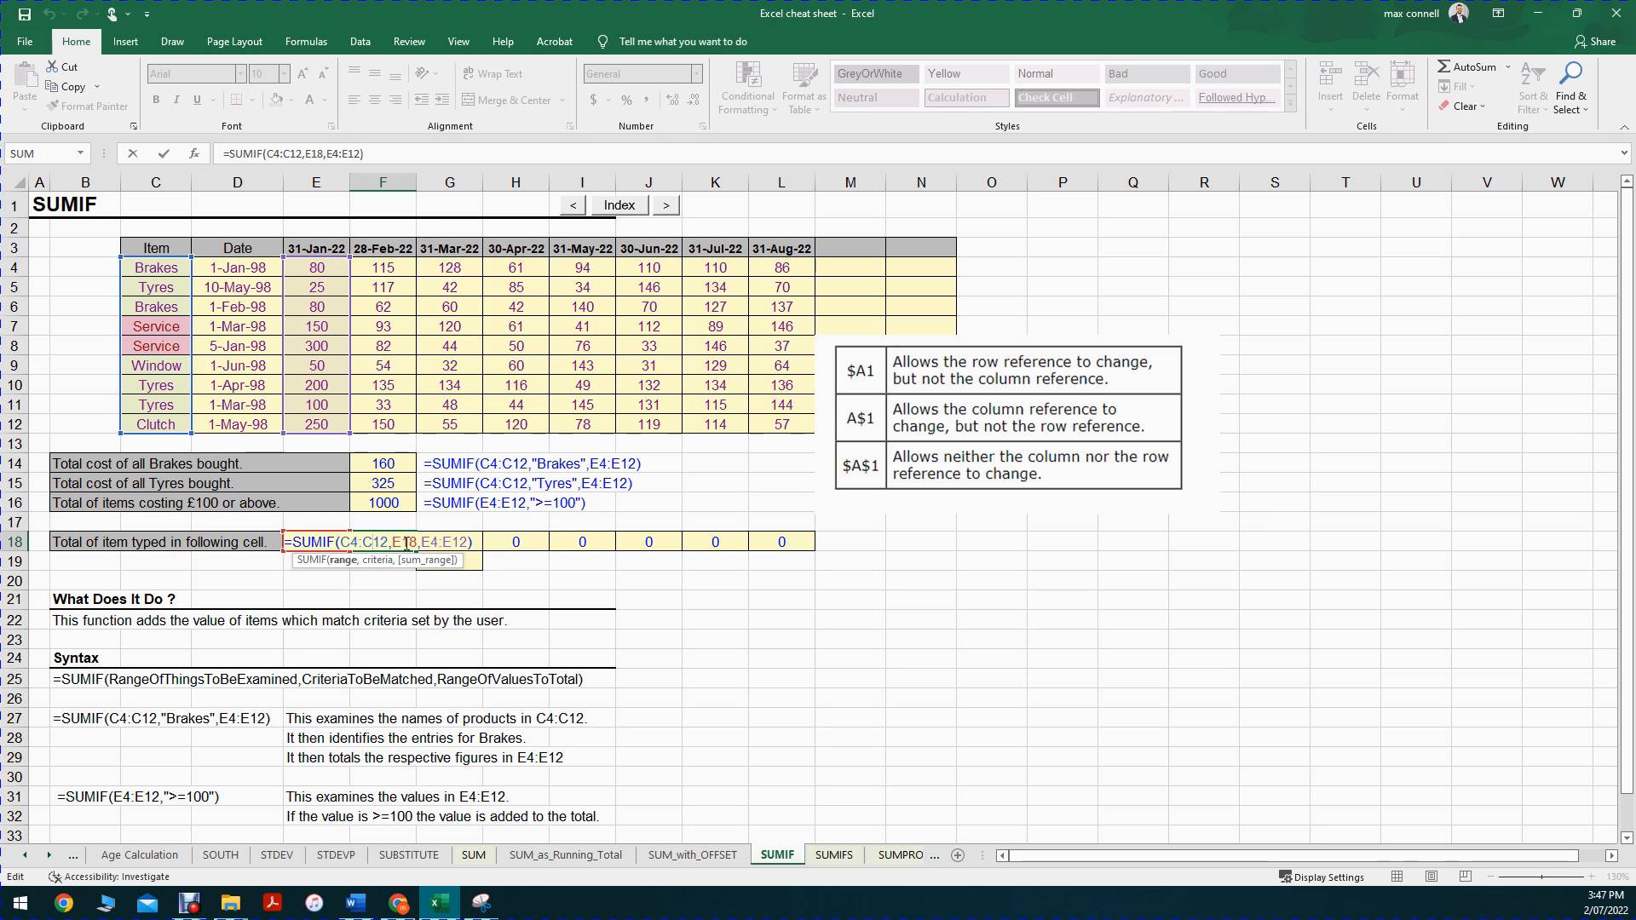
double_click(406, 543)
click(395, 543)
text($E)
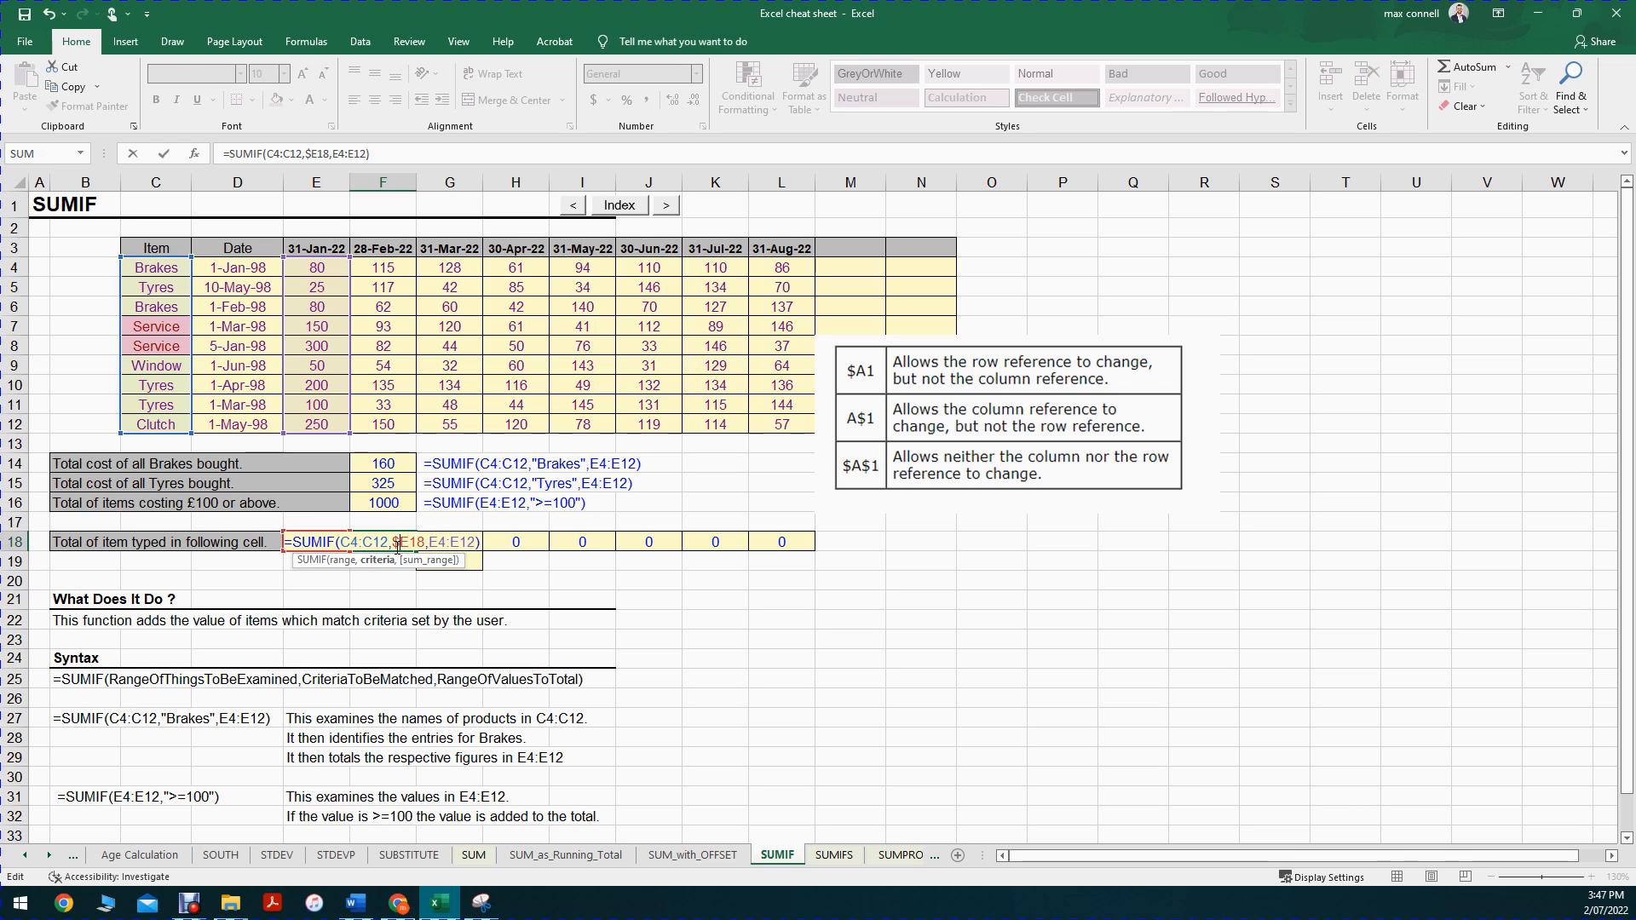
text($)
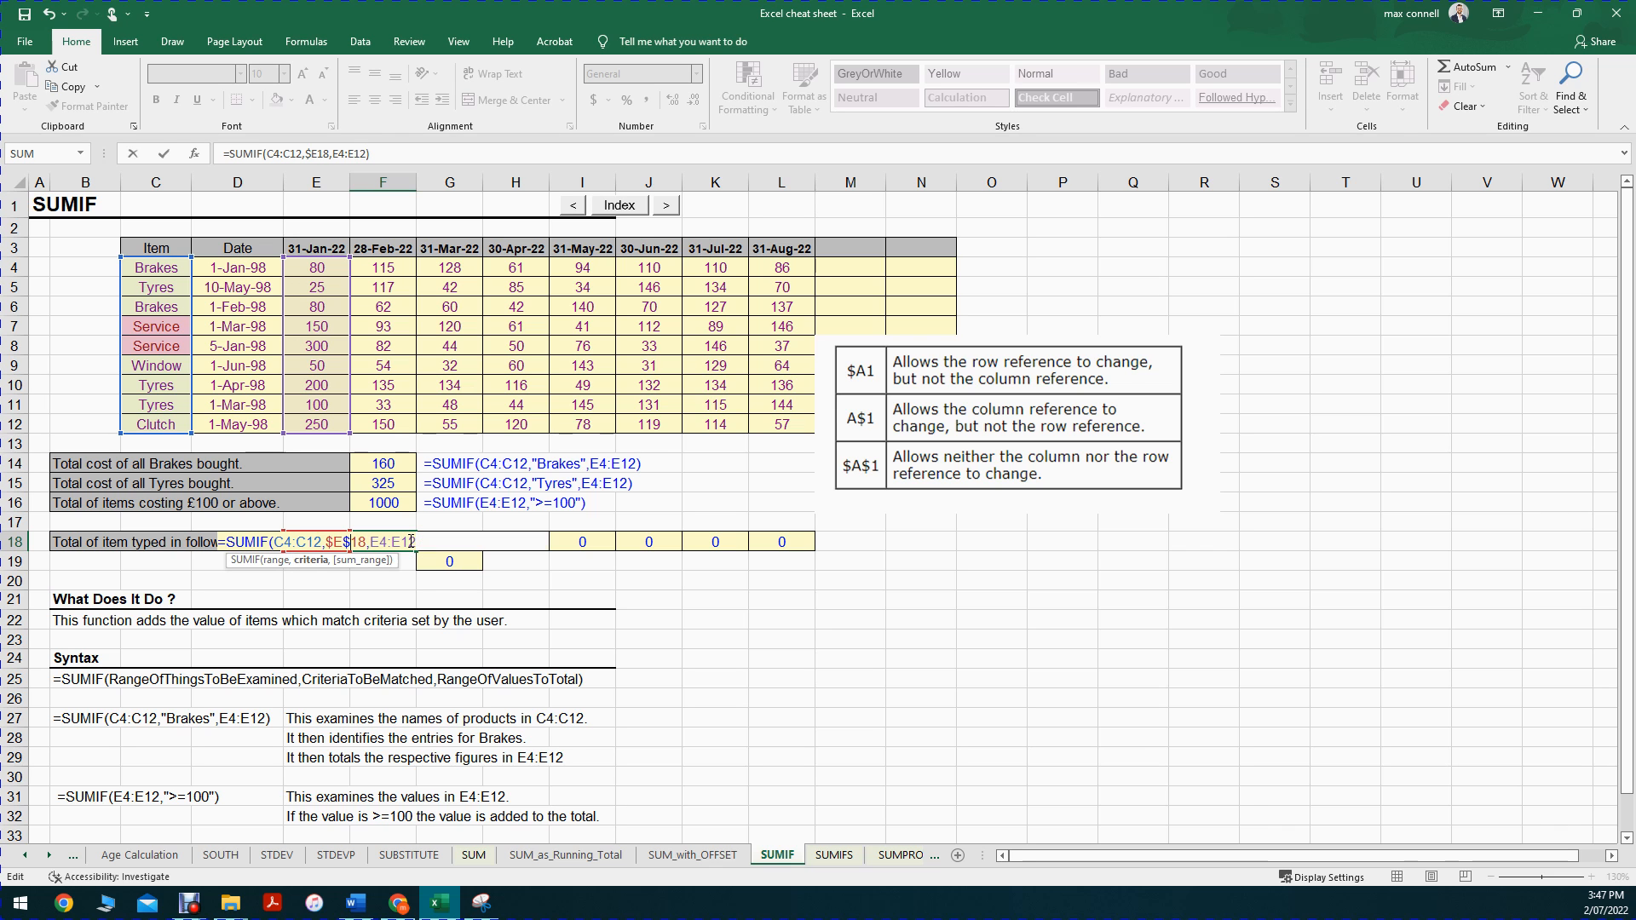
Step: Fill the F18 SUMIF formula with its locked criteria across to L18 and inspect the references in H18, I18 and J18
key(ctrl+Return)
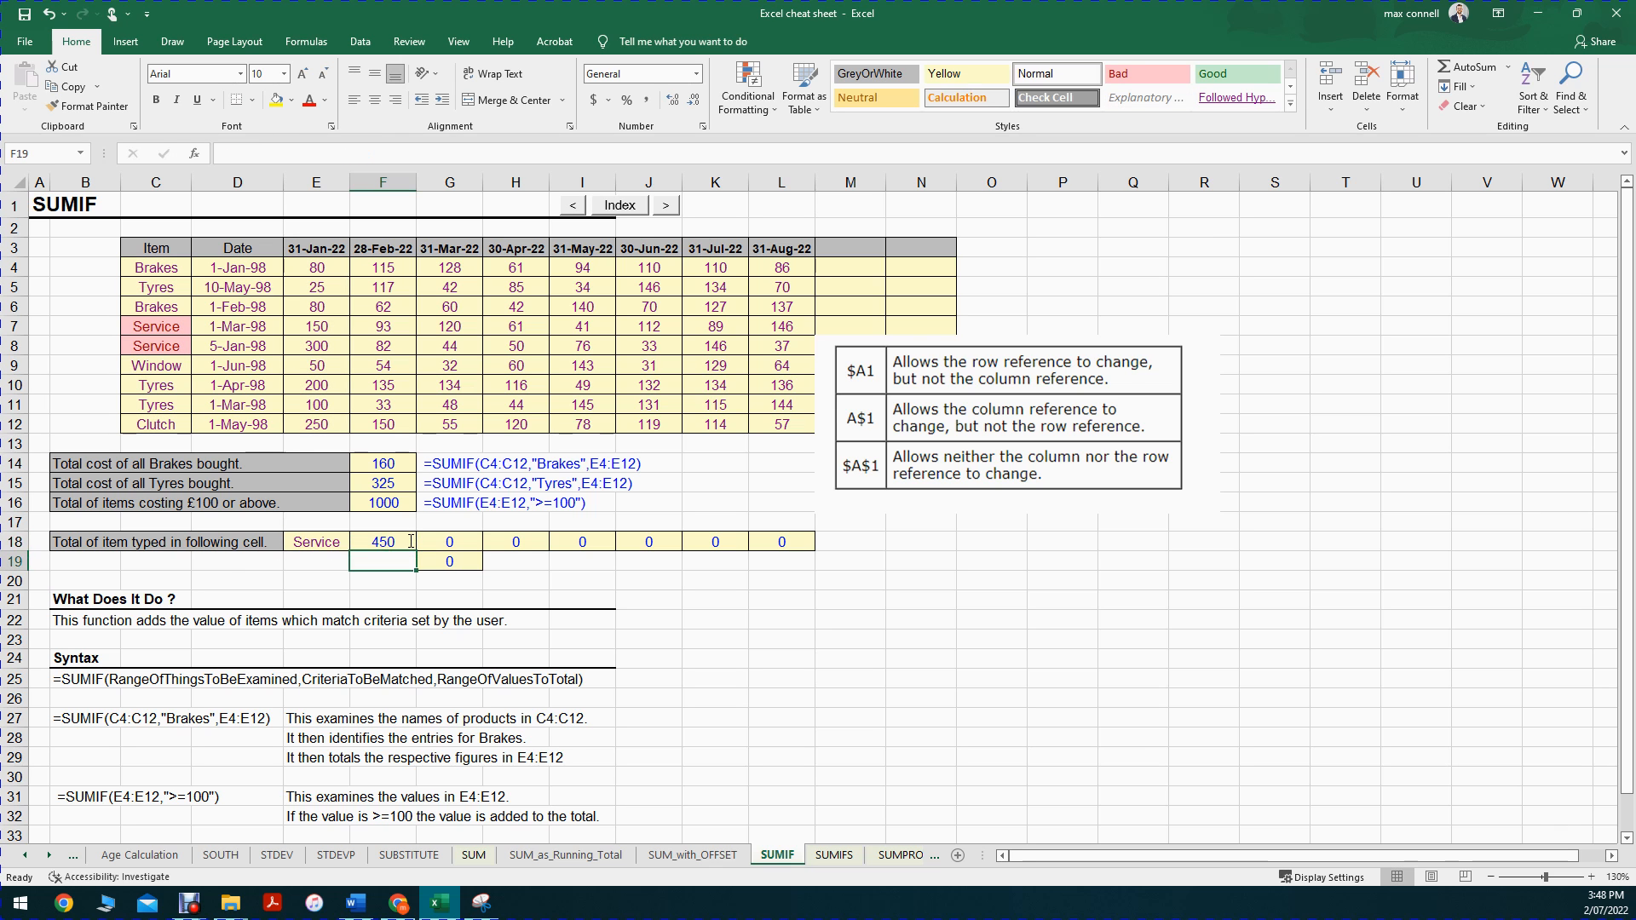
drag(419, 552, 816, 552)
click(501, 540)
key(shift+Right)
double_click(502, 541)
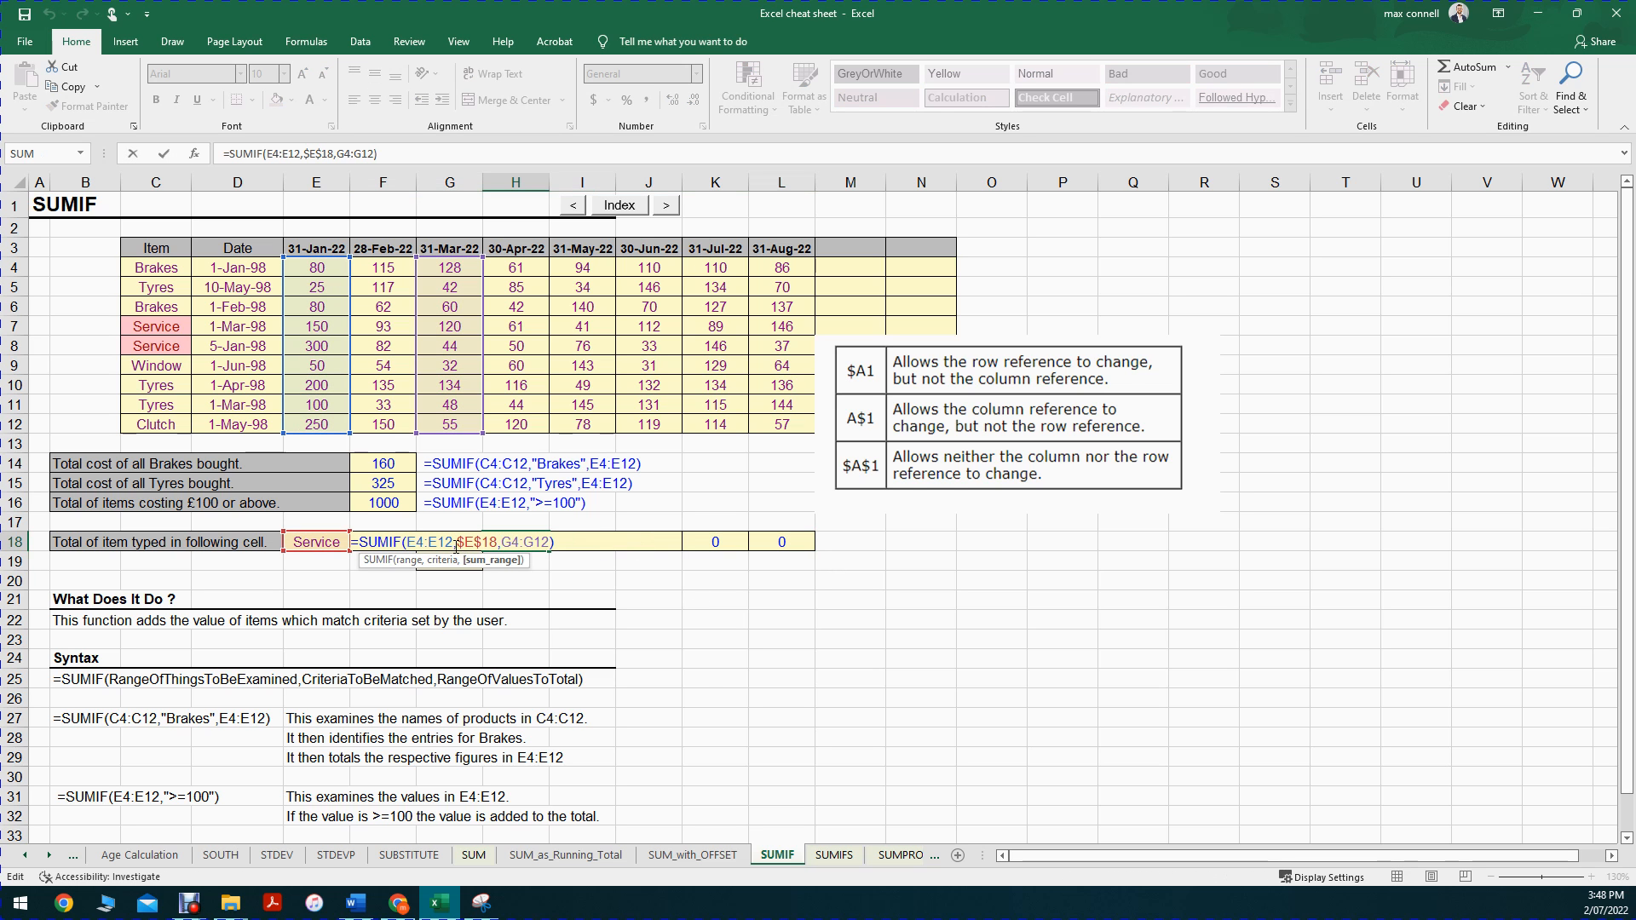
click(448, 562)
key(Escape)
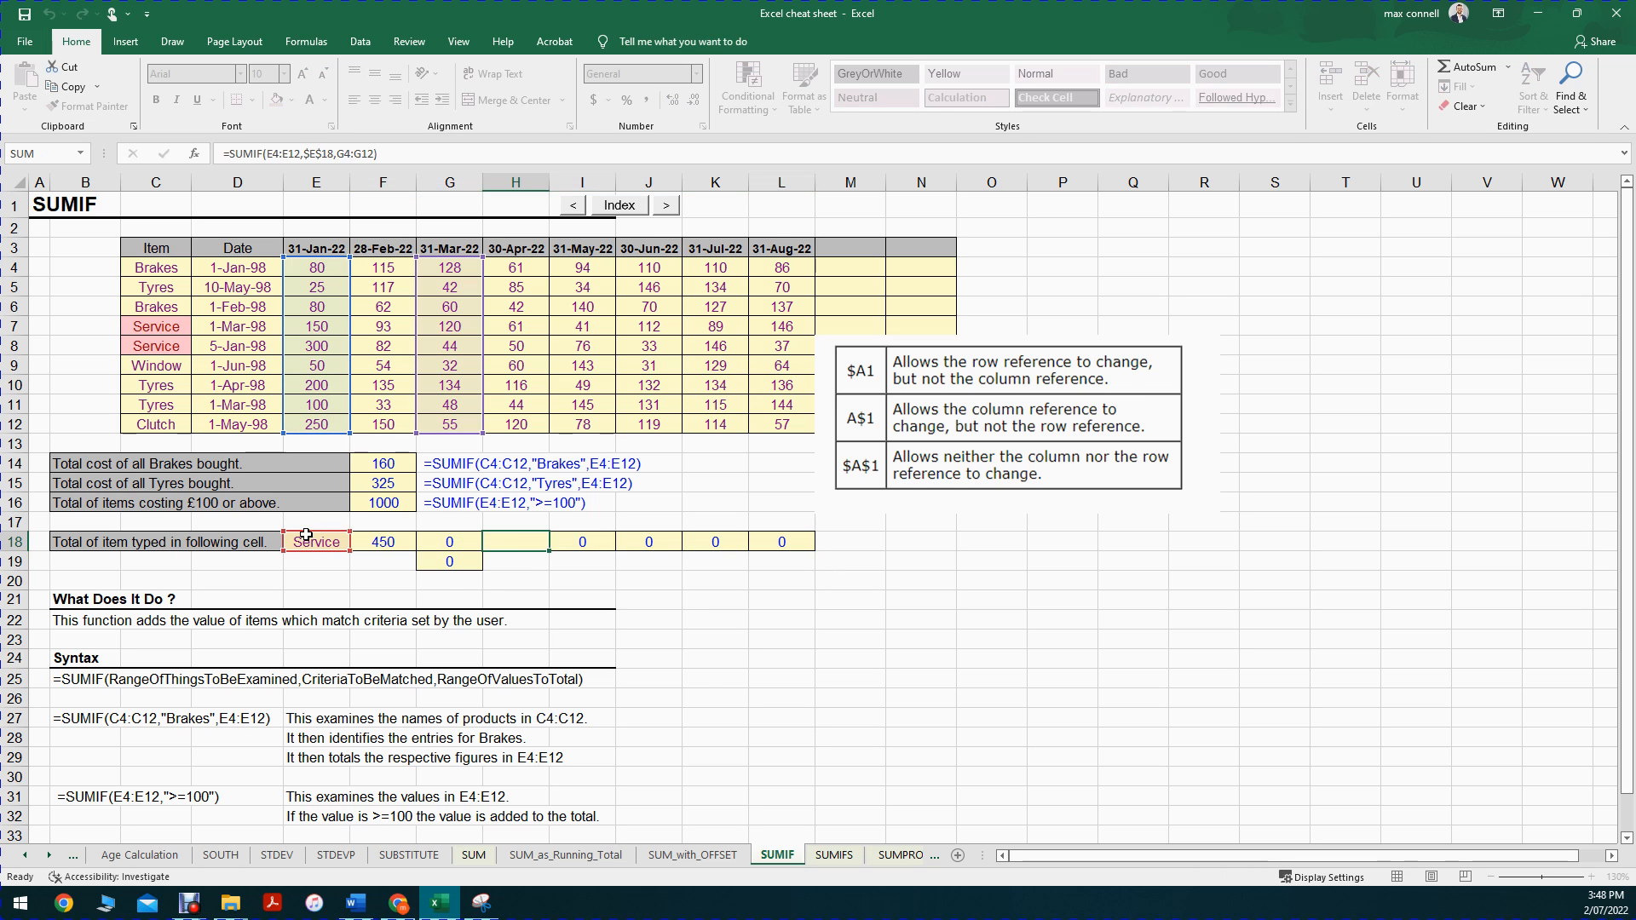
double_click(567, 544)
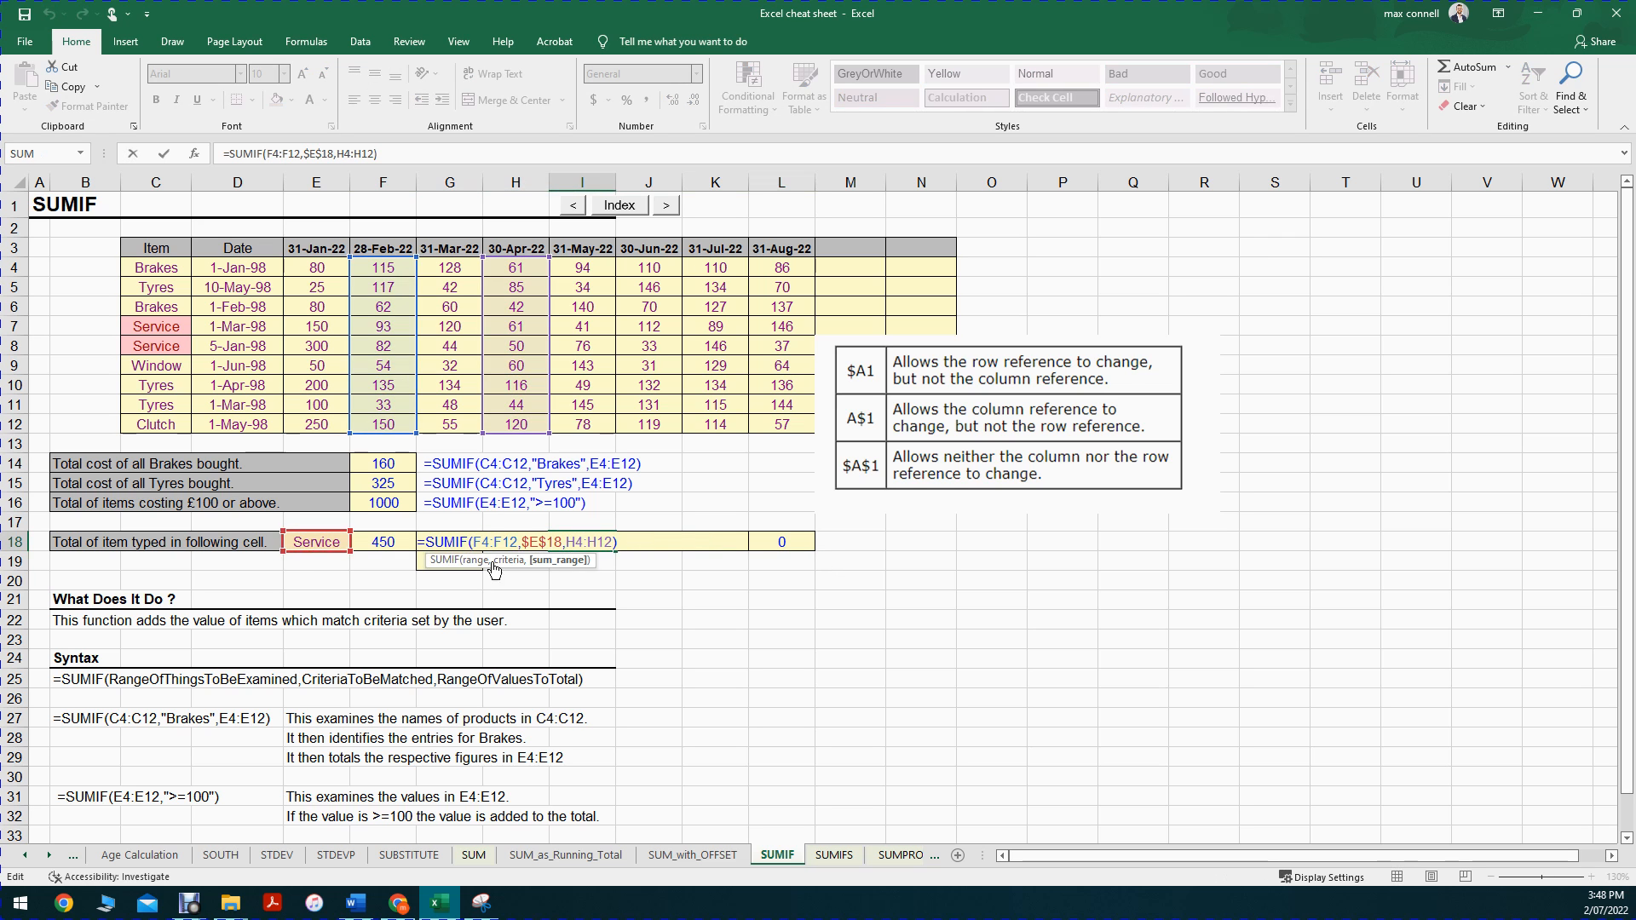
key(Escape)
double_click(630, 547)
click(644, 561)
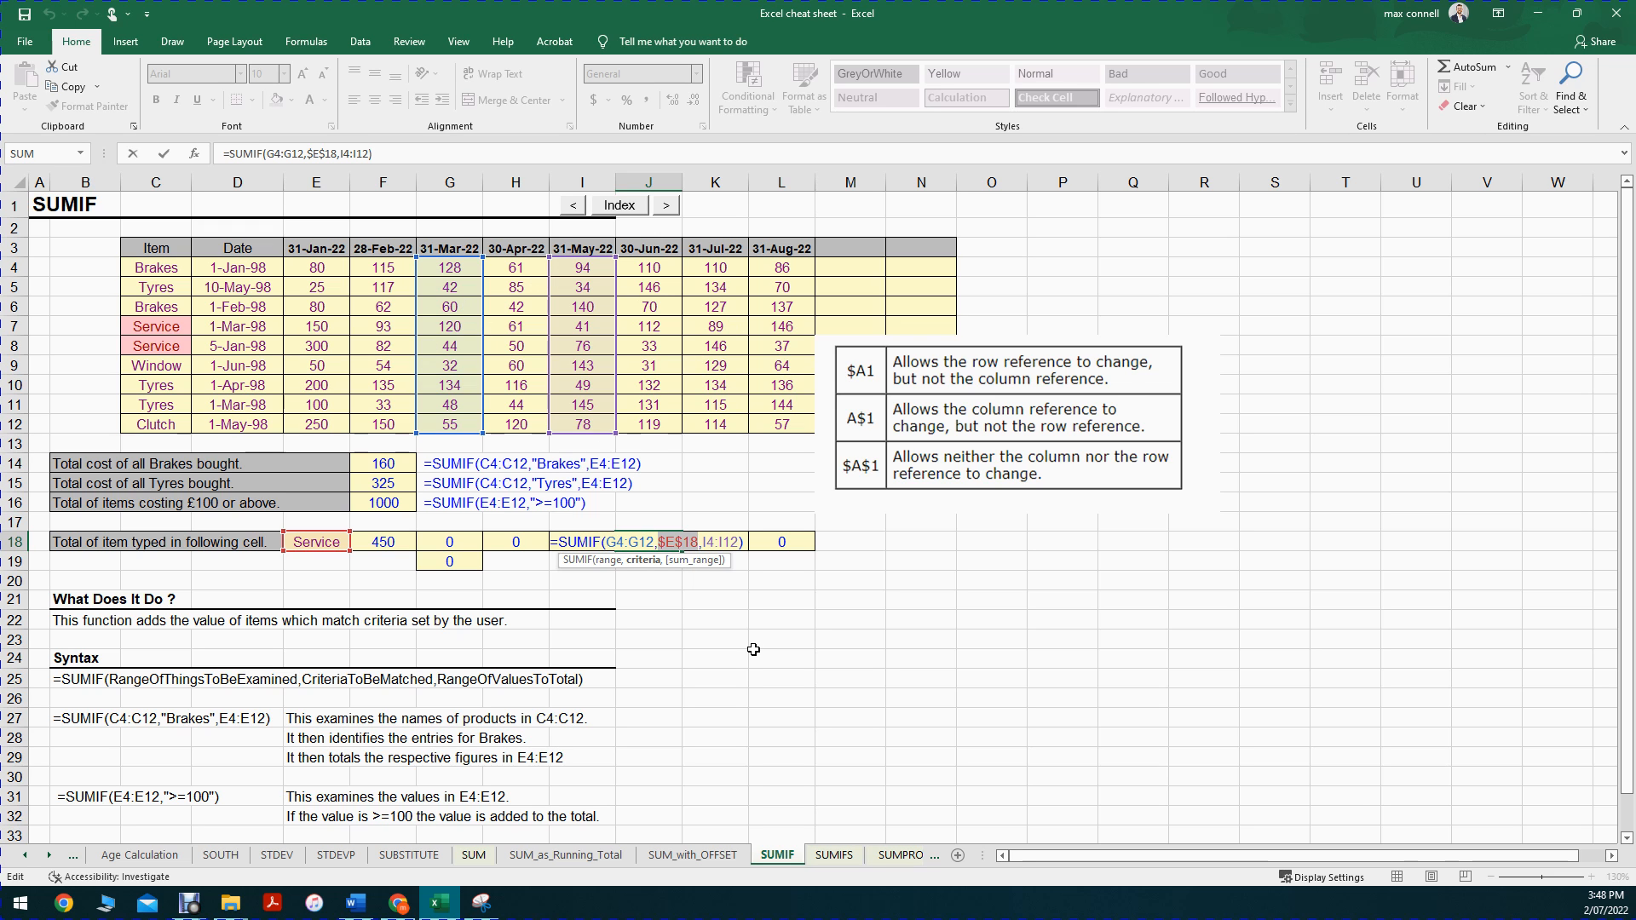
key(ctrl+Return)
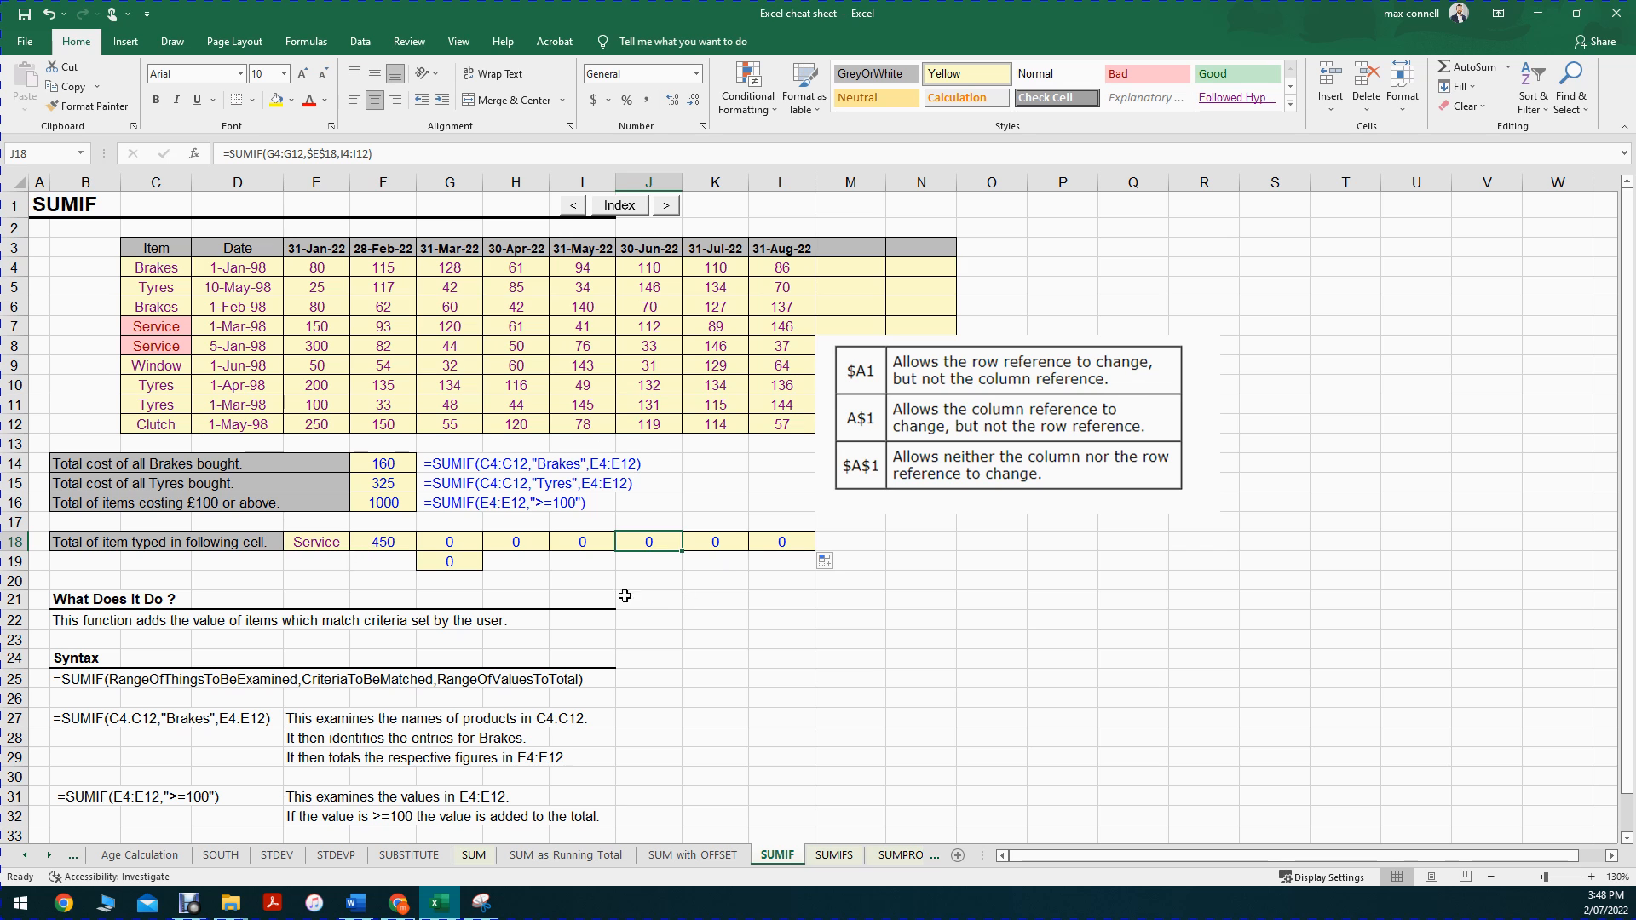
Step: Cycle the criteria reference in the F18 formula repeatedly through its relative, mixed and absolute forms, ending on $E$18
click(381, 535)
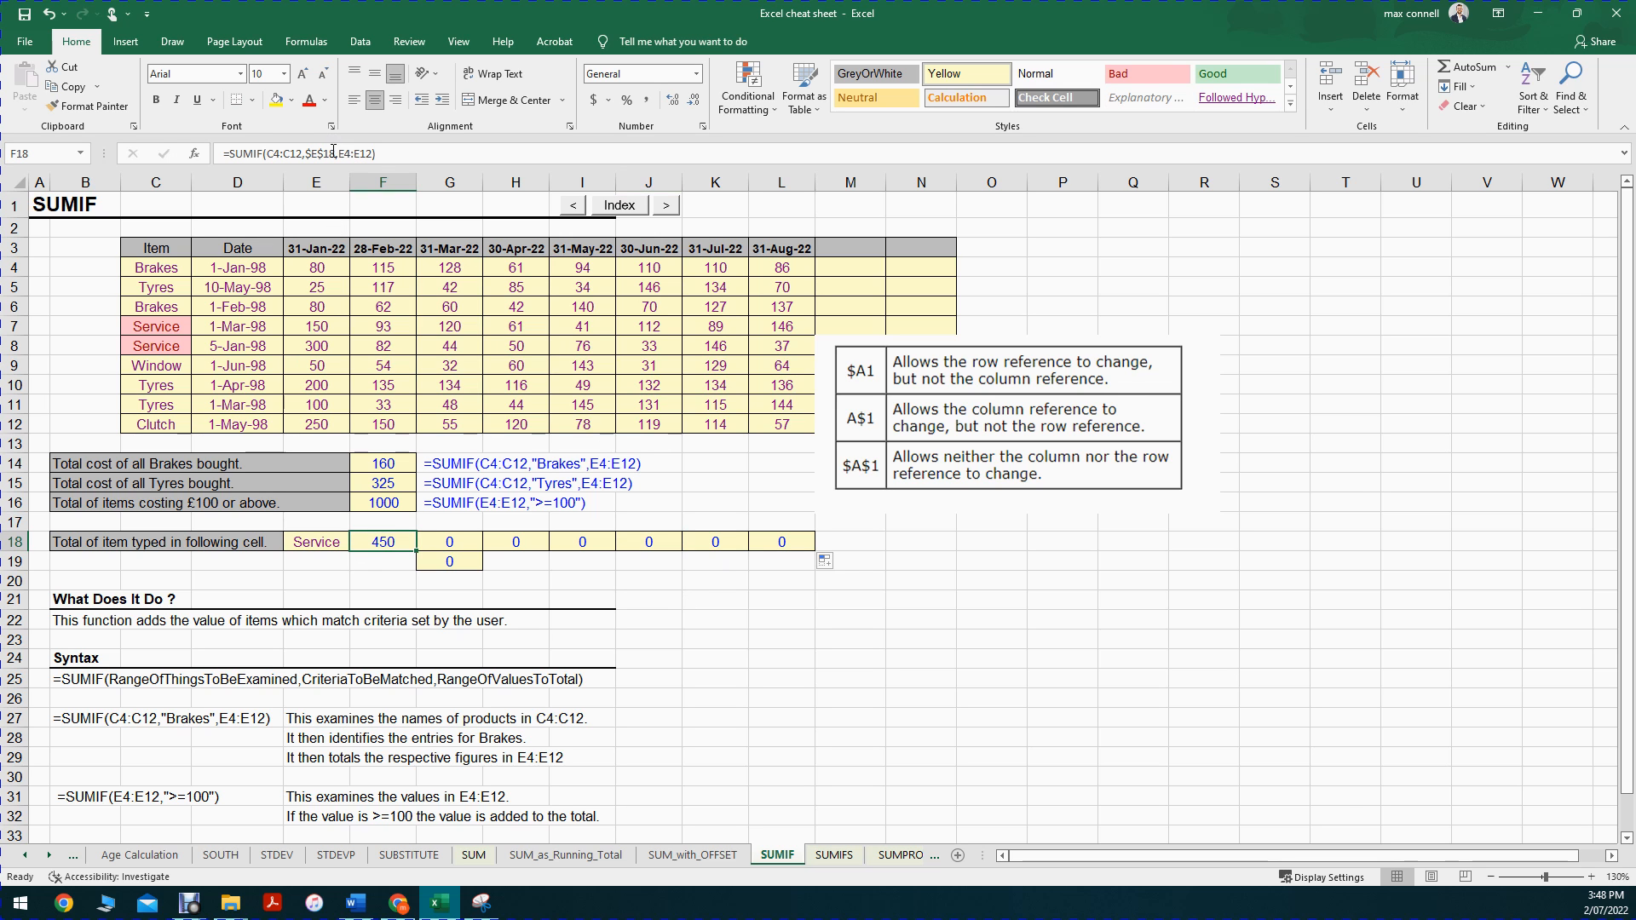
drag(333, 154, 303, 154)
click(305, 155)
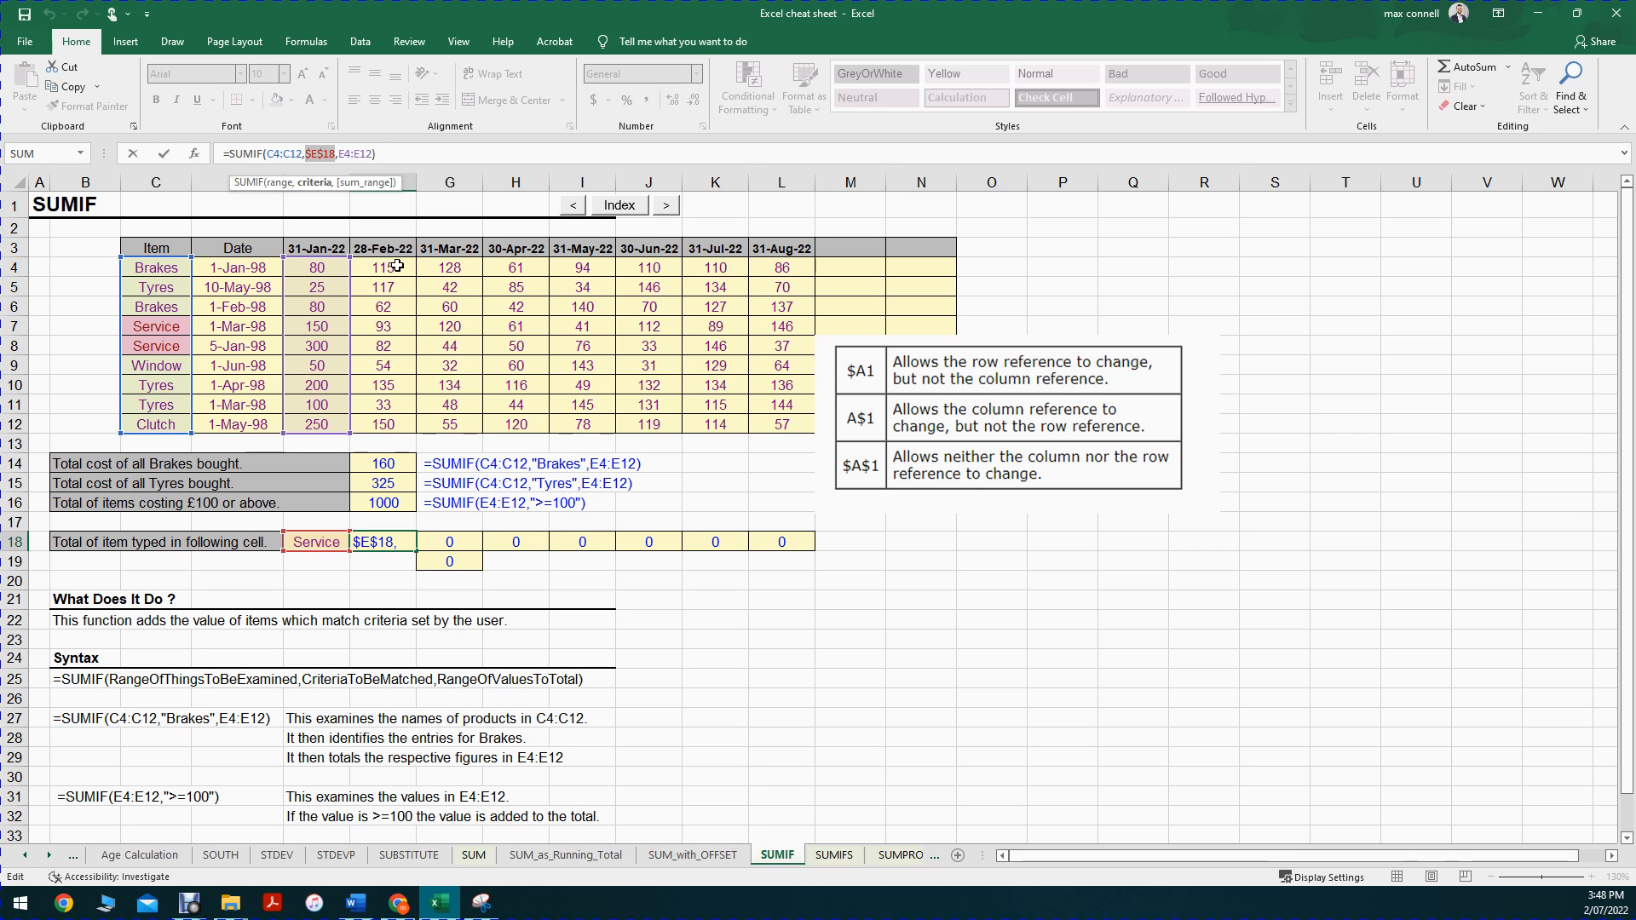
key(F4)
key(F4)
key(F4)
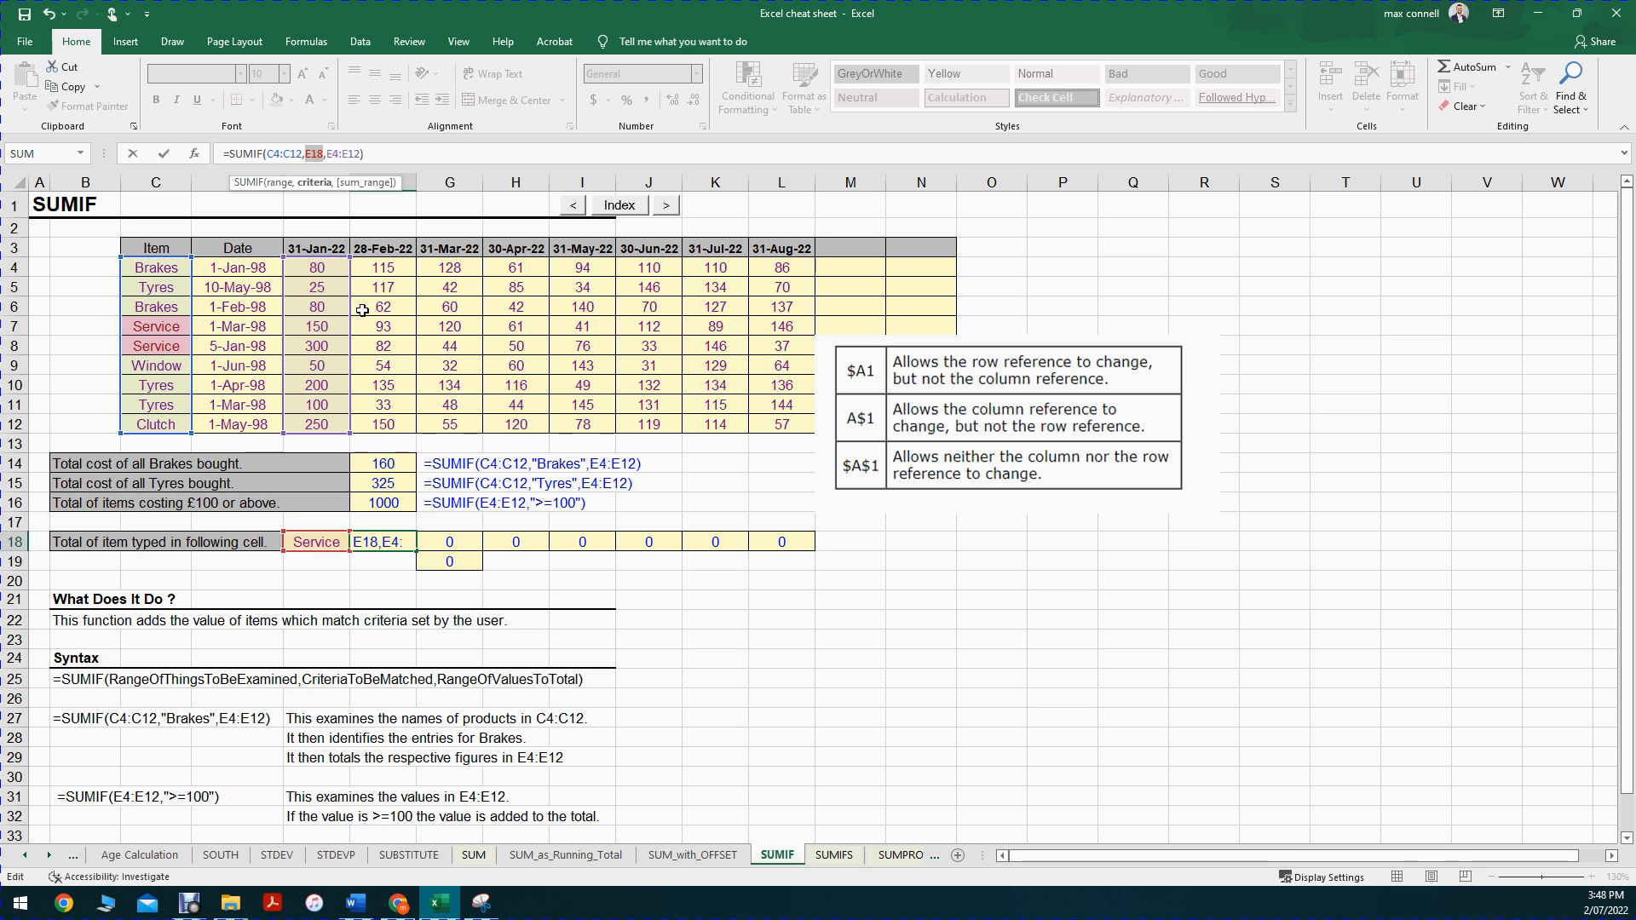
key(F4)
key(F4)
key(F4)
key(F4)
key(F4)
key(F4)
key(F4)
key(F4)
key(F4)
key(F4)
key(F4)
key(F4)
key(F4)
key(F4)
key(F4)
key(F4)
key(F4)
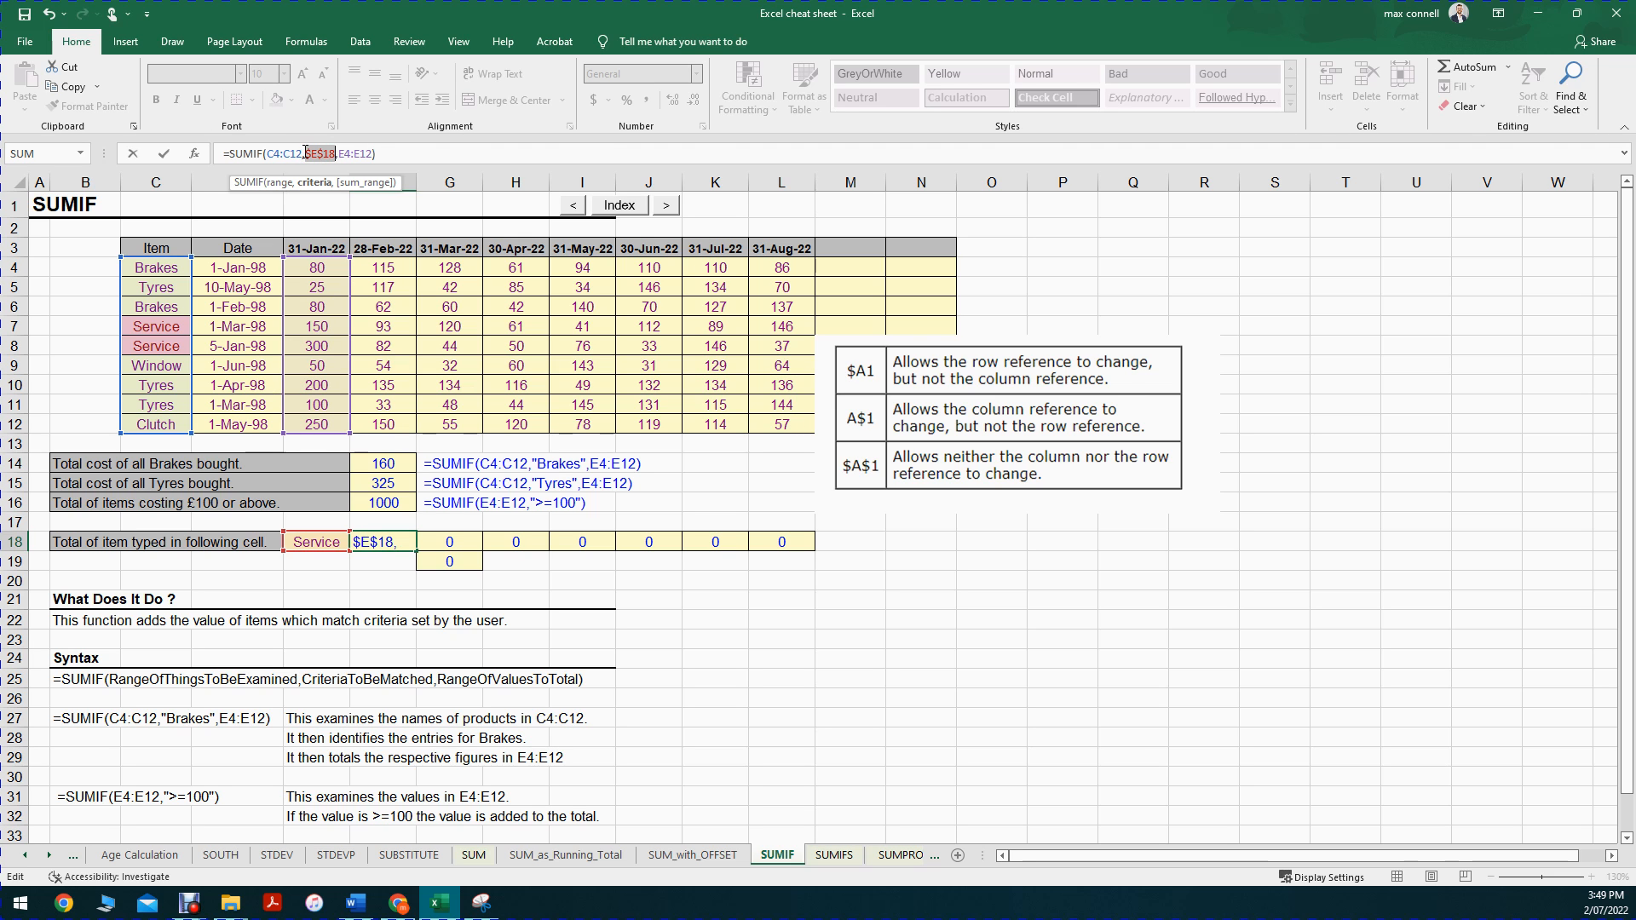
Step: Cycle the item range in the F18 formula through its locked forms and keep it as the relative C4:C12
drag(304, 153, 266, 153)
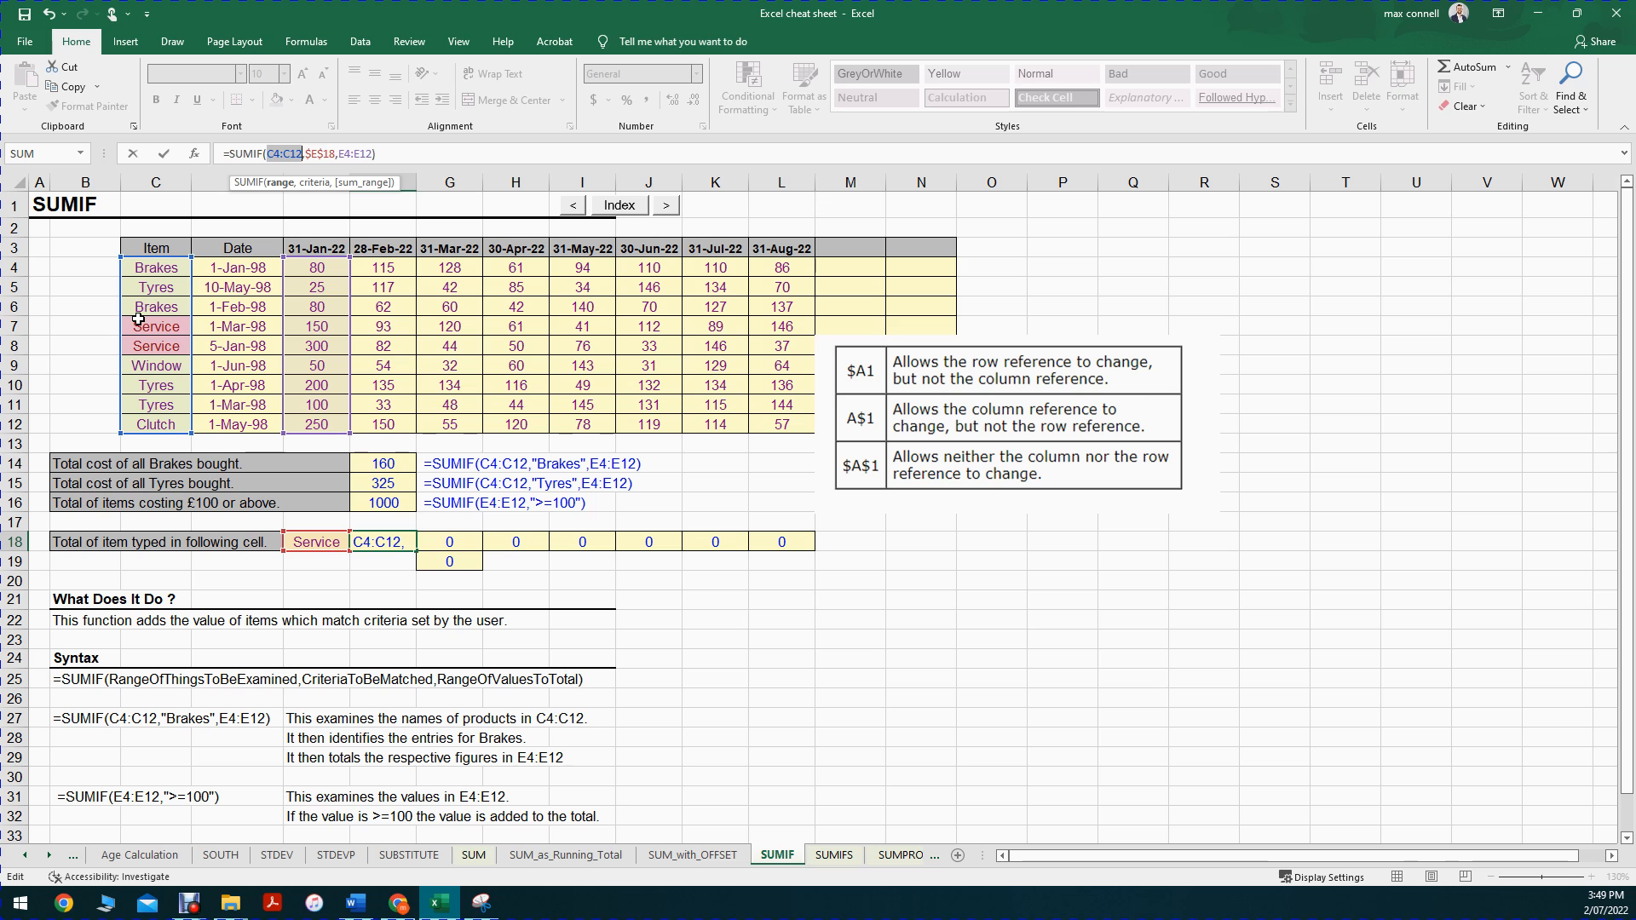
key(F4)
key(F4)
key(F4)
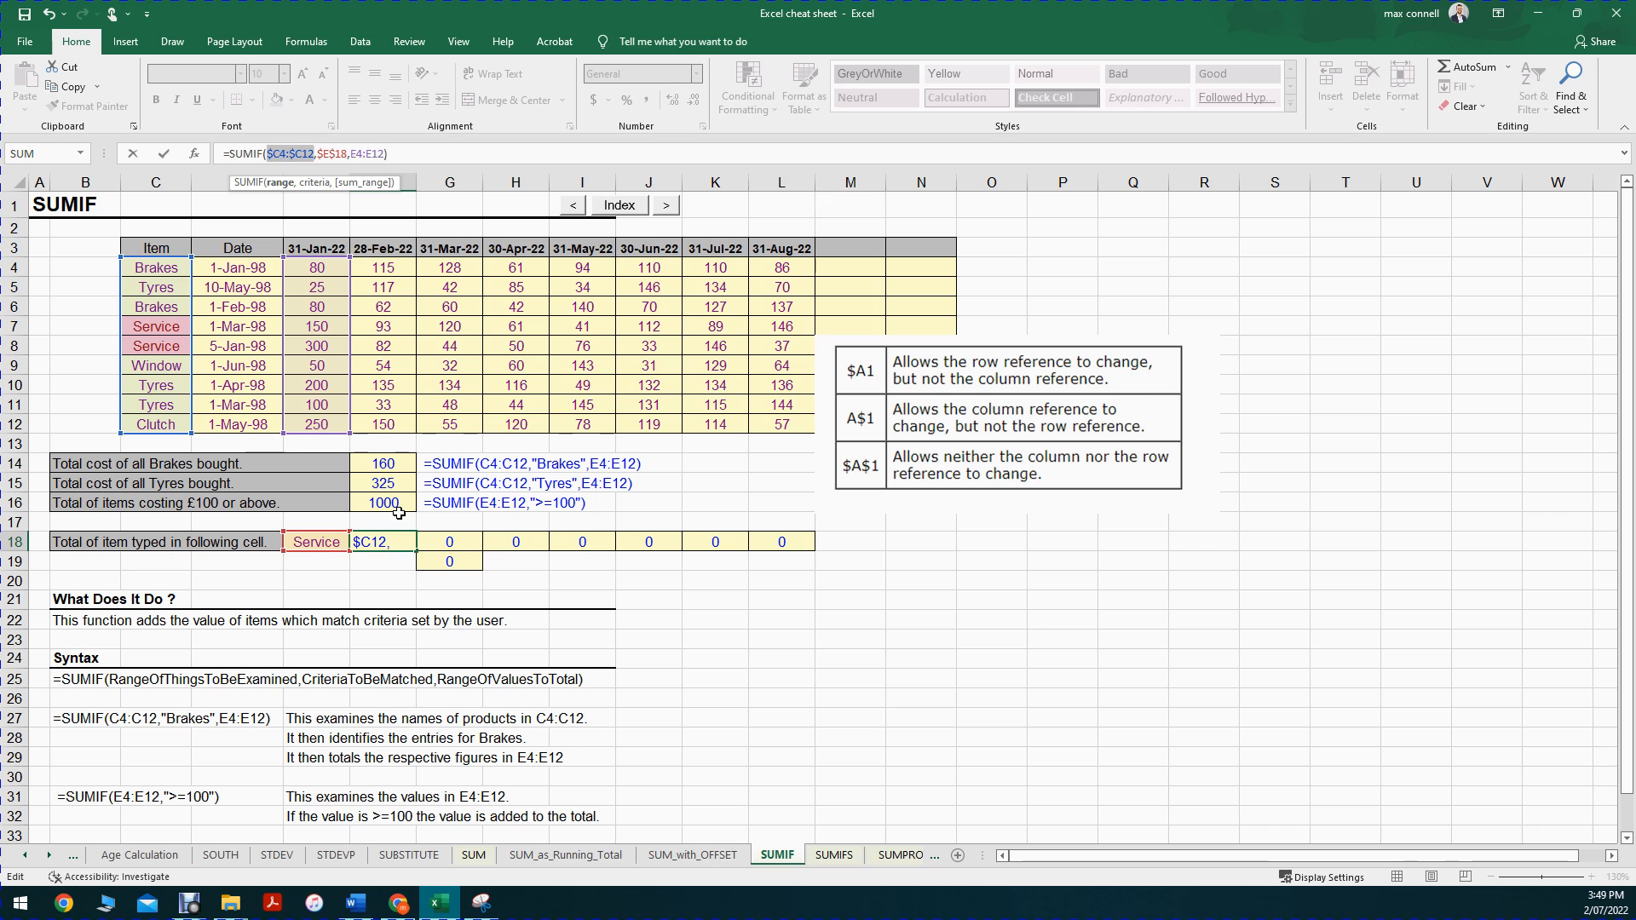
key(F4)
key(ctrl+Return)
Step: Copy the F18 formula with its unlocked item range down to F19 and inspect how the ranges shift
drag(418, 553, 416, 580)
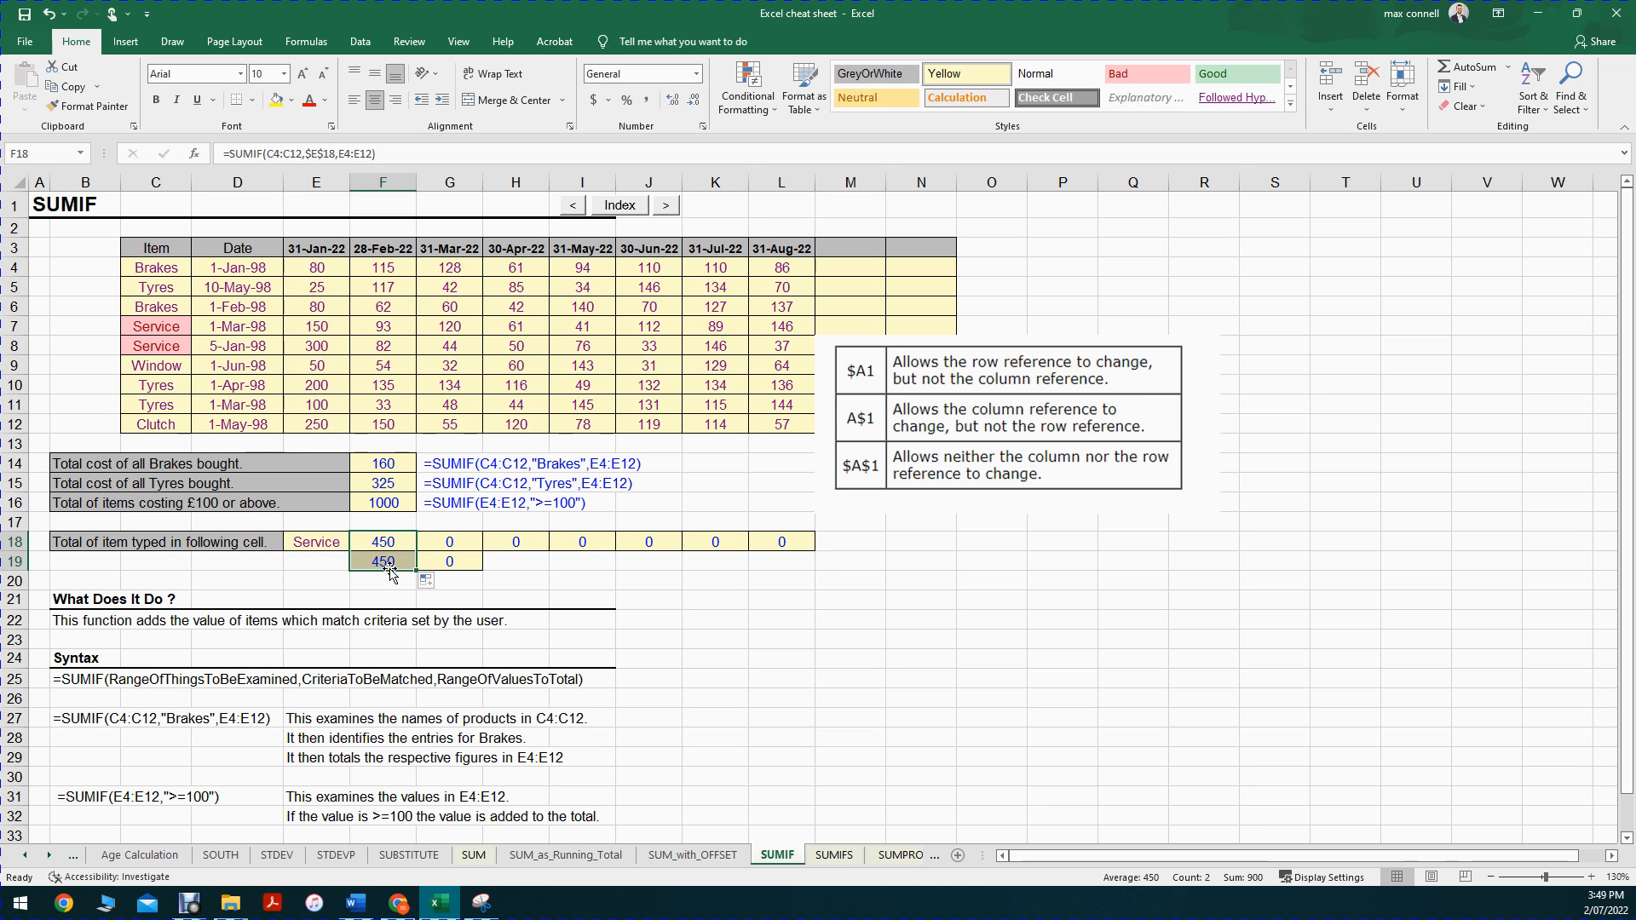
double_click(388, 560)
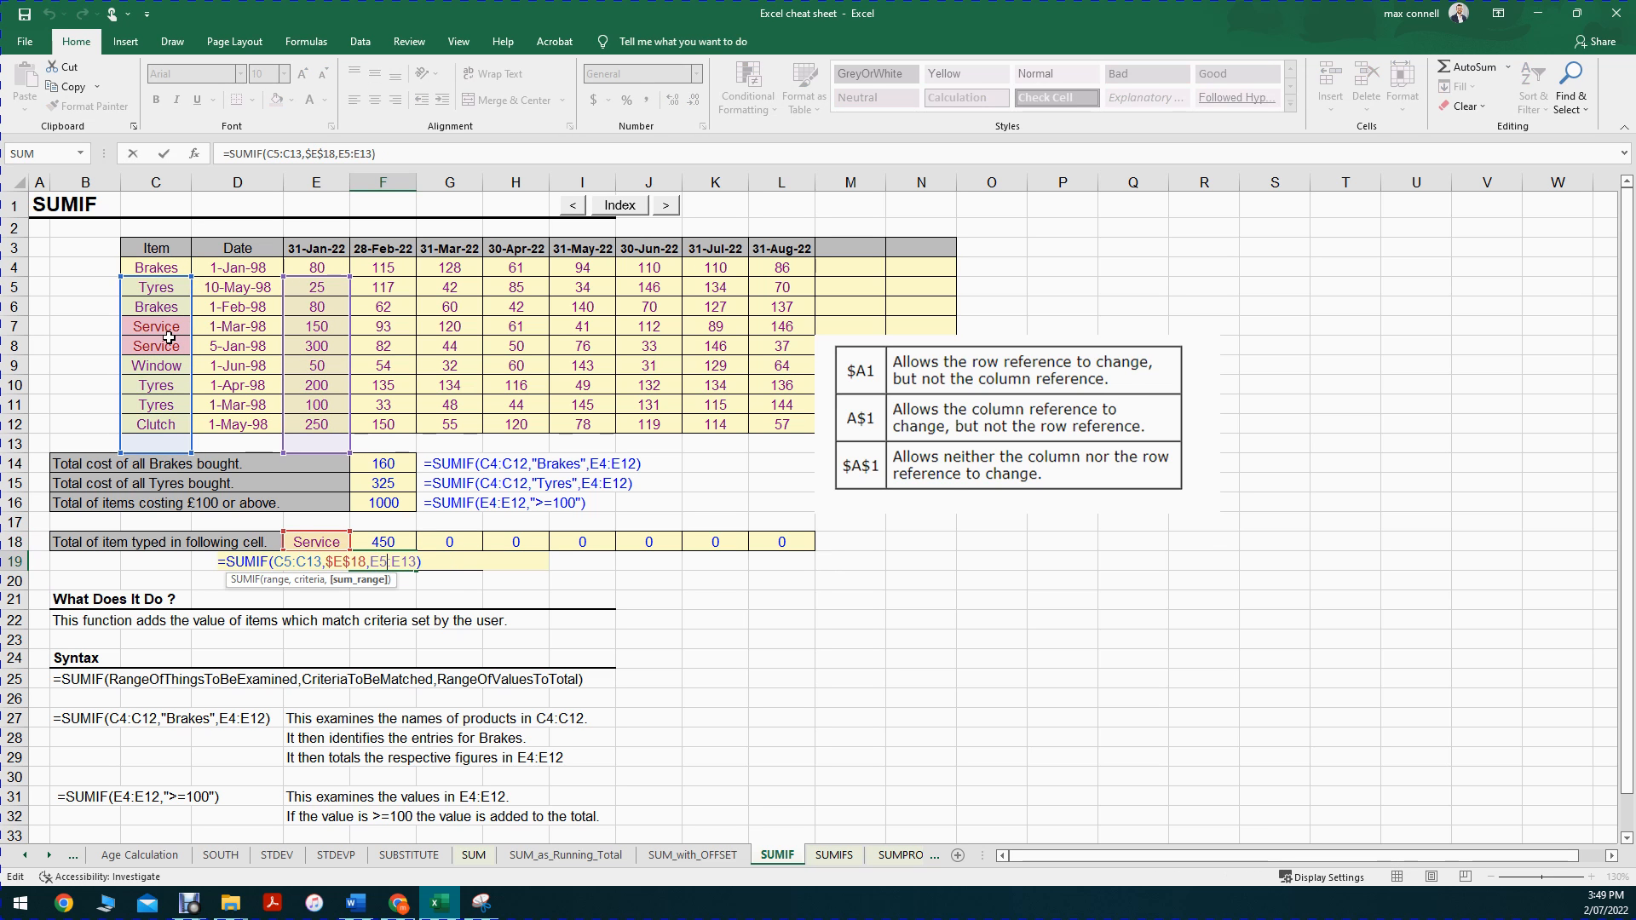
key(Escape)
Step: Lock the item range in the F18 SUMIF formula as $C$4:$C$12
double_click(382, 544)
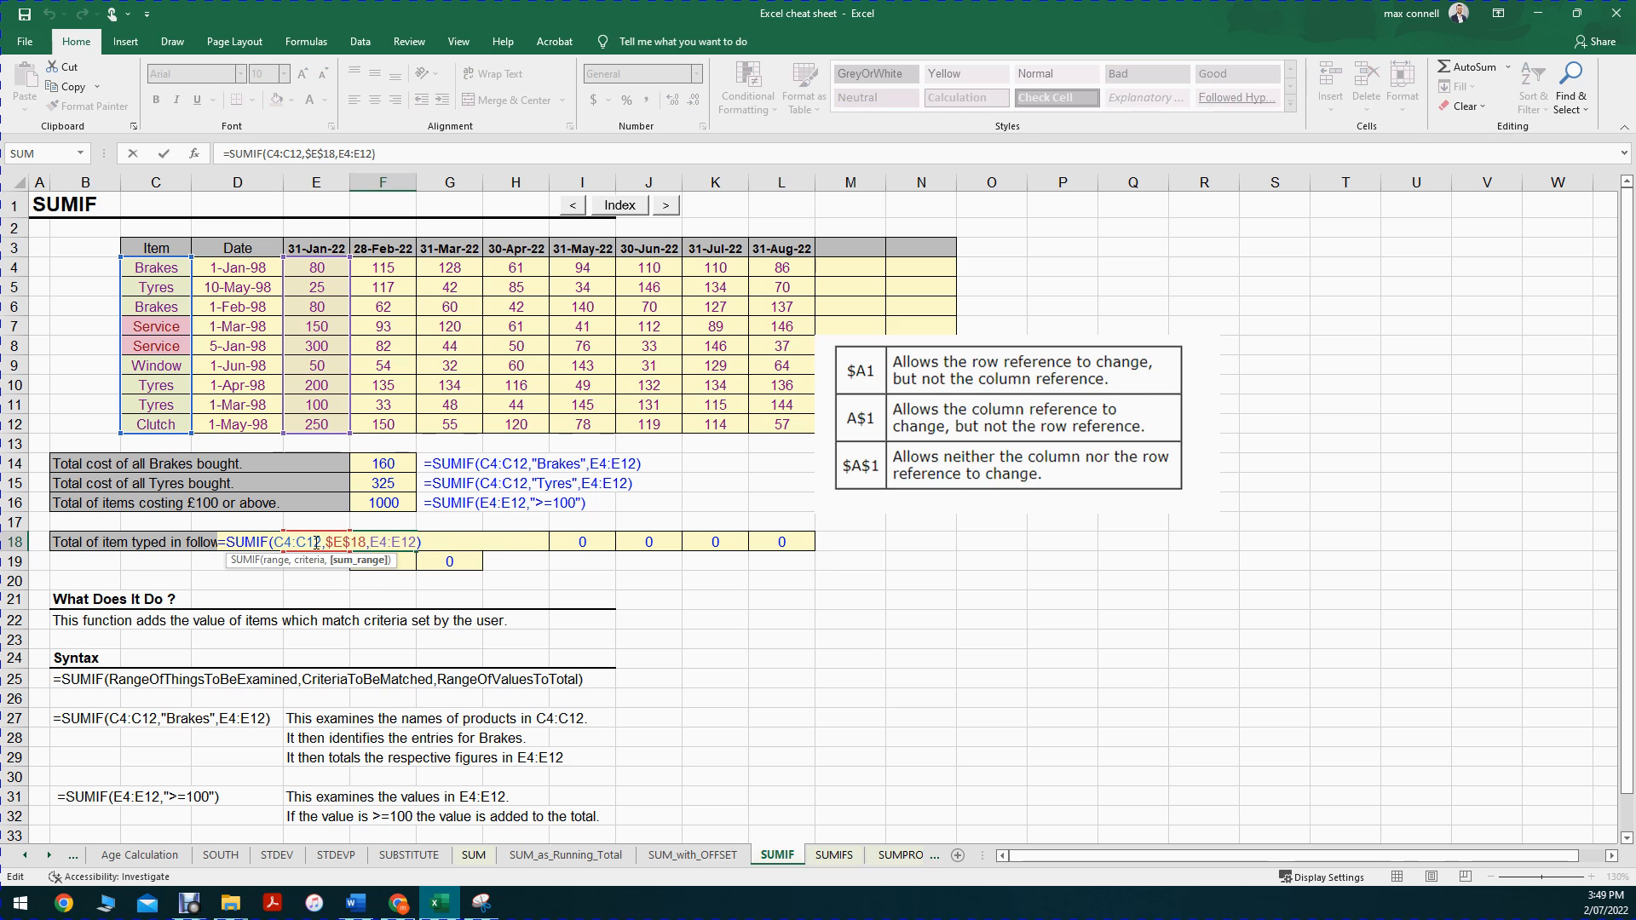
drag(321, 544, 275, 543)
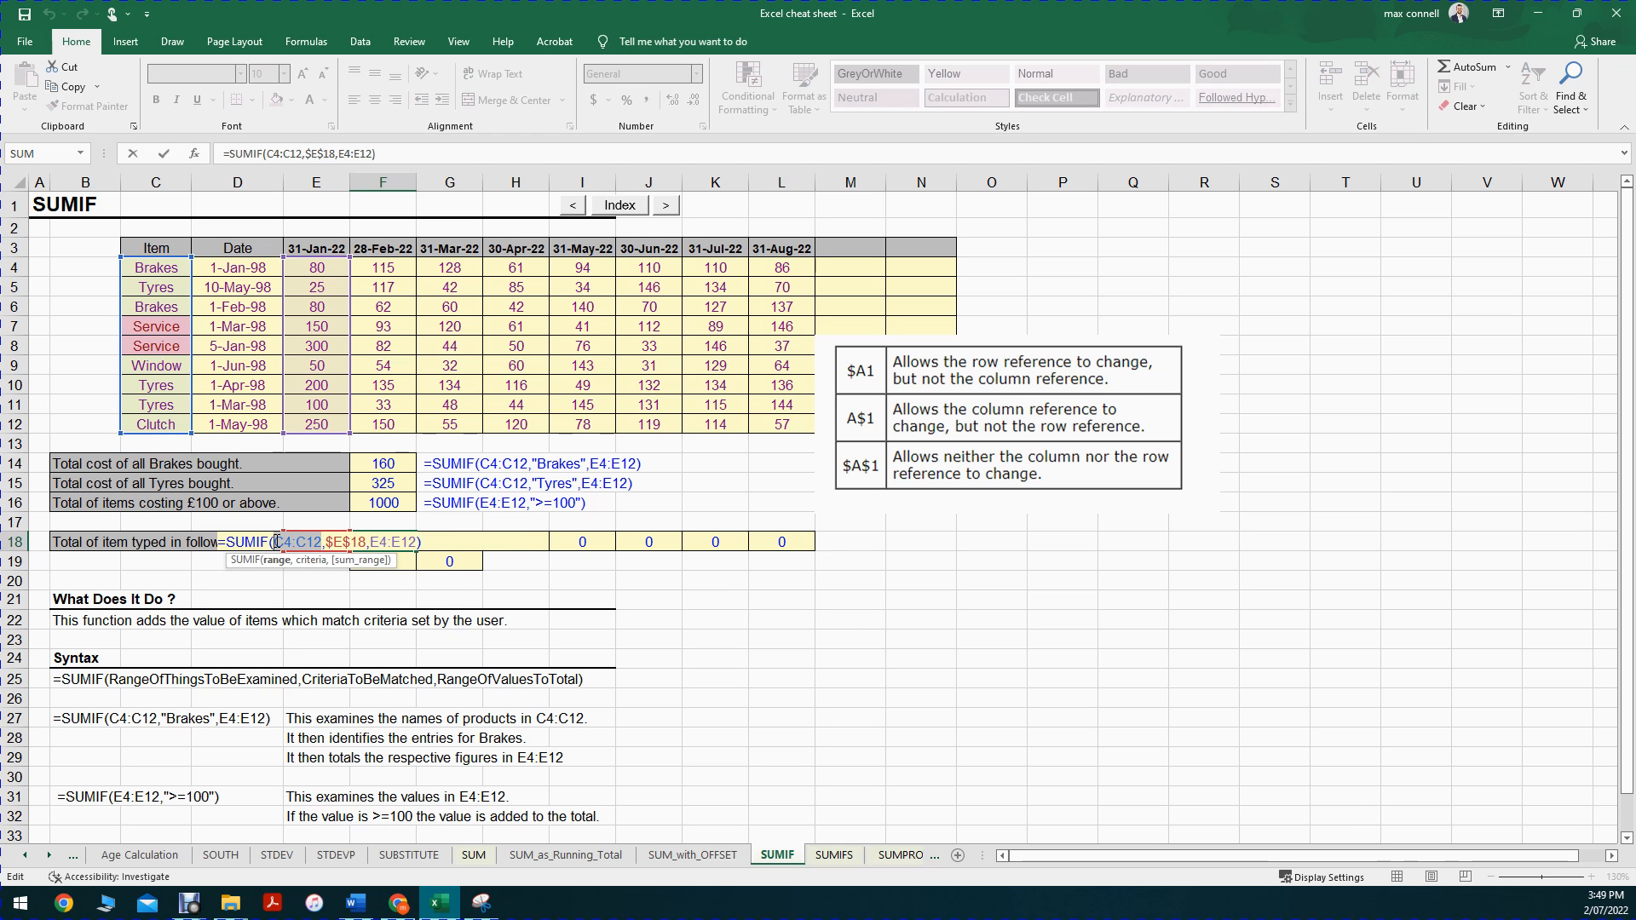
key(F4)
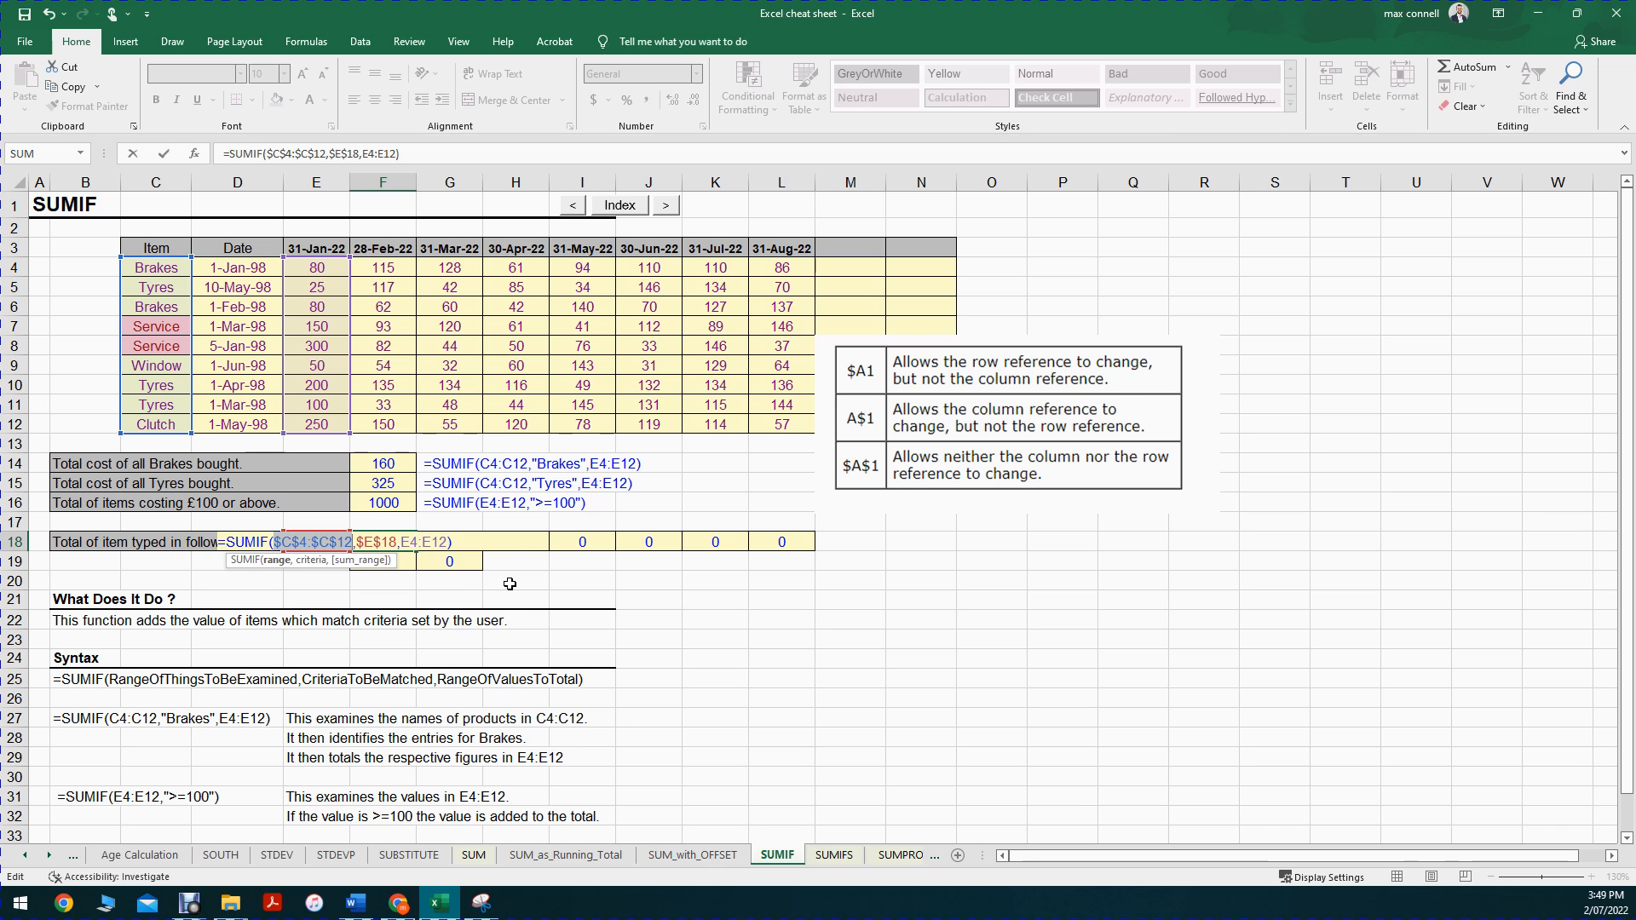
key(Return)
Step: Copy the F18 formula with its locked item range down to F19 and inspect the copied references
click(383, 542)
drag(417, 551, 418, 568)
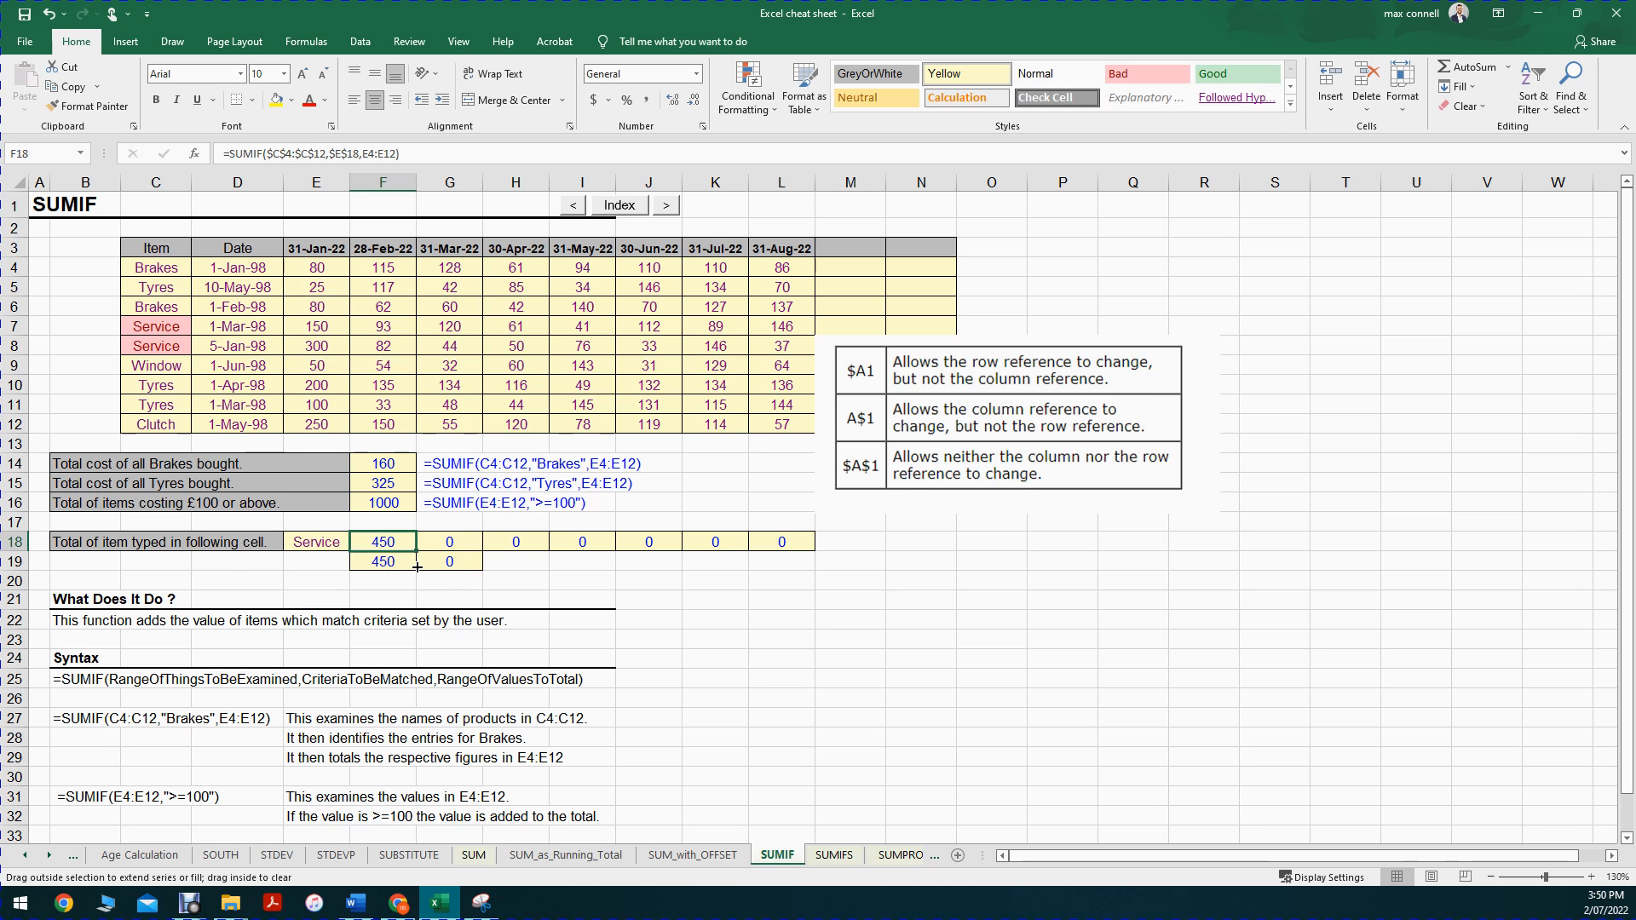
double_click(383, 561)
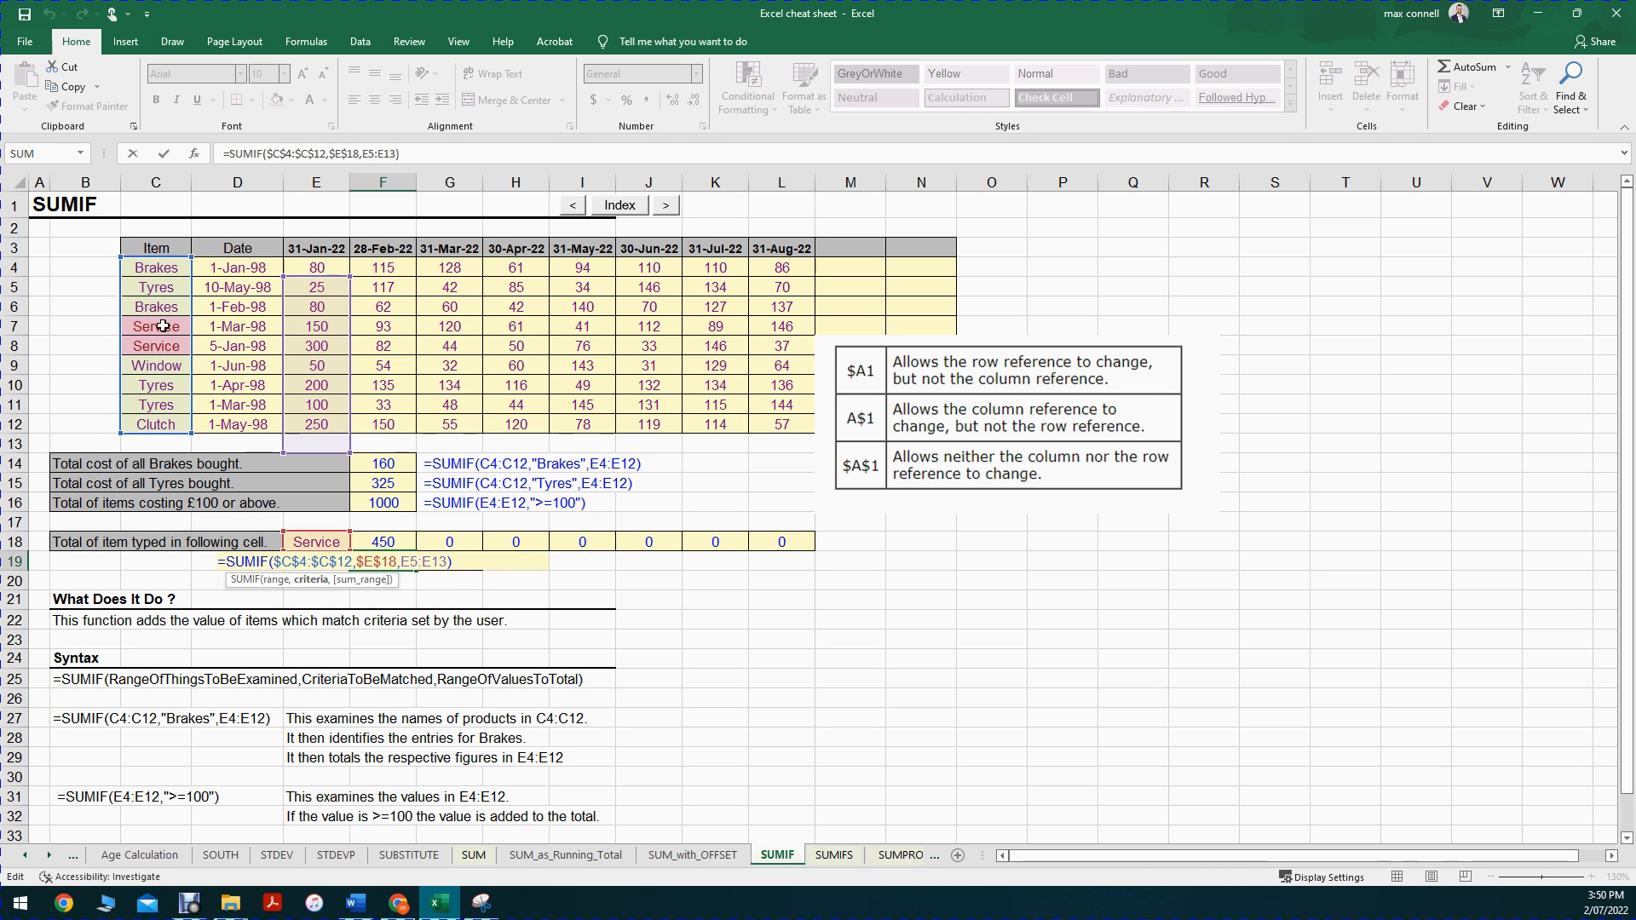
key(Escape)
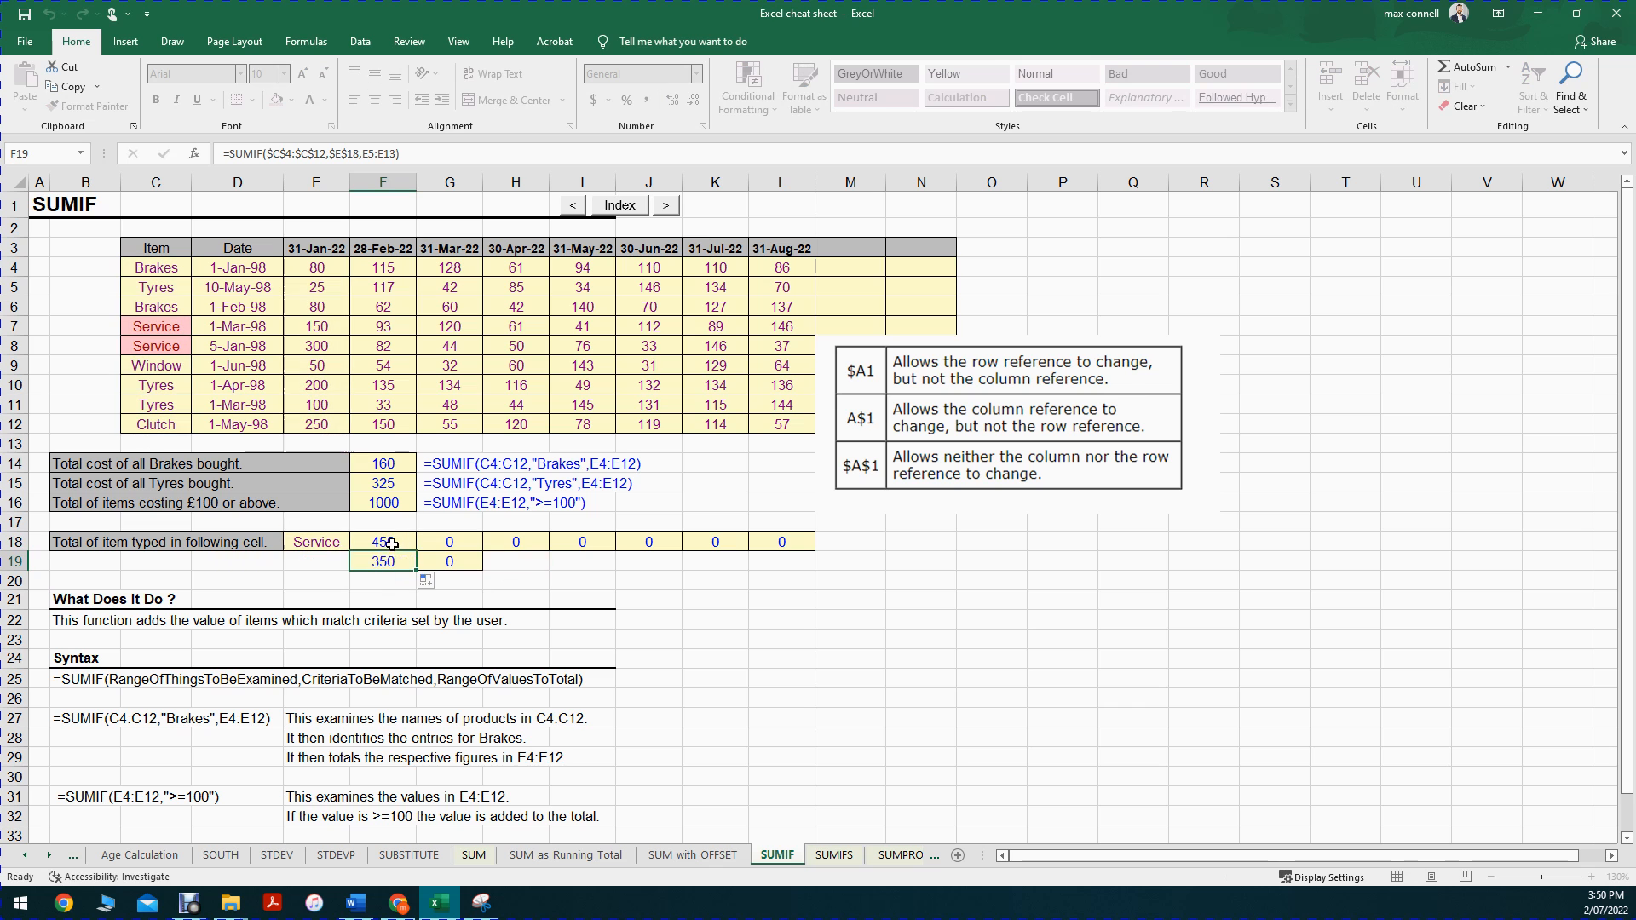
Step: Copy the F18 formula across to G18 and examine its locked item range $C$4:$C$12
double_click(391, 544)
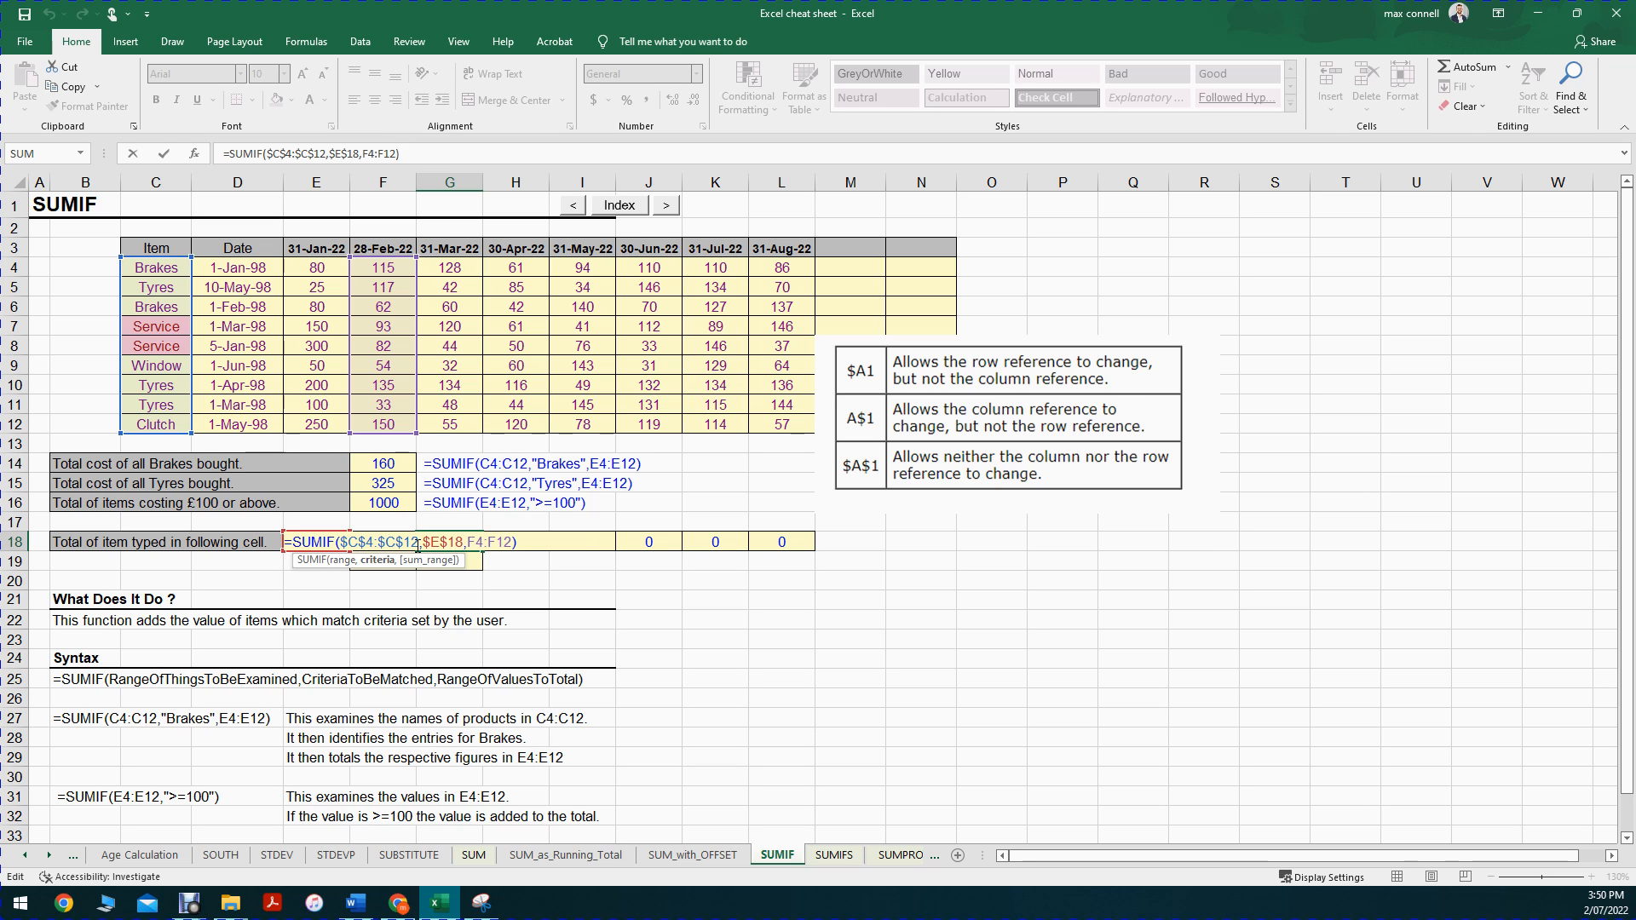
drag(419, 542, 341, 542)
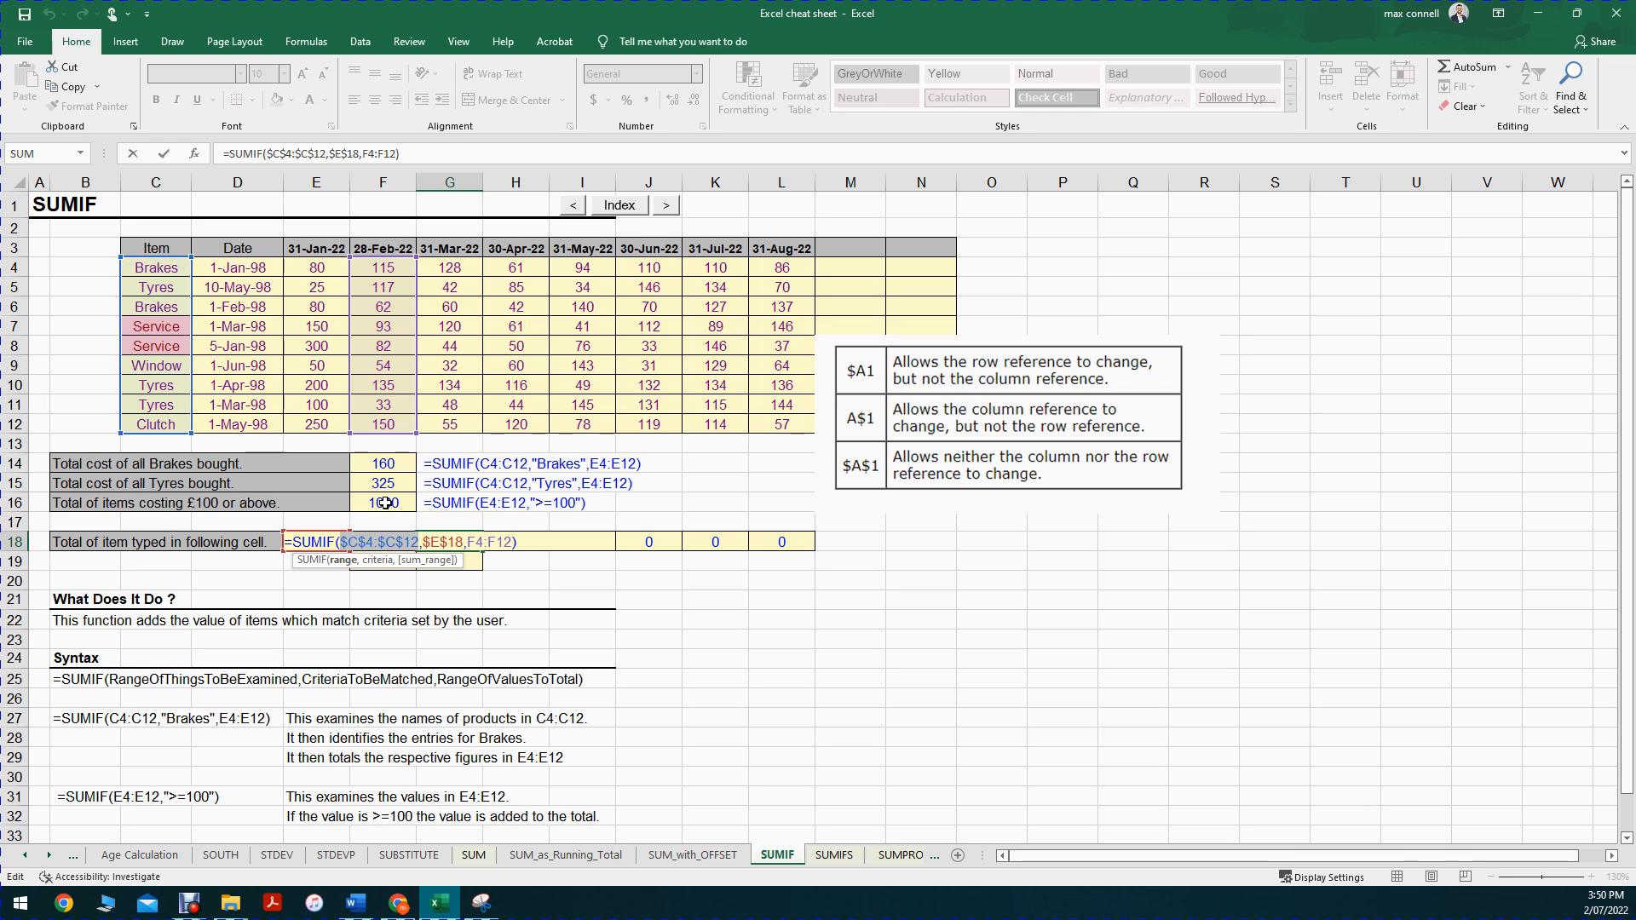
key(ctrl+Return)
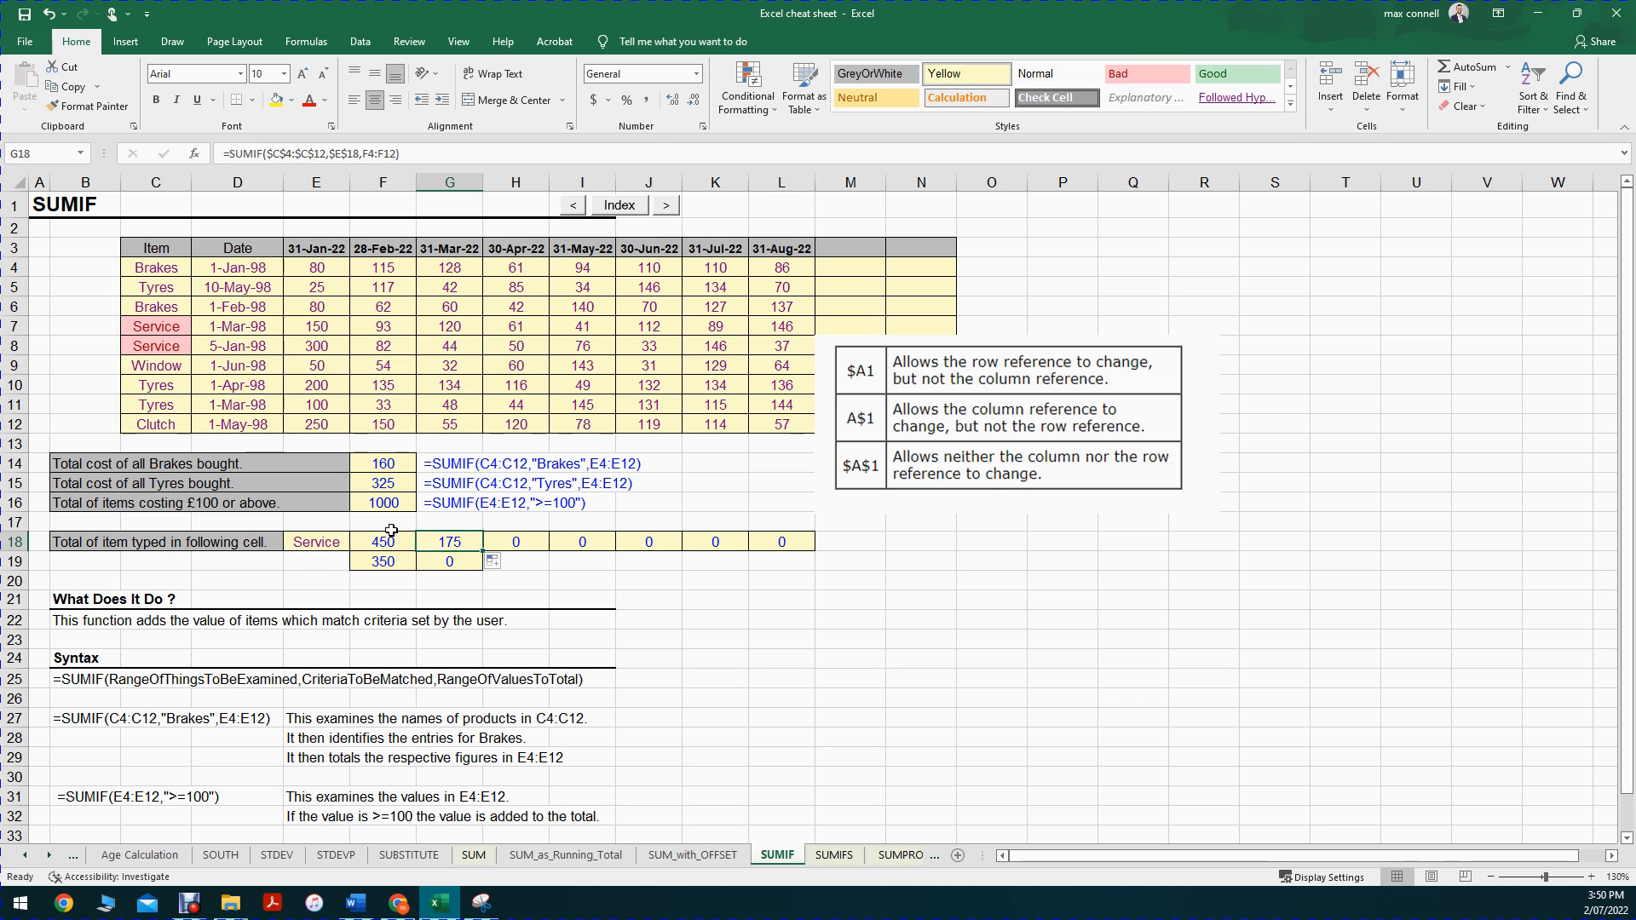
Step: Examine the range, criteria and sum_range arguments of the F18 formula one by one
double_click(385, 539)
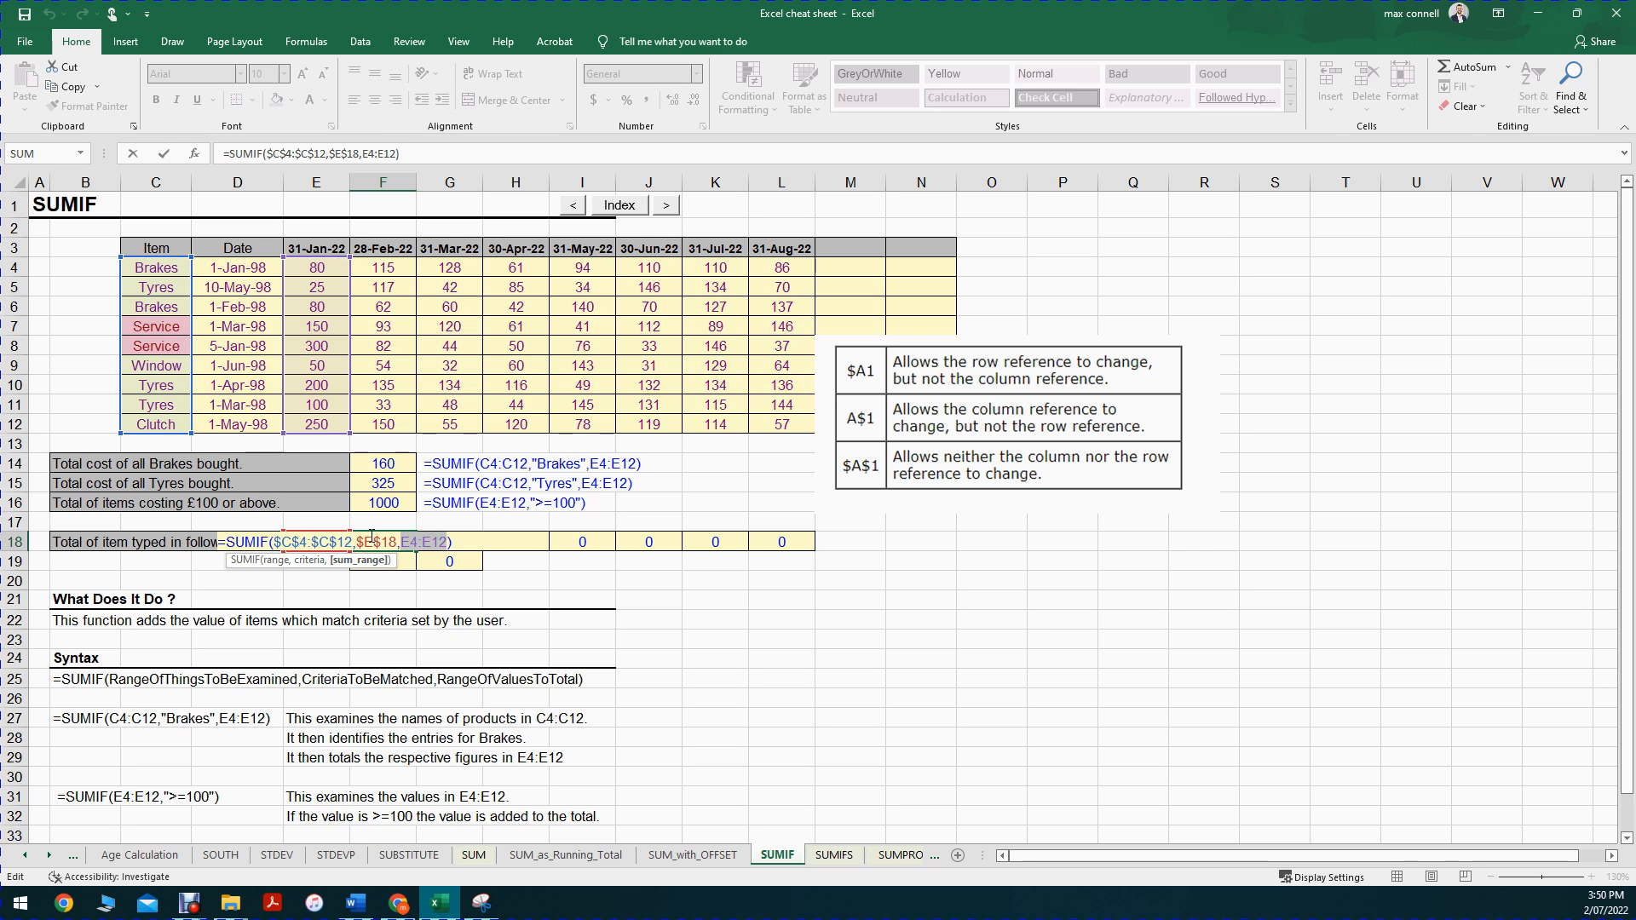
click(274, 561)
click(312, 561)
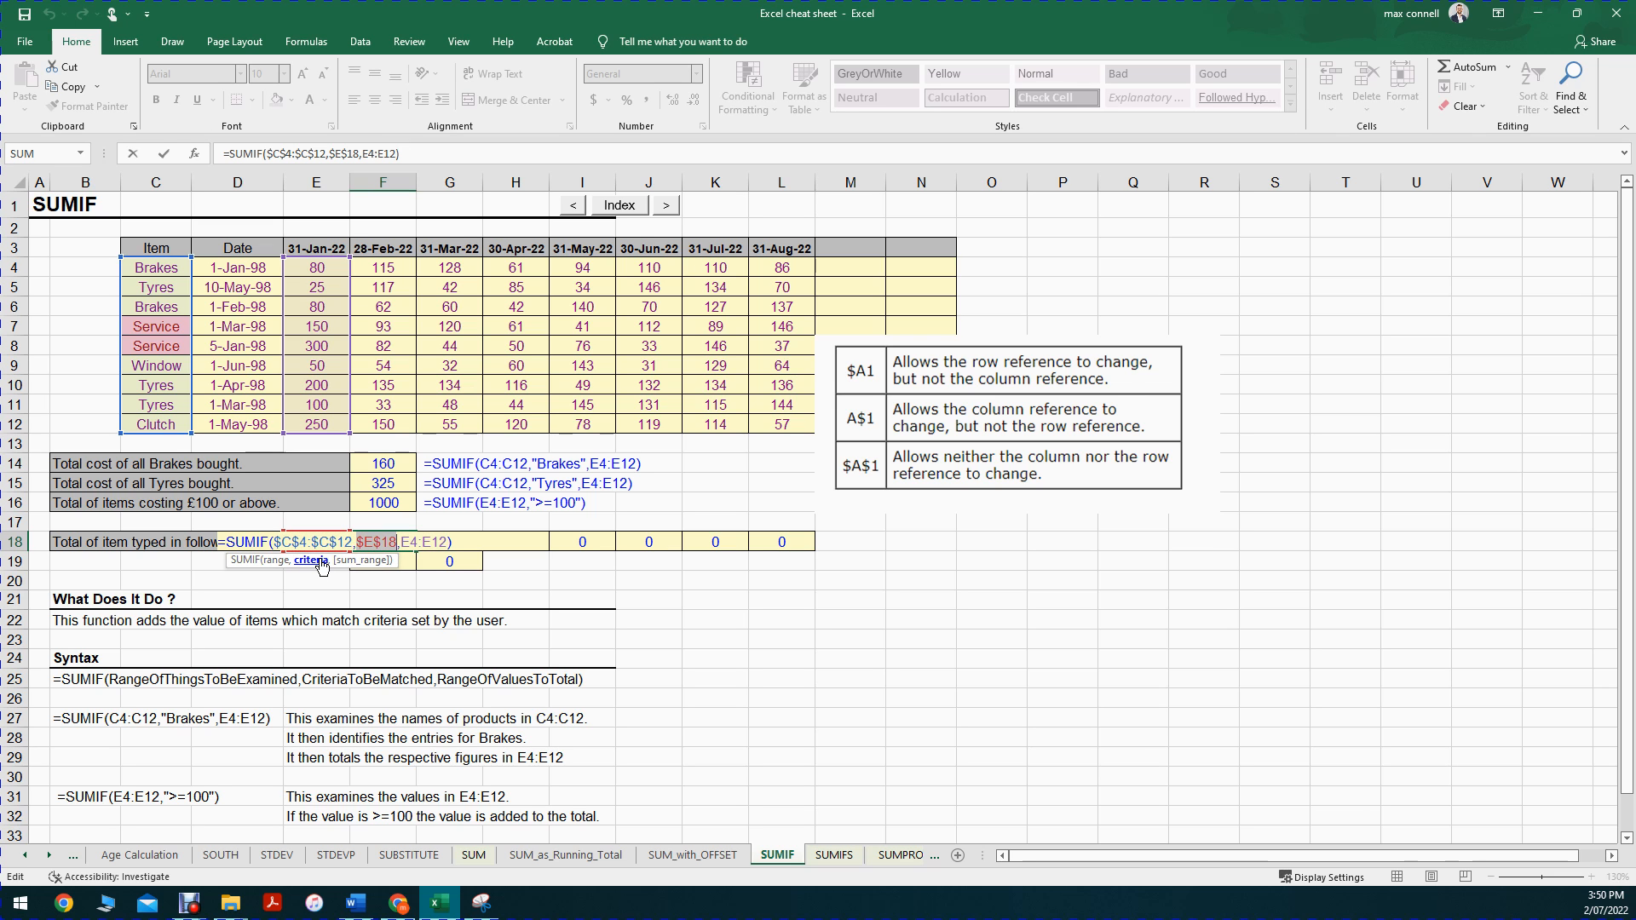
click(373, 561)
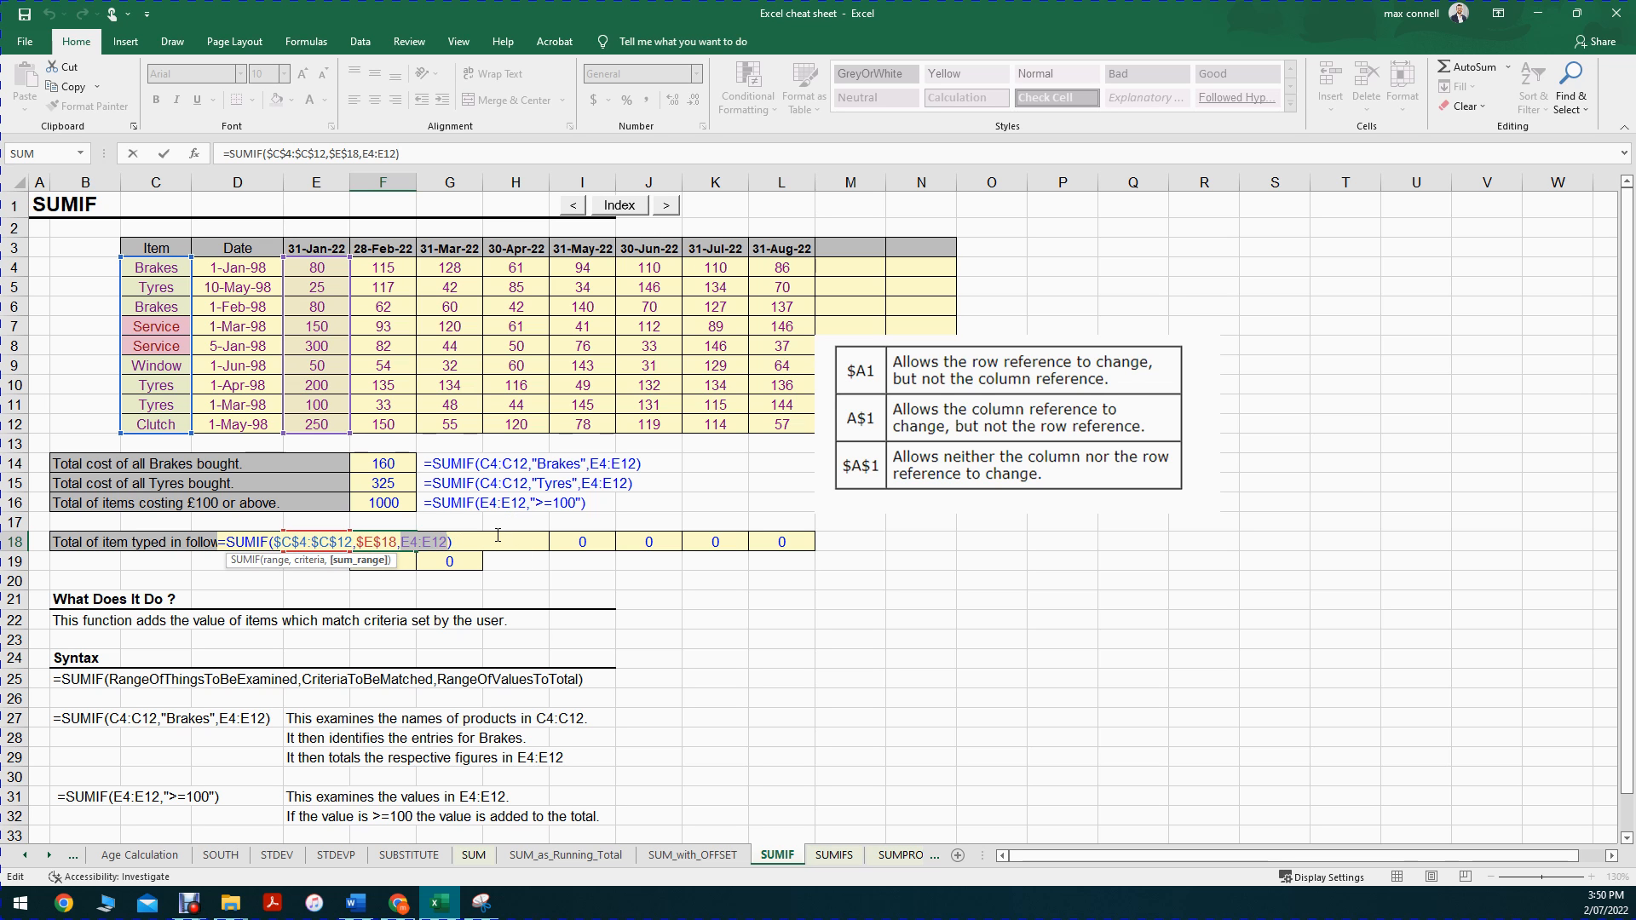
key(ctrl+Return)
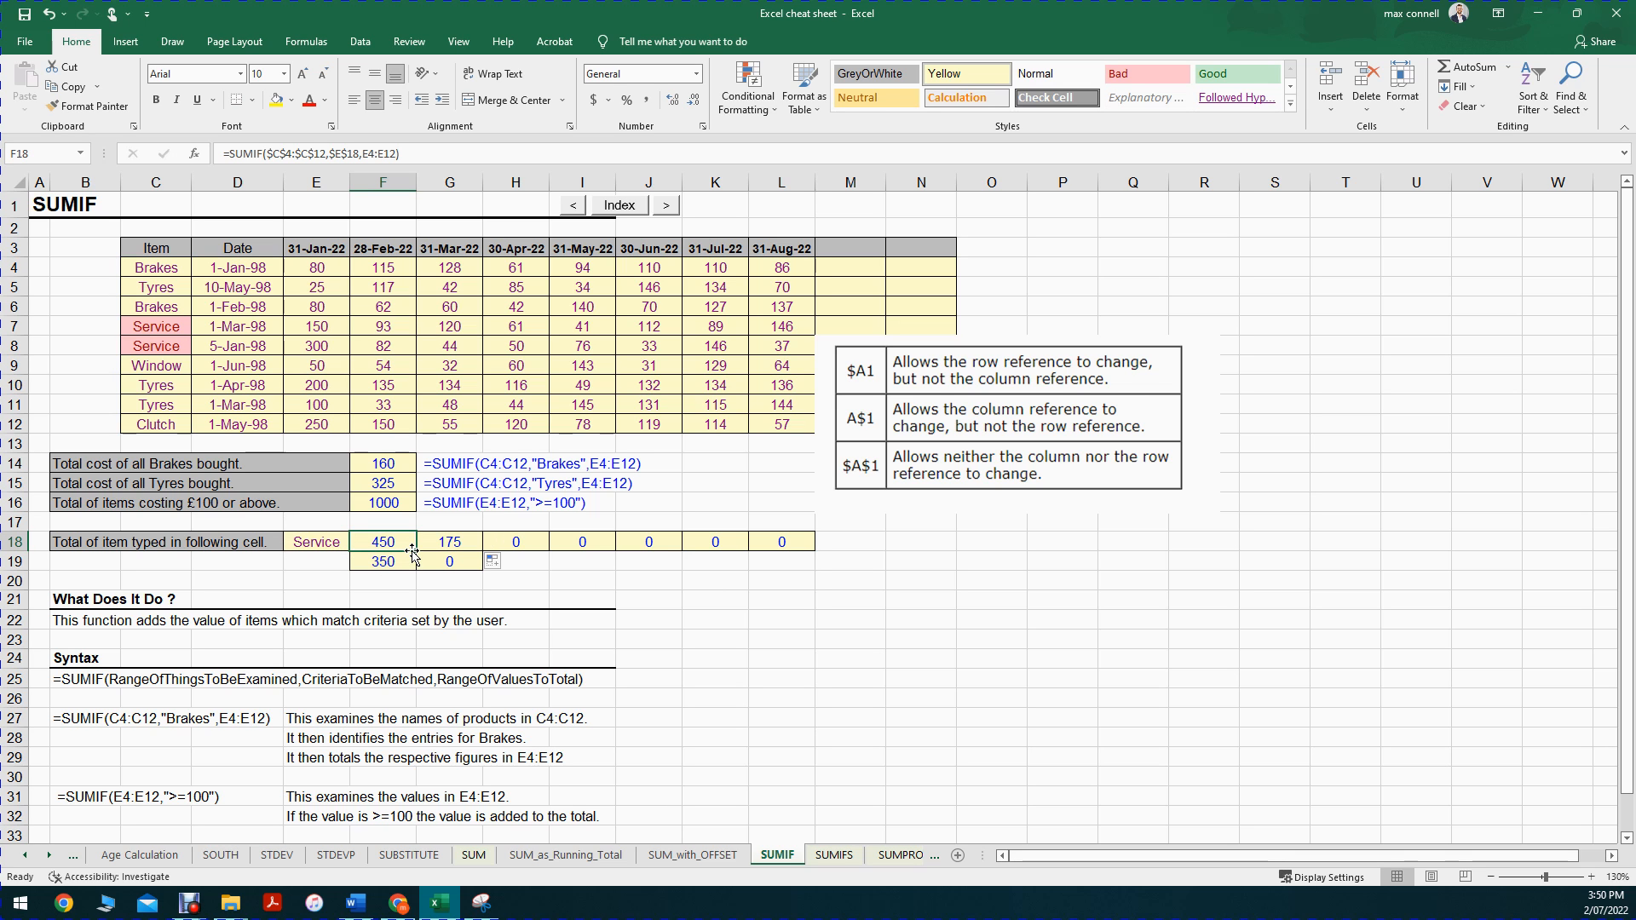
Step: Lock only the rows of the sum range in the F18 SUMIF formula, making it E$4:E$12
double_click(412, 549)
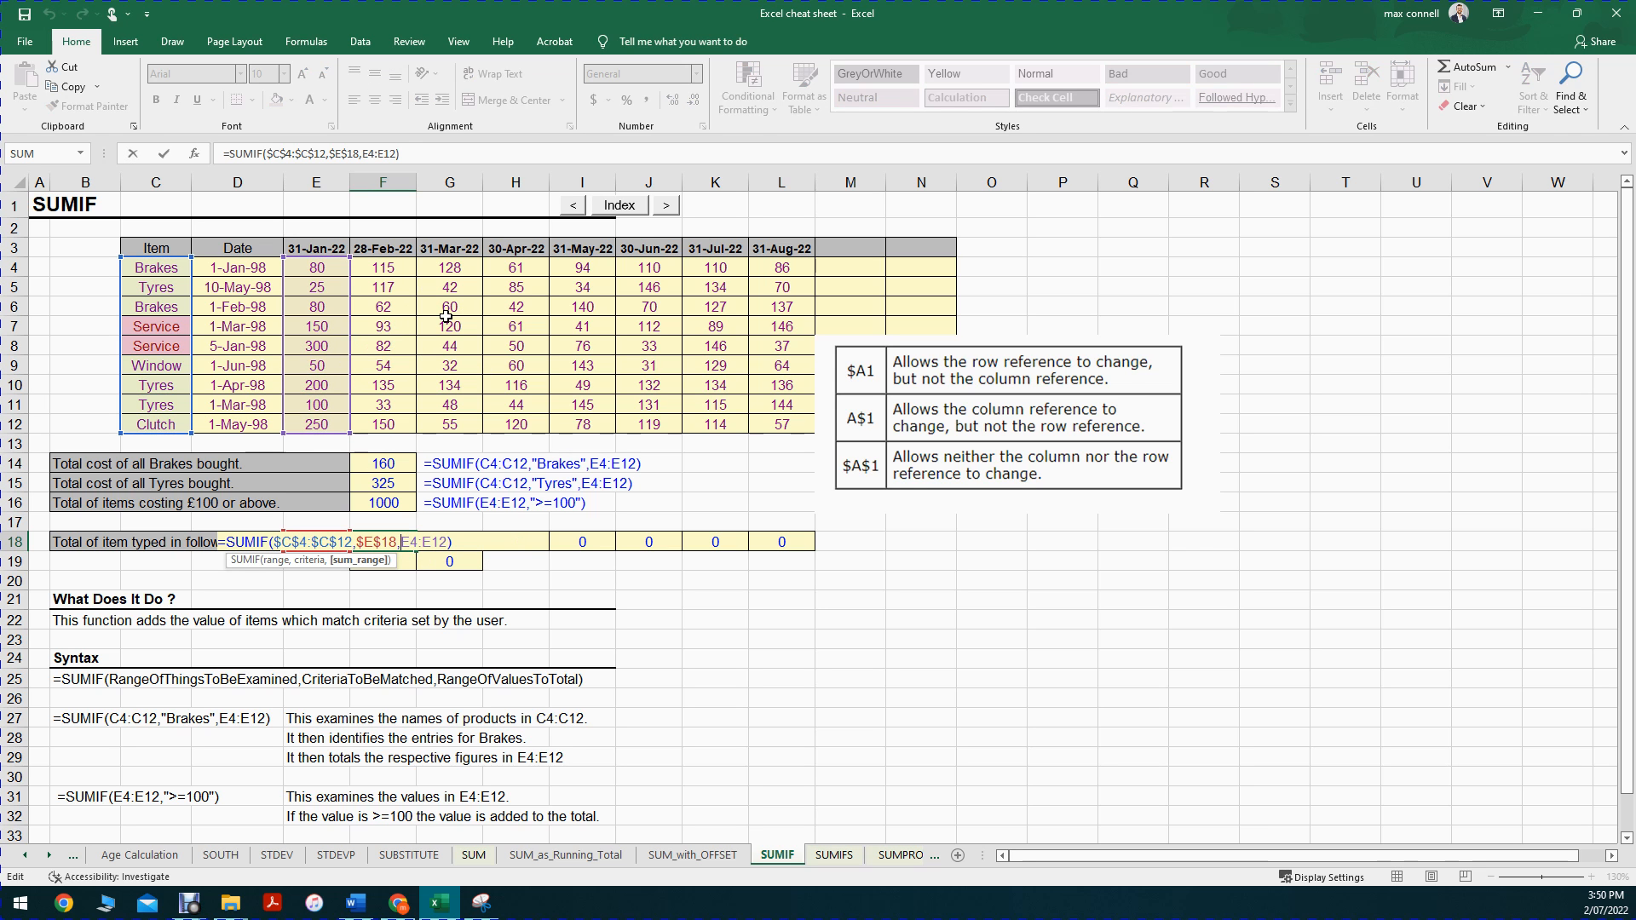
drag(449, 542, 401, 542)
mouse_move(347, 305)
mouse_down()
mouse_move(331, 460)
mouse_move(337, 300)
mouse_up()
drag(413, 543, 400, 543)
key(F4)
key(F4)
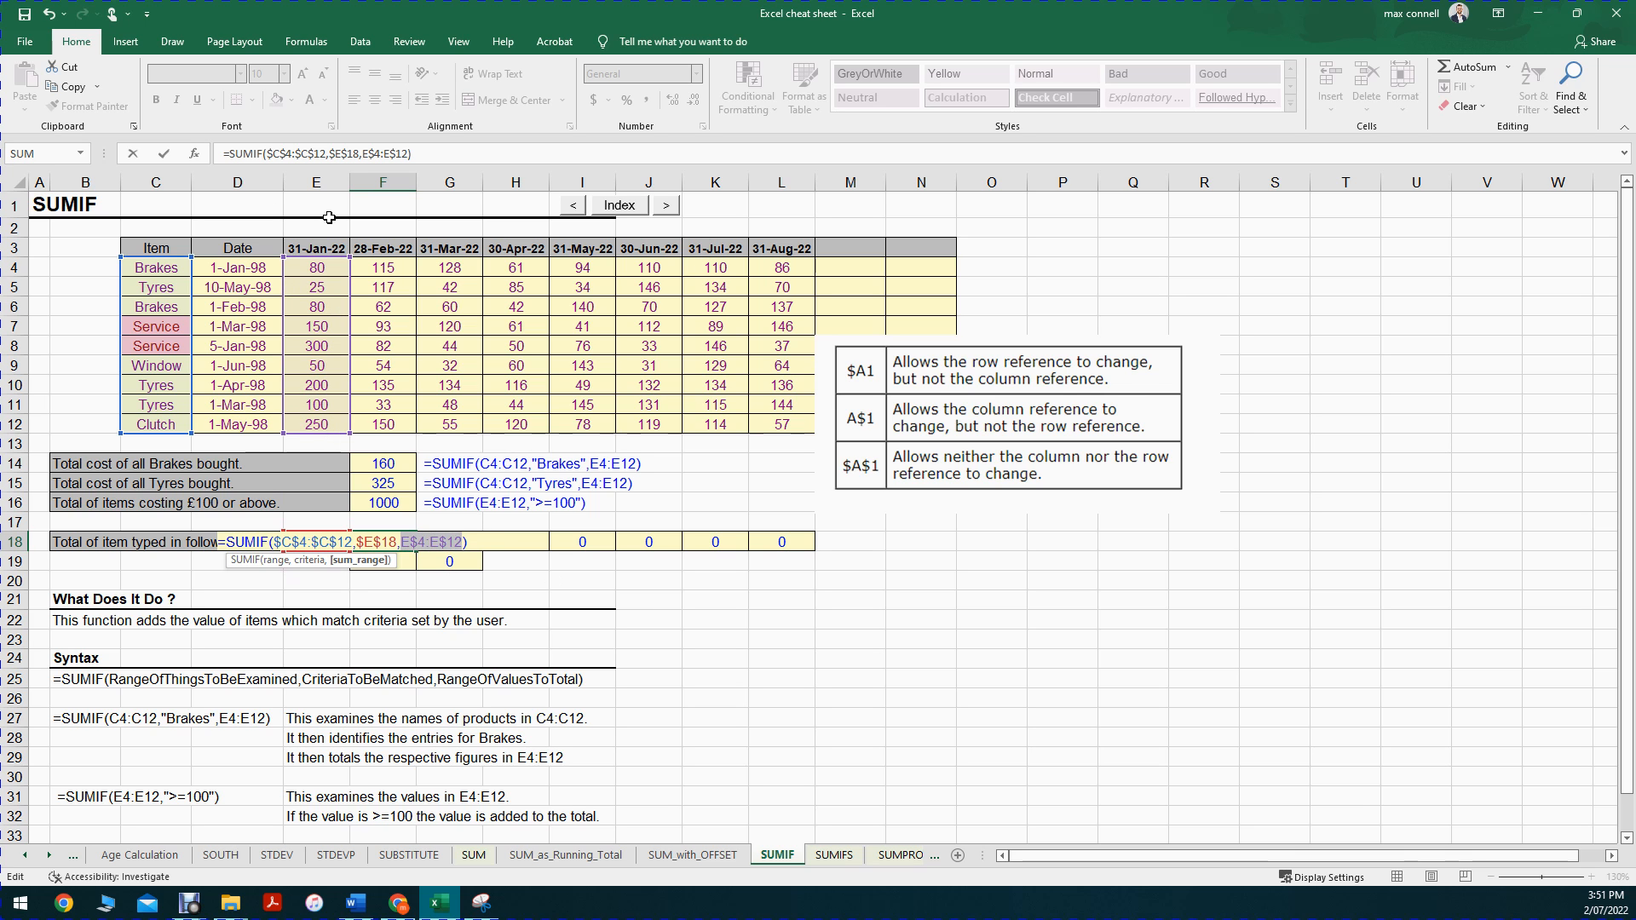
key(ctrl+Return)
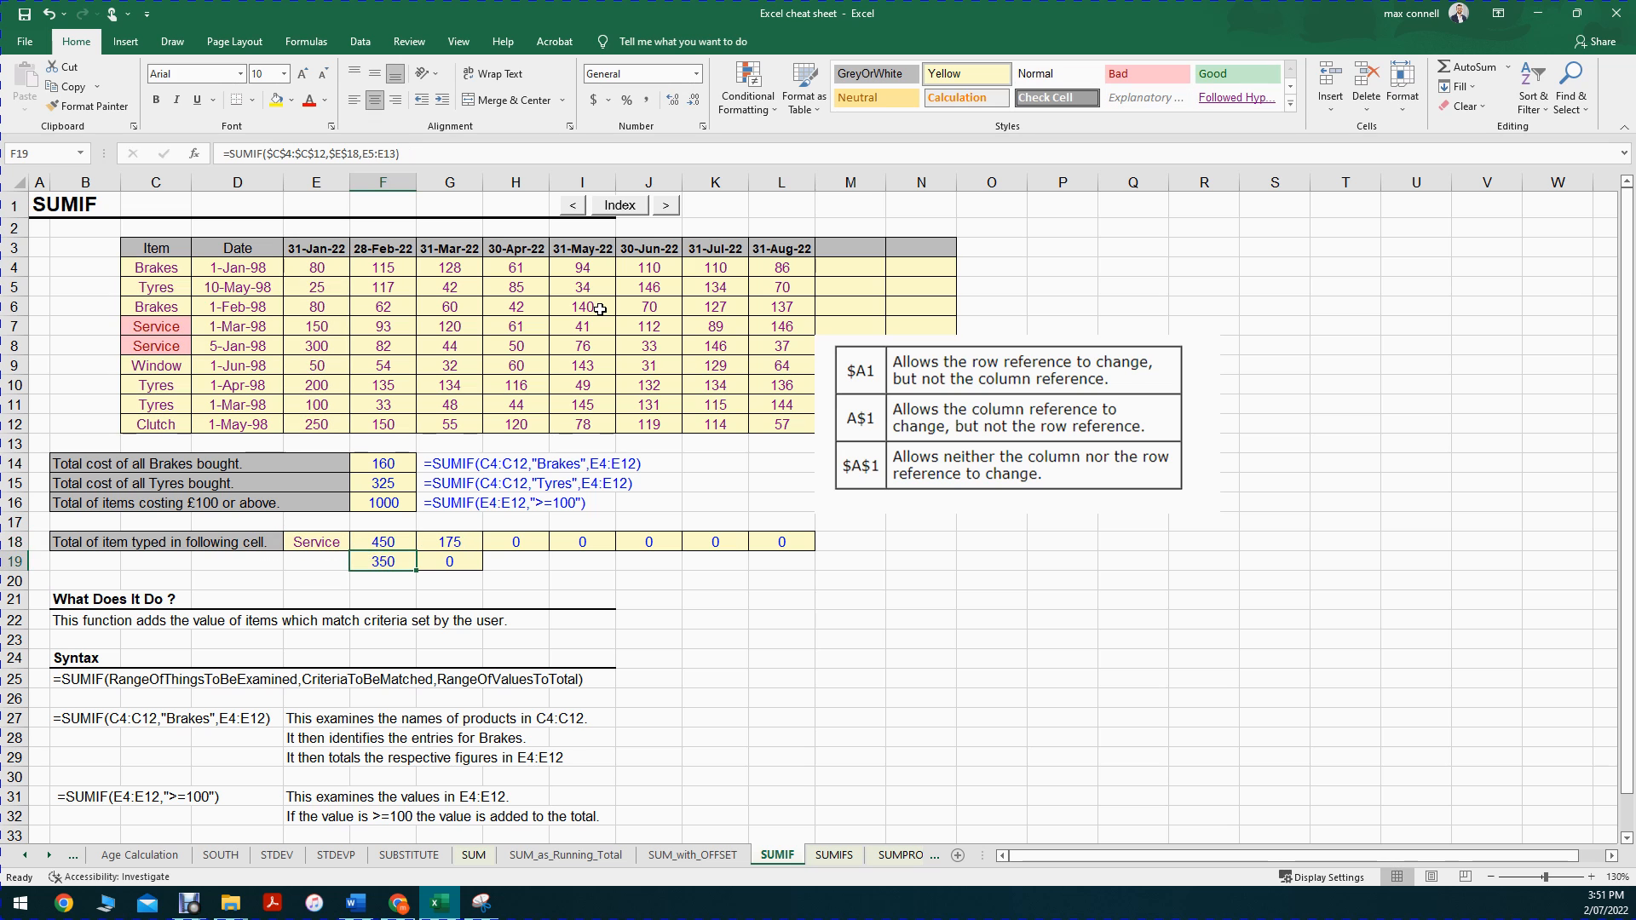
Step: Copy the F18 formula with its row-locked sum range across row 18 through L18
key(ctrl+c)
key(ctrl+shift+Right)
key(ctrl+v)
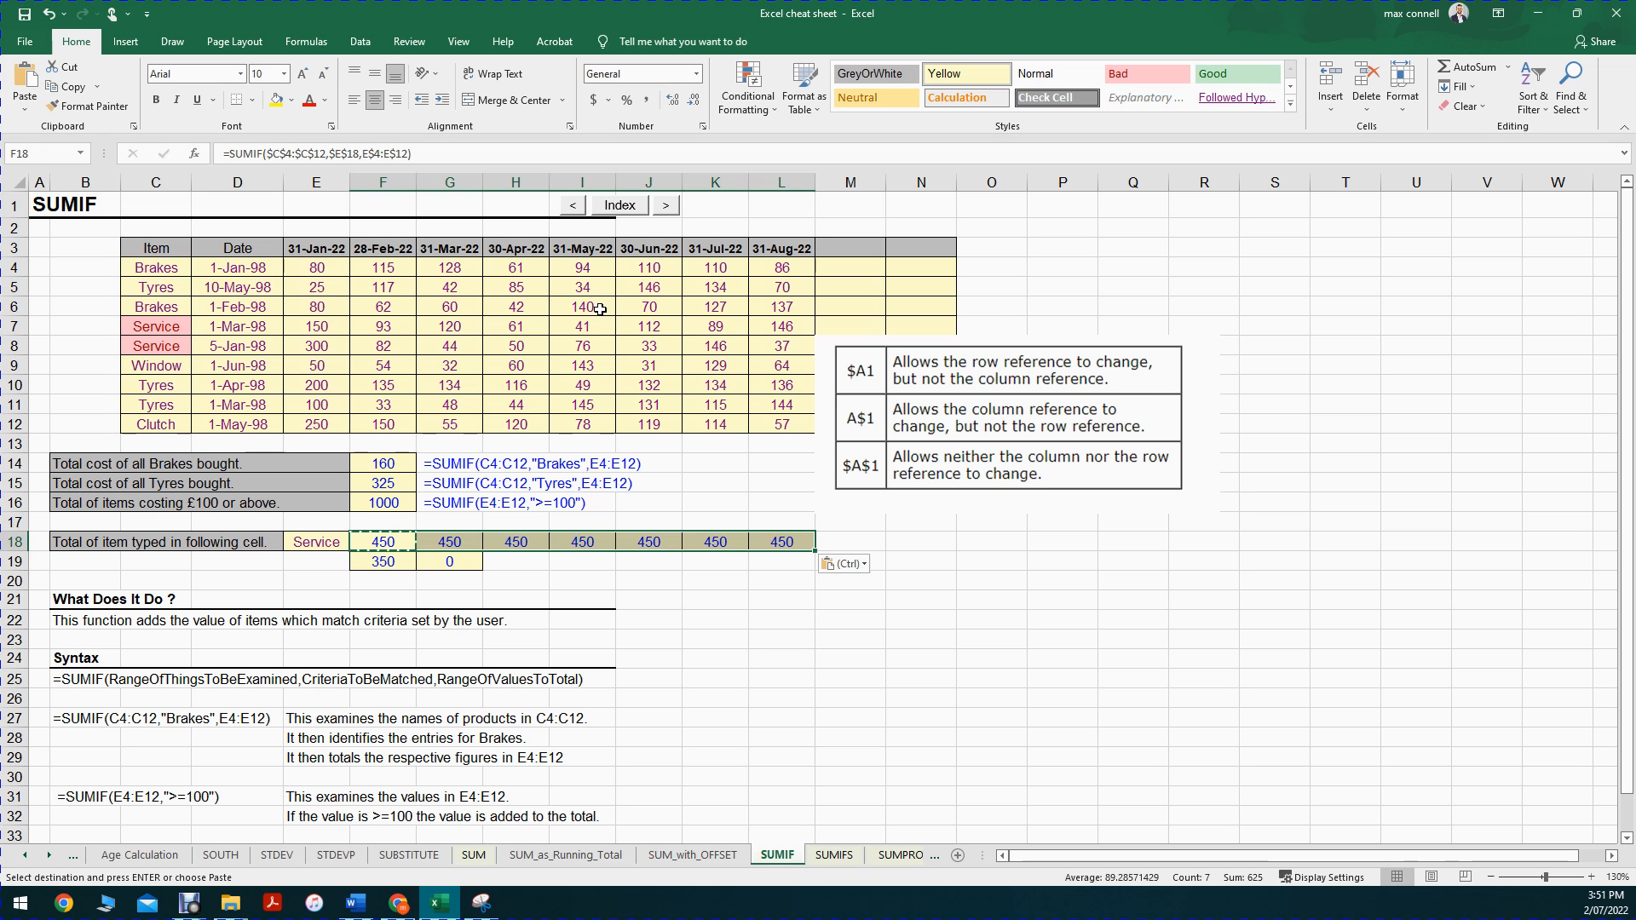
Step: Examine the range, criteria and sum range references in the copied formulas from H18 through L18
double_click(532, 541)
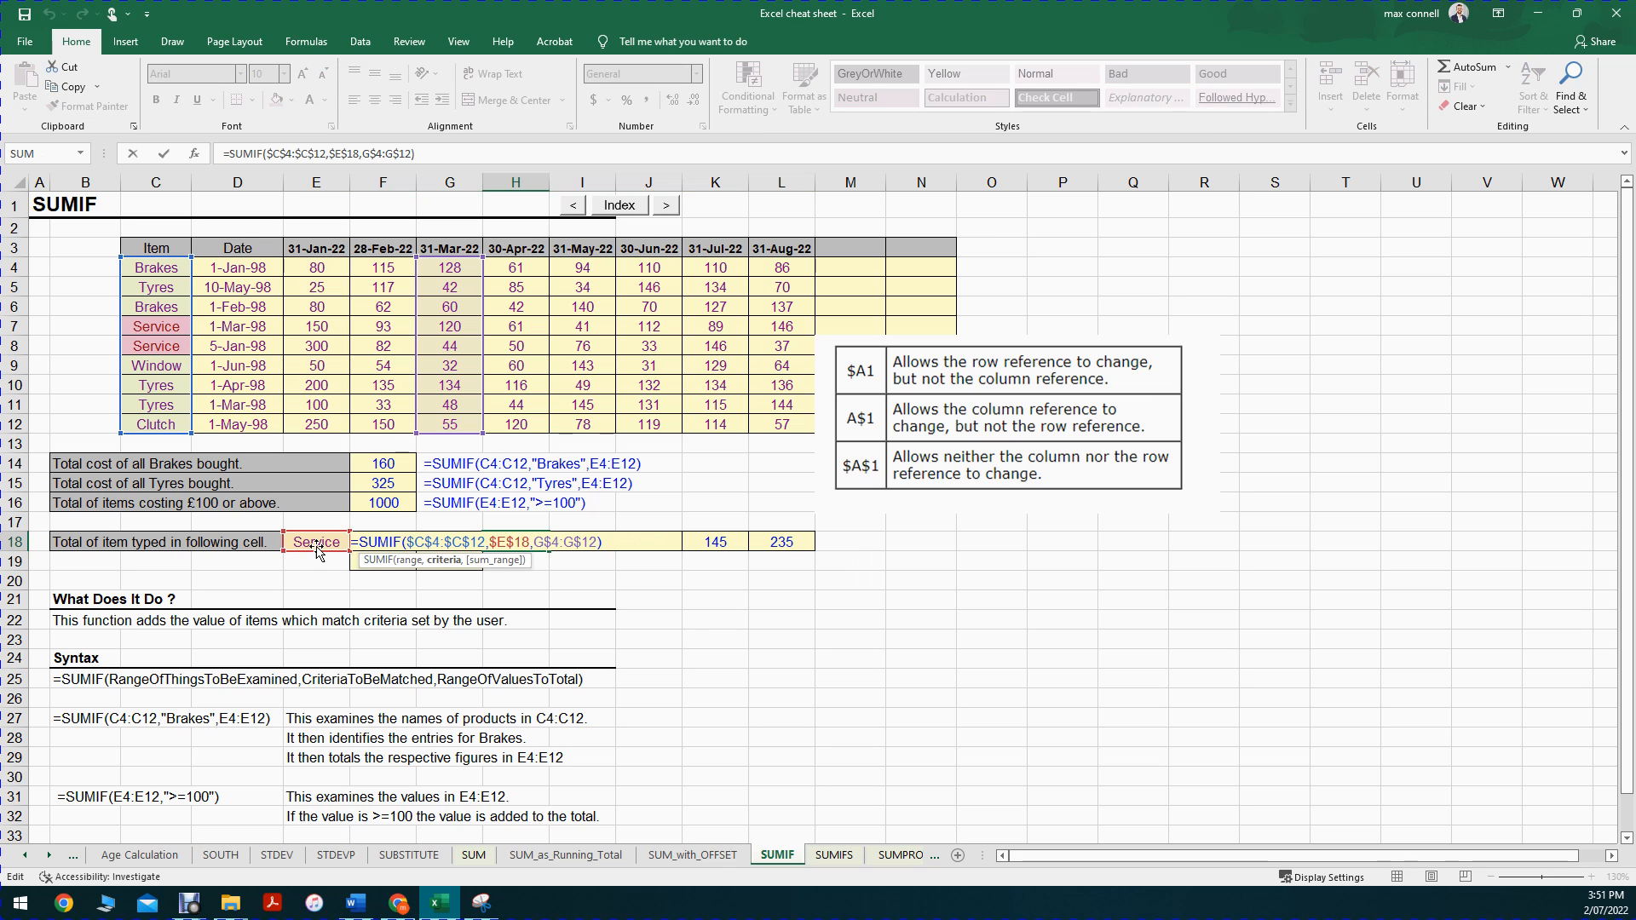
key(Escape)
double_click(592, 539)
key(Escape)
double_click(654, 542)
key(Escape)
double_click(706, 543)
key(Escape)
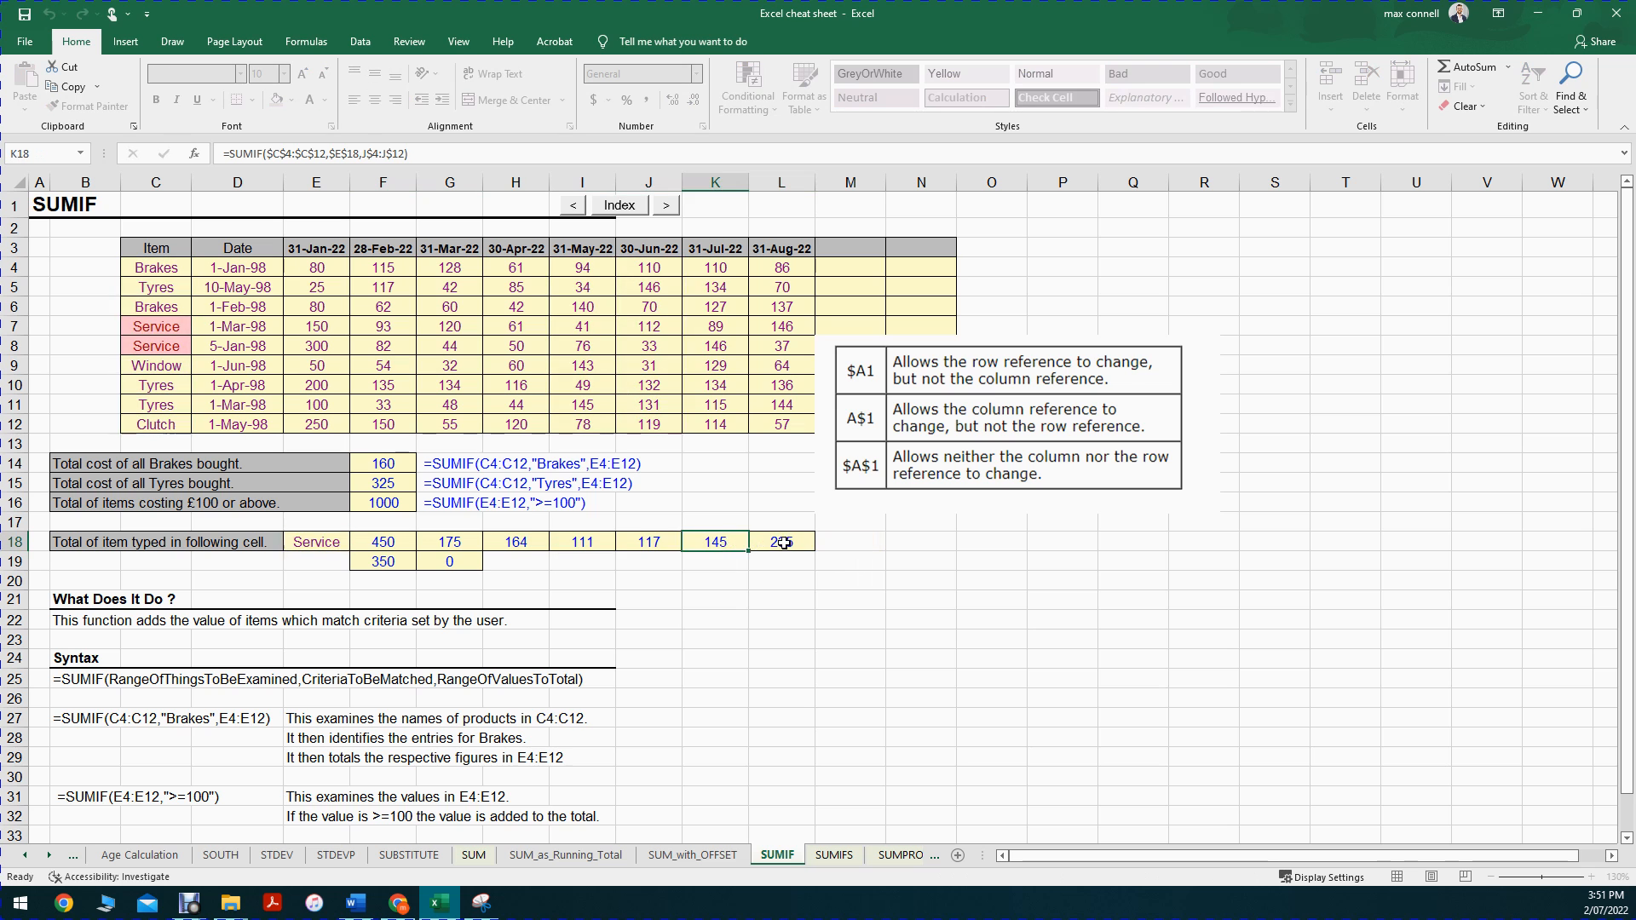
double_click(783, 542)
key(Escape)
Step: Change the criteria item in E18 to Window and compare the row 18 totals with the Window figures in E9:K9
click(297, 541)
text(Window)
key(Return)
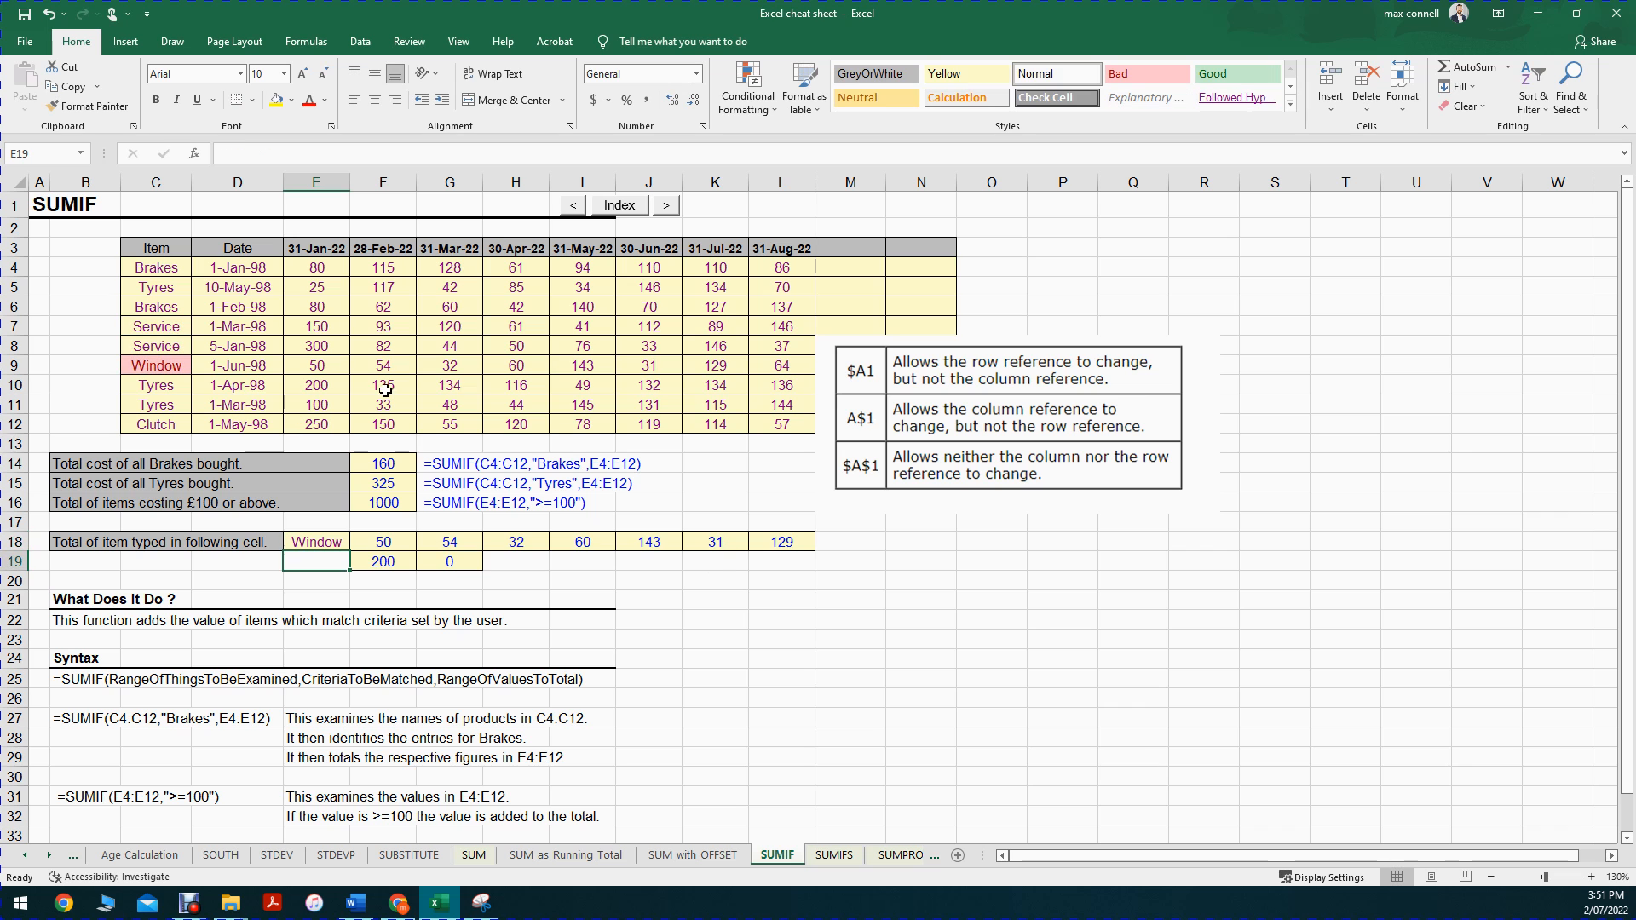
drag(315, 365, 694, 366)
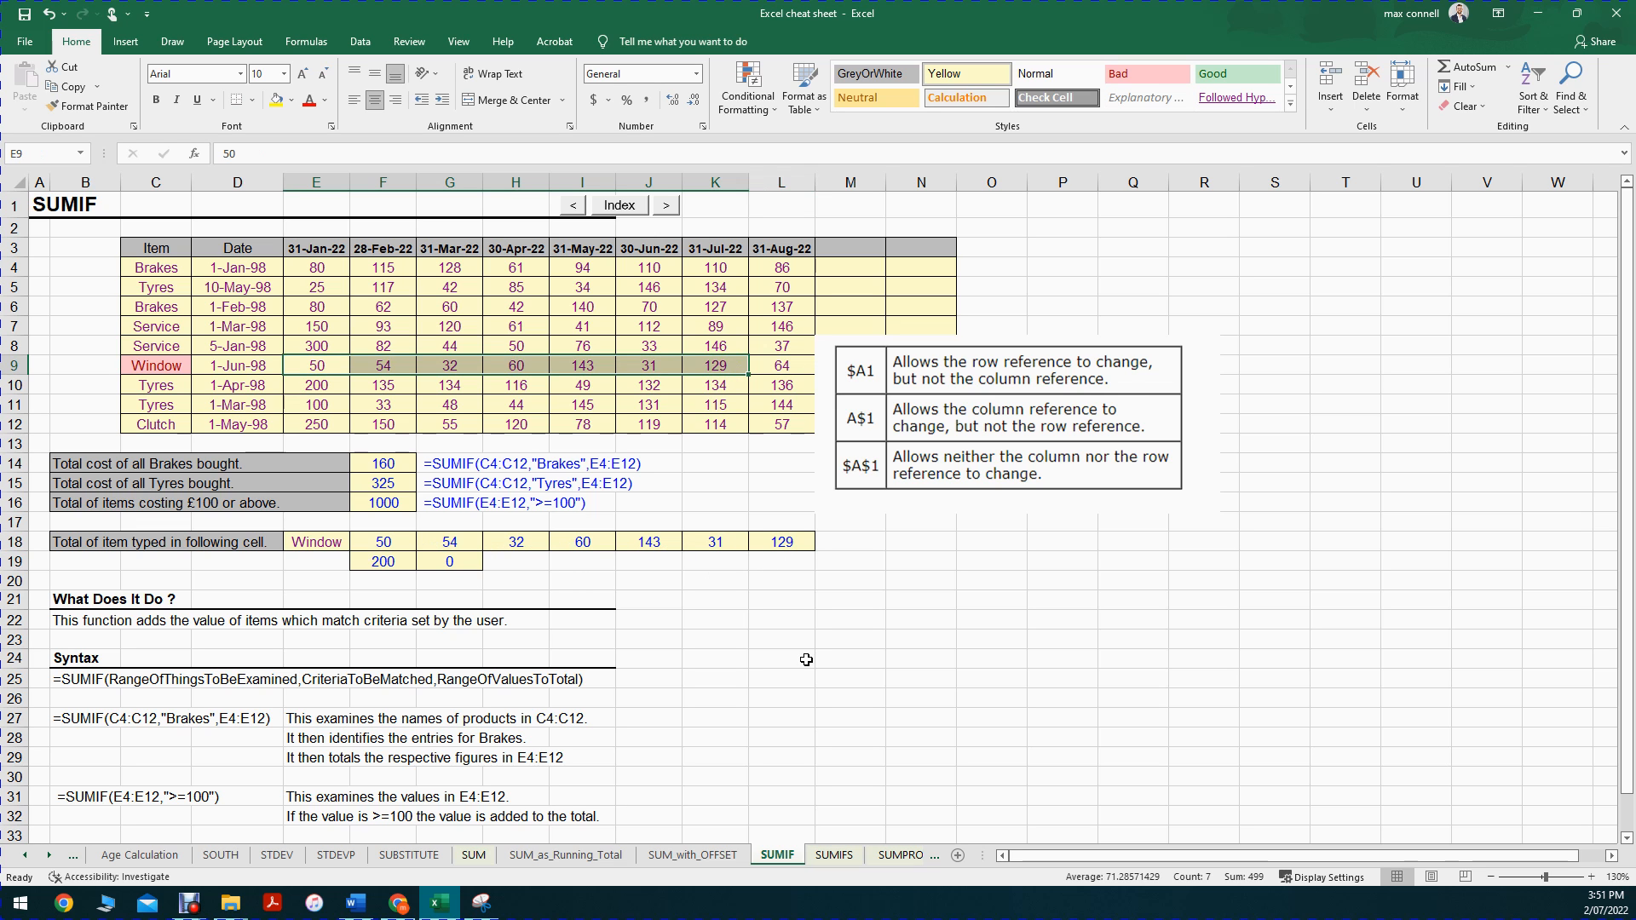
click(850, 635)
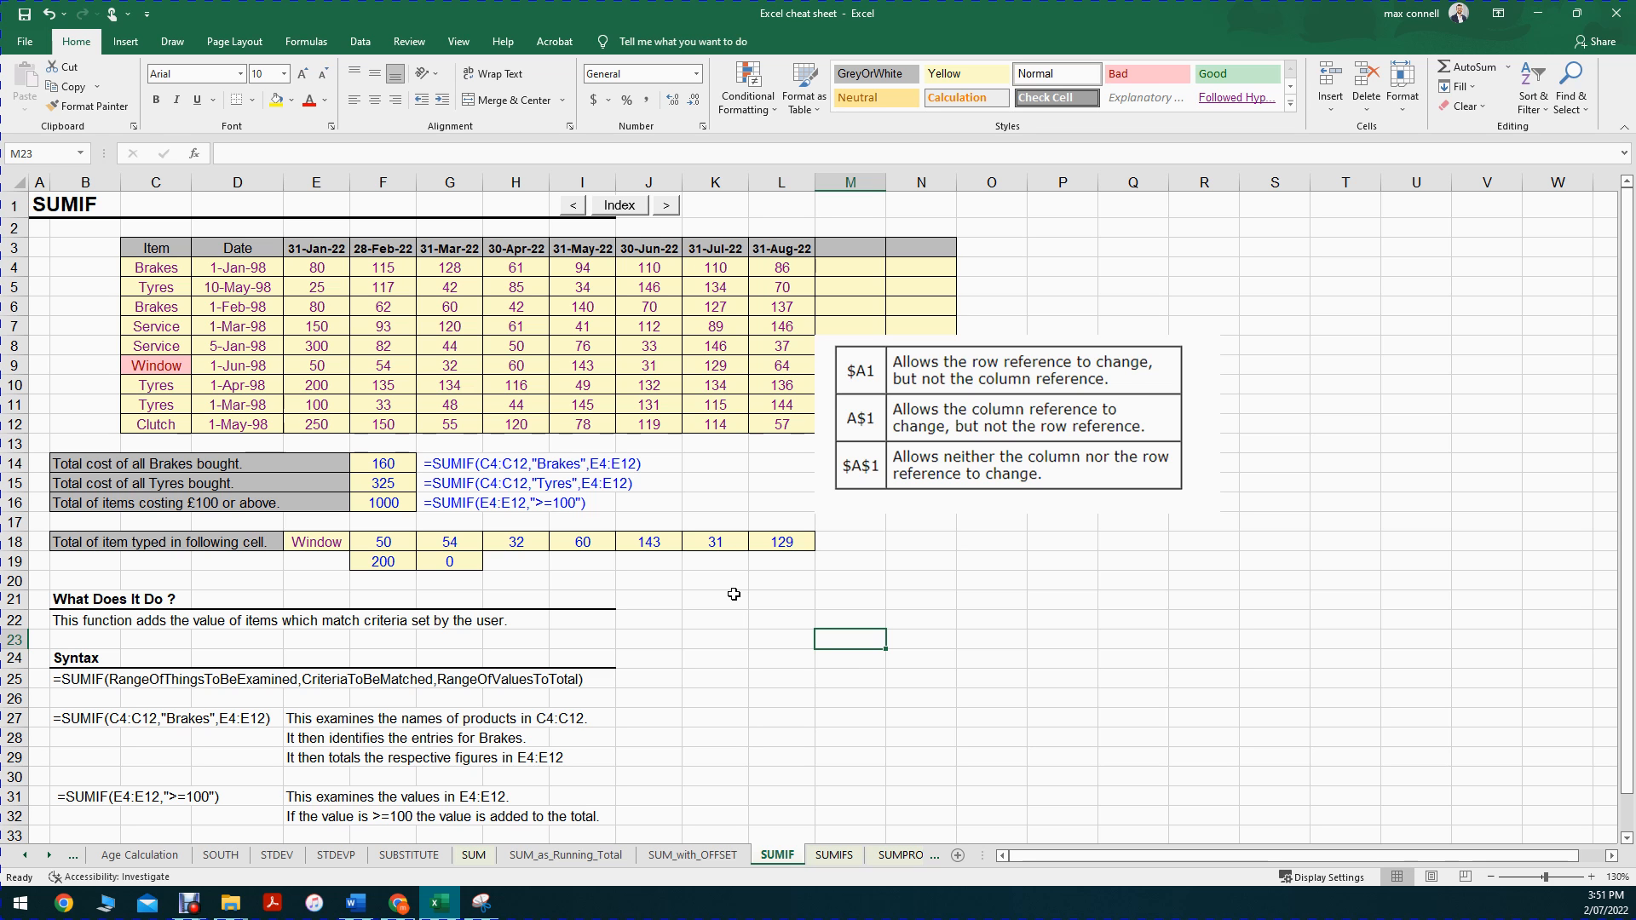
Step: View the SUMIFS sheet briefly and return to the SUMIF sheet
click(839, 859)
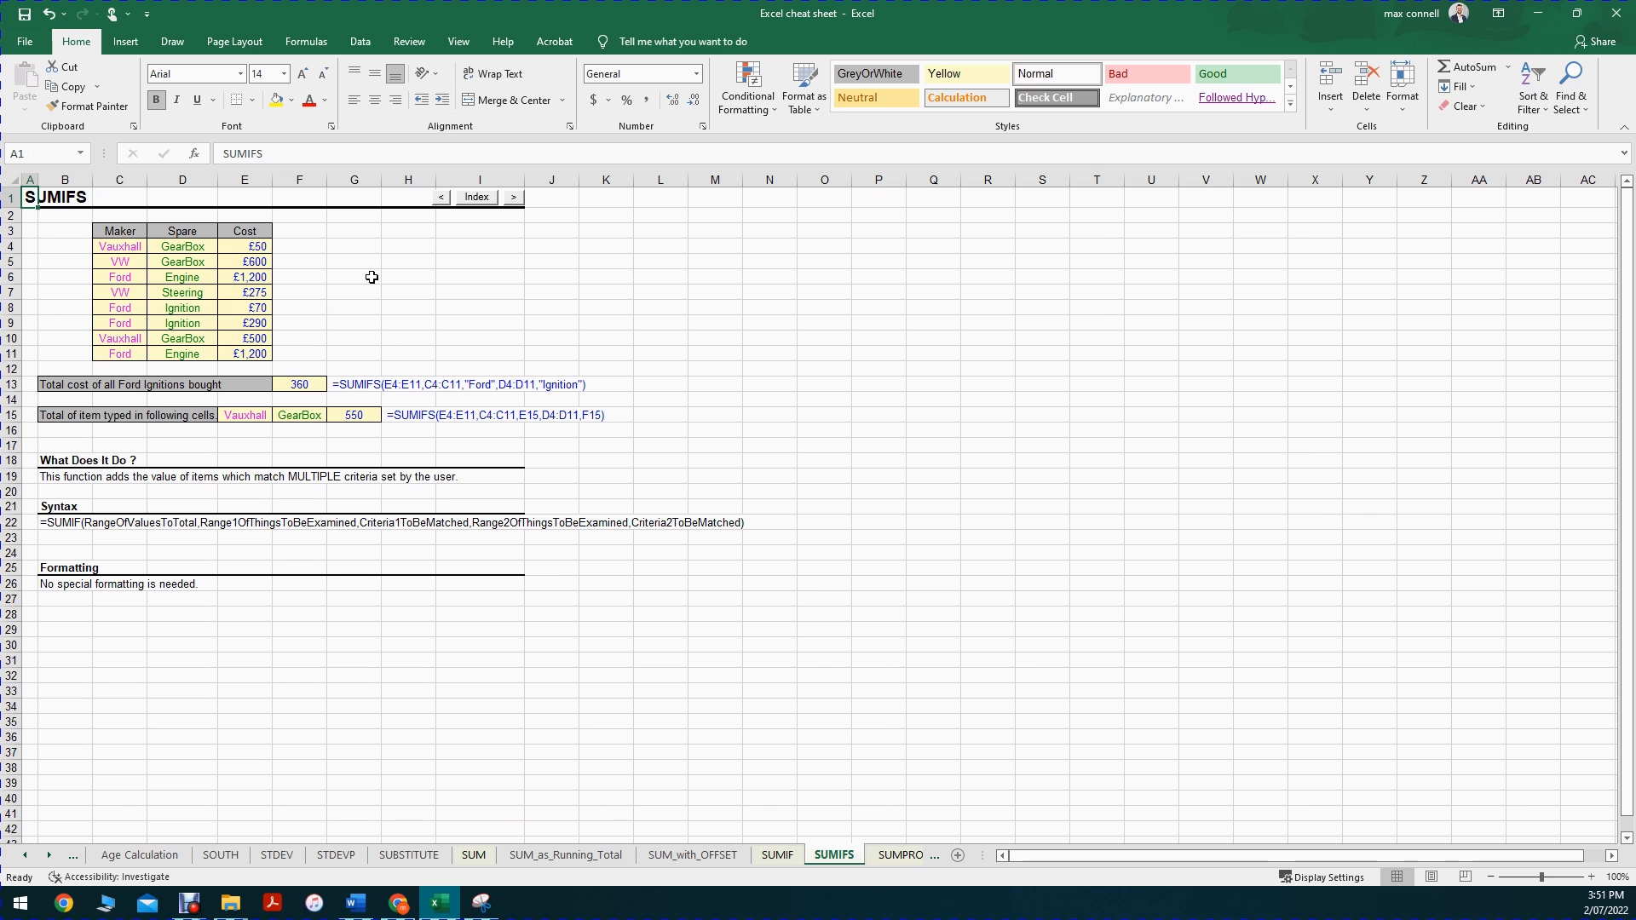
click(777, 854)
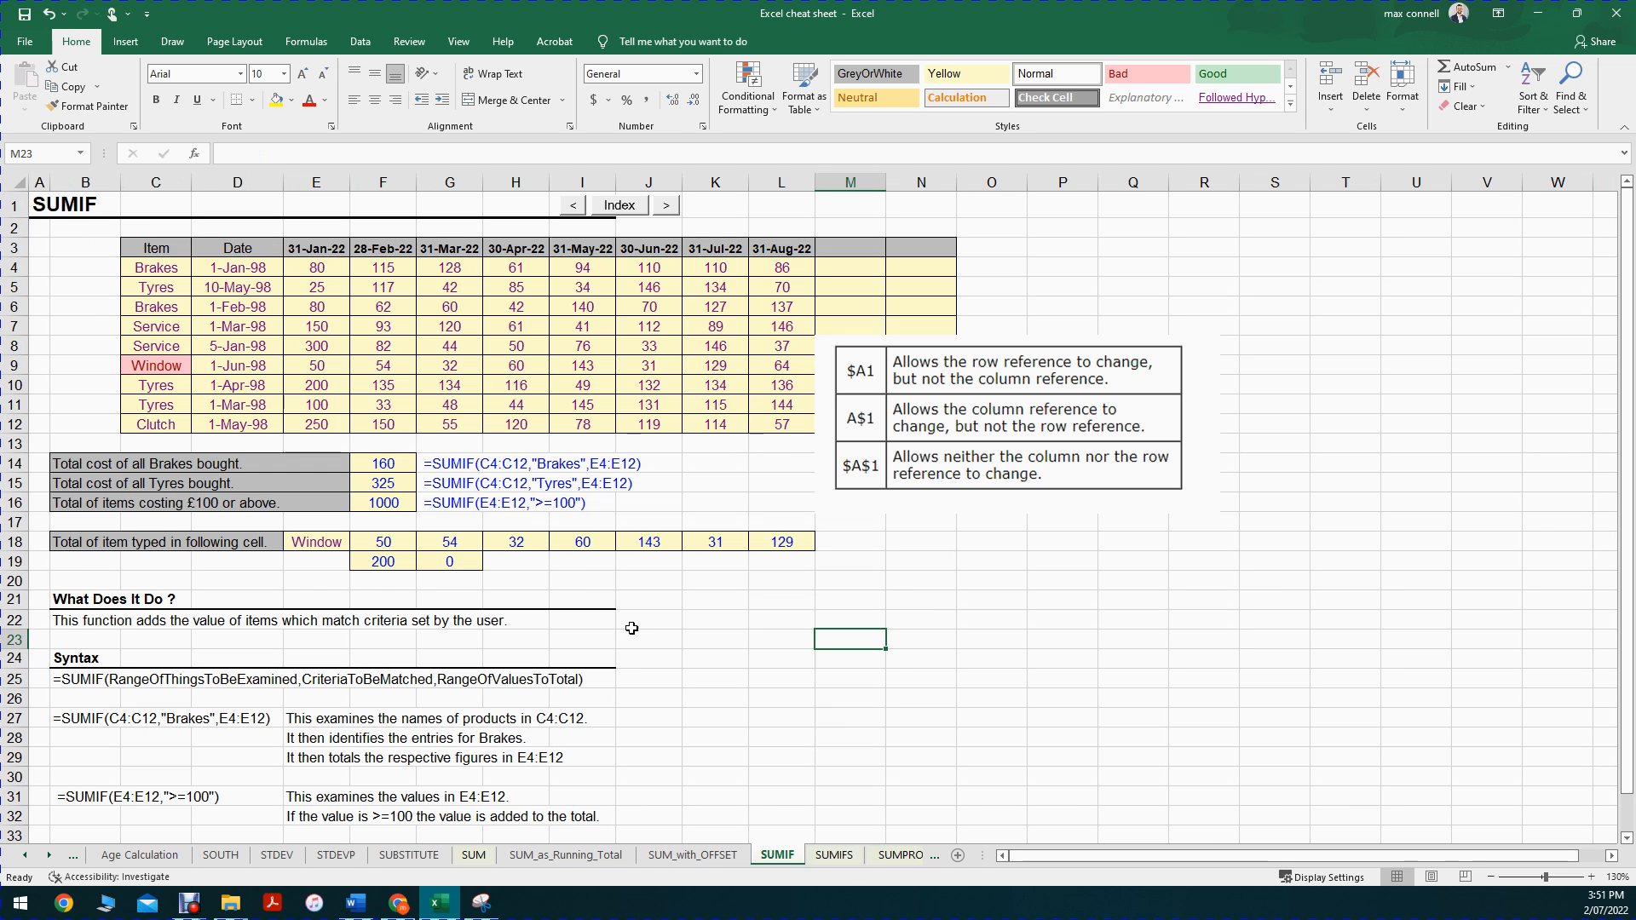